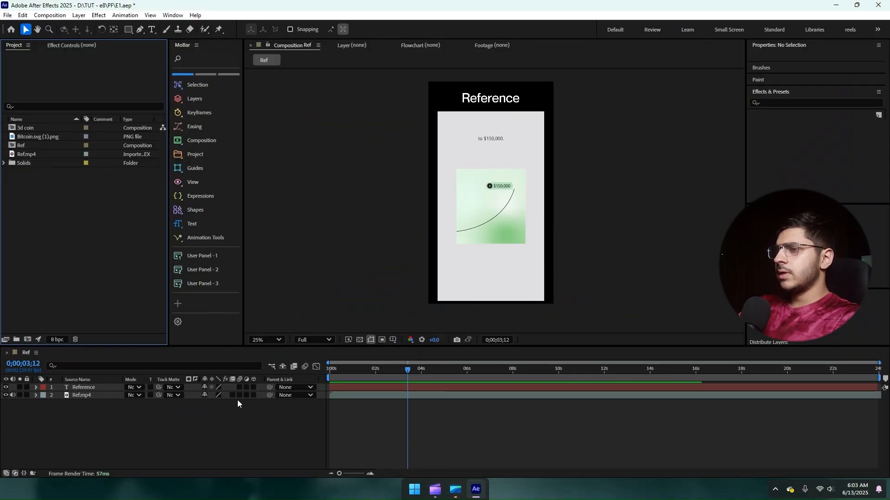
Step: Play the Ref composition from its first frame and turn the system volume down to zero
click(96, 373)
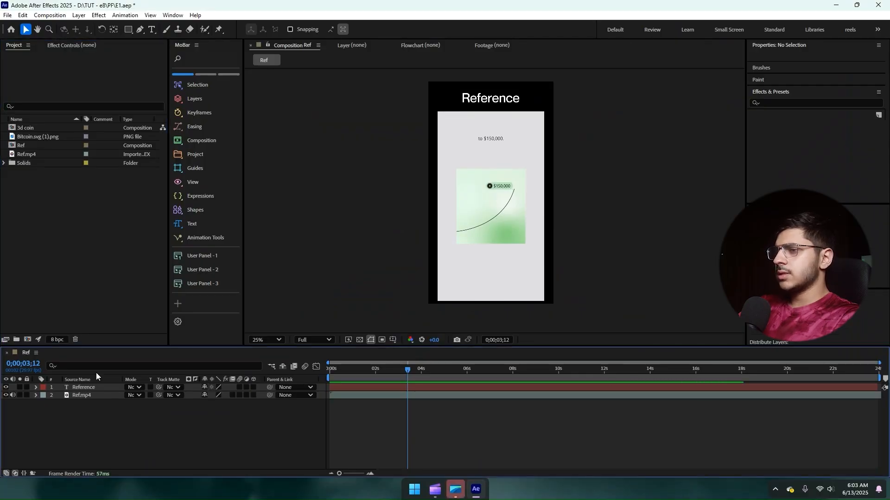
drag(408, 370, 368, 375)
key(space)
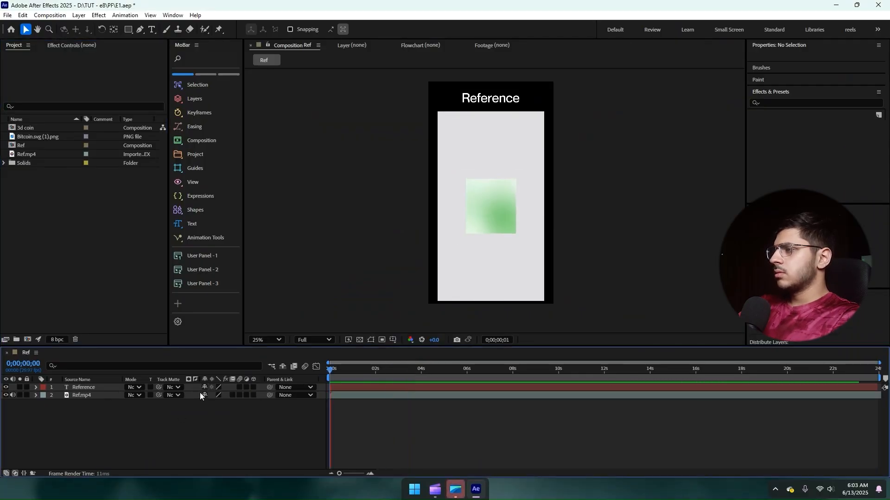
click(825, 493)
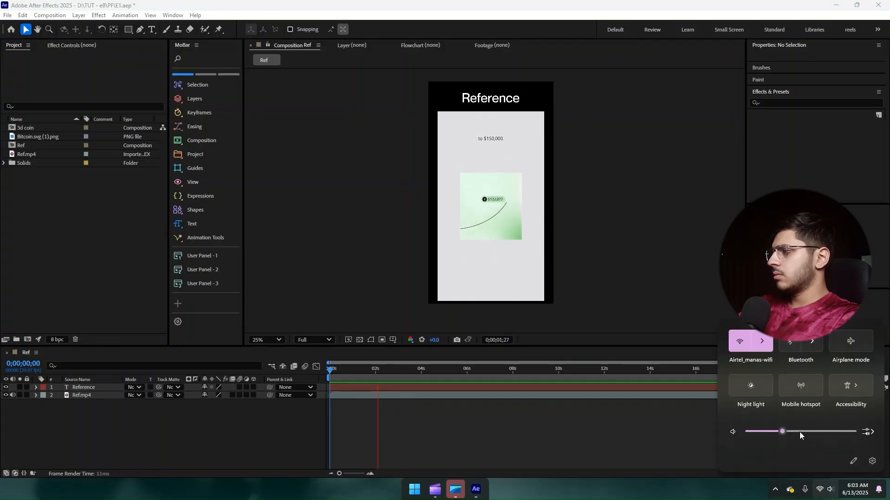
drag(783, 435, 748, 435)
click(321, 412)
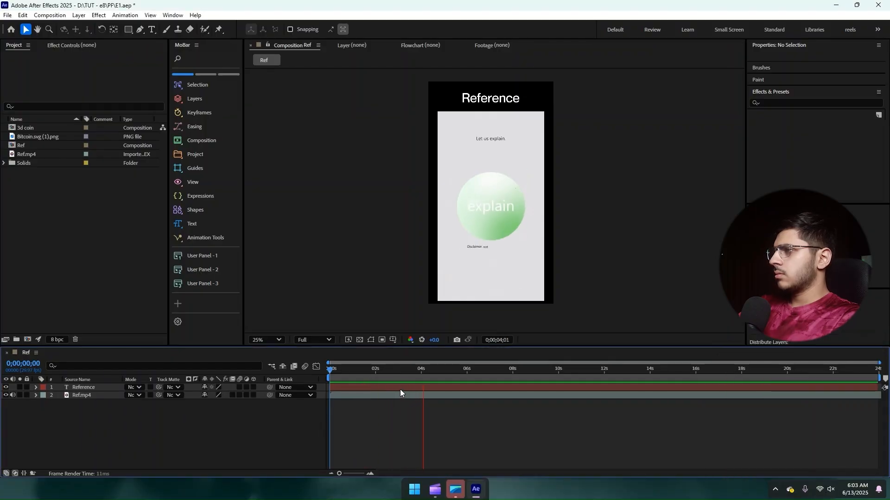
key(space)
drag(392, 371, 328, 364)
key(space)
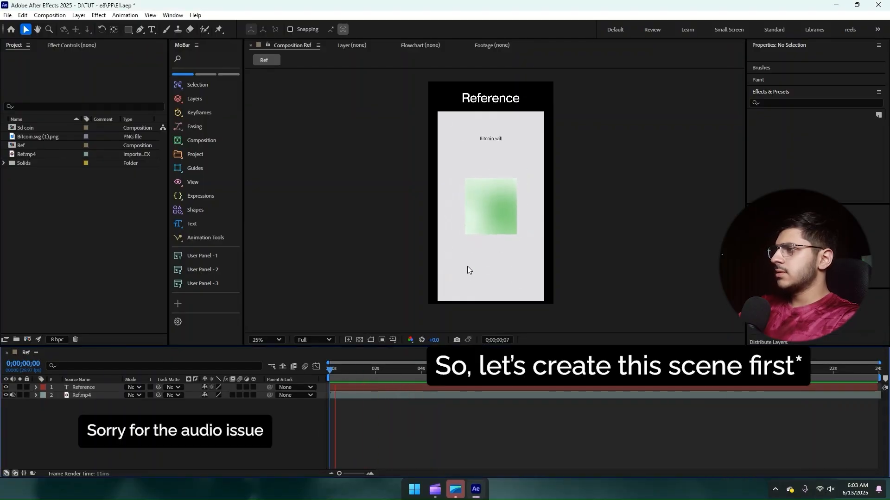
Step: Create a new composition named Main in the project
click(26, 202)
right_click(26, 201)
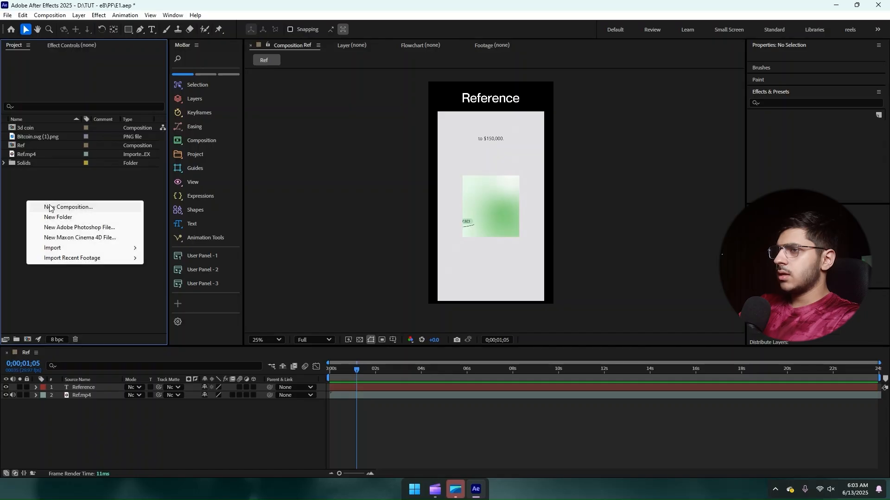
click(49, 204)
text(Main)
key(Return)
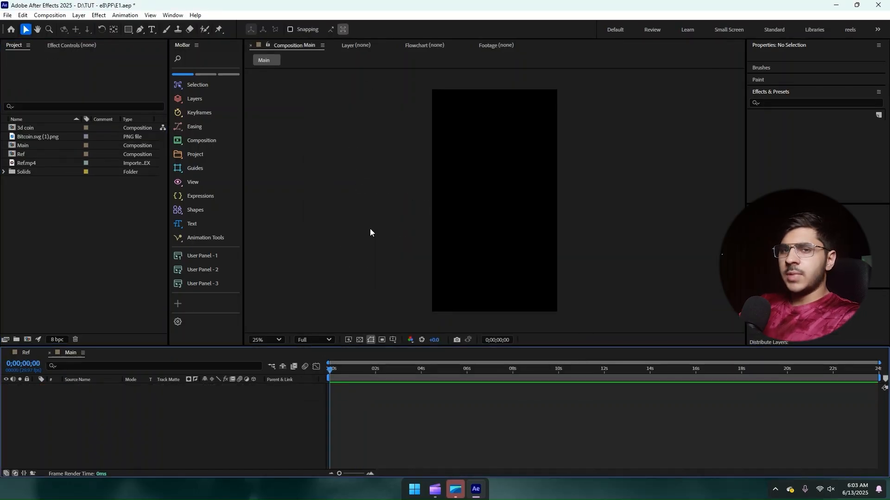
Step: Add a rectangle covering the whole Main frame and give it a solid light grey fill
double_click(128, 30)
key(v)
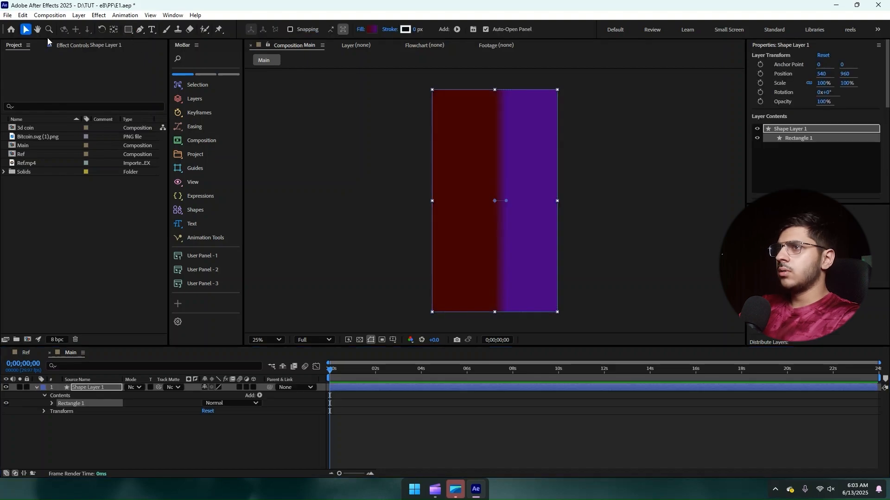
click(361, 29)
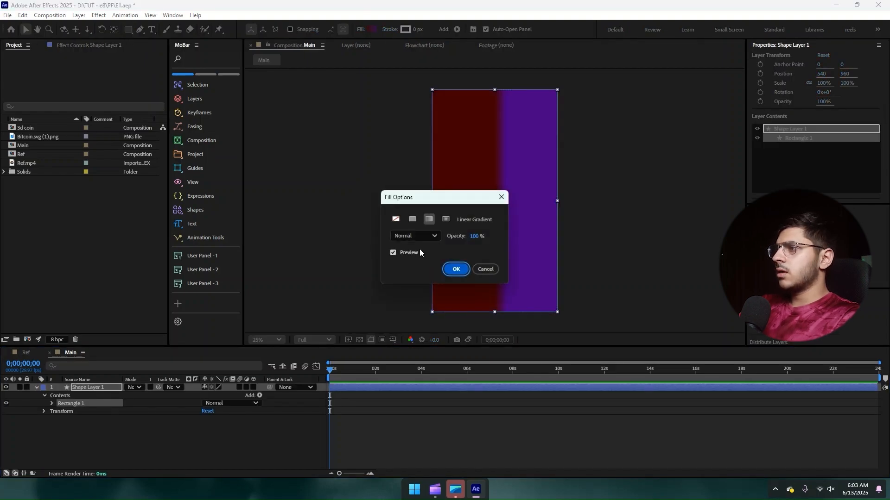
click(412, 220)
click(456, 269)
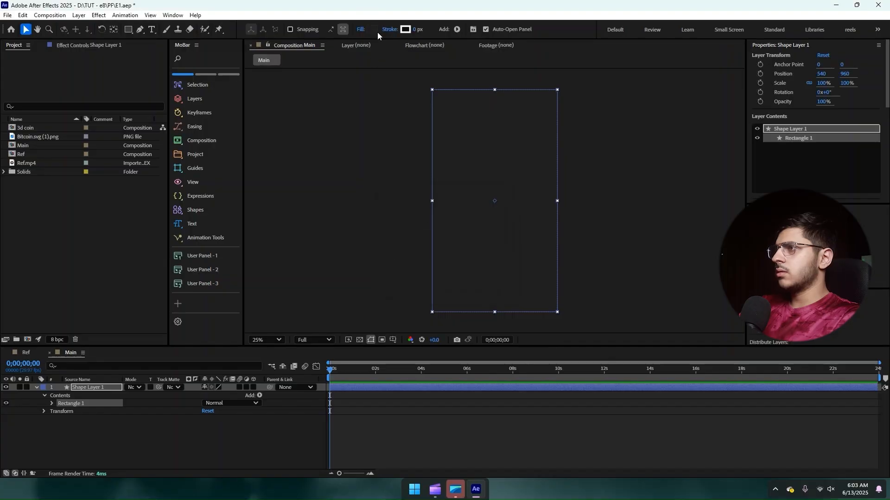
click(373, 29)
drag(338, 237, 333, 200)
click(537, 188)
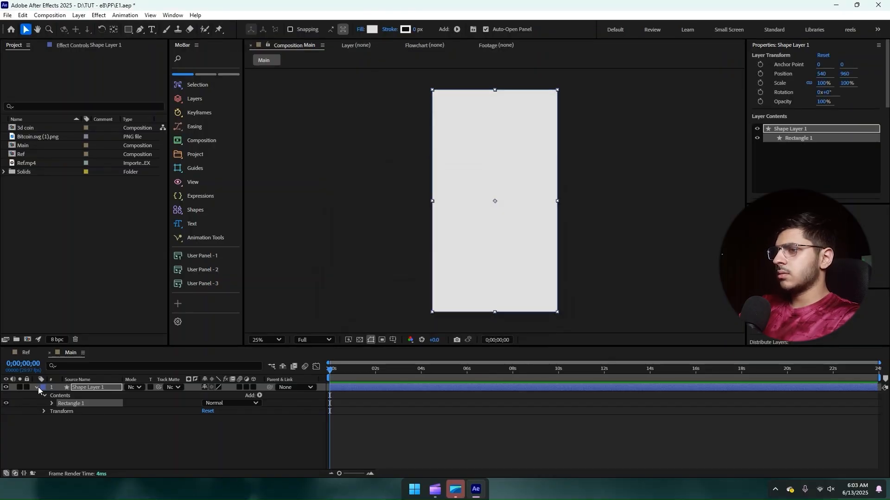
Step: Collapse the full-frame shape layer and rename it BG
click(37, 388)
right_click(101, 387)
click(120, 361)
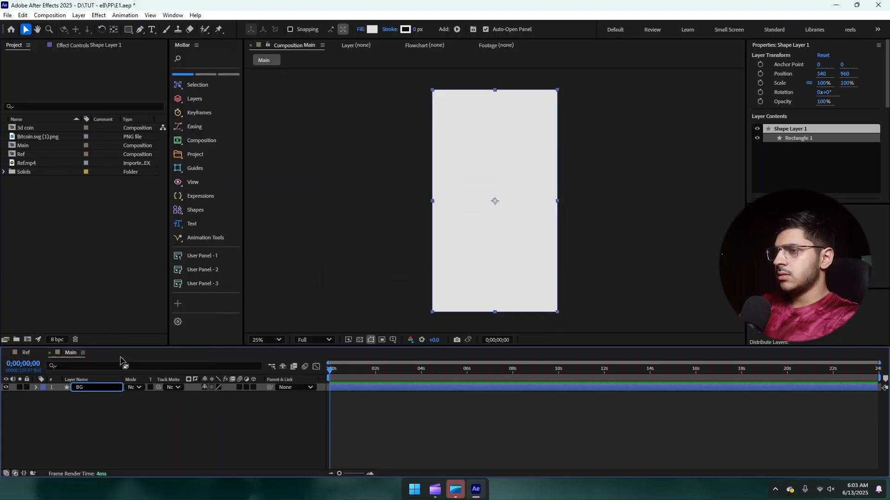
text(BG)
click(81, 53)
Step: Draw a square shape near the middle of the frame on a new layer and fill it with grey 727272
click(128, 30)
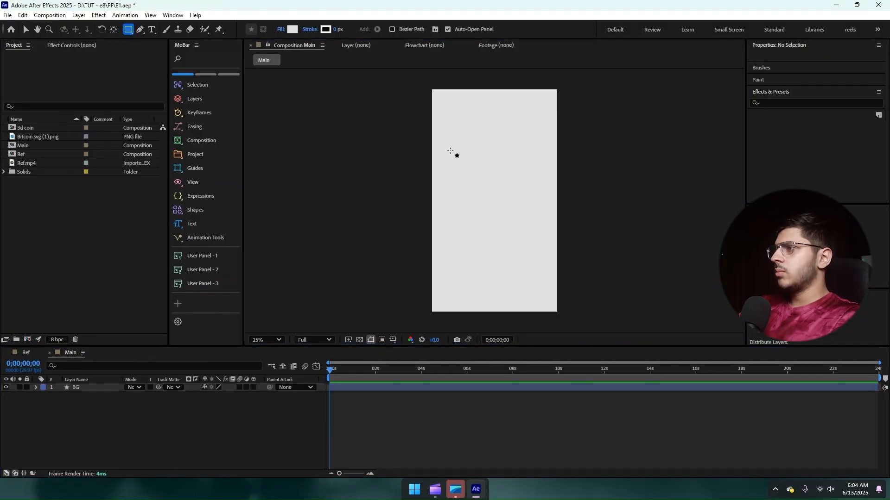
drag(448, 151, 526, 241)
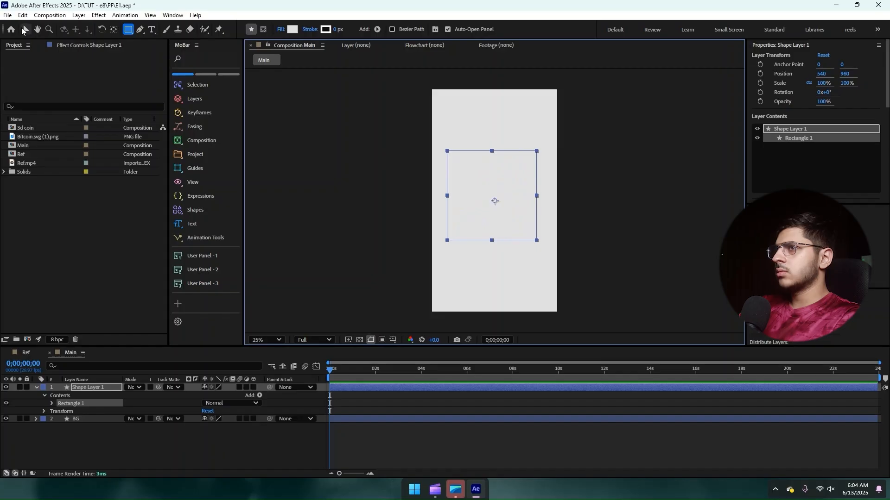
click(23, 30)
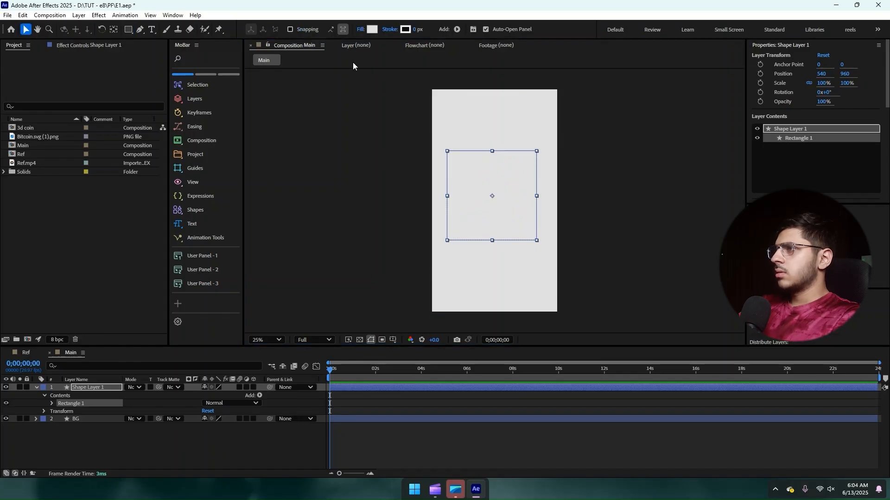
click(372, 29)
drag(379, 249, 322, 249)
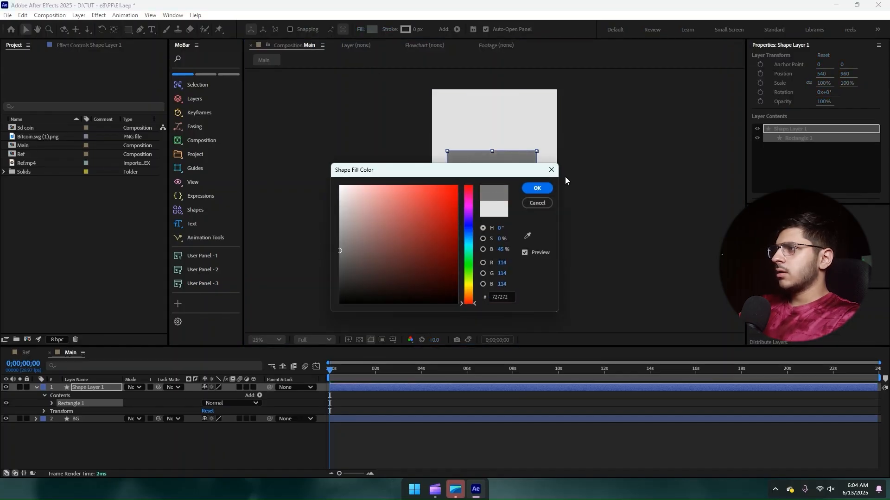
click(537, 187)
Step: Play the Ref composition from the start to examine the rising graph line and its price label up close
click(26, 353)
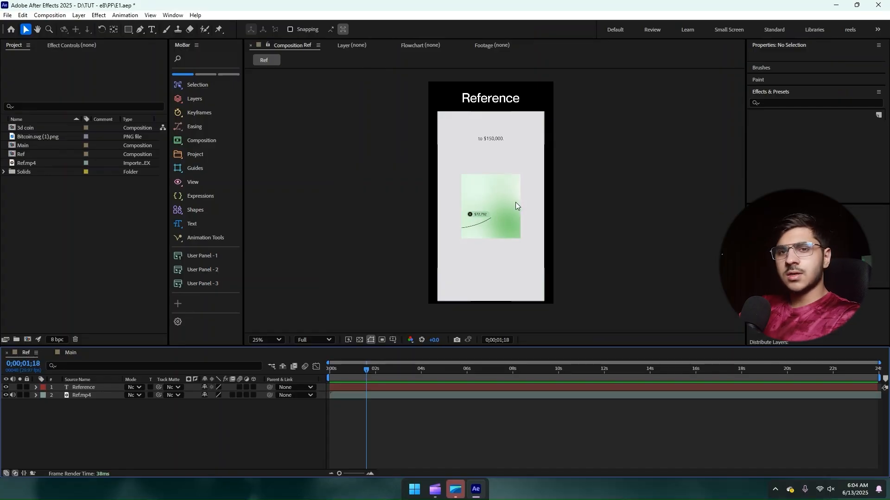
scroll(483, 240, up, 2)
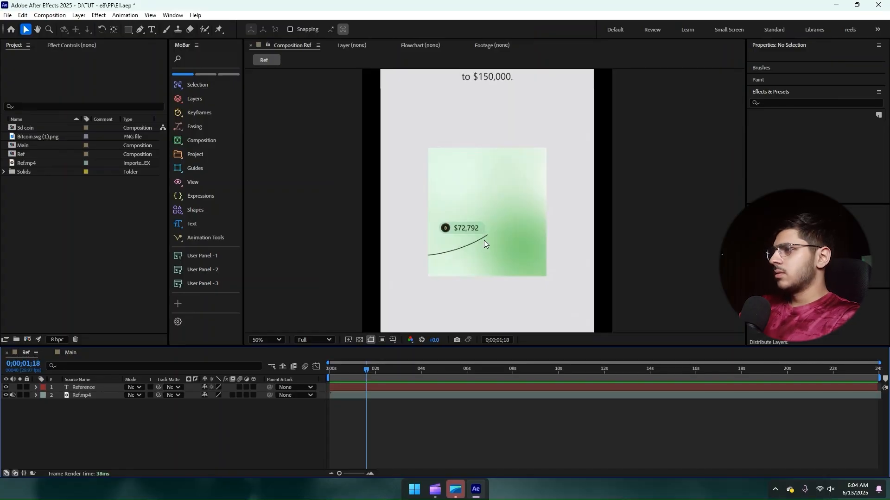
drag(354, 373, 320, 378)
key(space)
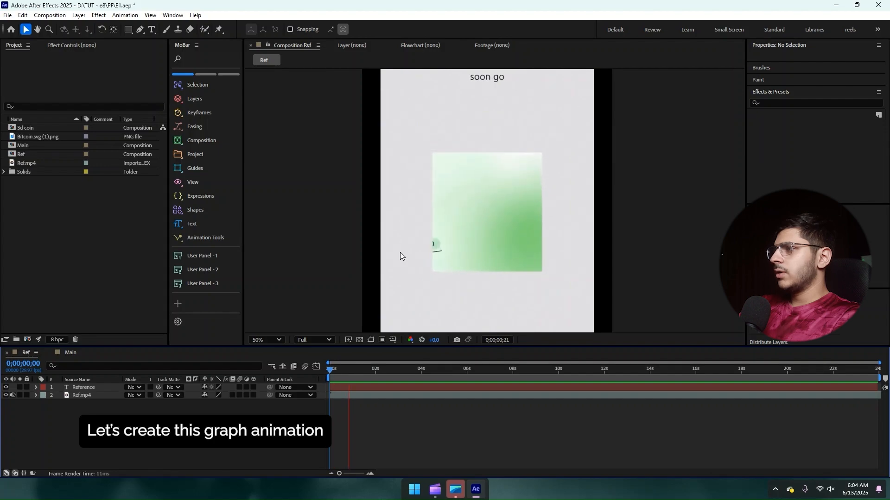
key(space)
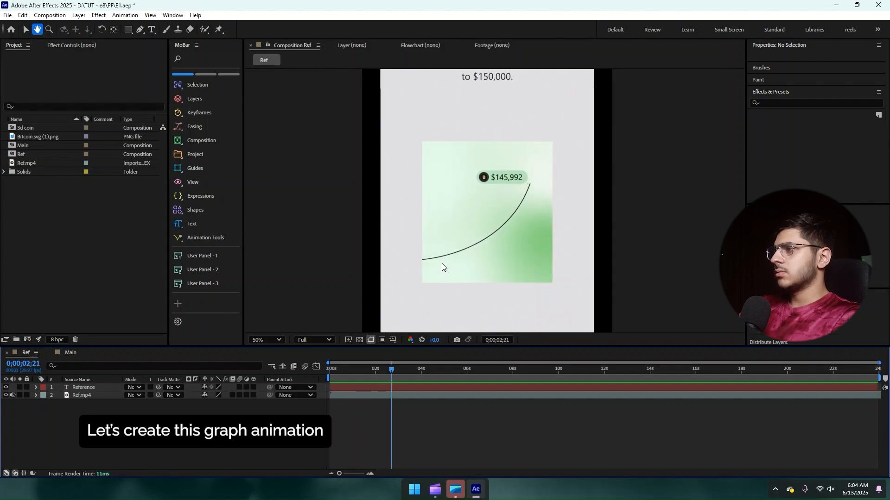
Step: In Main, centre the grey square's anchor point and align the square to the composition's horizontal and vertical centre
click(69, 353)
click(75, 431)
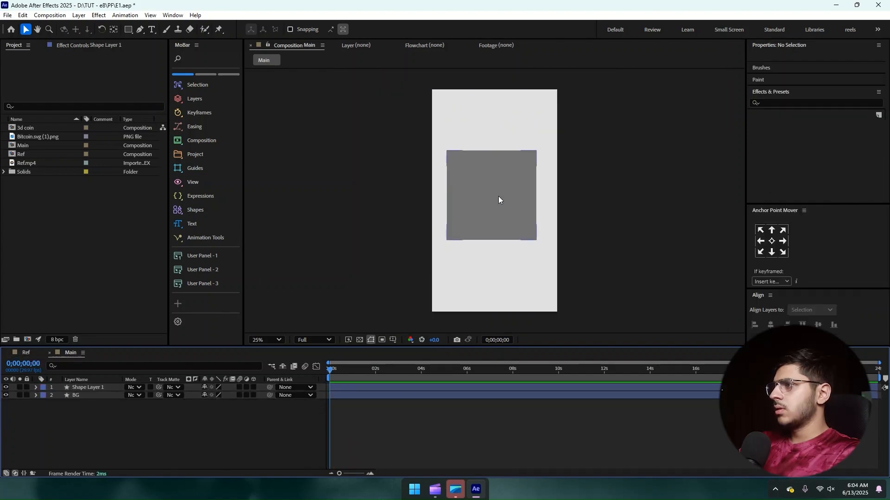
click(498, 198)
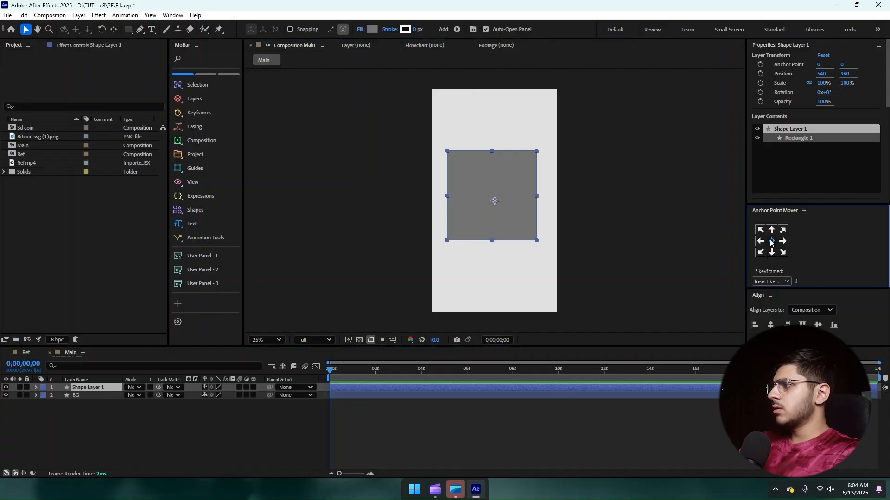
click(771, 241)
click(770, 325)
click(817, 325)
click(230, 422)
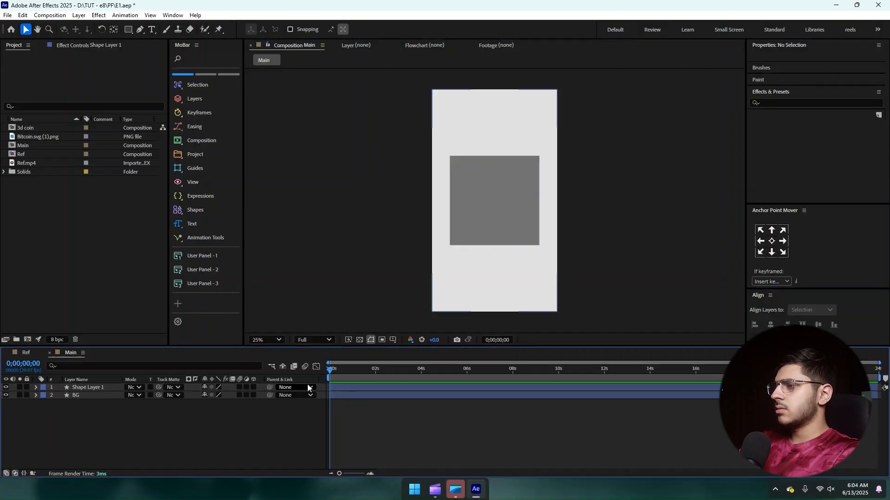
Step: Draw a rising curve with the Pen tool from the square's lower left edge to near its upper right corner
key(=)
key(=)
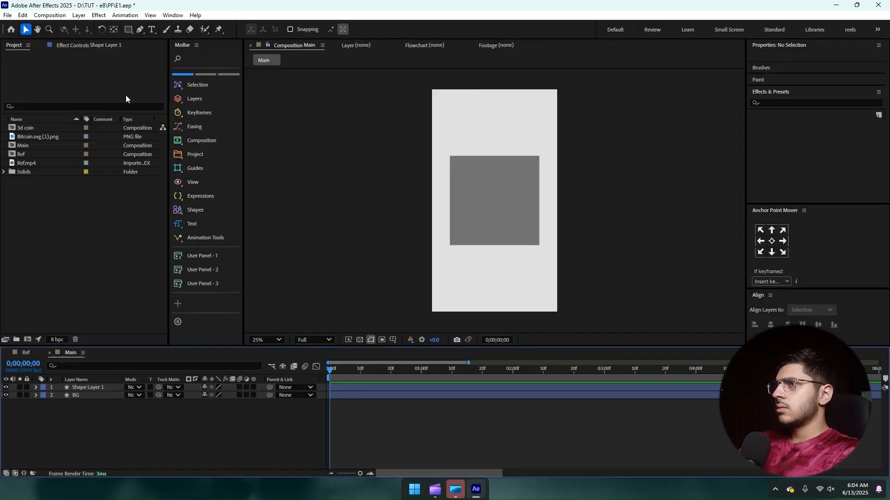
click(140, 31)
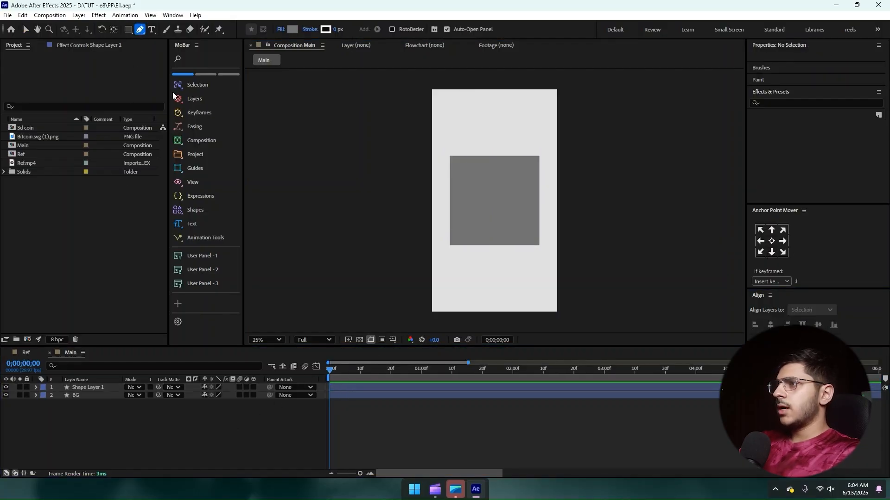
click(450, 235)
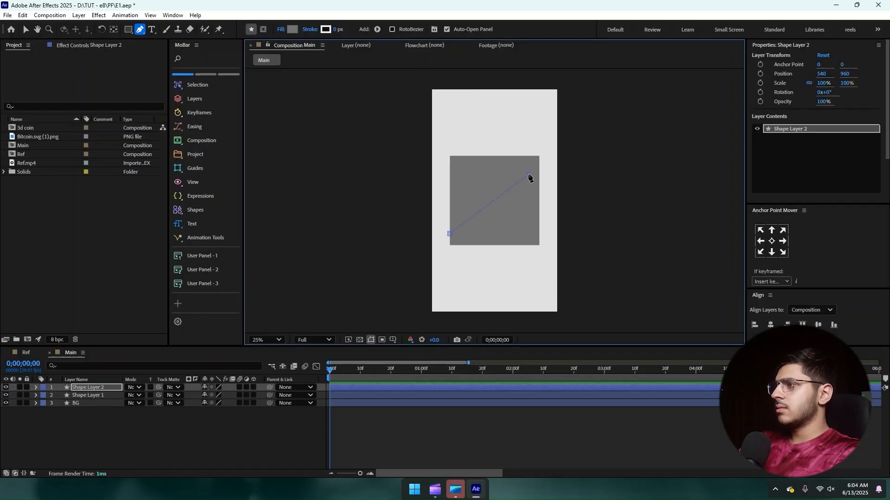
drag(528, 176, 531, 146)
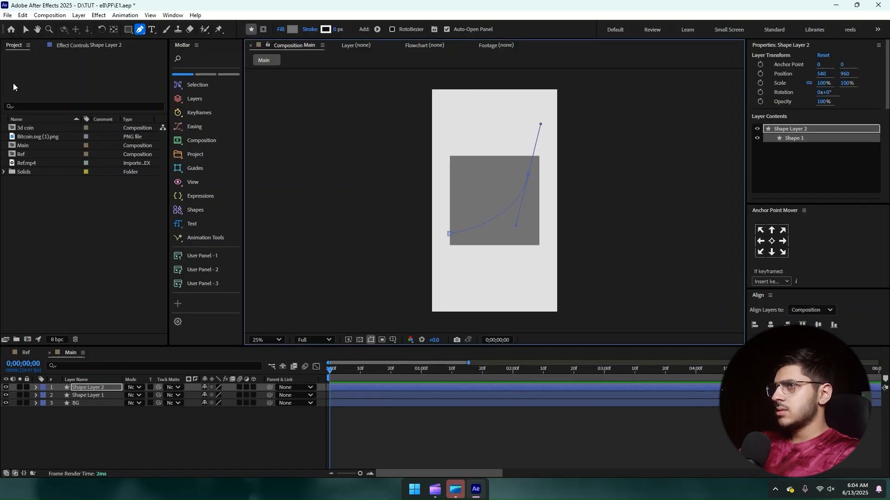
Step: Remove the curve's fill and set its stroke width to 5 px
click(27, 30)
click(359, 30)
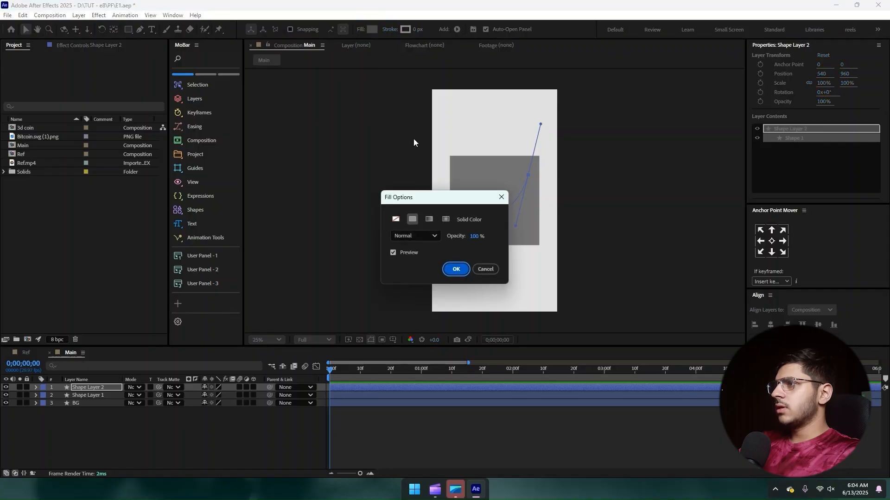
click(396, 220)
click(457, 269)
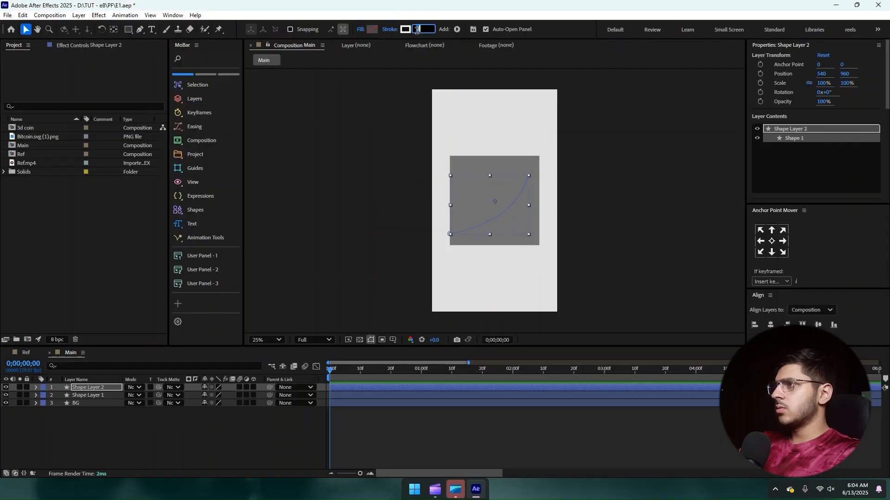
text(5)
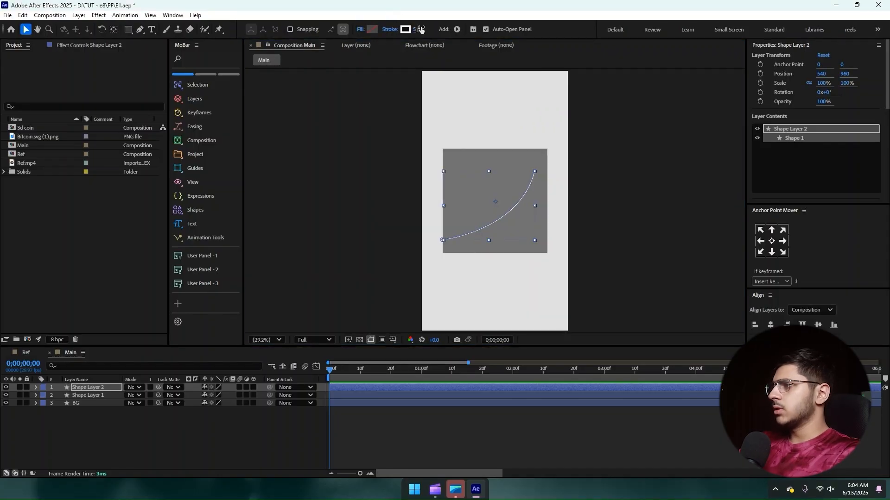
click(115, 434)
Step: Draw a small wide rectangle just left of the curve's upper end and set its stroke width to 0 px
click(128, 29)
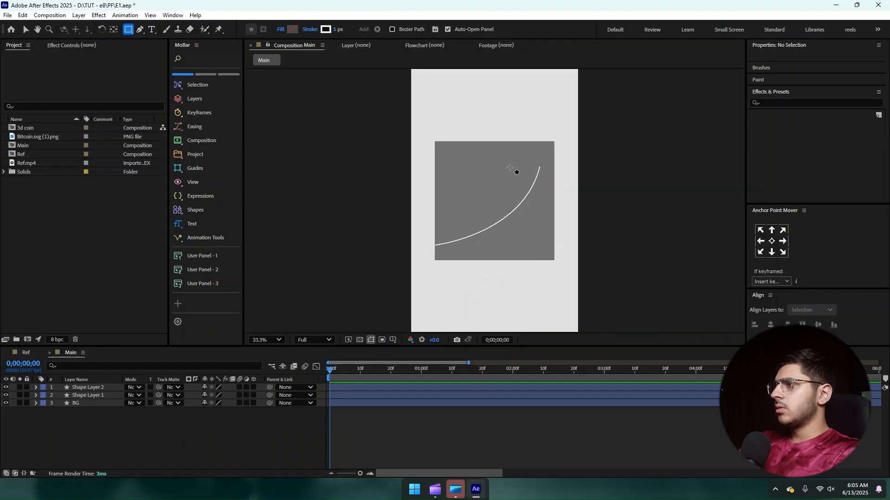
scroll(506, 168, up, 4)
drag(440, 140, 553, 163)
drag(337, 30, 298, 29)
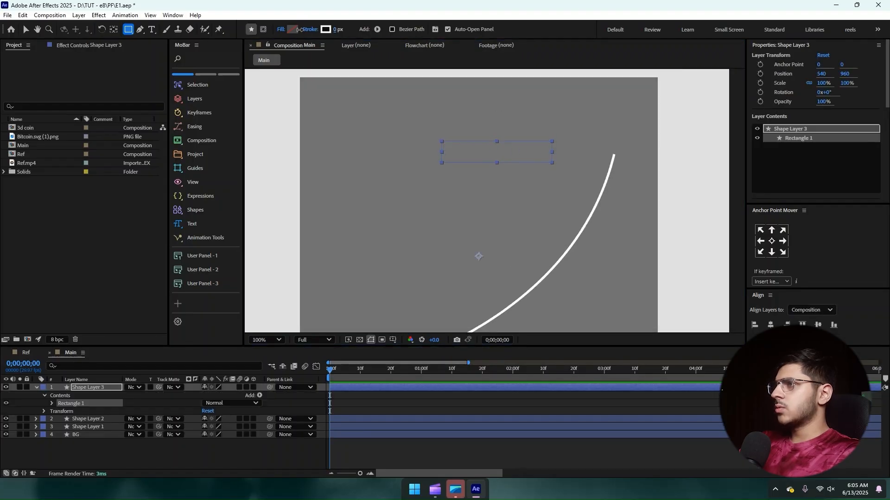
Step: Give the small rectangle a solid light grey fill, E1E1E1
click(280, 31)
click(412, 219)
click(454, 267)
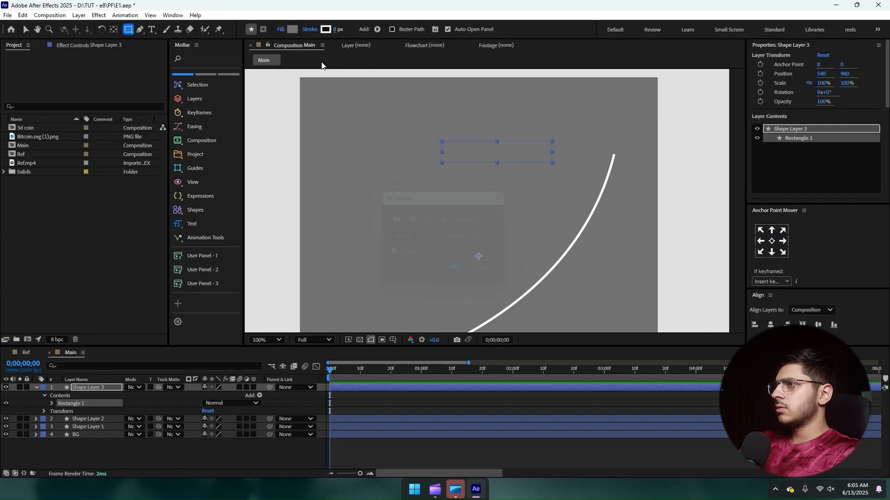
click(293, 30)
drag(363, 217, 335, 201)
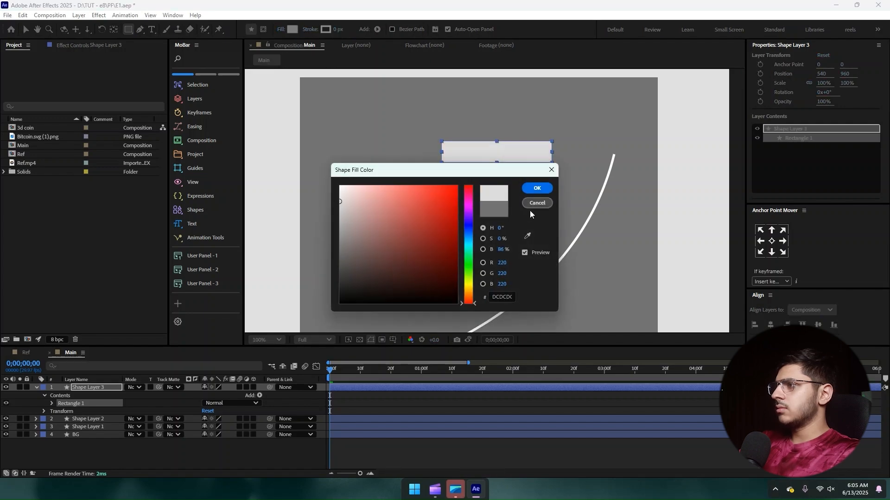
click(527, 236)
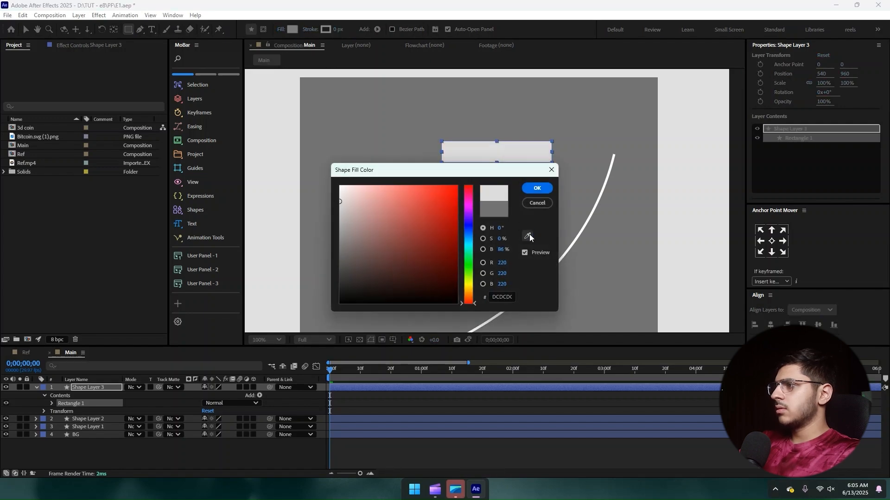
click(538, 188)
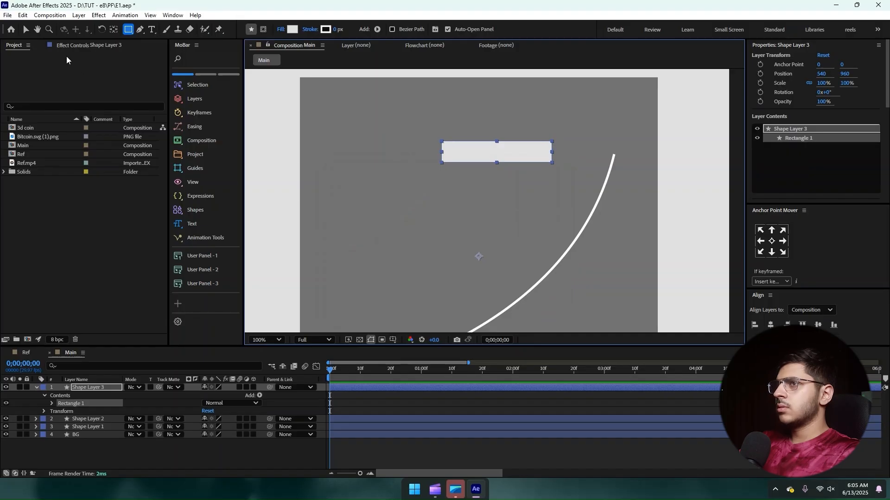
Step: Move the light rectangle closer to the curve's upper end and raise its roundness to at least 44 so its ends become semicircular
click(25, 29)
drag(516, 151, 550, 168)
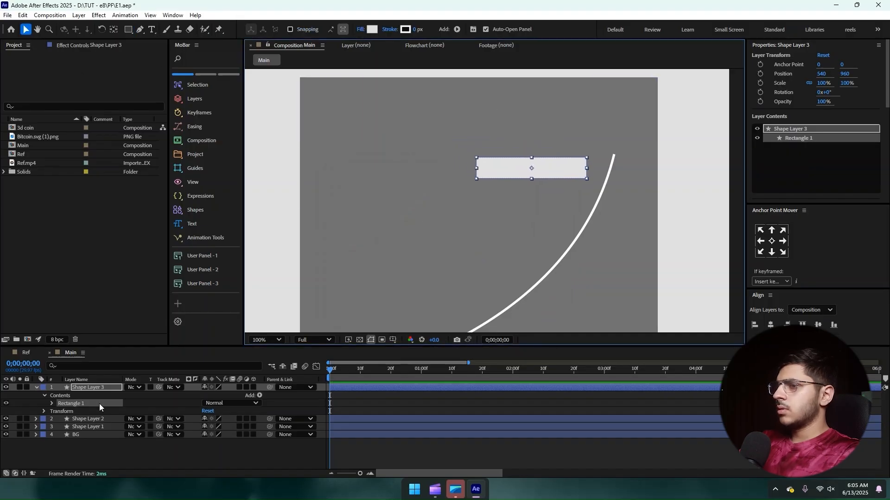
click(52, 404)
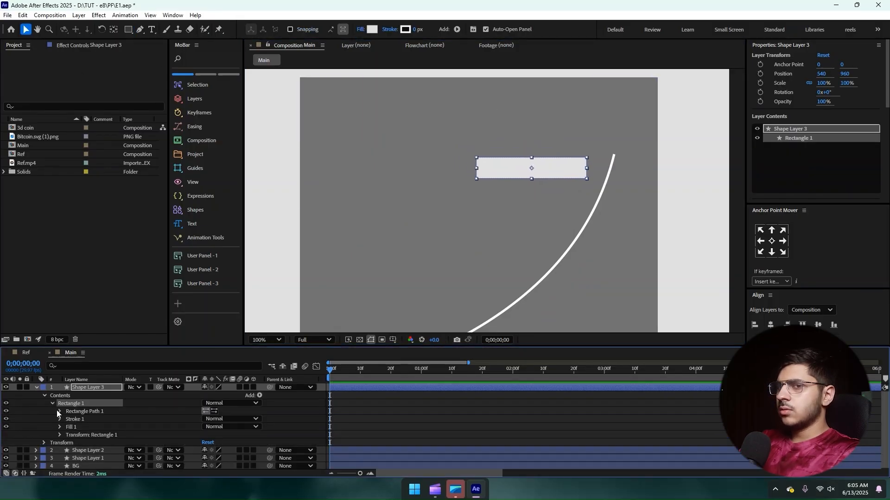
click(59, 412)
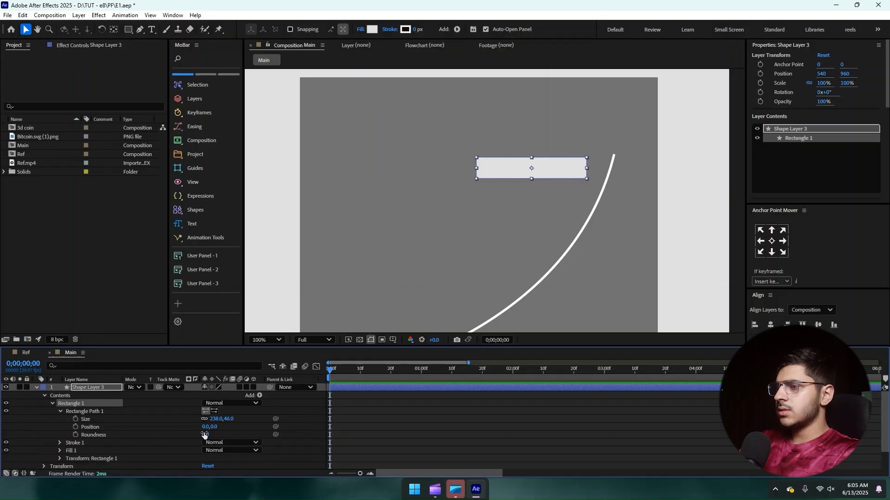
drag(204, 435, 235, 434)
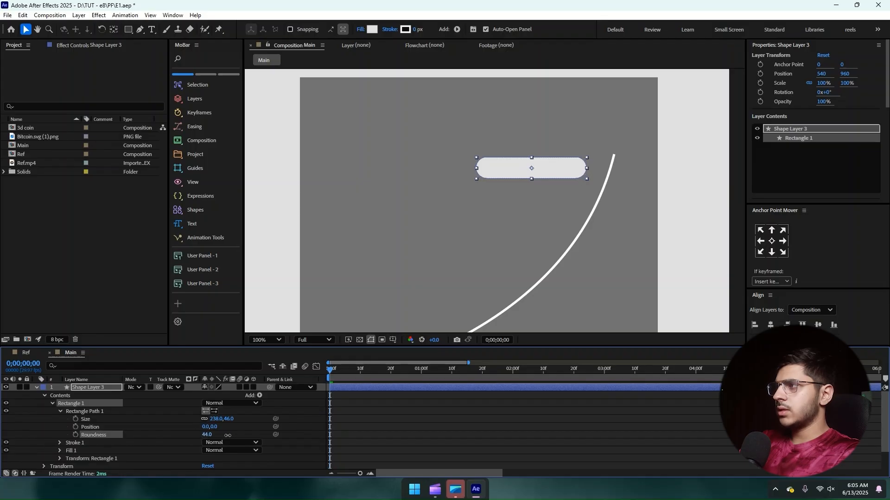
click(37, 387)
click(128, 429)
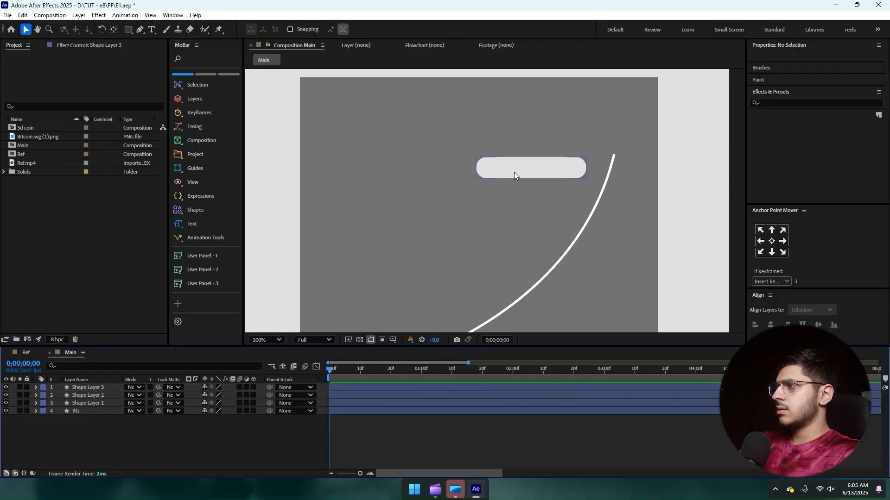
Step: Raise the rounded label shape level with the curve's upper end and centre its anchor point
drag(515, 175, 520, 165)
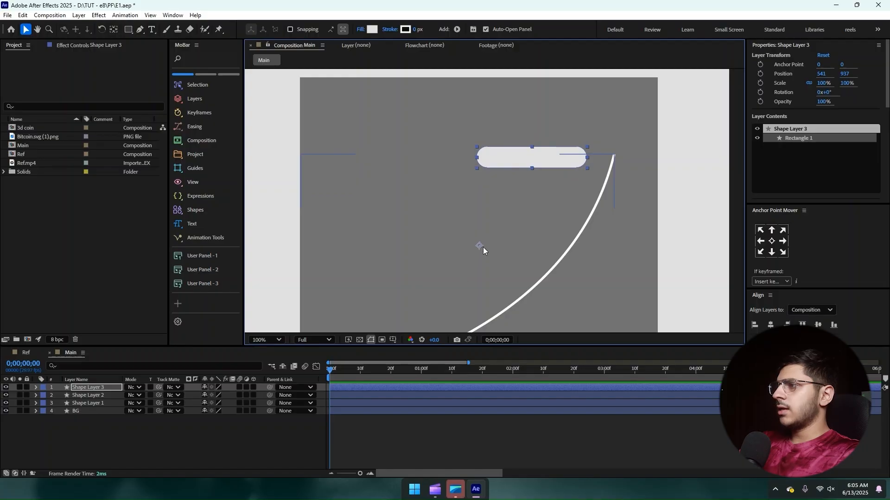
click(772, 242)
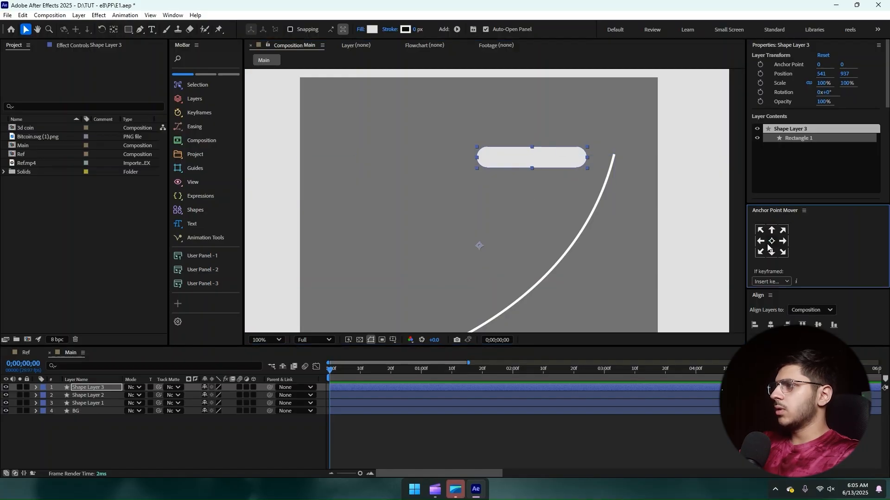
Step: Change the label shape's fill to pale green, CFFFD7
click(372, 29)
click(470, 261)
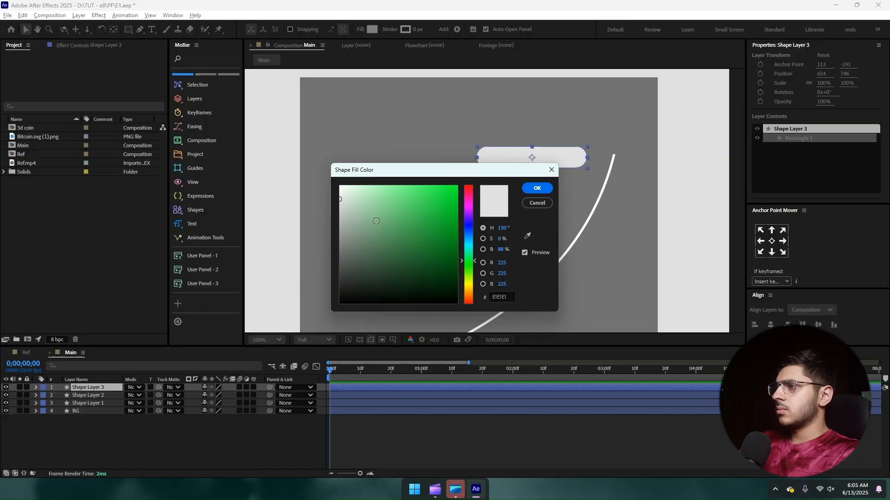
drag(376, 220, 360, 172)
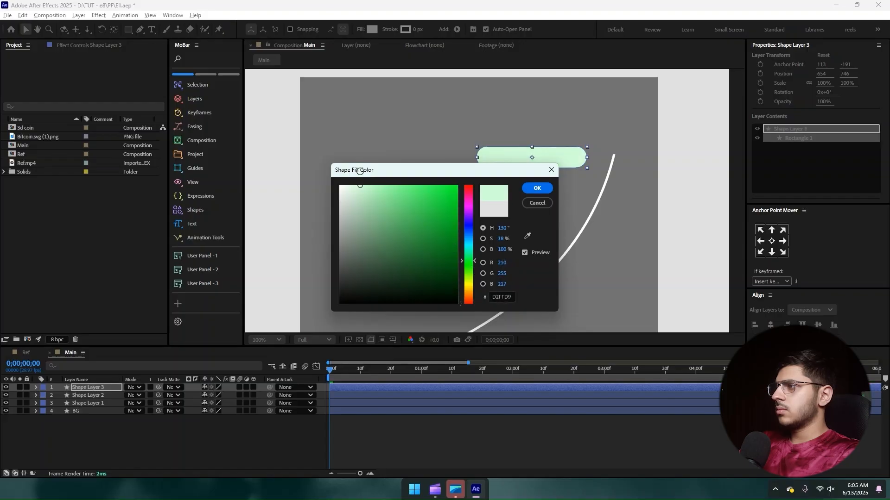
click(551, 187)
Step: Draw a small circle inside the left end of the green label and fill it with near-black 1A1A1A
click(26, 353)
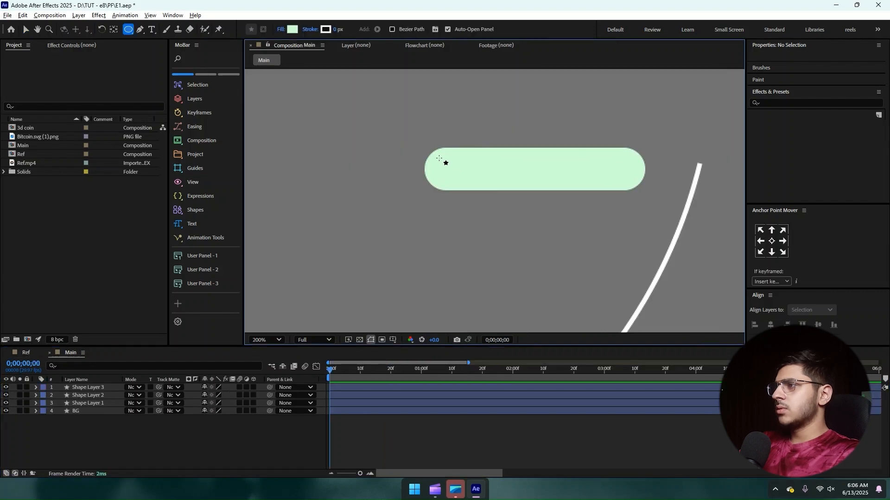
drag(438, 158, 467, 186)
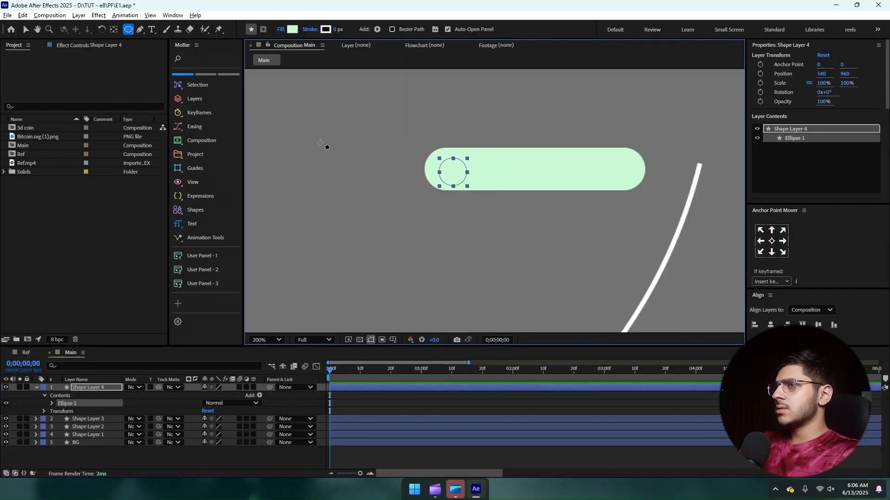
click(26, 30)
click(371, 29)
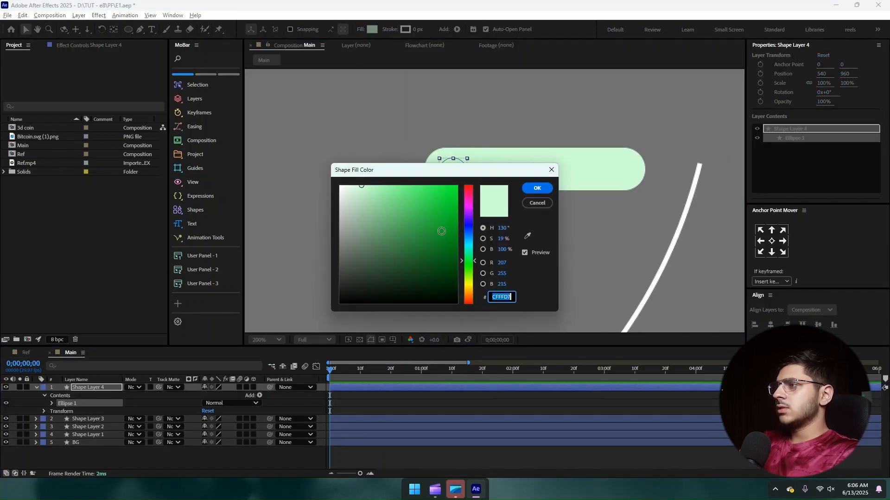
drag(347, 278, 322, 291)
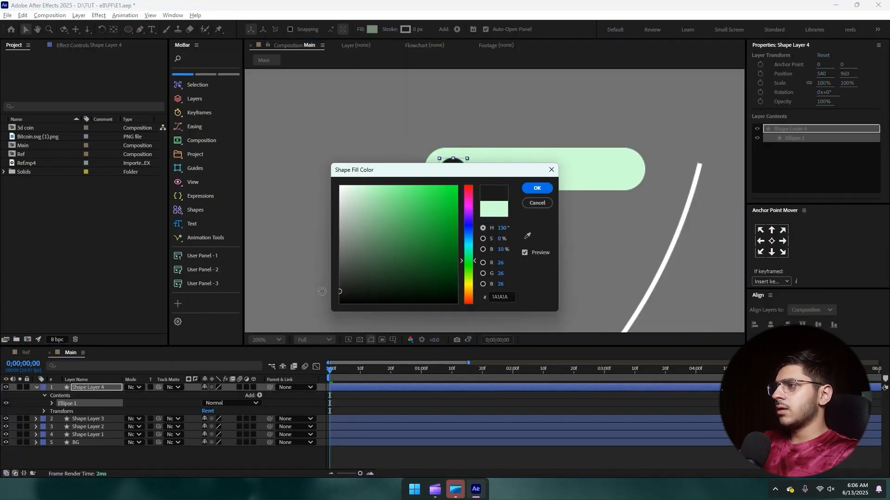
click(537, 188)
Step: Scale the dark circle to 115%, centre its anchor point and move it back inside the label's left end
scroll(461, 174, up, 2)
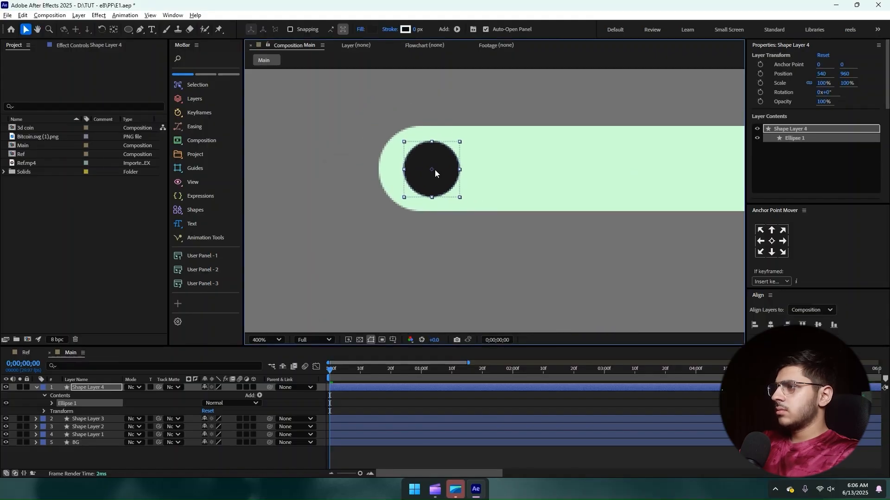
key(s)
drag(217, 395, 224, 395)
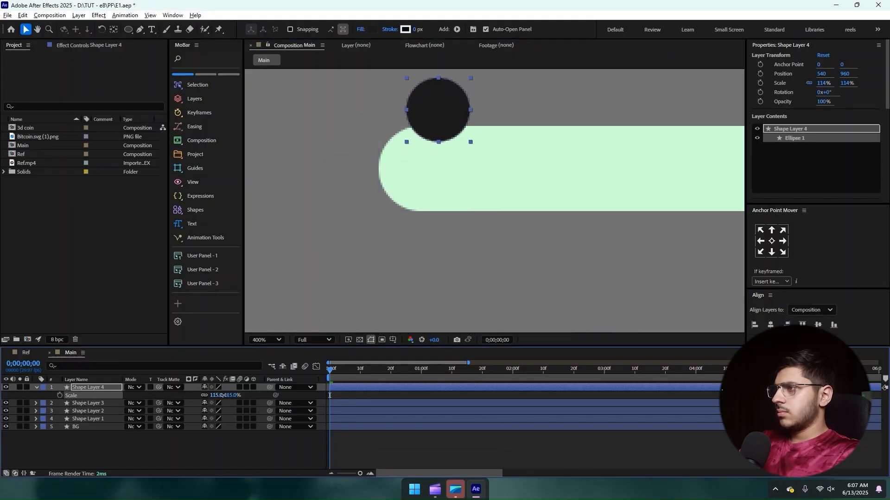
click(771, 241)
click(430, 111)
drag(431, 110, 422, 164)
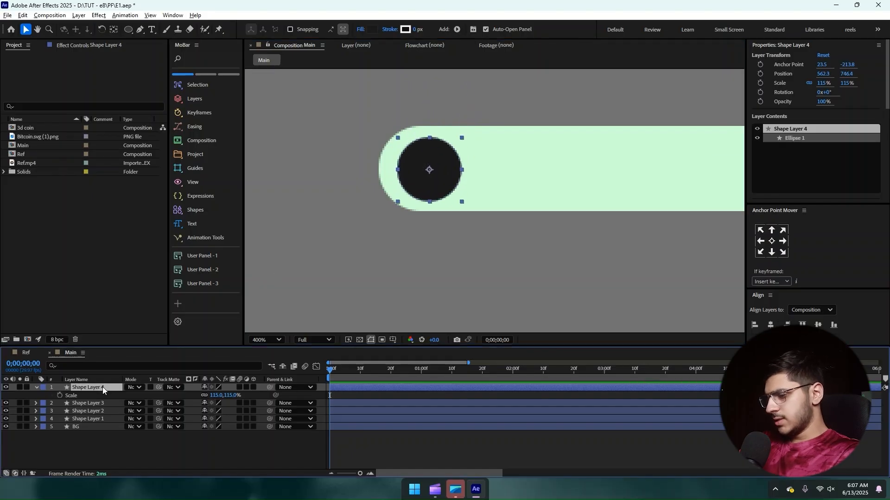
Step: Duplicate the dark circle, scale the copy to 73% and fill it with medium grey
key(ctrl+d)
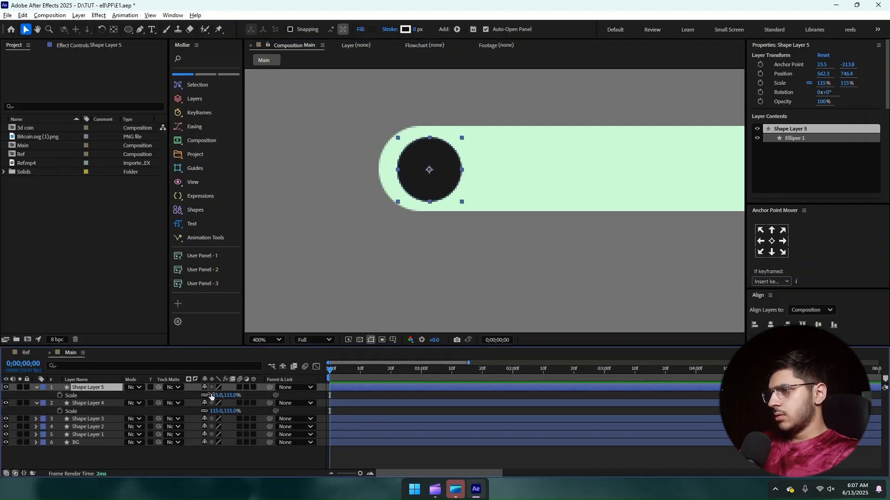
drag(216, 397, 199, 397)
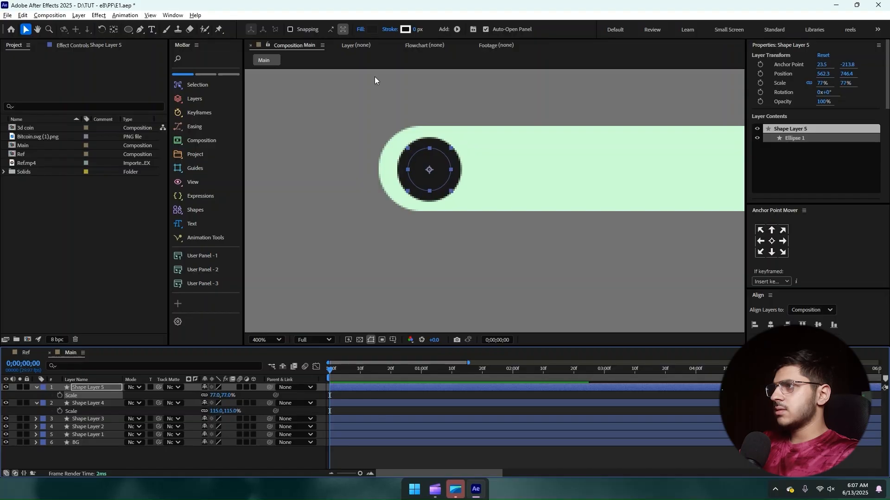
click(373, 28)
drag(364, 294, 340, 251)
click(532, 188)
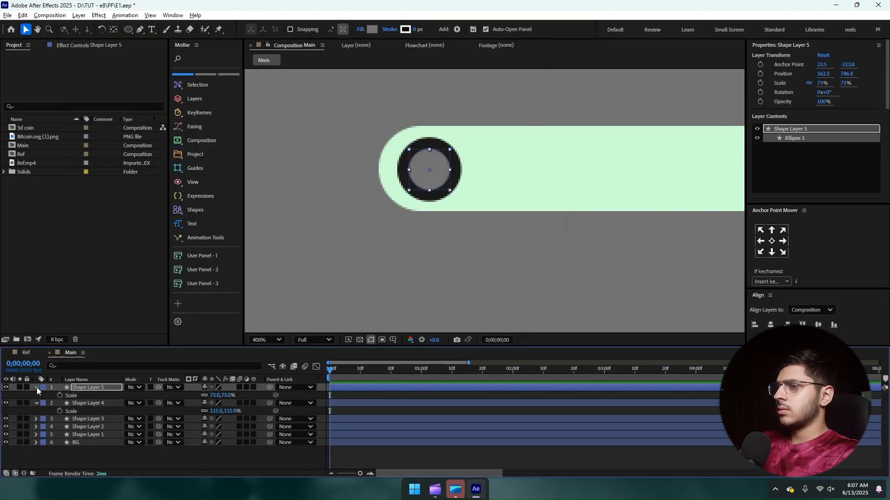
Step: Collapse the circle layers' properties and rename the larger dark circle's layer "main circle"
click(37, 387)
click(37, 395)
click(86, 434)
click(89, 389)
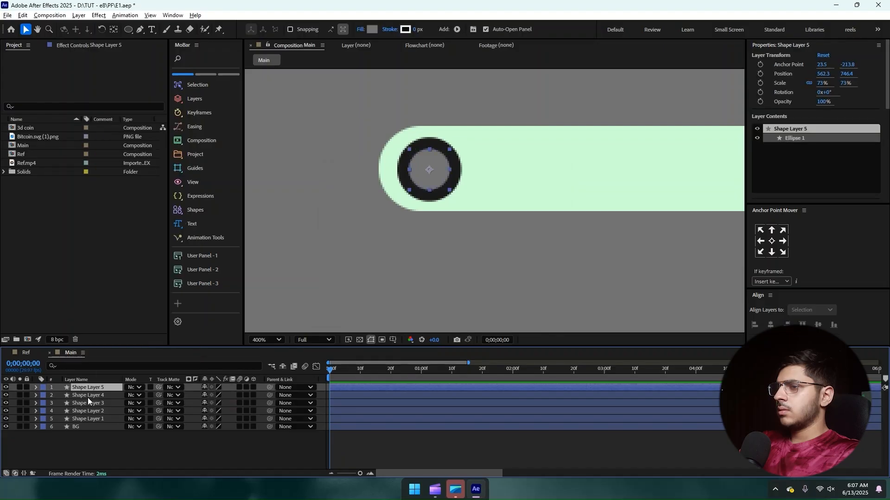
right_click(87, 398)
click(127, 366)
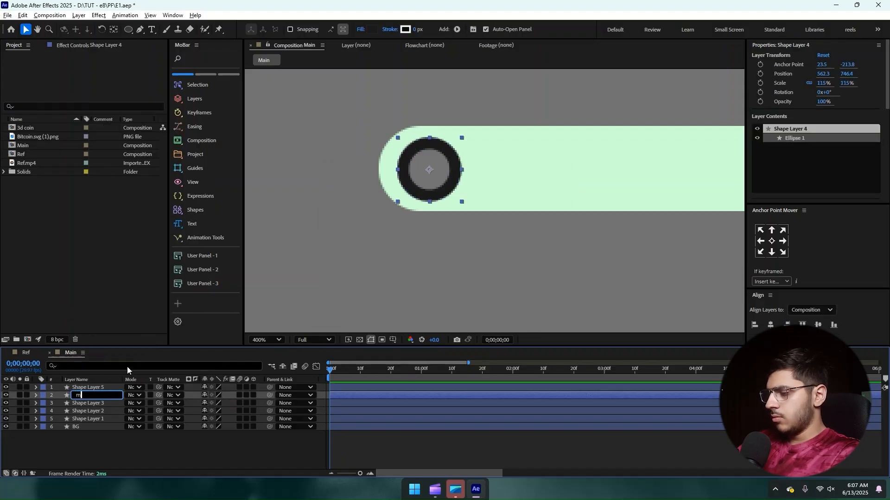
text(main circle)
key(Return)
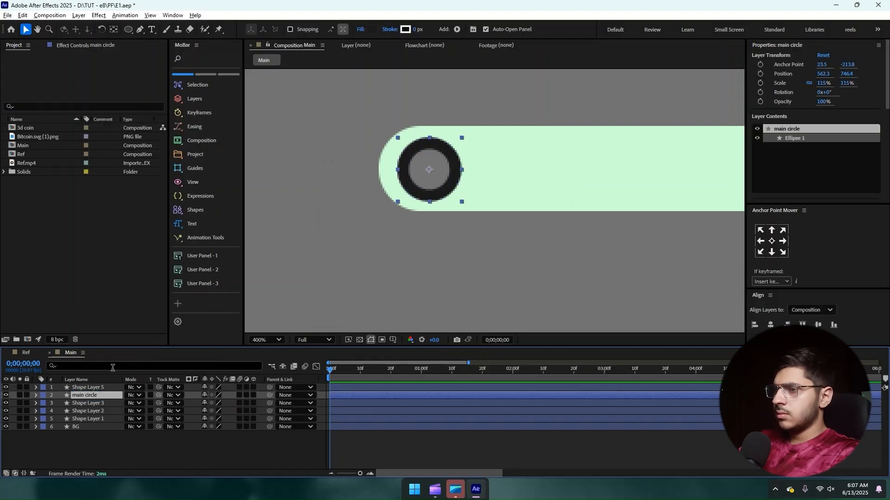
Step: Rename the smaller grey circle's layer "Secondary circle"
right_click(102, 390)
click(127, 364)
text(Sec)
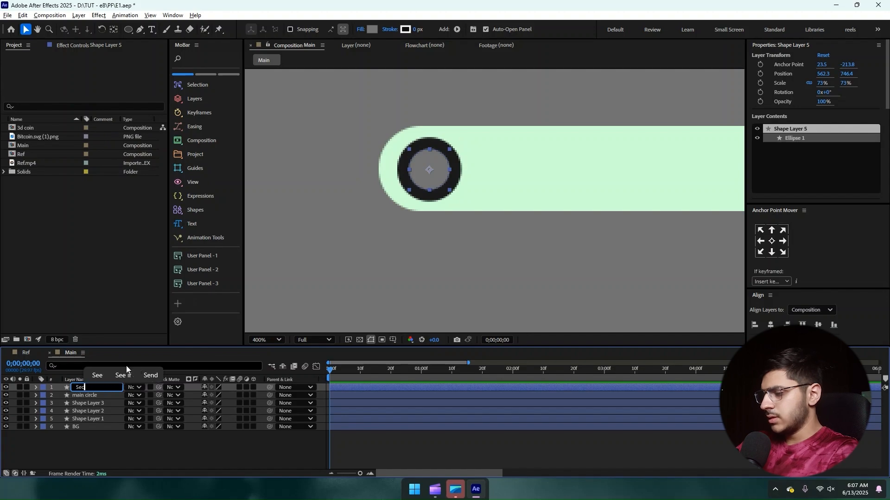
text(ondary circ)
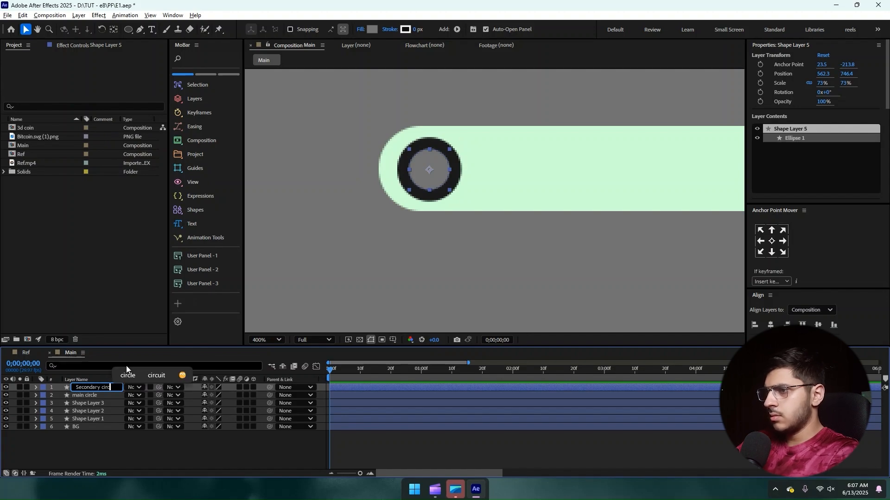
text(le)
key(Return)
click(105, 444)
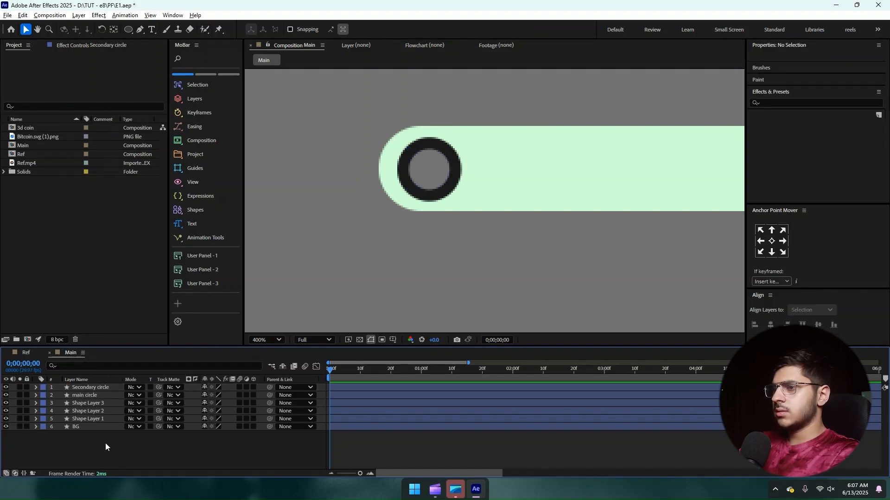
Step: Add Bitcoin.svg (1).png to the Main composition, scale it to 23% and move it left of the green label
click(12, 139)
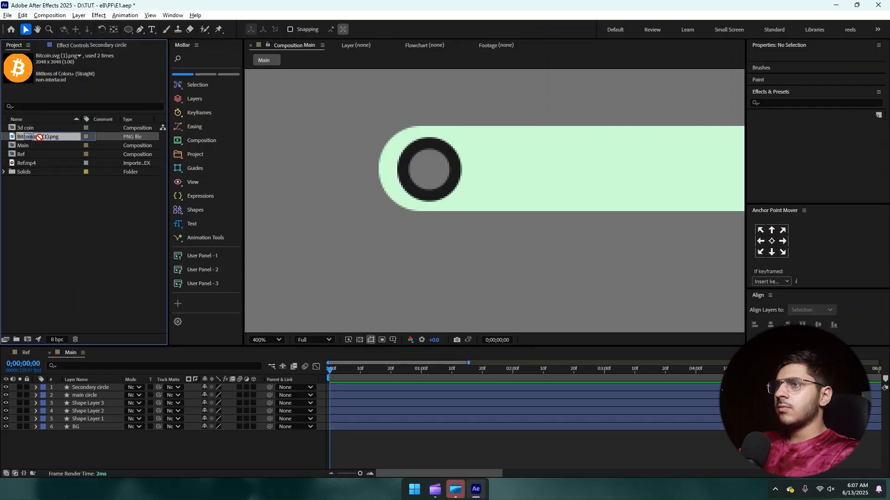
drag(39, 138, 417, 183)
scroll(403, 268, down, 6)
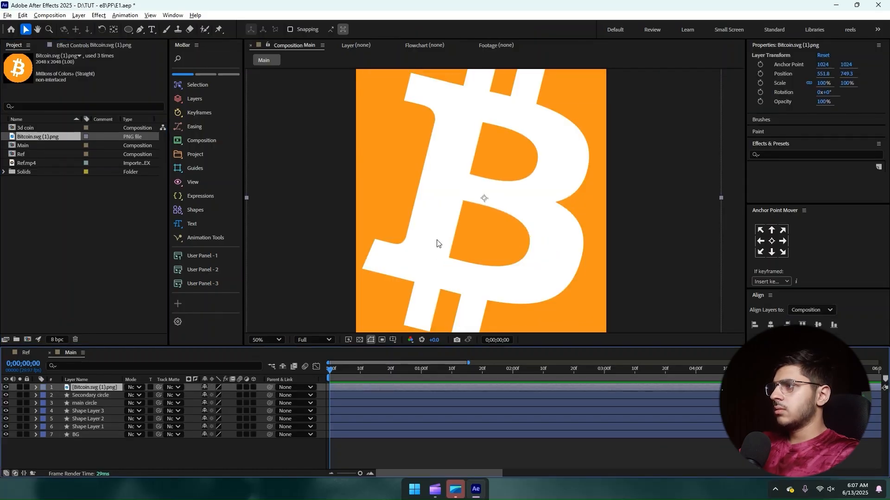
key(s)
drag(215, 395, 178, 395)
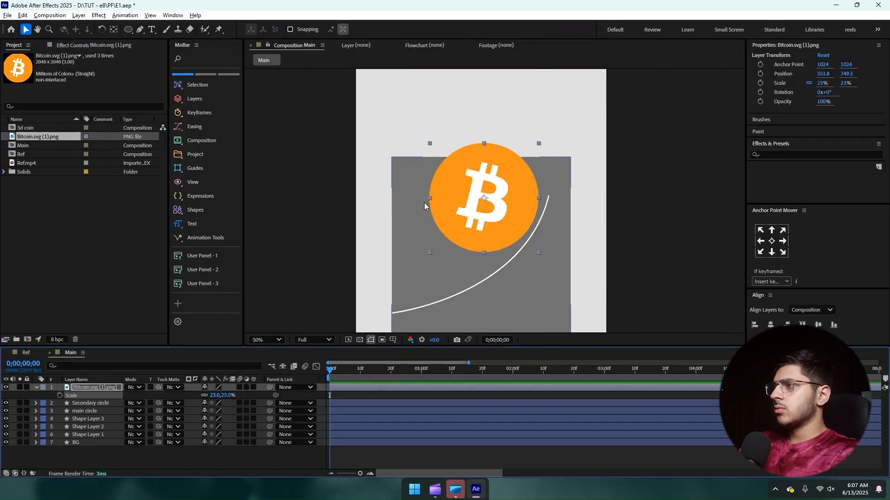
drag(505, 199, 446, 220)
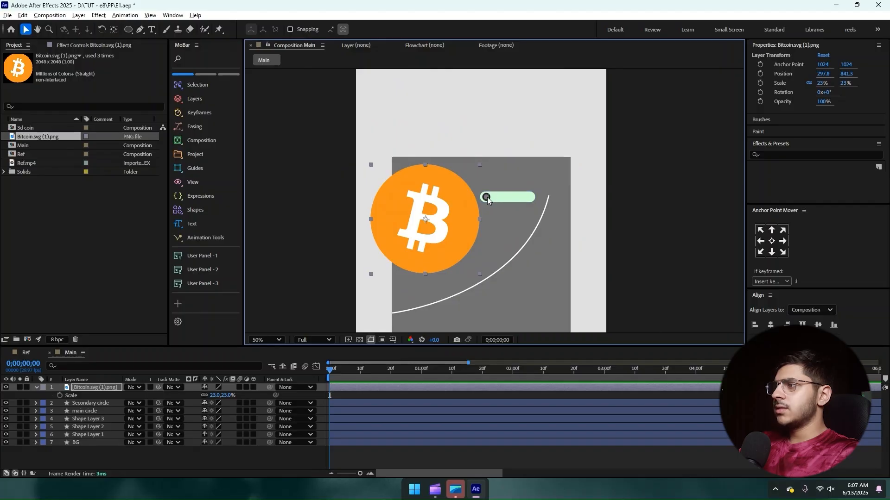
Step: Apply the Keylight (1.2) effect to the Bitcoin logo layer
key(ctrl+space)
text(k)
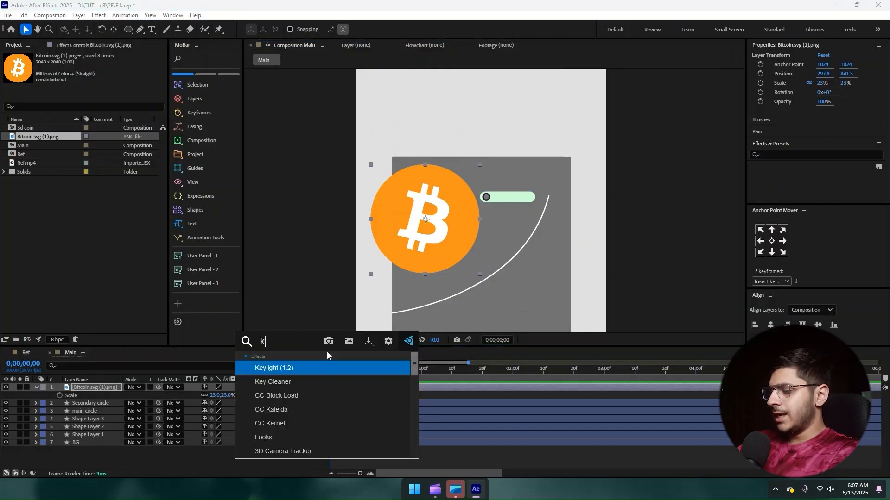
text(eyl)
key(Return)
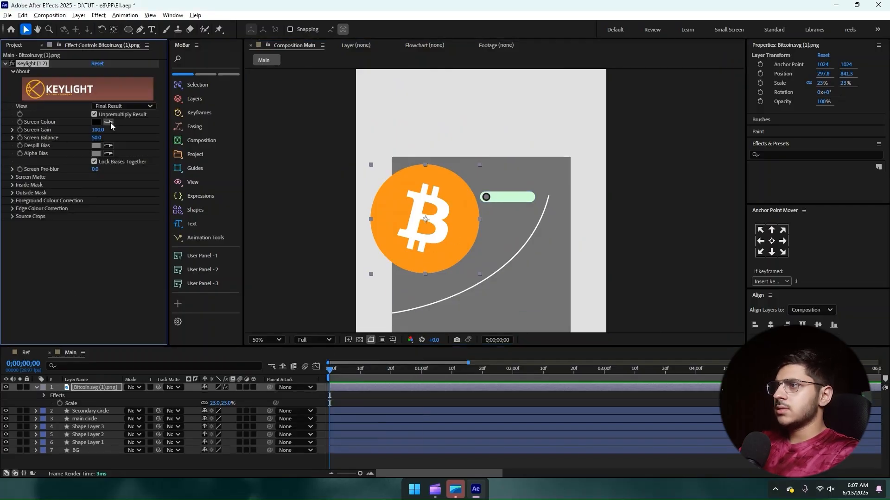
Step: Key out the logo's orange circle by sampling it as Keylight's screen colour, and move the logo over the green label
click(413, 175)
drag(411, 224, 482, 202)
scroll(482, 201, up, 3)
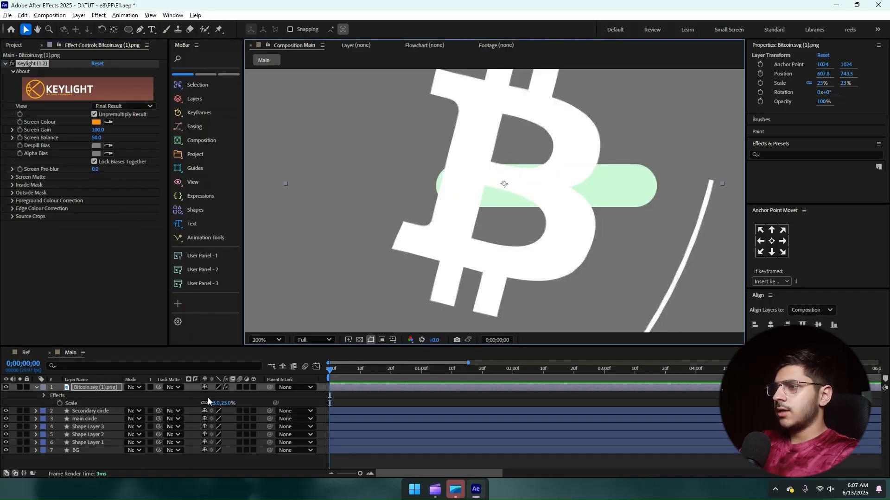
Step: Scale the Bitcoin logo to 1% and move it onto the grey circle in the green label
key(s)
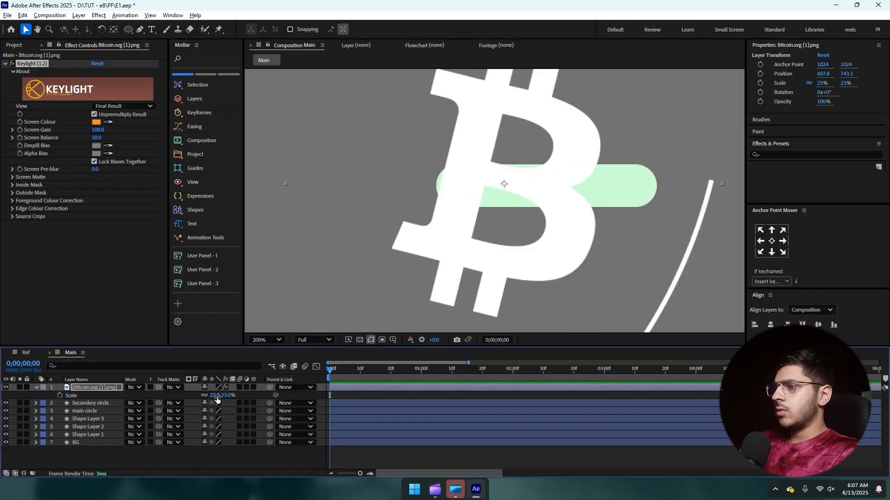
drag(214, 396, 199, 395)
scroll(460, 179, up, 2)
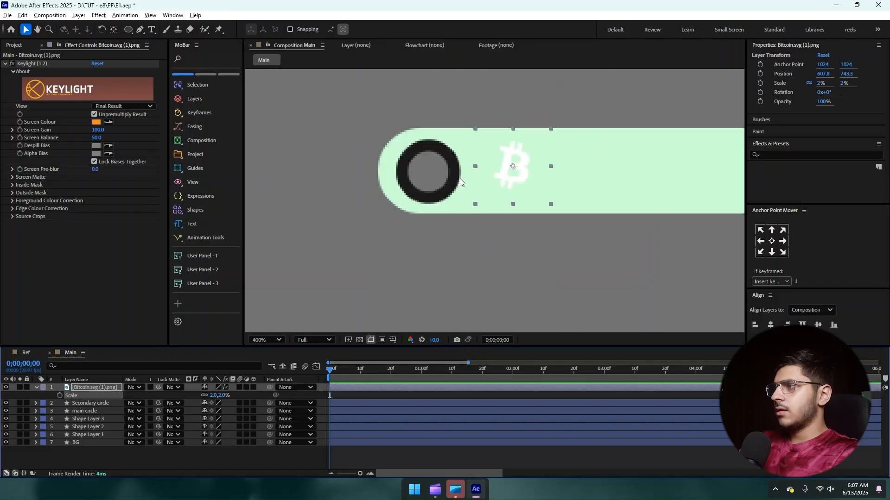
drag(551, 150, 385, 158)
drag(216, 397, 214, 397)
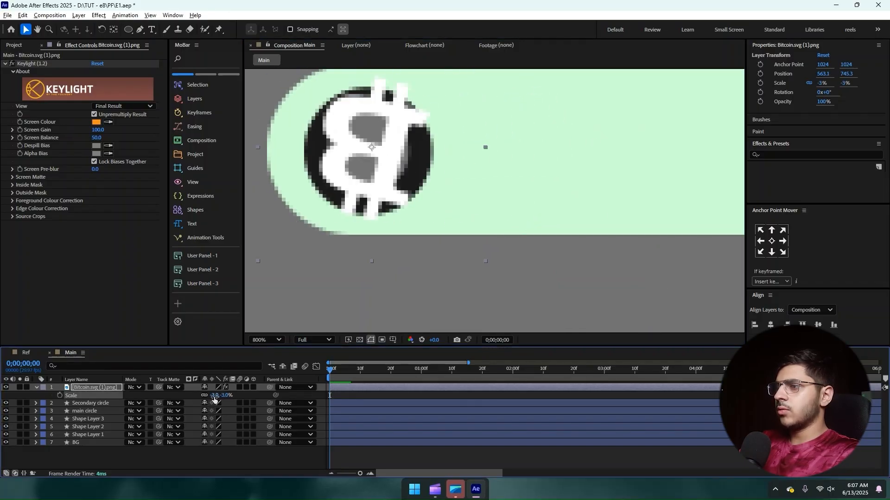
click(215, 397)
text(1)
key(Return)
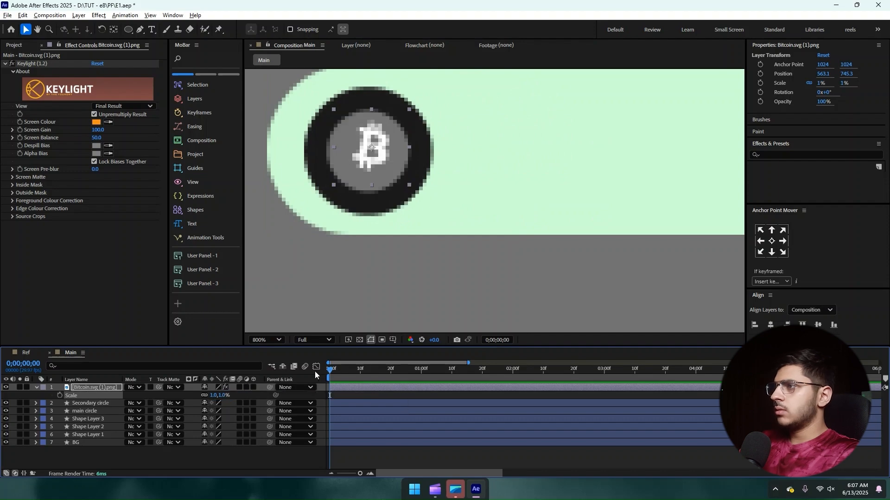
Step: Rotate the Bitcoin logo to -6° and nudge it to the centre of the grey circle
scroll(401, 95, up, 1)
drag(401, 96, 598, 191)
key(v)
key(r)
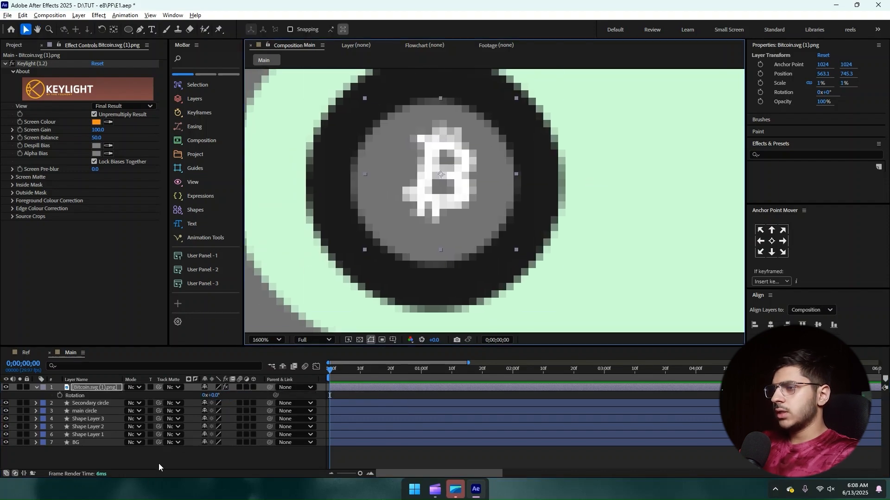
drag(211, 397, 209, 396)
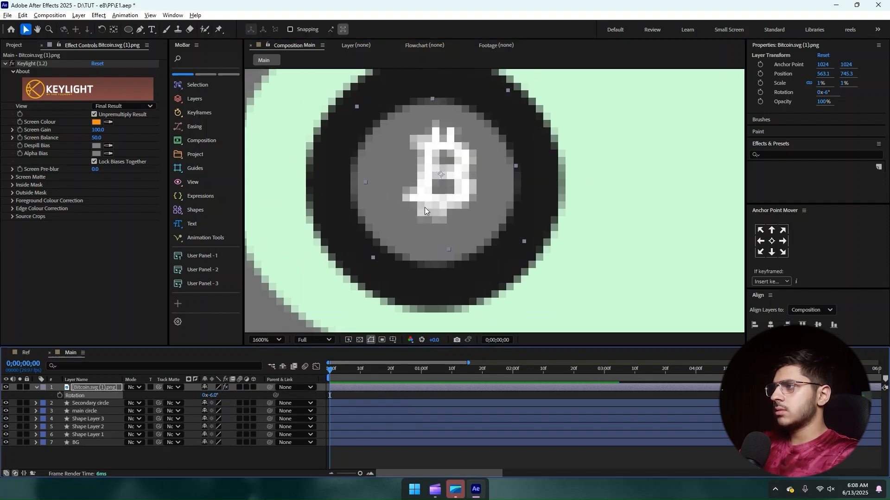
drag(424, 206, 418, 214)
scroll(417, 216, down, 3)
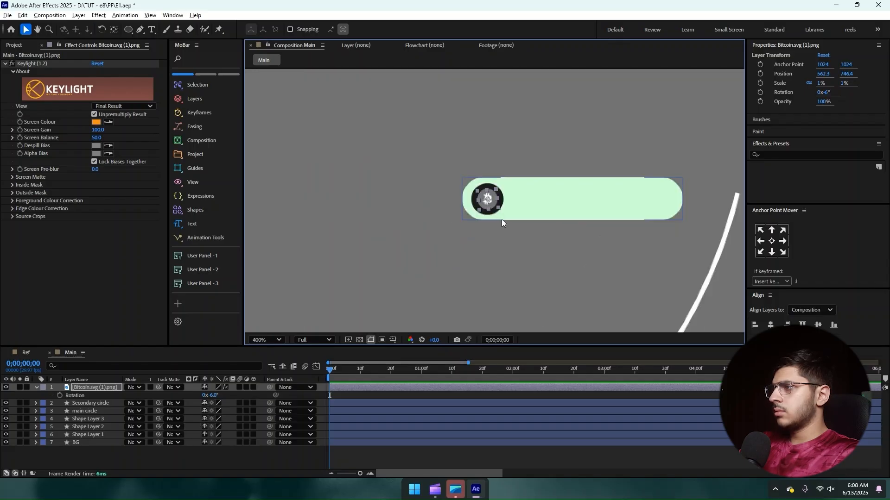
Step: Apply the Fill effect to the Bitcoin logo with the pale yellow colour FFF09A and deselect the layer
scroll(482, 225, up, 1)
key(ctrl+space)
text(fill)
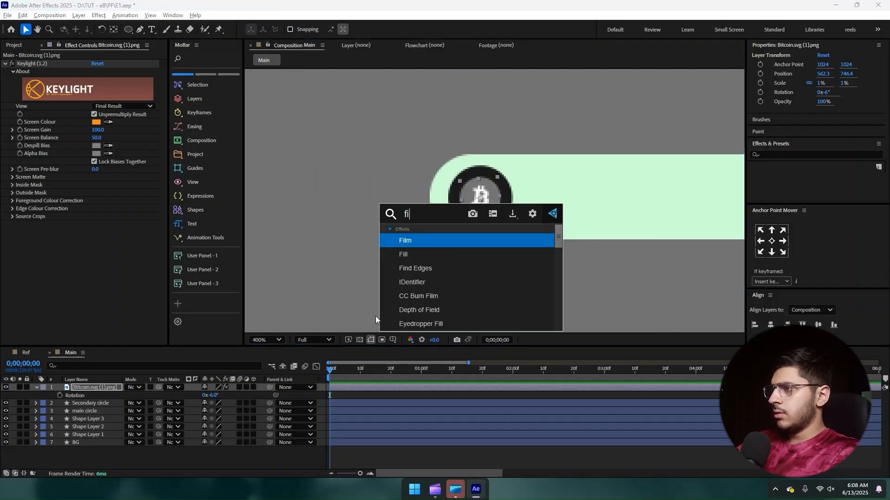
key(Return)
click(98, 248)
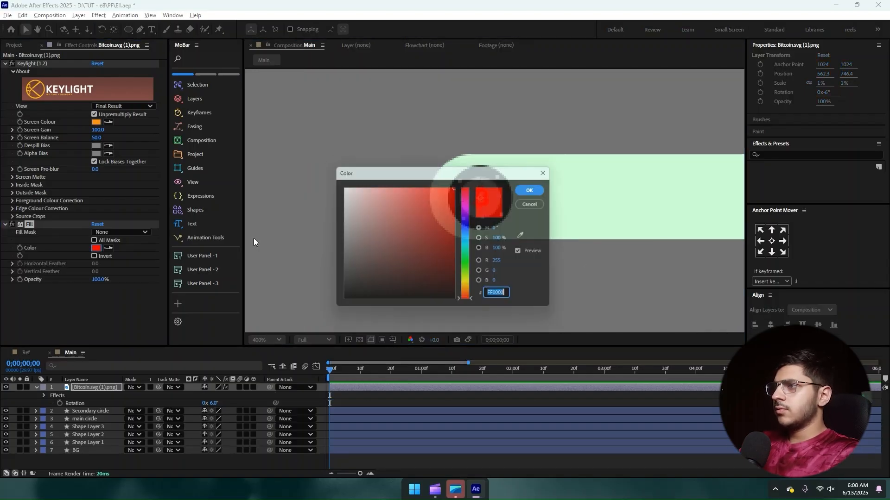
click(468, 285)
click(361, 211)
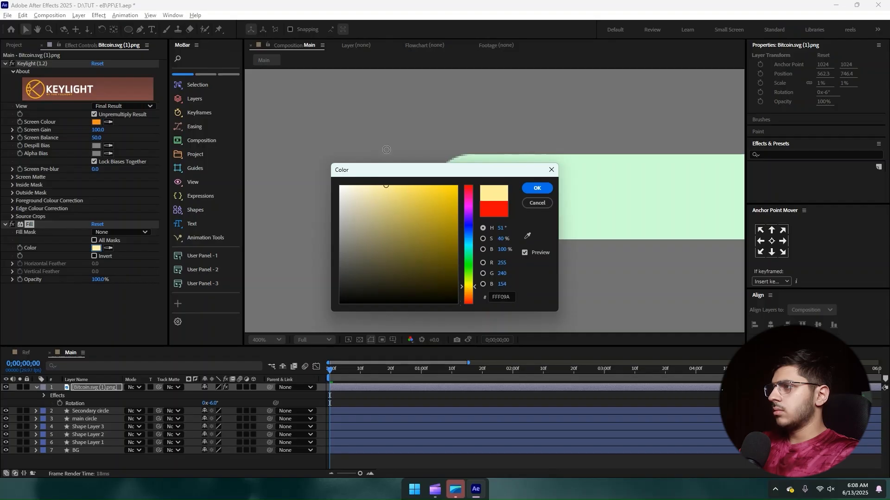
click(537, 188)
scroll(459, 199, down, 1)
scroll(459, 200, down, 2)
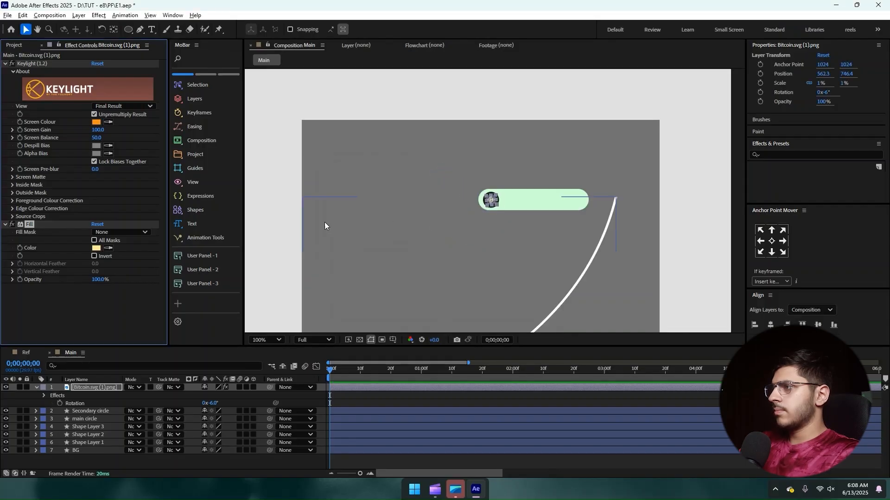
scroll(324, 226, down, 3)
click(357, 236)
Step: Add a text layer reading "123" over the green label
scroll(489, 180, up, 5)
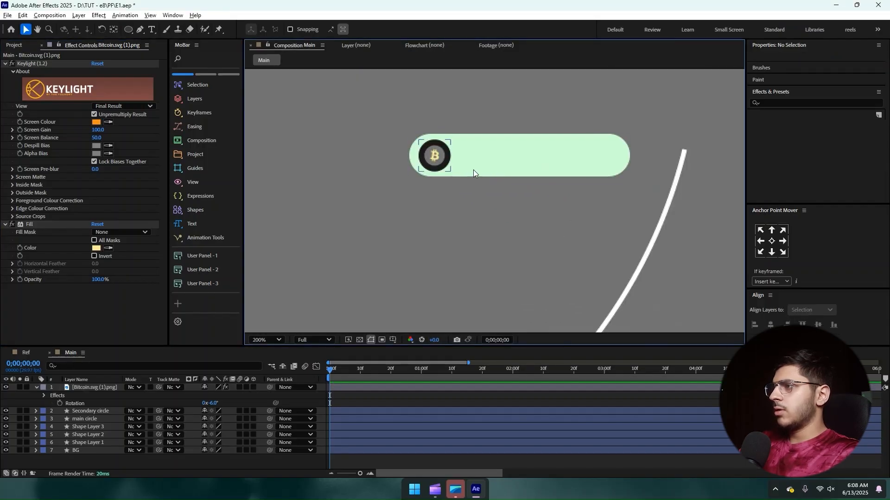
drag(441, 163, 437, 180)
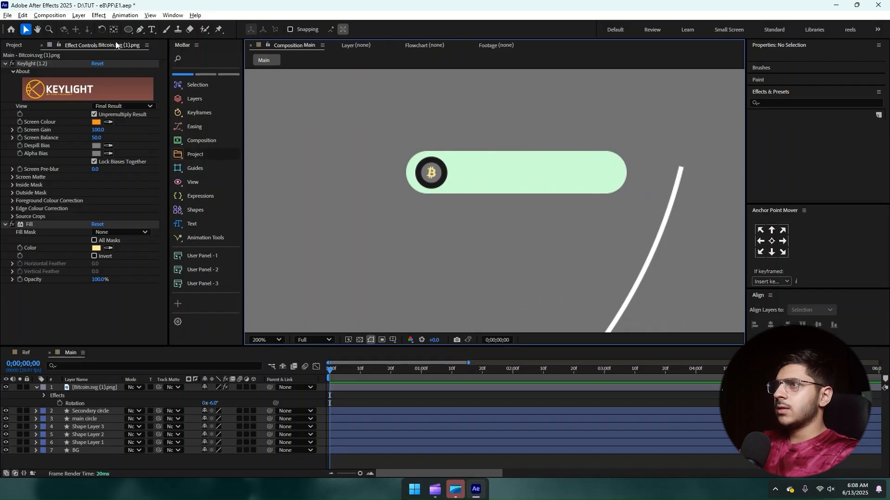
click(151, 30)
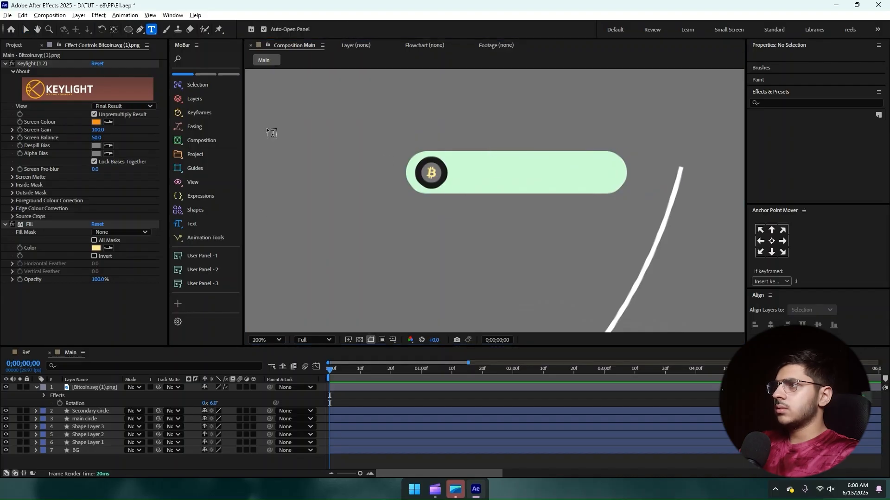
click(470, 172)
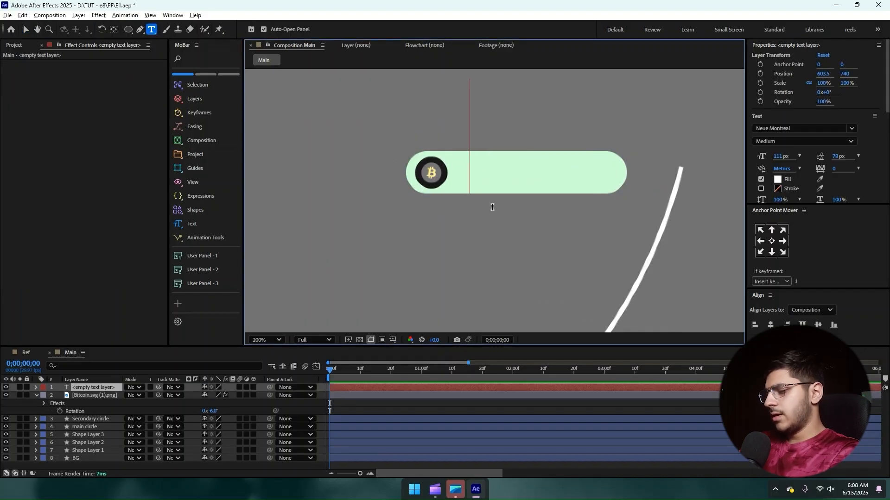
text(123)
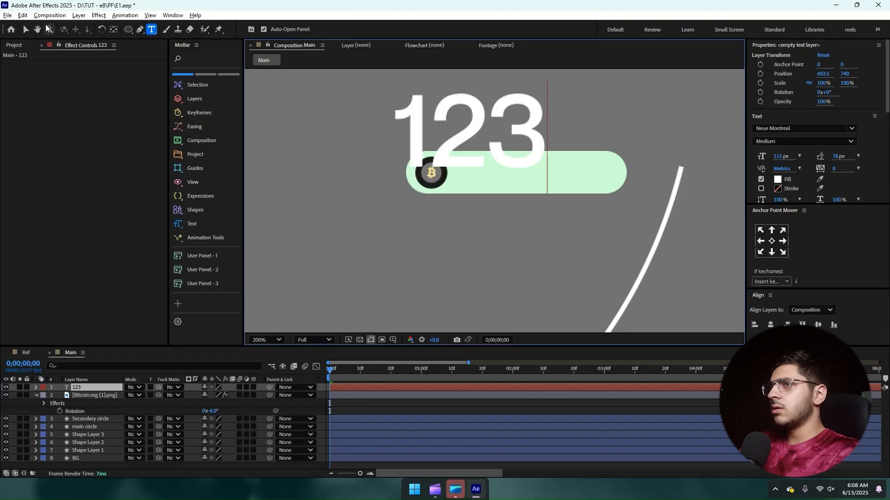
click(25, 29)
Step: Set the "123" text to the Regular weight at 37 px and place it inside the green label beside the Bitcoin logo
click(788, 141)
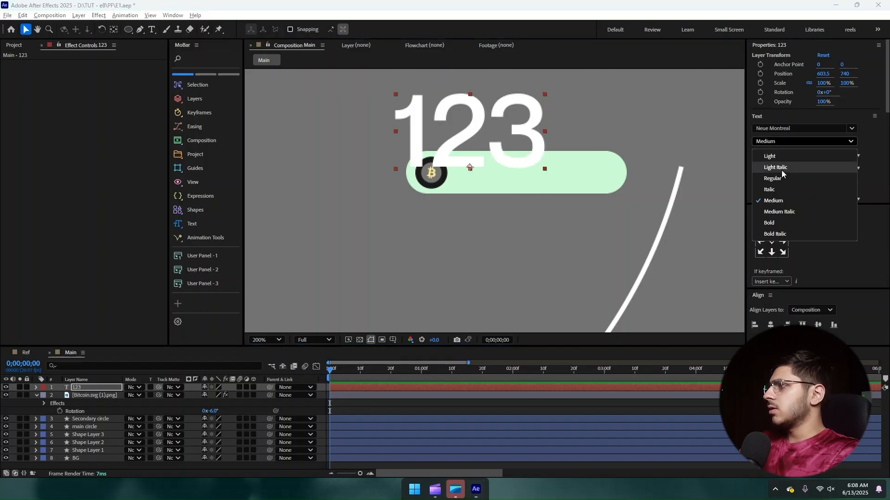
click(772, 178)
drag(780, 156, 749, 159)
drag(476, 156, 508, 172)
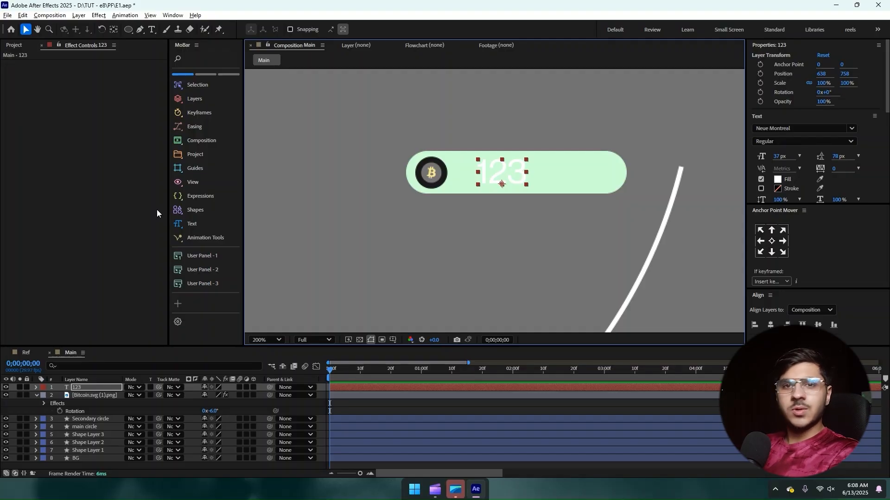
click(178, 224)
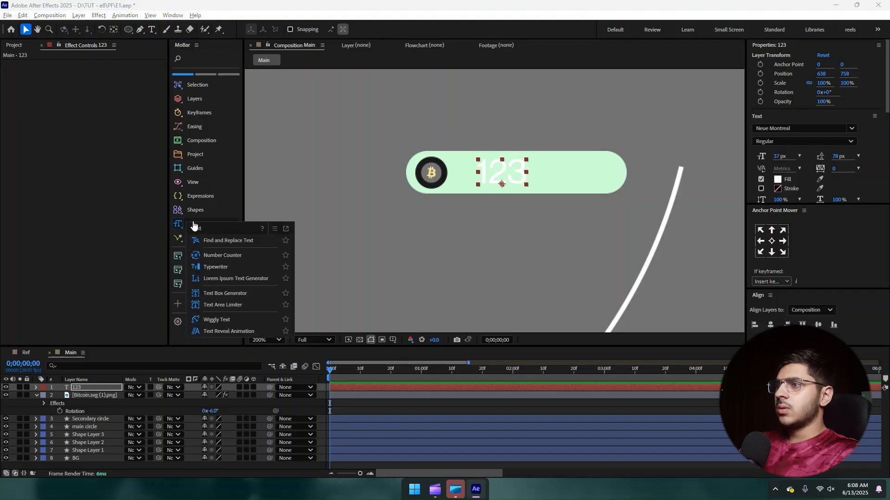
click(185, 48)
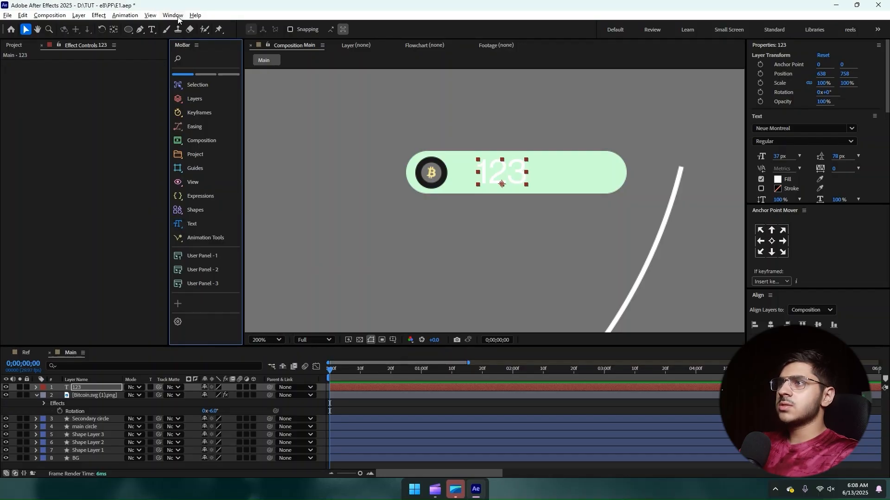
click(177, 18)
mouse_move(220, 57)
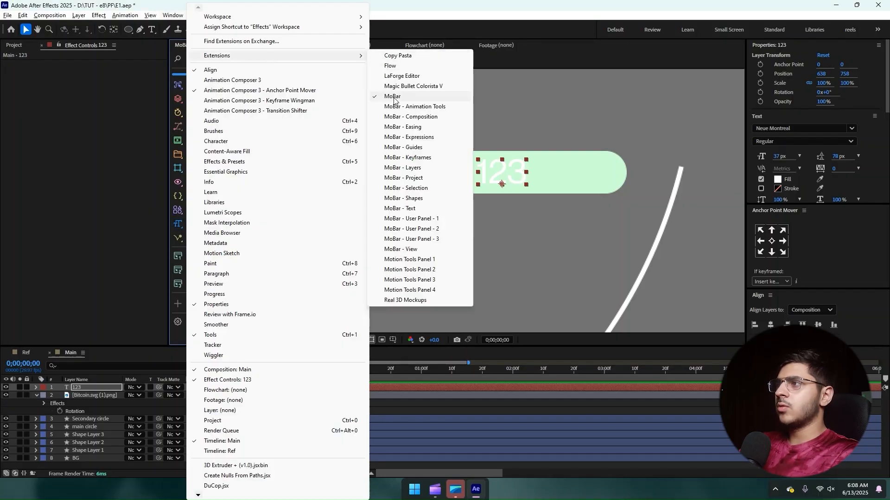
click(151, 82)
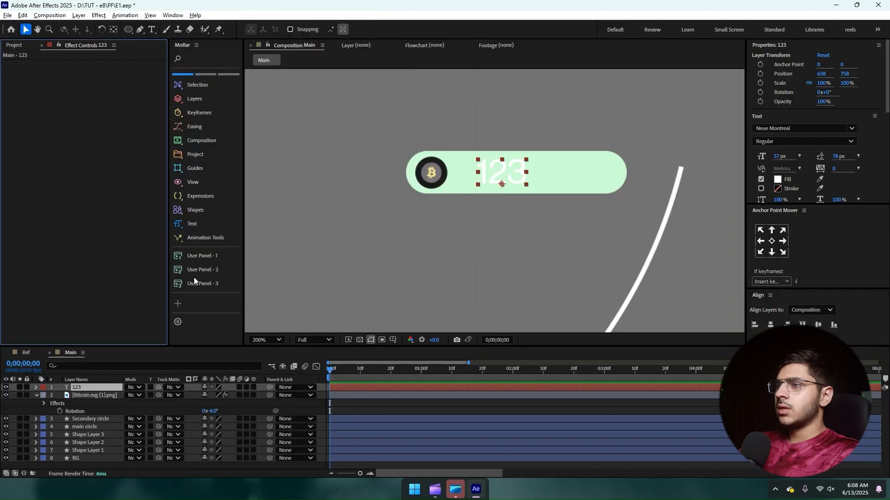
Step: Apply MoBar's Number Counter to the "123" text layer
click(196, 227)
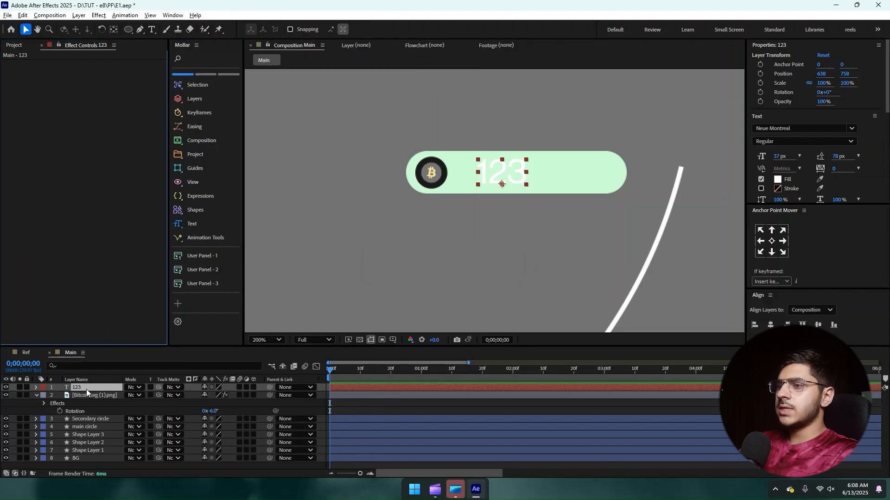
click(183, 225)
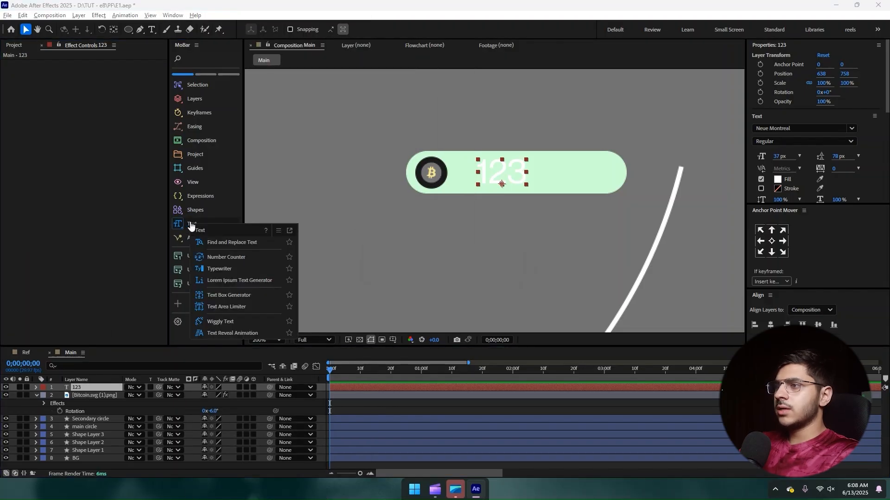
click(224, 258)
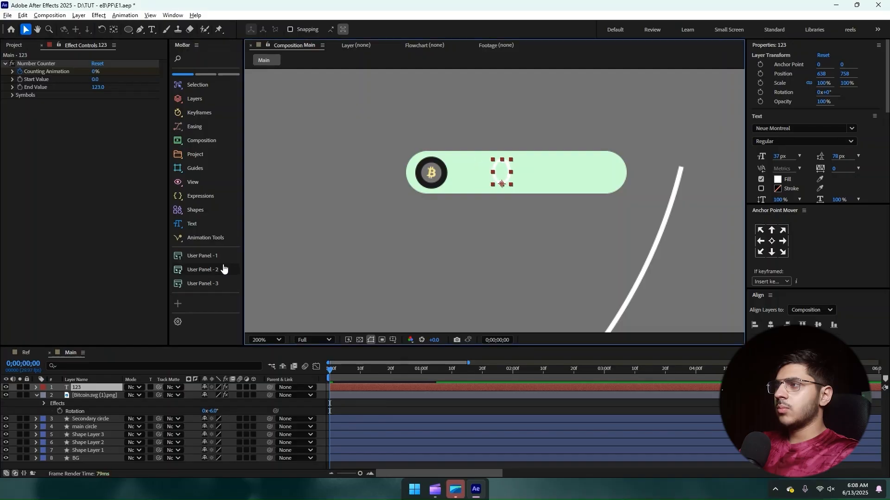
click(20, 71)
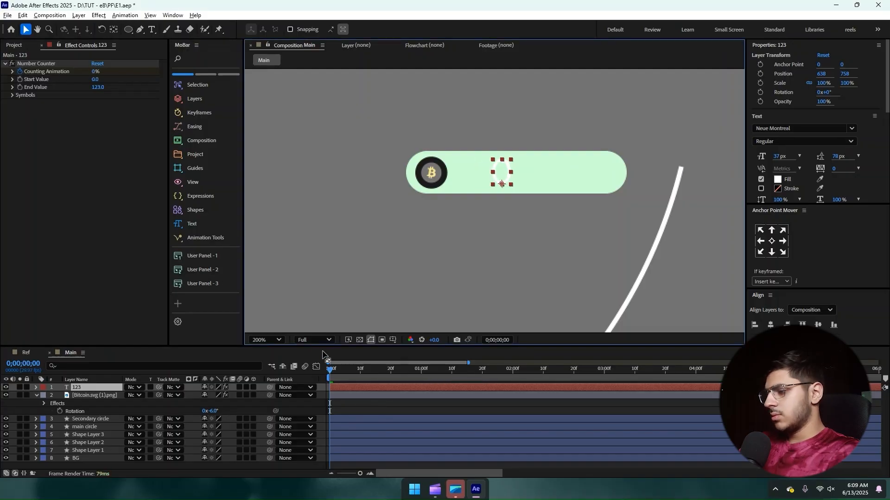
Step: Reveal the "123" layer's keyframes and preview the counting animation between 0 and 1 second
key(u)
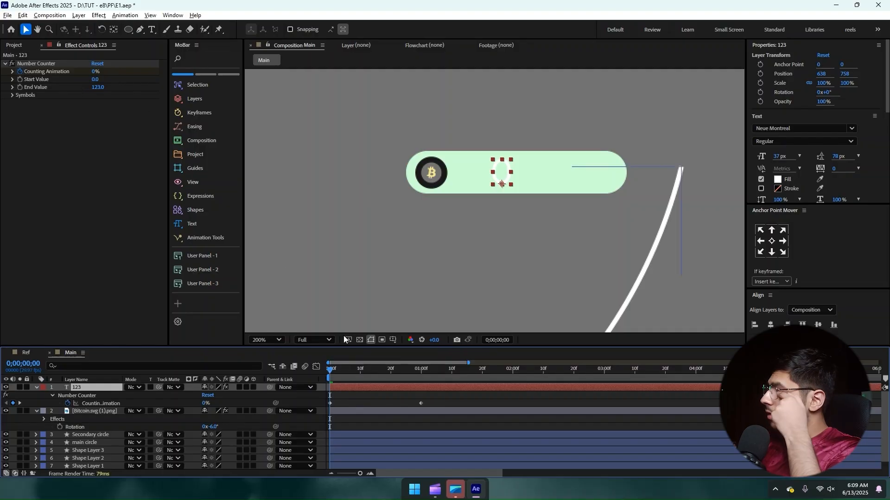
scroll(371, 367, right, 3)
key(space)
scroll(396, 368, left, 2)
scroll(396, 367, left, 2)
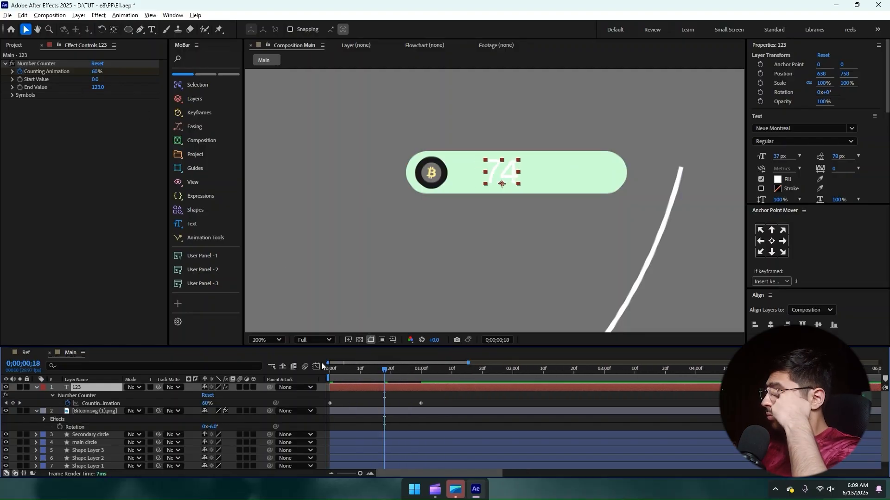
drag(402, 370, 420, 369)
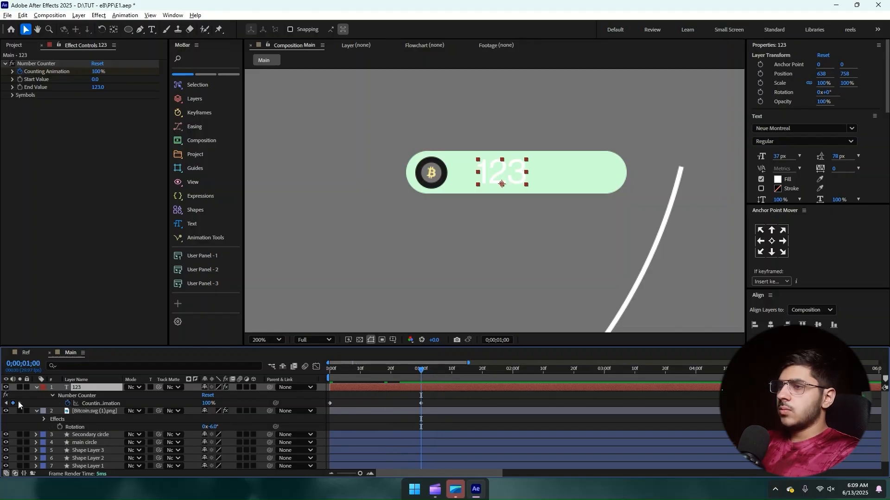
drag(334, 369, 423, 378)
click(420, 403)
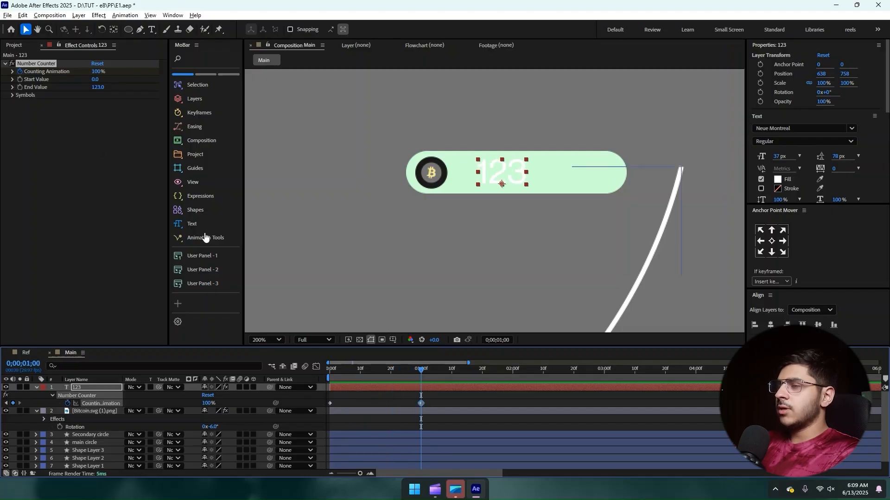
Step: Set the Number Counter's end value to 150000 and its start value to 41000
click(101, 87)
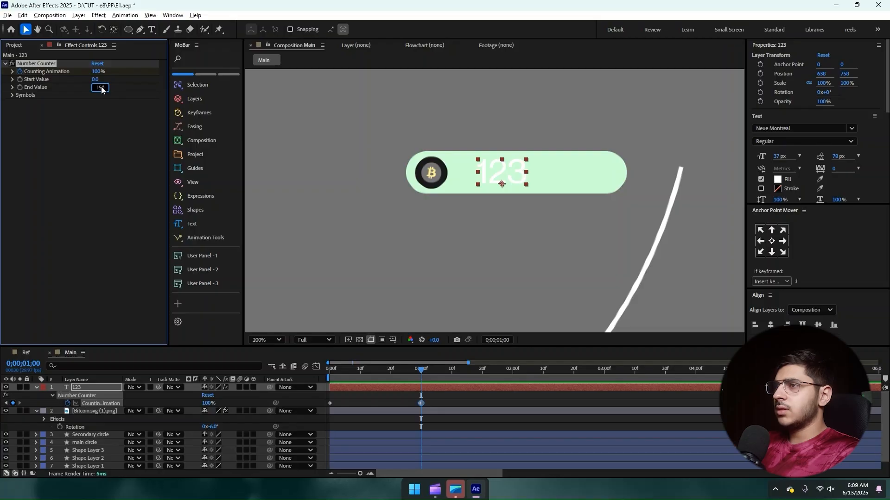
text(150000)
key(Return)
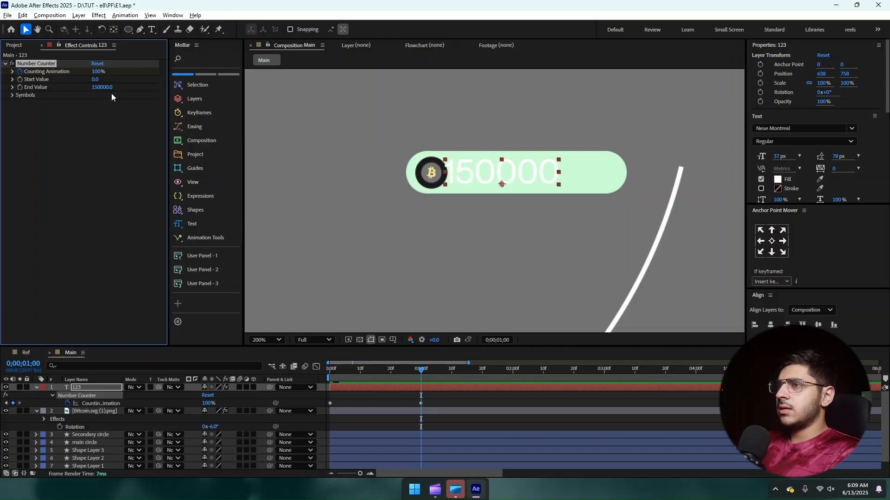
click(96, 80)
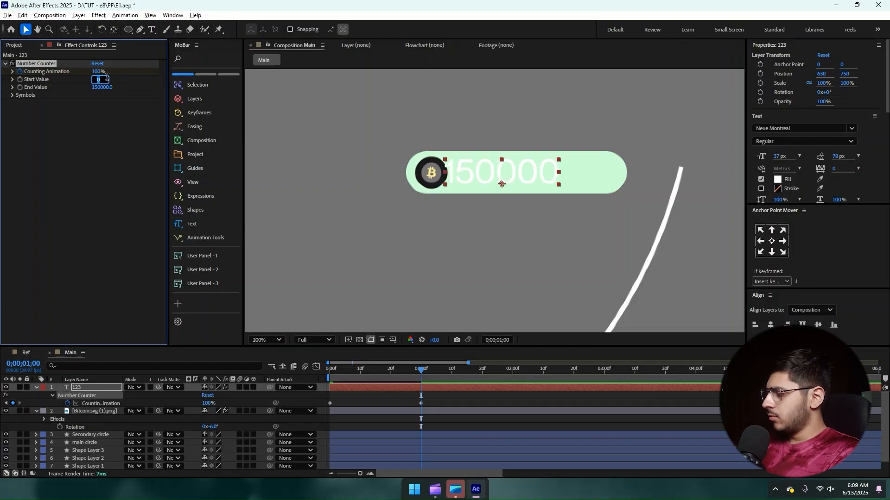
key(Return)
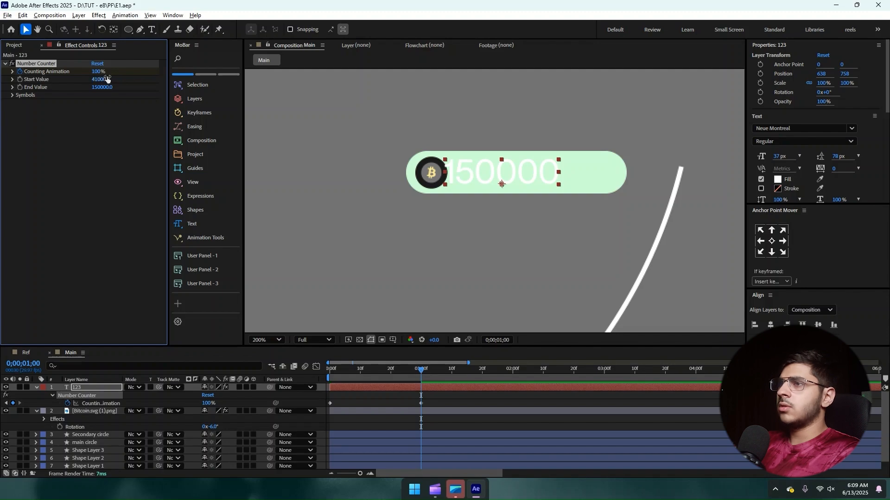
Step: Set the Number Counter's thousands separator to Comma and prefix to $, and shift the text clear of the Bitcoin logo
click(12, 96)
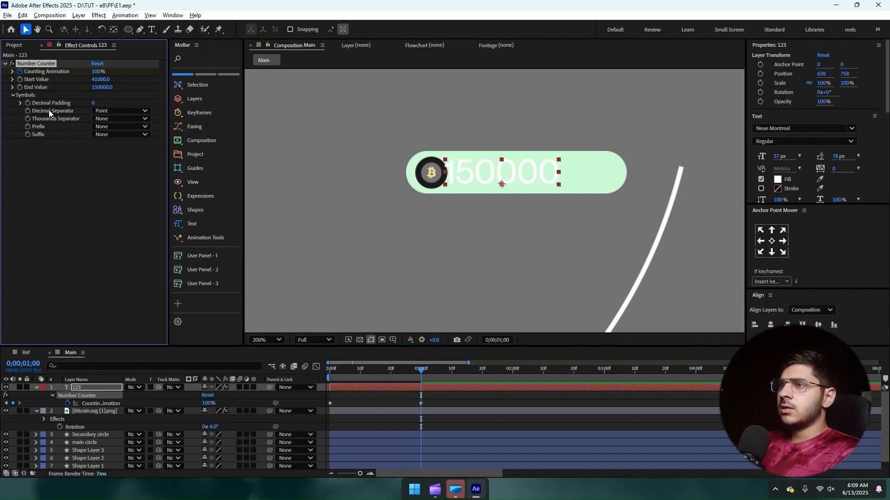
click(99, 119)
click(120, 149)
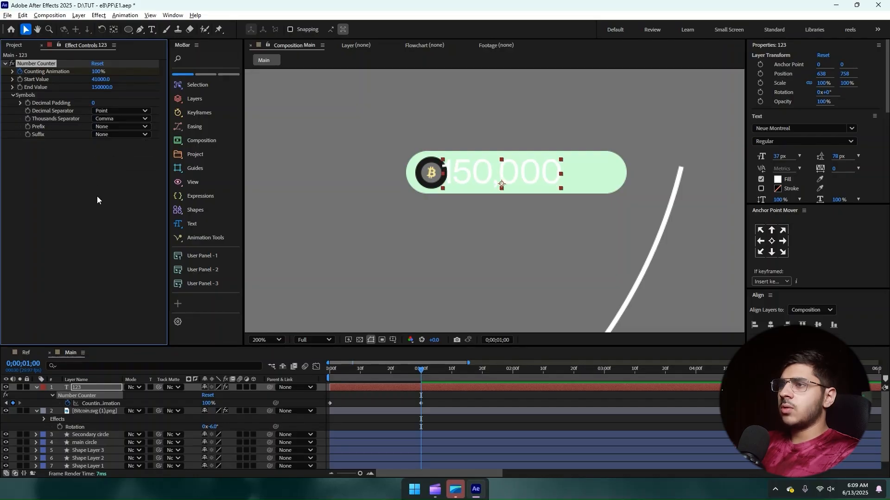
click(120, 127)
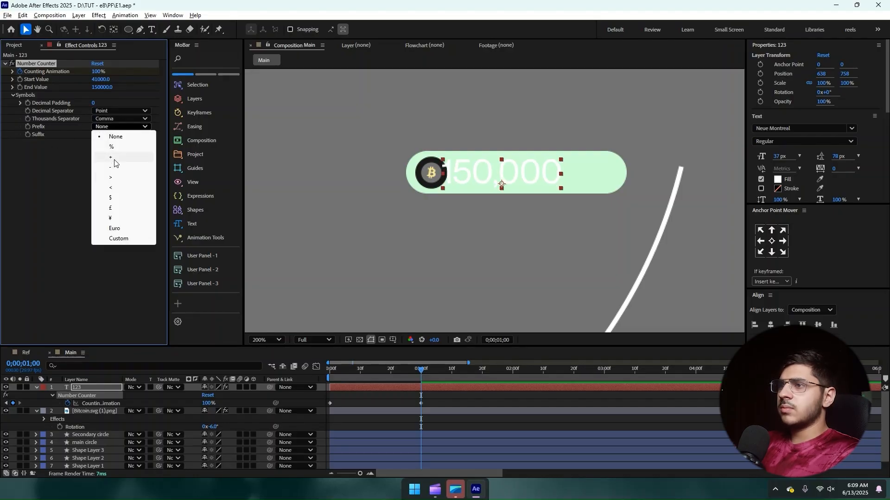
click(115, 199)
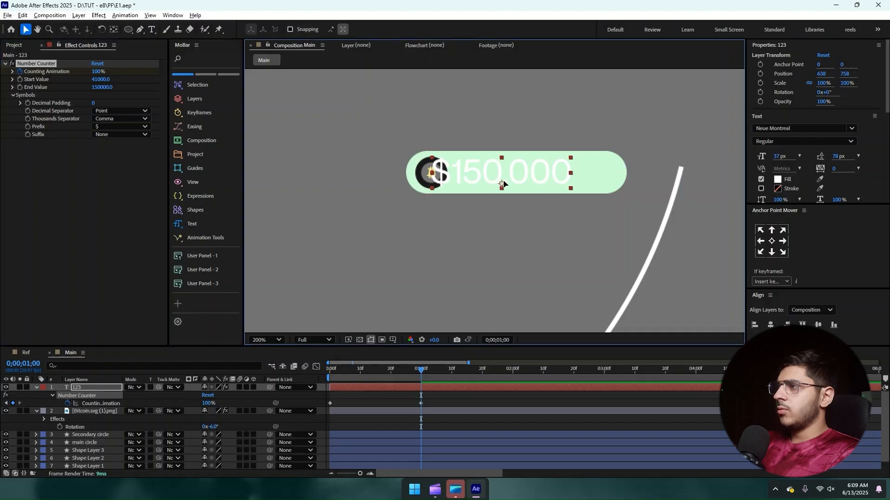
drag(498, 184, 526, 185)
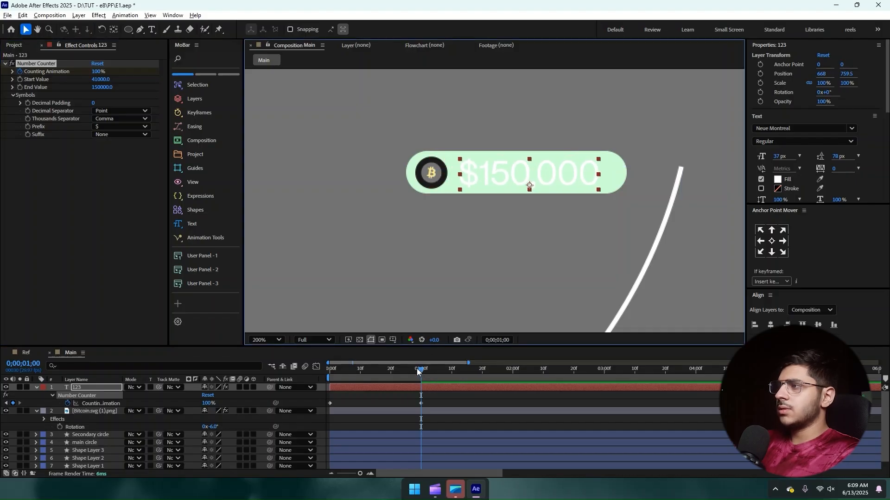
Step: Preview the counter from the start and move its end keyframe to about 2.5 seconds
drag(420, 369, 329, 371)
key(space)
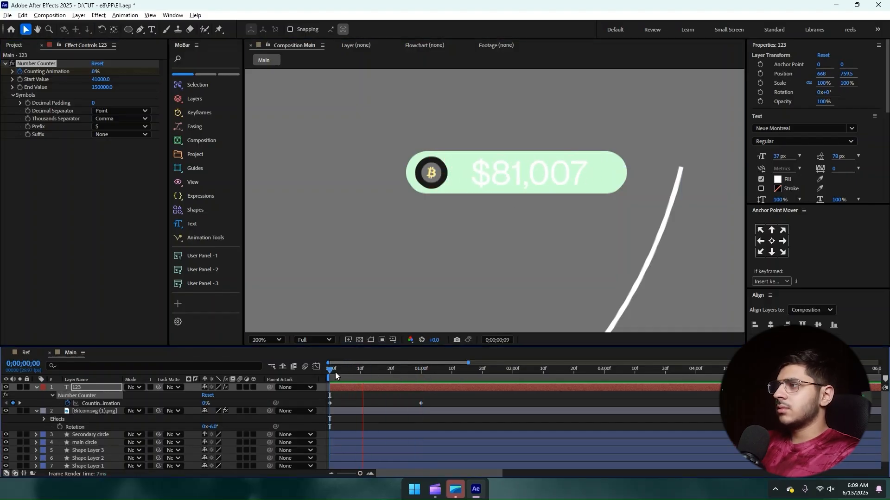
key(space)
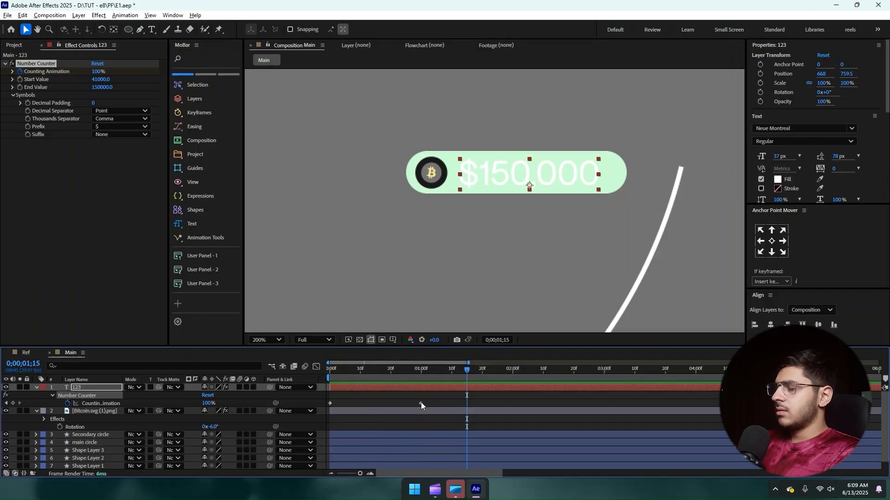
drag(421, 403, 558, 405)
Step: Change the counter text's fill from white to a very dark green
scroll(497, 202, down, 2)
scroll(486, 252, down, 1)
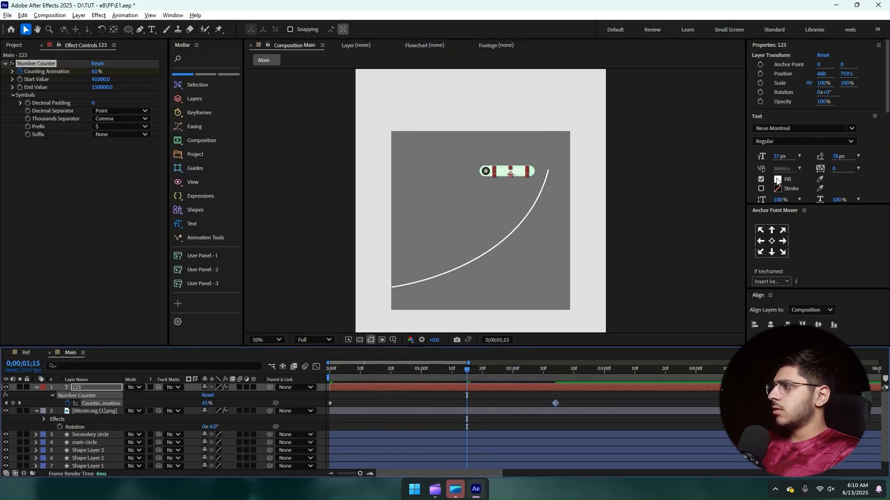
click(777, 179)
click(468, 272)
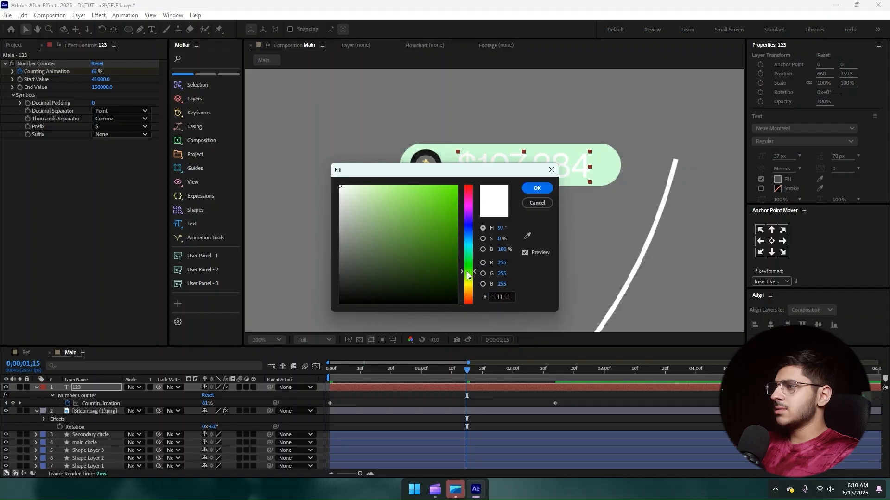
drag(455, 282, 466, 294)
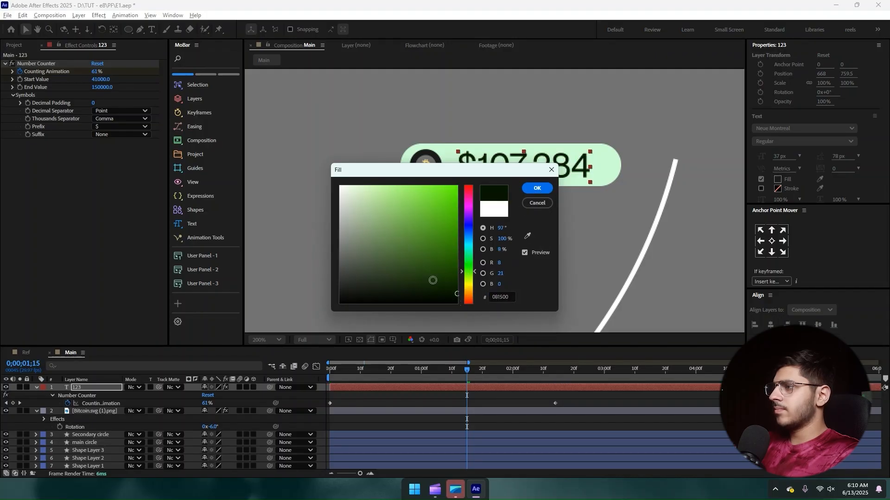
click(457, 285)
click(537, 191)
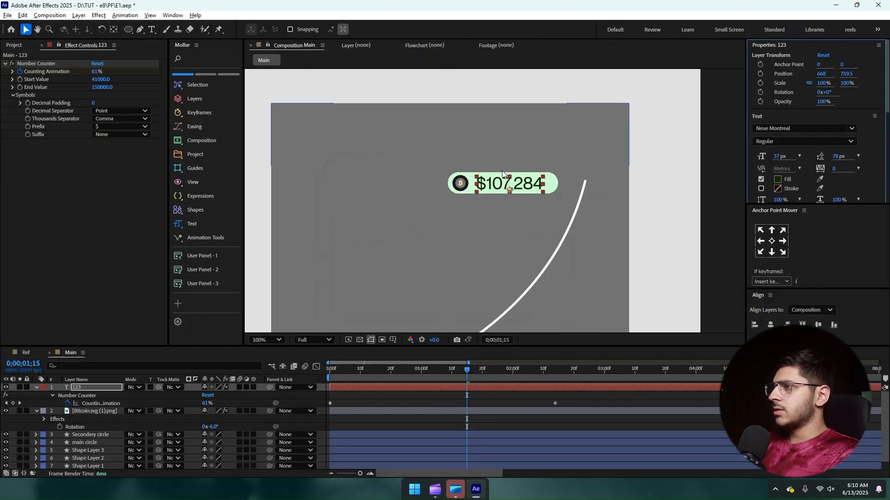
Step: Compare the price label in the Main composition with the one in the Ref composition
key(comma)
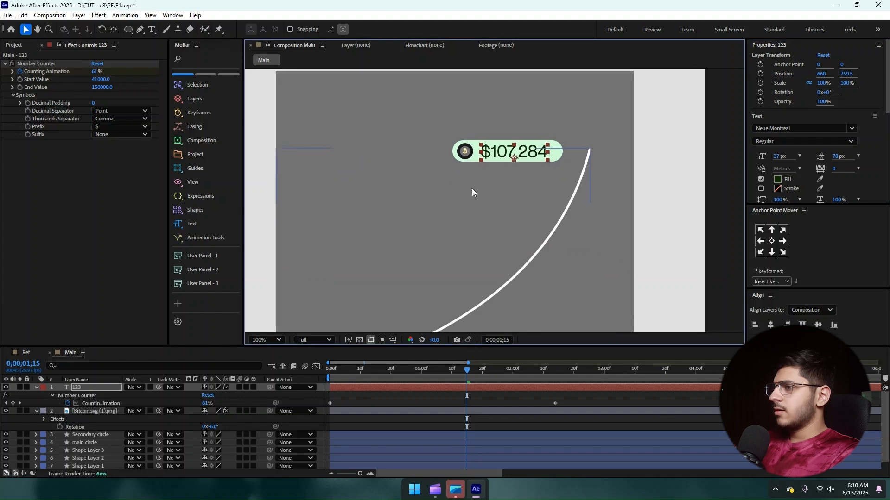
click(26, 352)
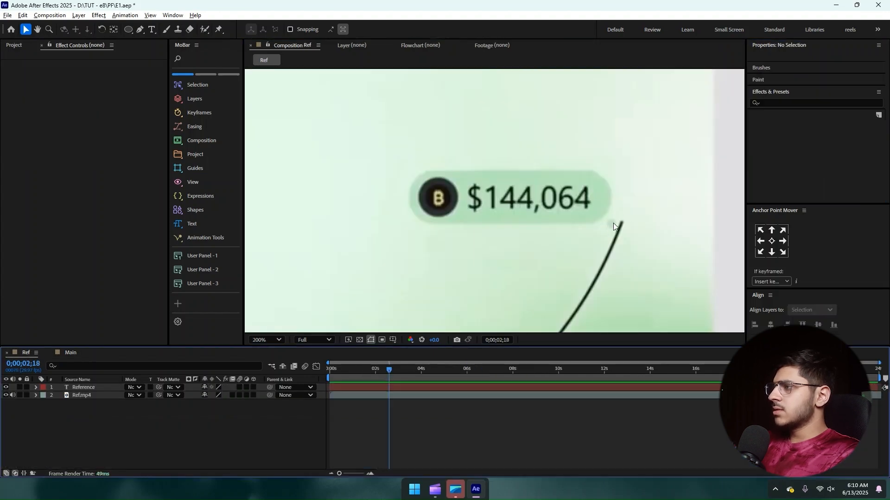
click(70, 352)
scroll(571, 146, up, 1)
drag(565, 142, 471, 223)
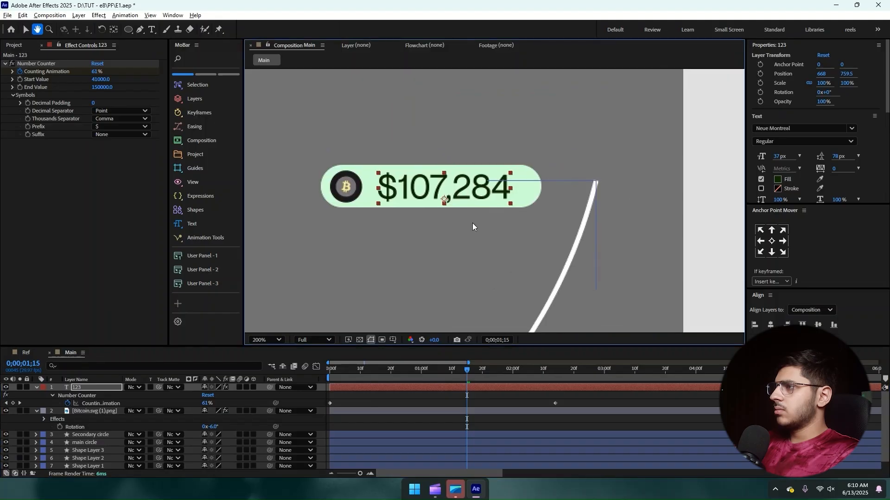
Step: Collapse the properties of the "123" and Bitcoin logo layers and add a new null object
click(36, 388)
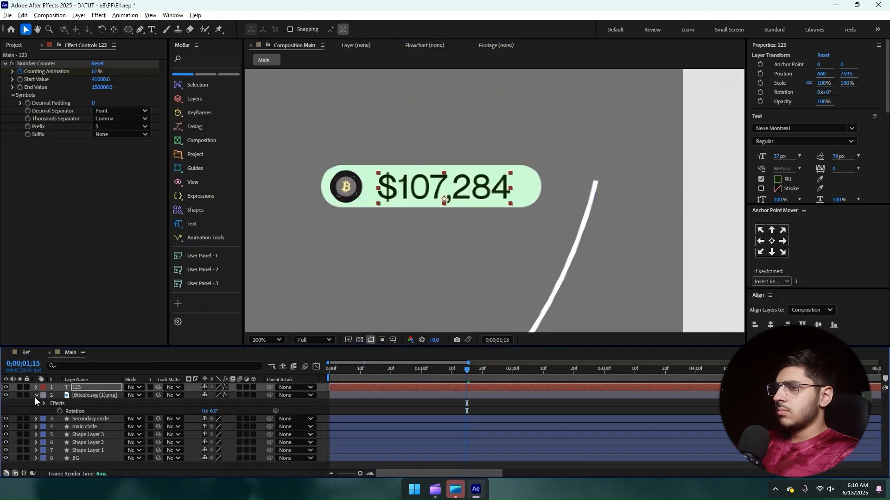
click(36, 396)
right_click(87, 453)
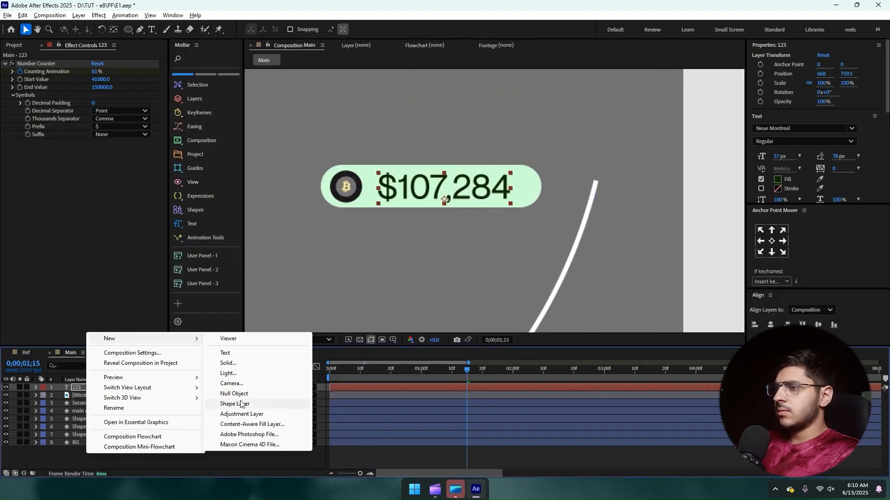
click(278, 395)
Step: Parent the "123" text, Bitcoin logo, Secondary circle, main circle and Shape Layer 3 to Null 2
click(101, 395)
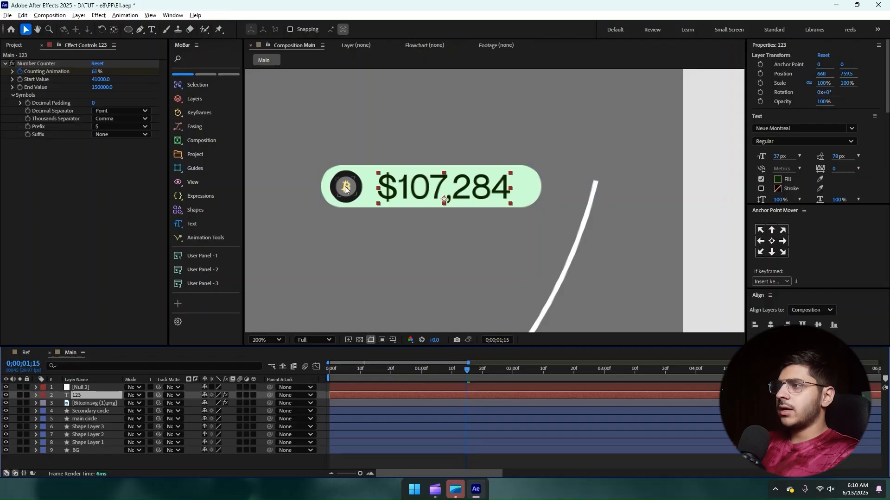
click(365, 169)
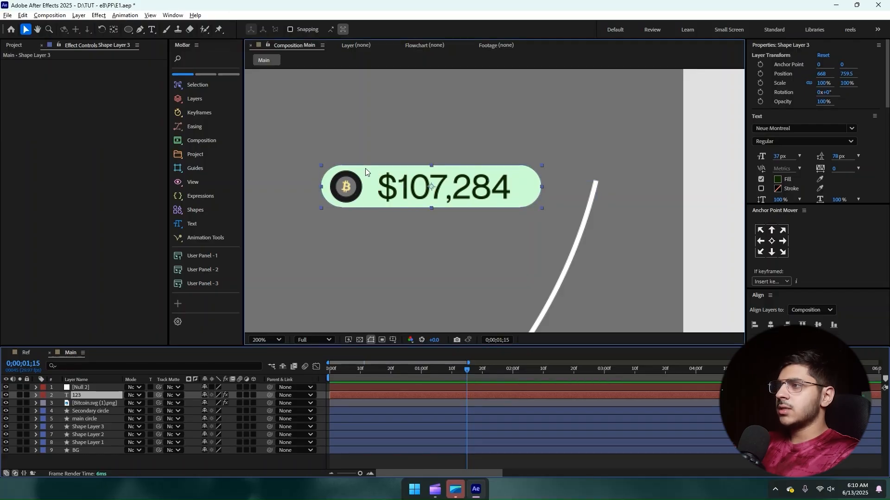
shift+click(88, 395)
drag(269, 394, 99, 389)
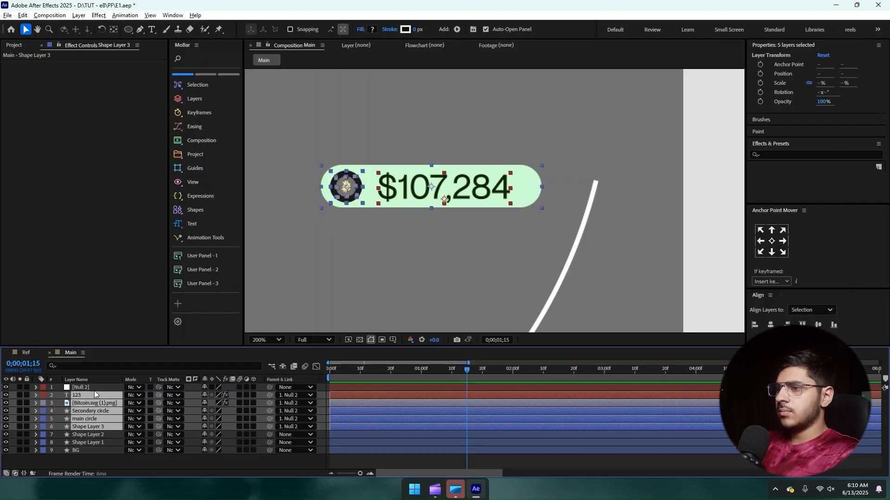
Step: Give the five layers parented to Null 2 the Cyan label color and check their visibility
click(94, 389)
click(85, 394)
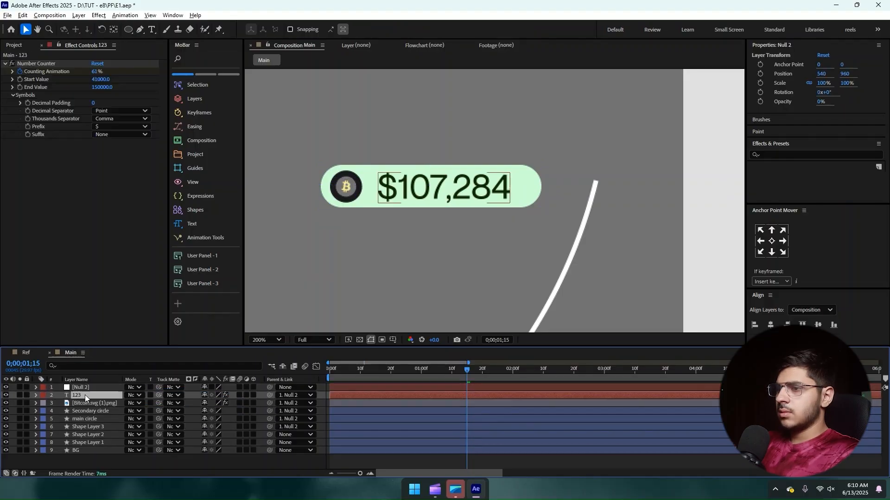
shift+click(85, 427)
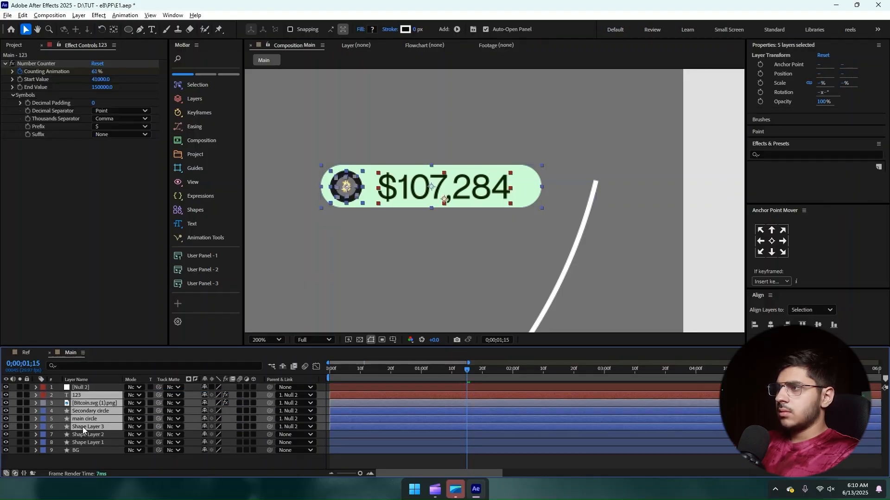
click(44, 427)
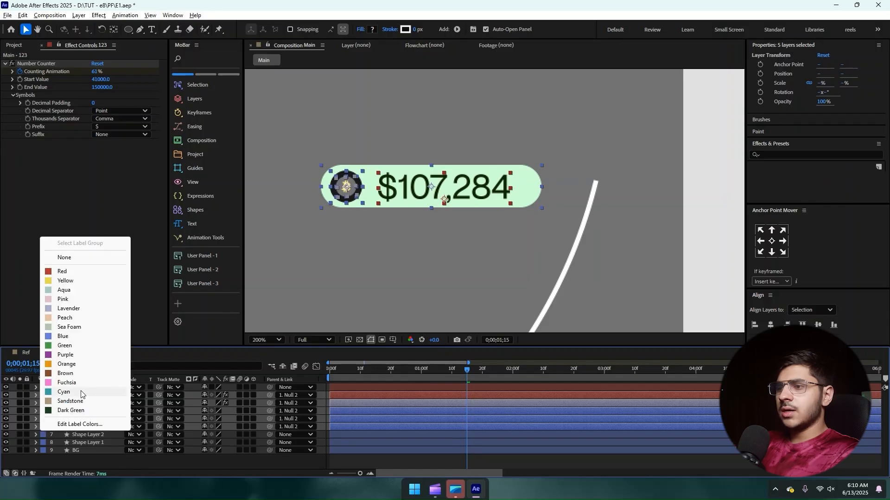
click(76, 393)
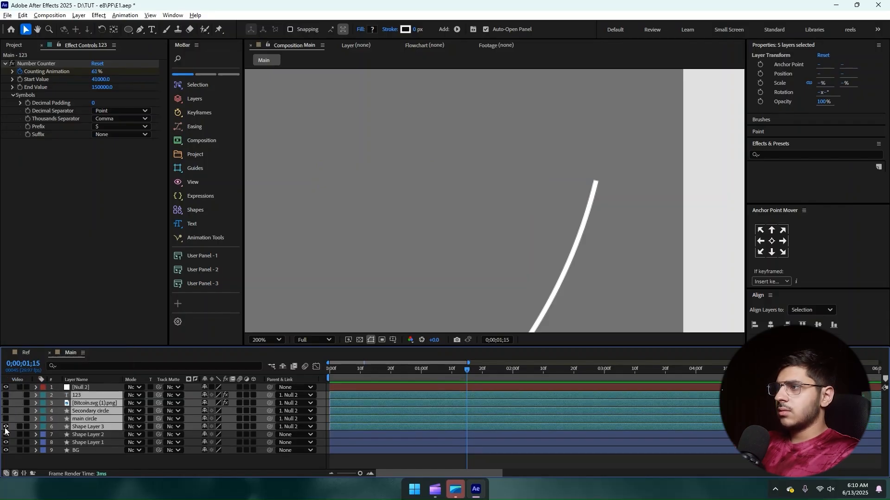
click(106, 461)
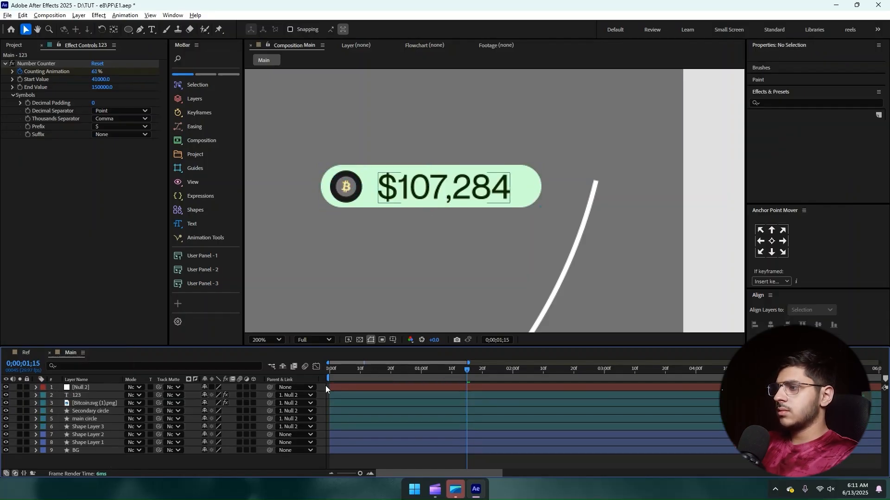
Step: At time 0, draw a small circle on a new shape layer between the price label and the curve's upper end
key(Home)
scroll(541, 215, down, 1)
scroll(551, 201, up, 1)
mouse_move(570, 189)
mouse_down()
mouse_move(537, 185)
mouse_move(518, 213)
mouse_move(525, 221)
mouse_up()
click(129, 29)
click(25, 29)
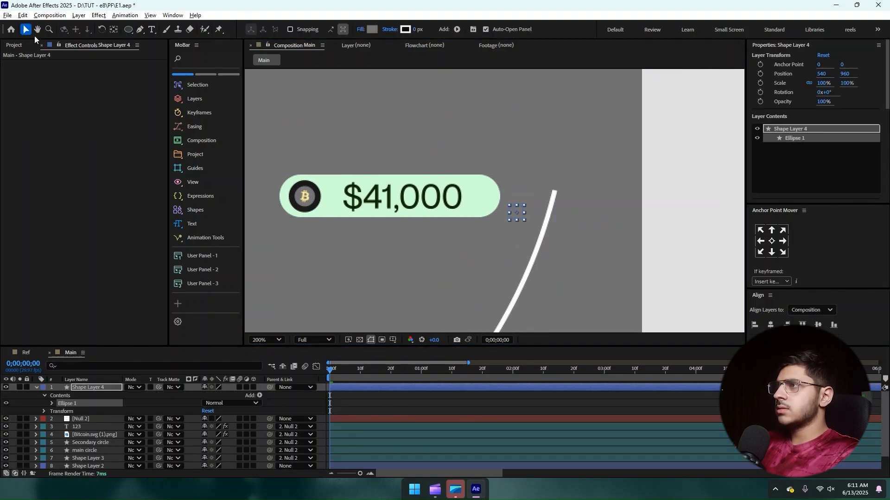
Step: Fill the small circle with the light green sampled from the price label
scroll(507, 182, up, 1)
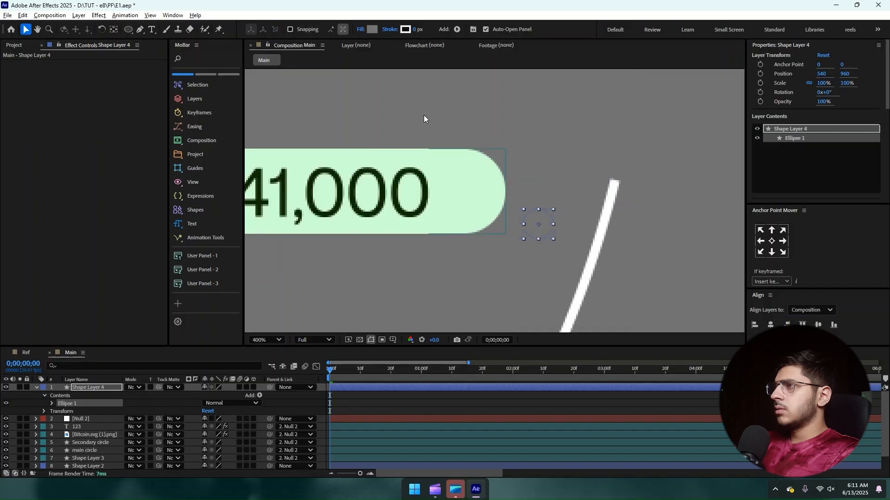
click(373, 29)
click(528, 236)
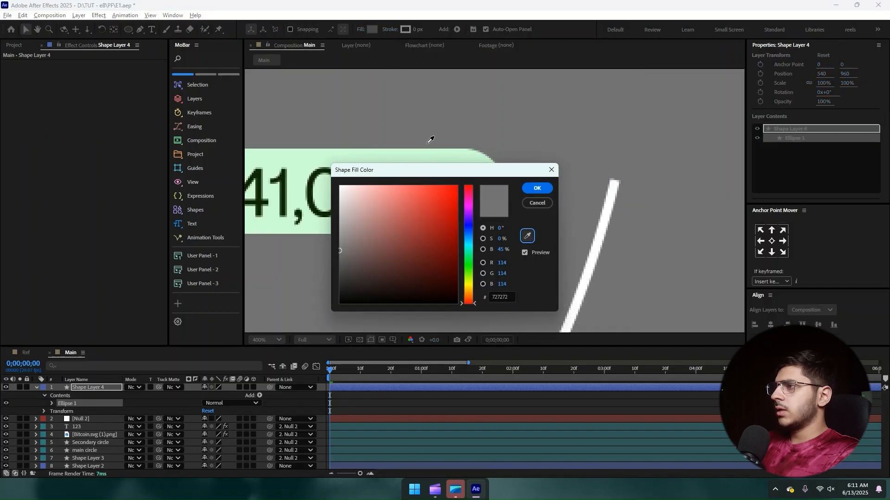
click(447, 158)
click(537, 188)
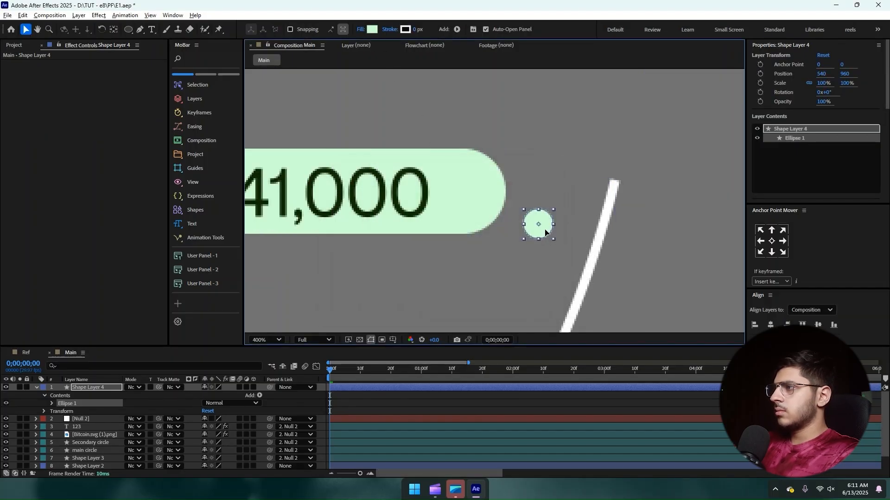
Step: Scale the small circle to 99%, center its anchor point and place it just below the price label's right end
key(s)
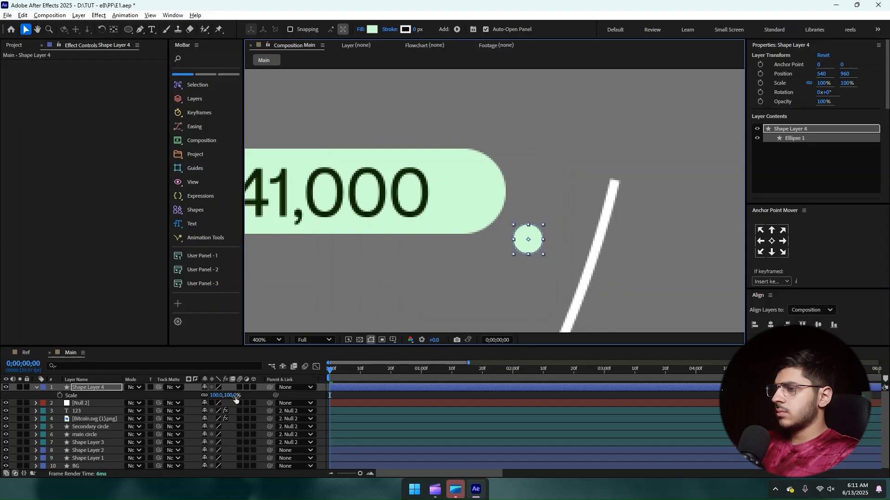
drag(233, 395, 231, 395)
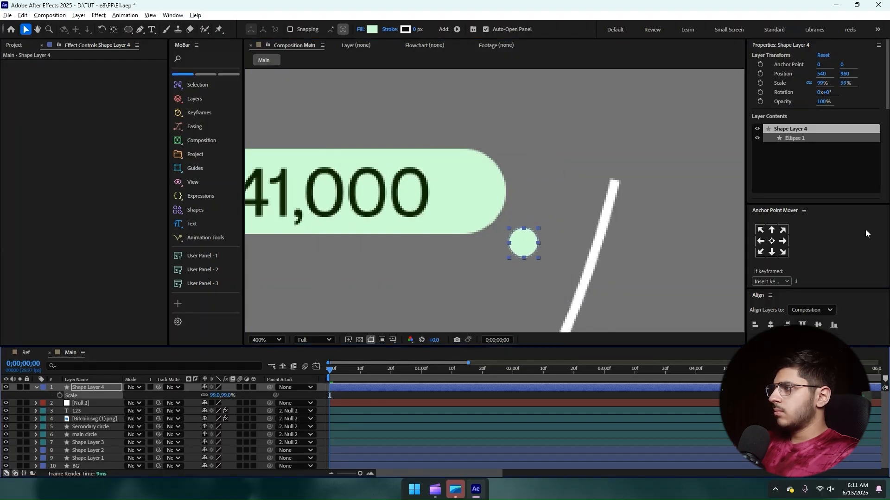
click(772, 241)
drag(521, 246, 517, 250)
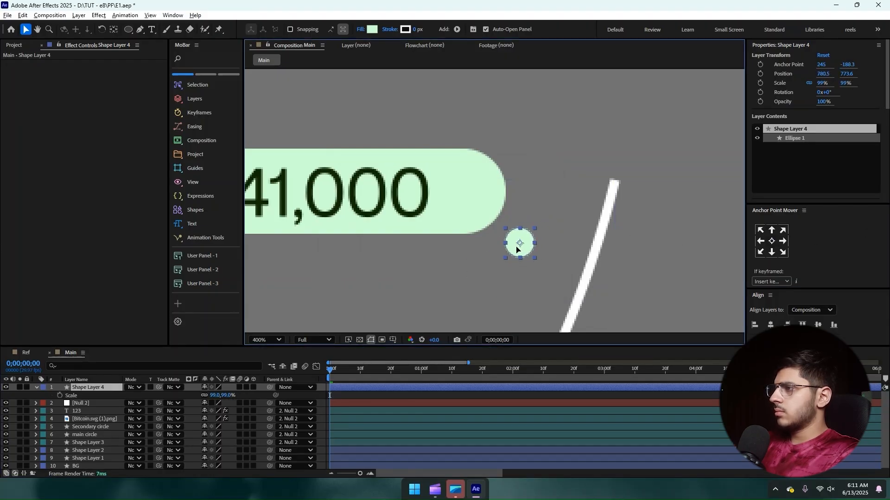
Step: Place Shape Layer 4 directly below Null 2 in the layer stack and parent it to Null 2
drag(87, 388, 81, 406)
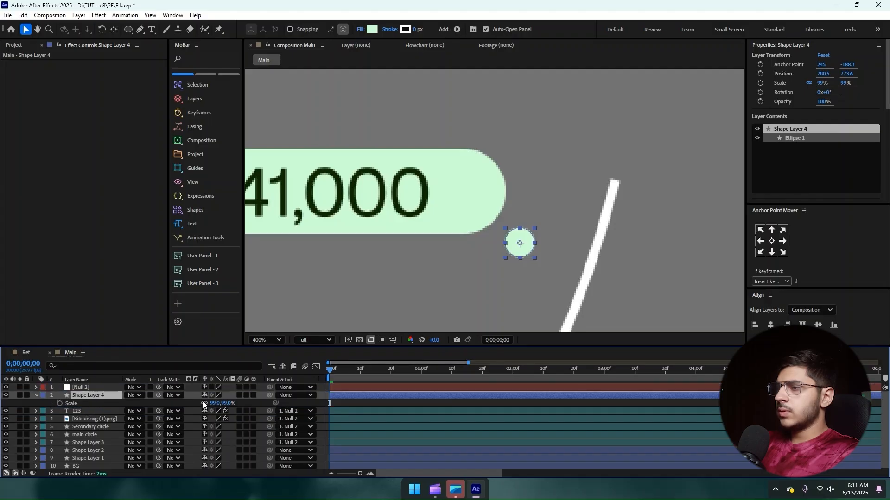
drag(270, 396, 95, 387)
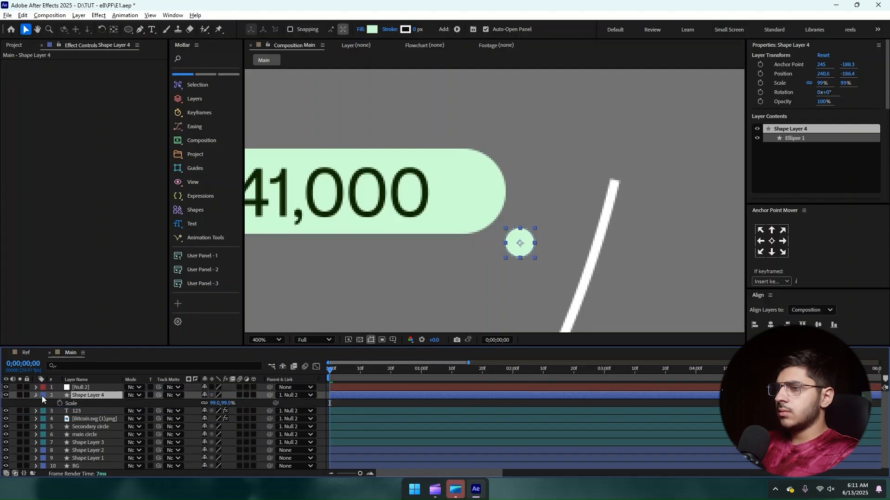
click(36, 396)
Step: Move Null 2's anchor point onto the small circle beside the price label
click(85, 387)
scroll(455, 182, down, 1)
scroll(398, 206, down, 2)
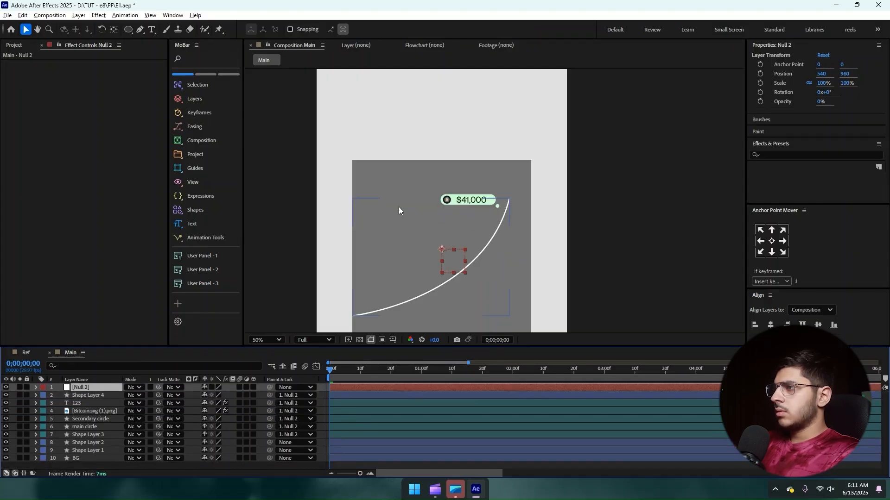
click(114, 30)
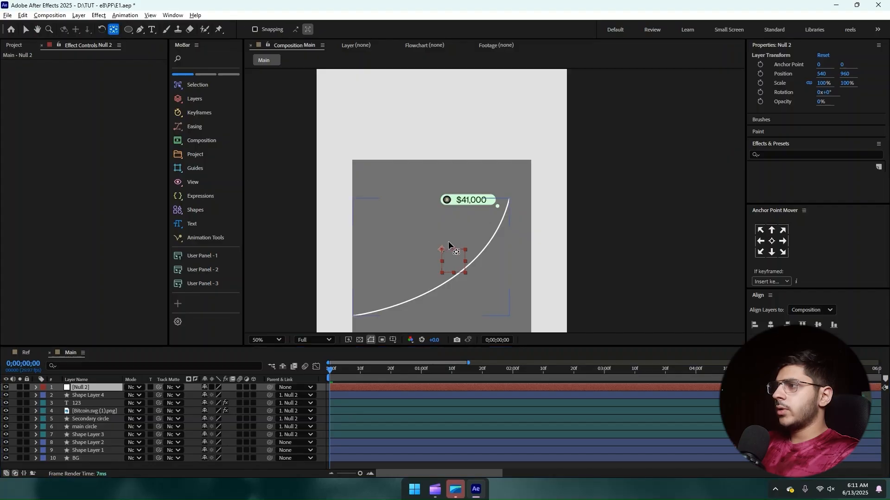
drag(443, 250, 471, 200)
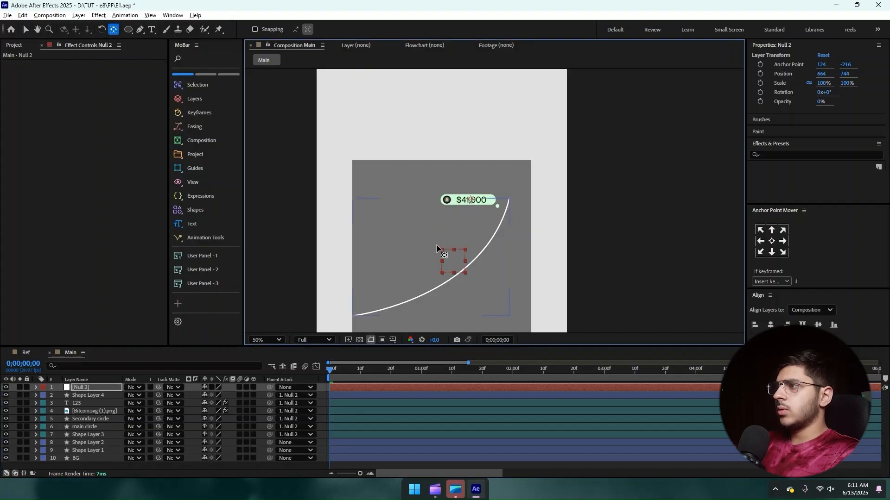
click(26, 29)
key(period)
key(period)
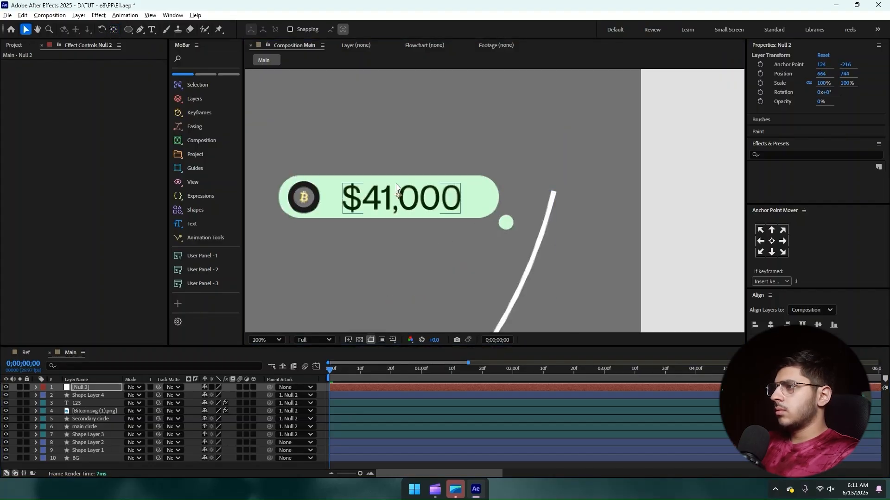
drag(397, 195, 504, 223)
key(ctrl+z)
key(y)
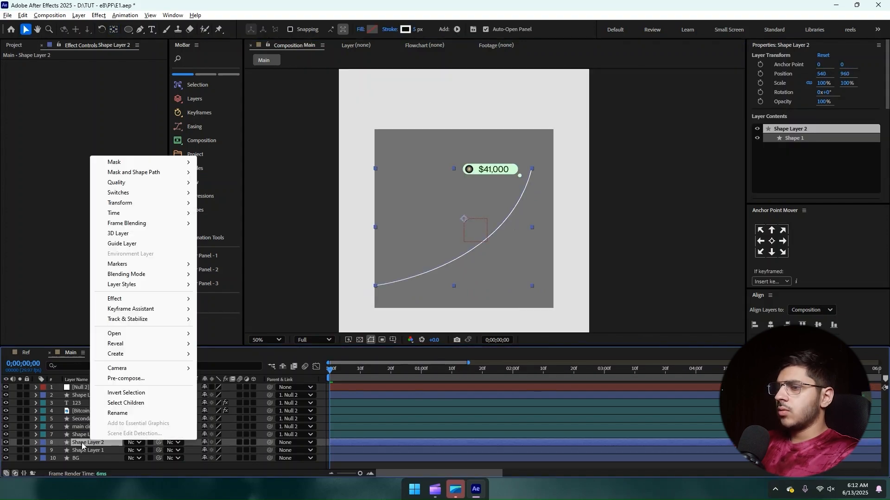
Step: Rename Shape Layer 2 as Graph
right_click(83, 442)
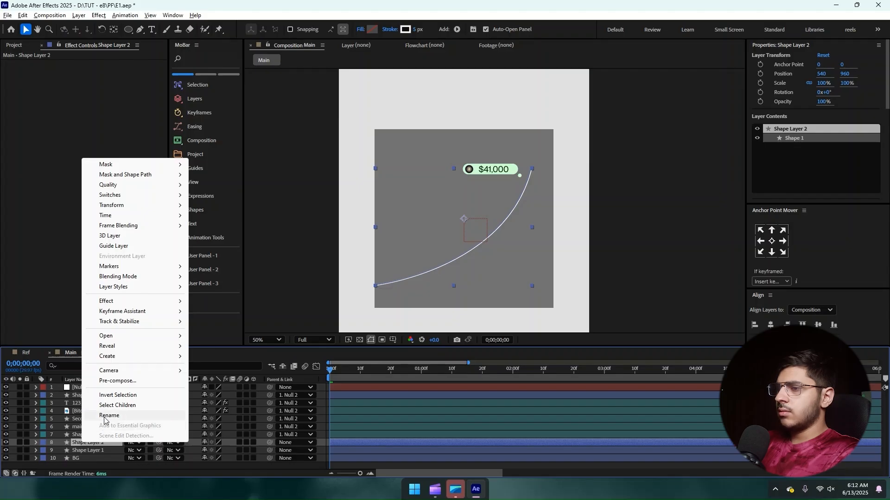
click(109, 416)
text(Graph)
key(Return)
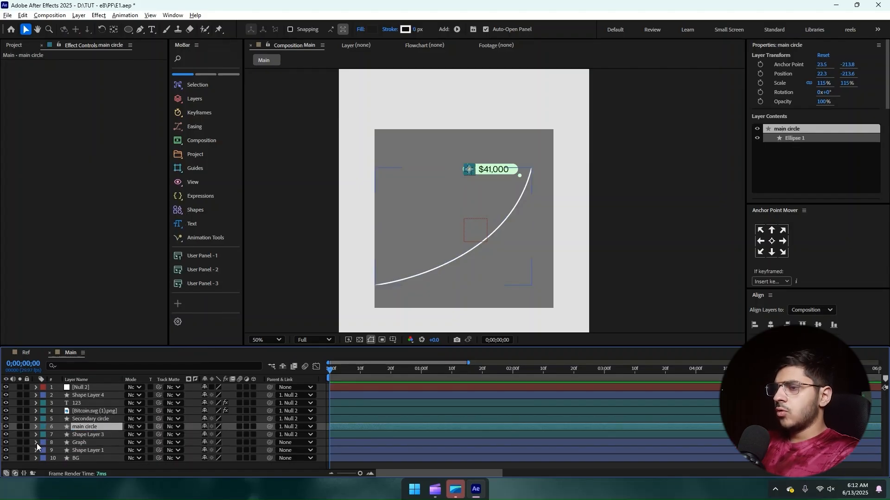
Step: Add Trim Paths to the contents of the Graph layer and expand its properties
click(35, 442)
scroll(40, 442, down, 1)
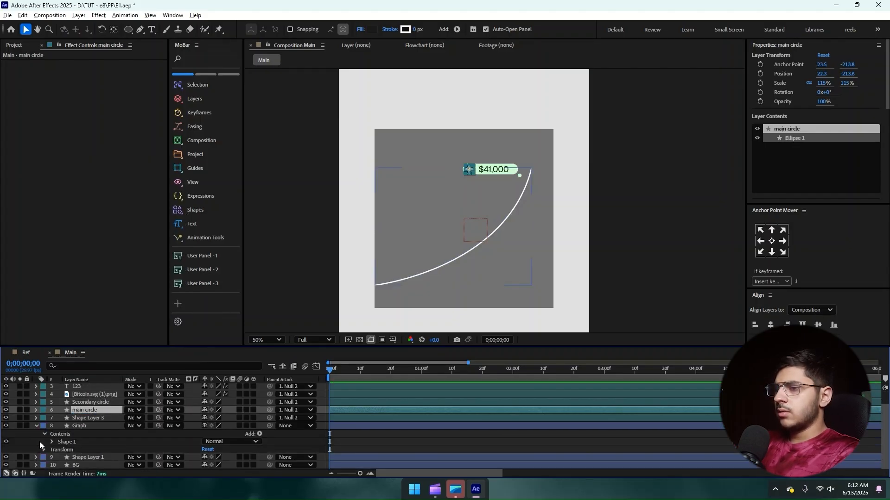
click(259, 434)
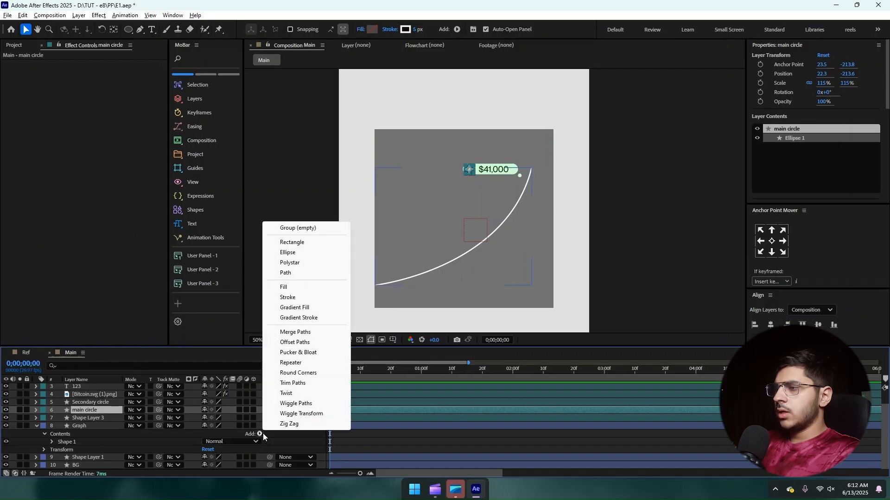
click(292, 383)
scroll(59, 438, down, 2)
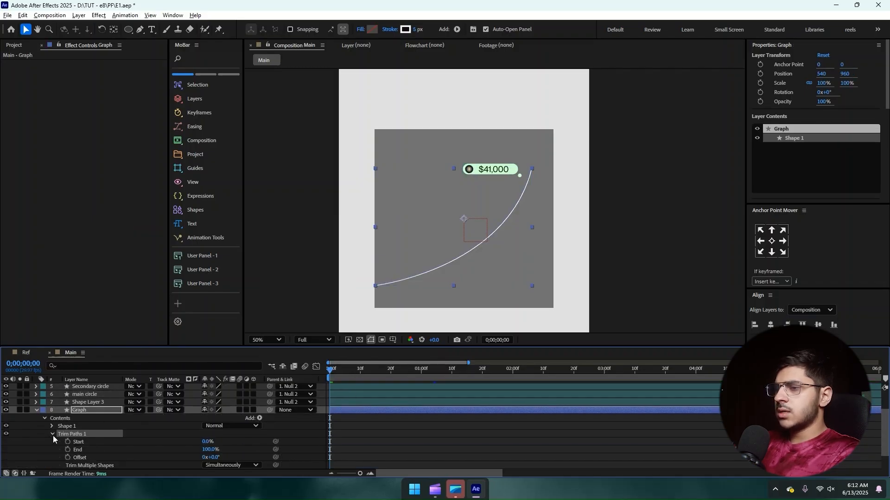
Step: At time 0, set the Graph's Trim Paths End to 0% and keyframe it
click(210, 449)
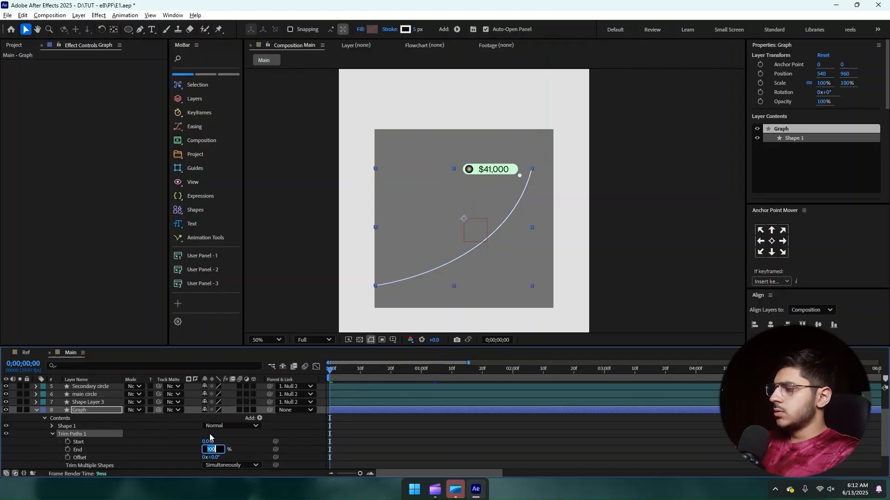
text(0)
key(Return)
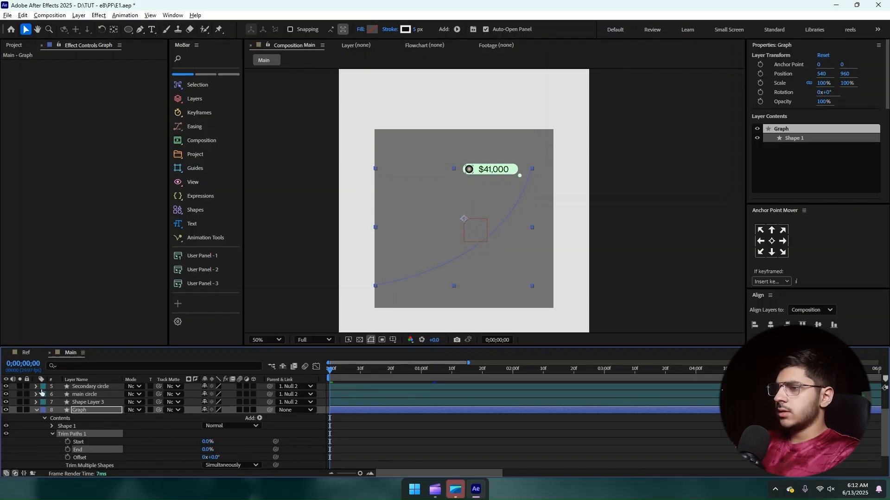
click(68, 449)
Step: At 0;00;01;09, keyframe the Graph's Trim Paths End at 100% and preview the line drawing on from the start
drag(341, 375, 449, 376)
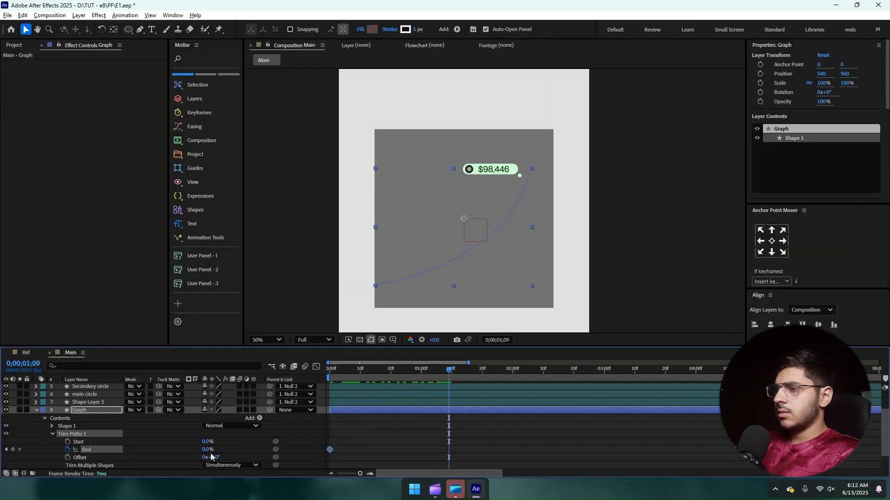
drag(209, 449, 264, 449)
drag(385, 373, 361, 373)
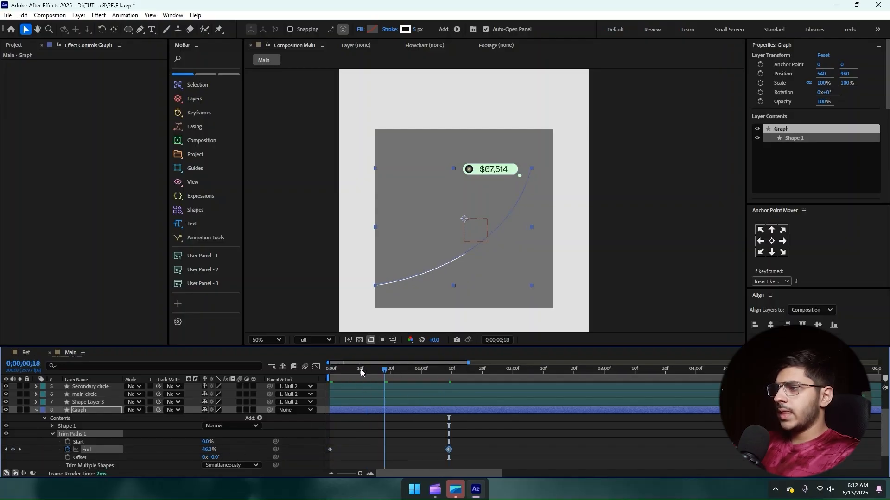
key(Home)
key(space)
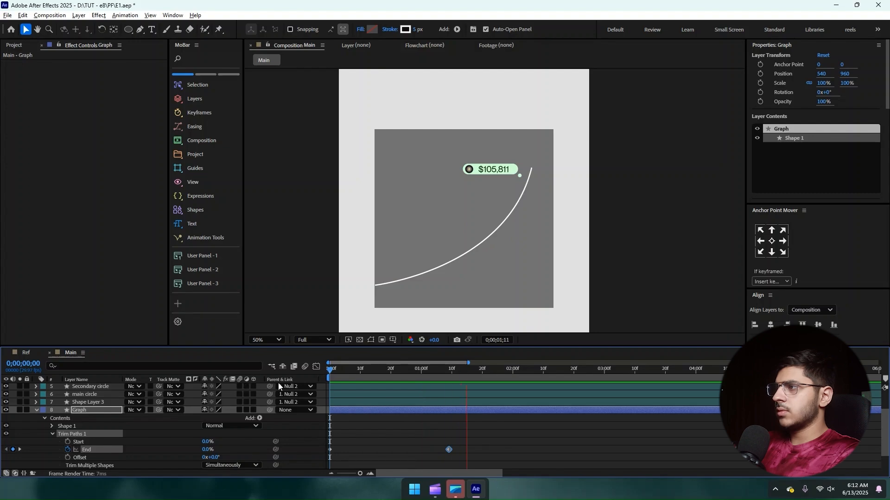
key(space)
Step: Set the line cap of the Graph's stroke to Round Cap and collapse the layer
scroll(49, 402, down, 1)
key(F2)
click(52, 402)
scroll(54, 407, down, 1)
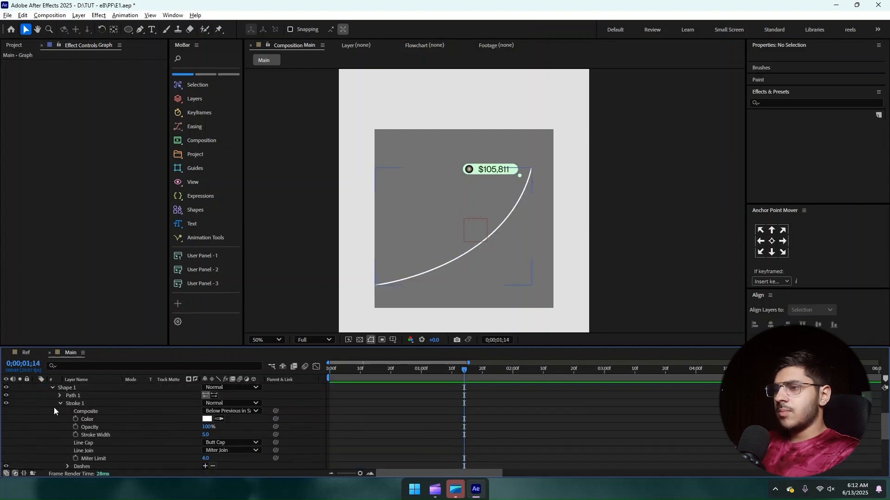
scroll(74, 440, down, 1)
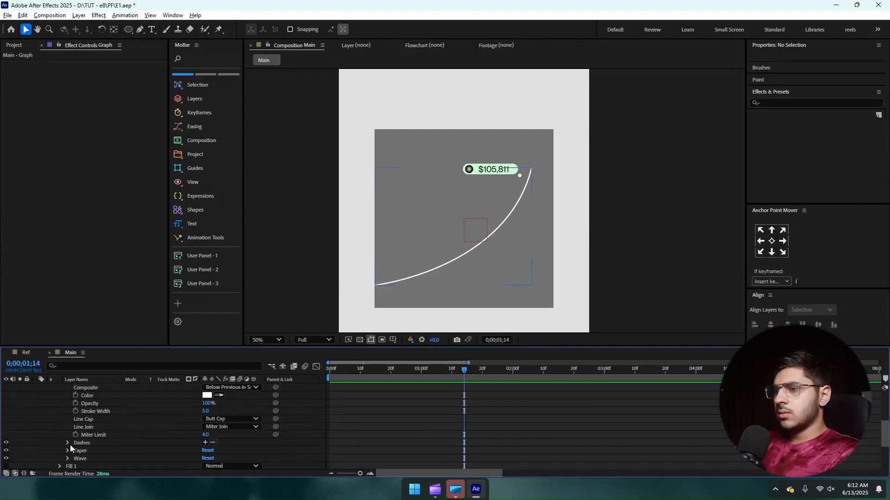
scroll(68, 451, down, 1)
scroll(537, 81, up, 6)
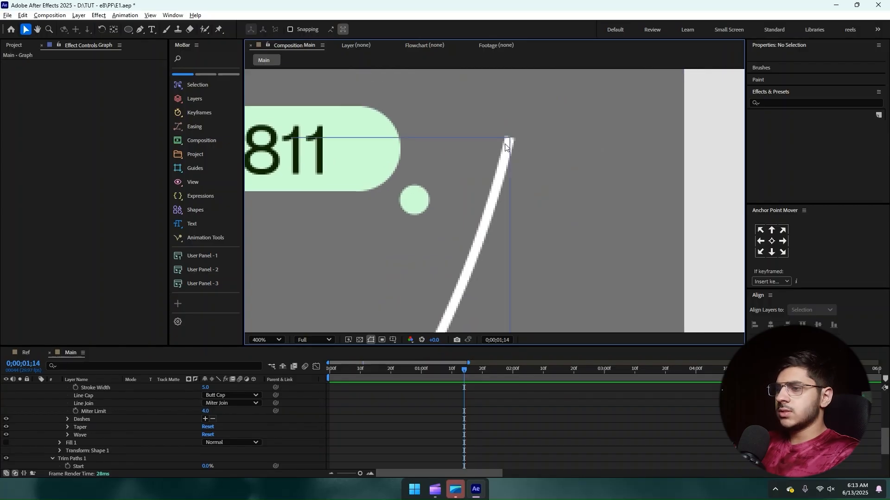
scroll(70, 413, up, 3)
click(65, 411)
key(F2)
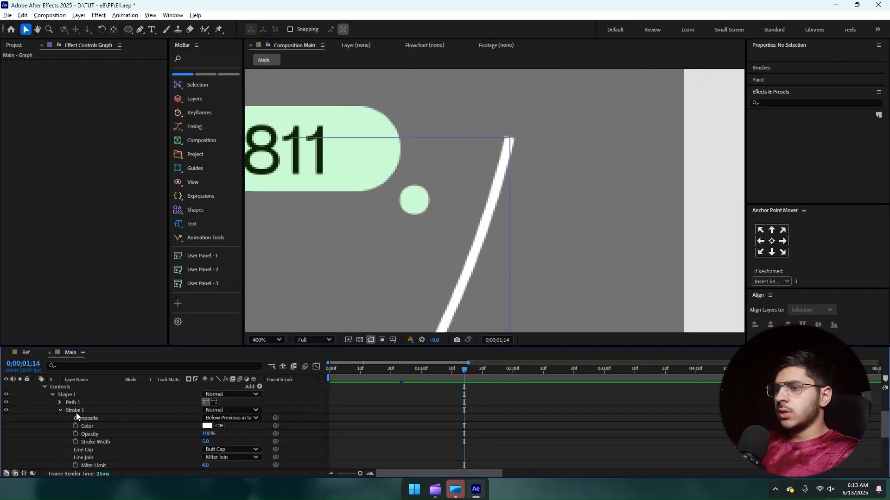
click(230, 450)
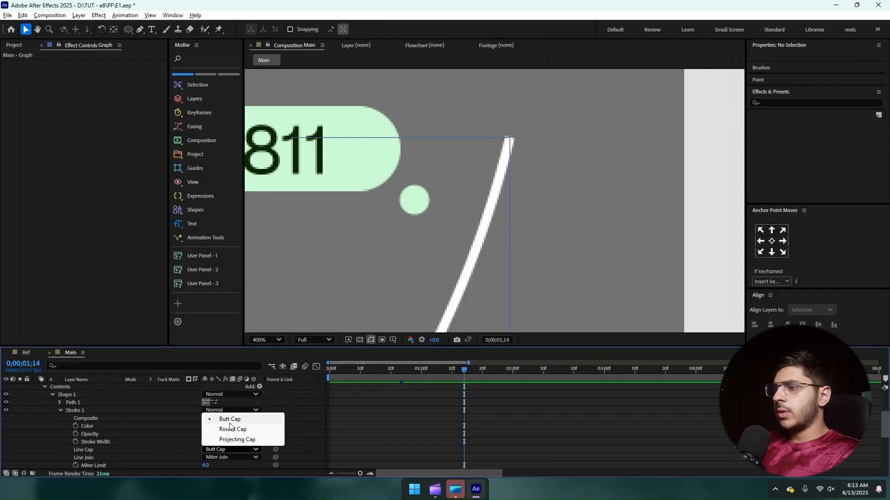
click(232, 430)
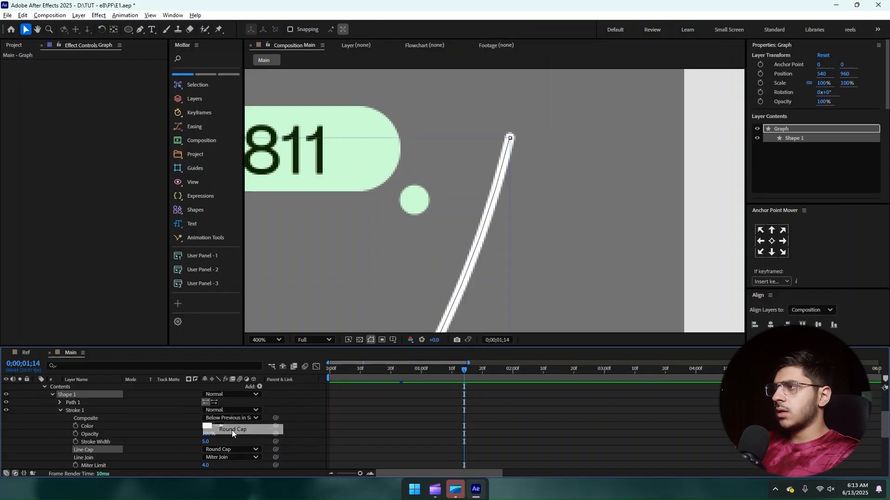
scroll(32, 425, up, 2)
click(36, 426)
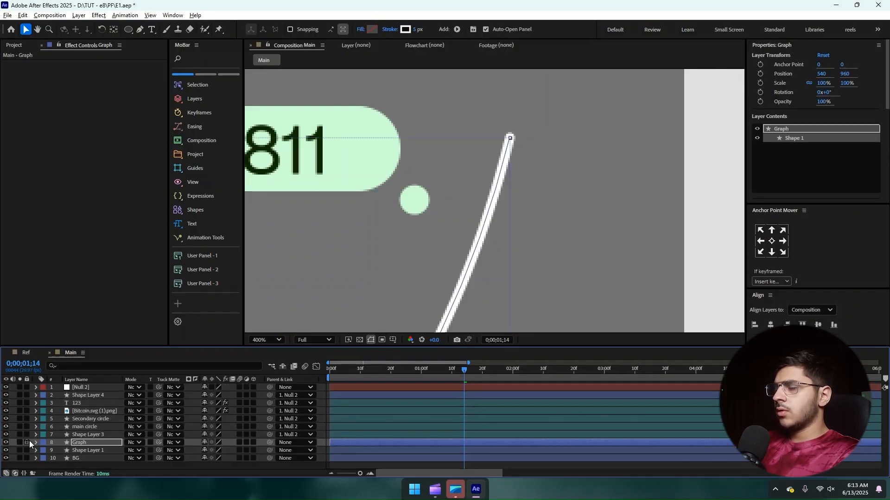
Step: Reveal the keyframes of 123 and Graph and align Graph's last End keyframe with the counter's last keyframe at 0;00;02;14
scroll(435, 193, down, 2)
key(Page_Down)
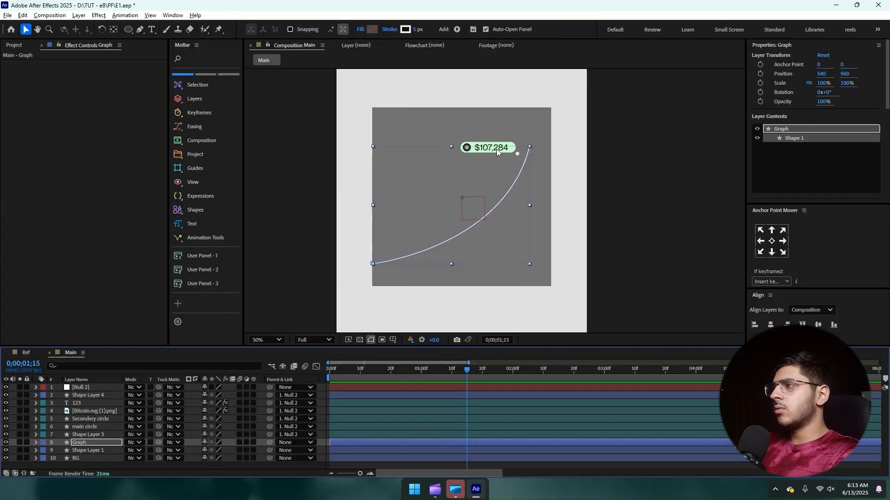
ctrl+click(83, 442)
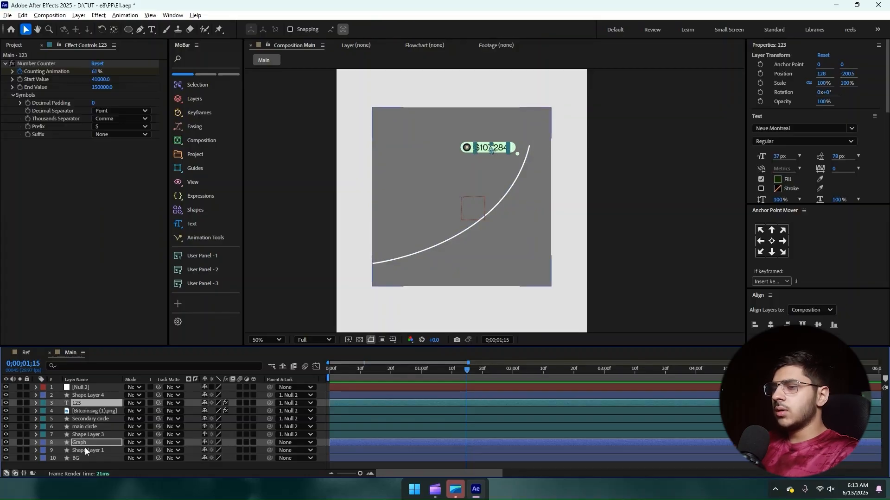
key(u)
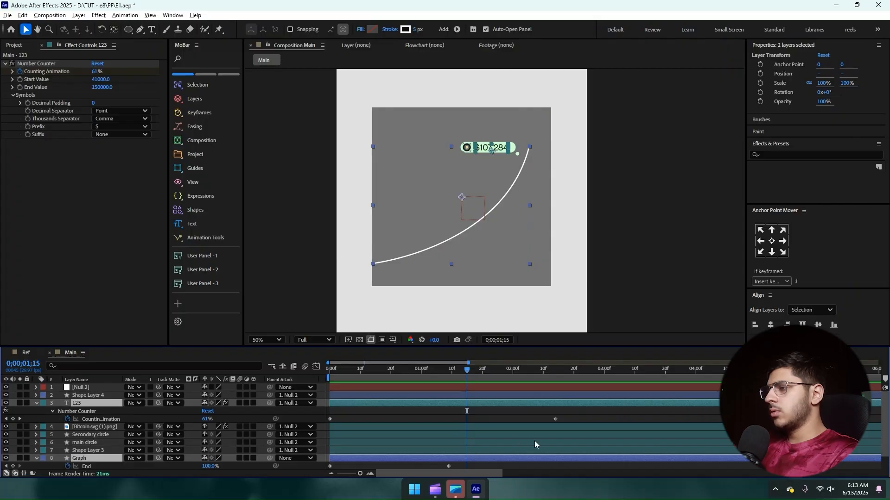
scroll(510, 428, down, 1)
click(401, 450)
drag(404, 450, 503, 453)
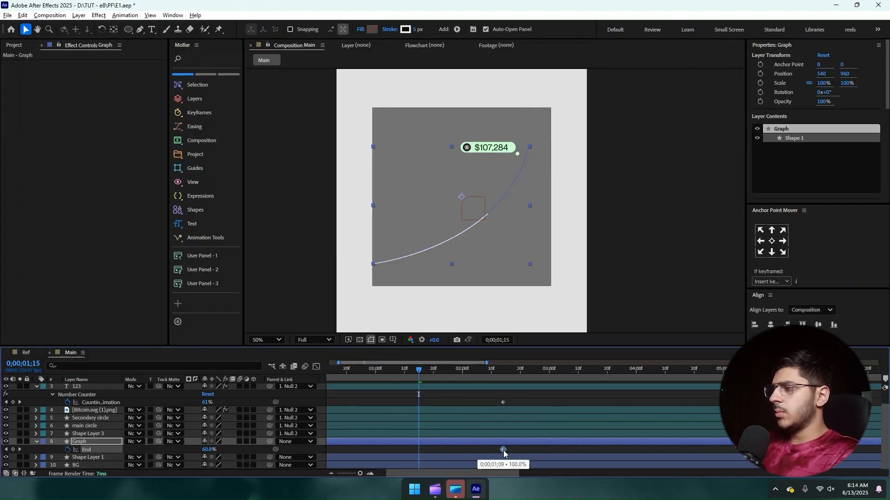
mouse_move(505, 375)
mouse_down()
mouse_move(288, 387)
mouse_move(544, 388)
mouse_up()
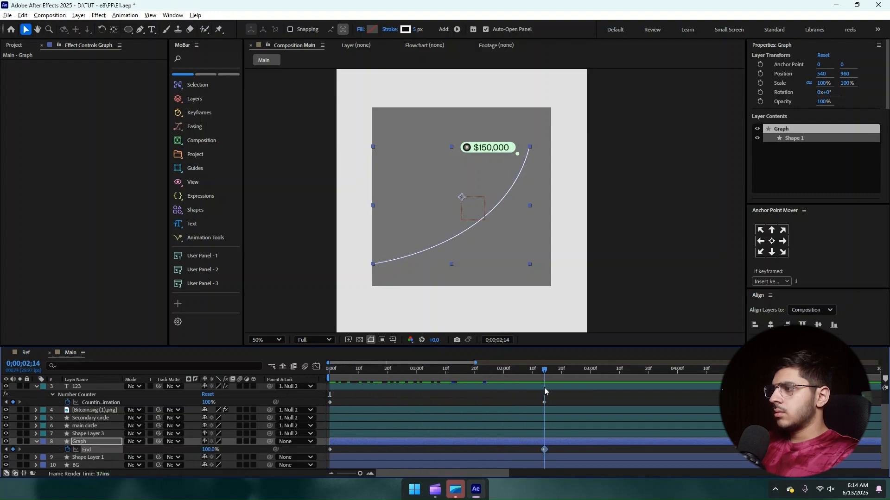
Step: At 0;00;02;14, move Null 2 to 808.6, 733.9 so the small circle sits beside the curve's upper end
click(85, 388)
scroll(87, 392, up, 1)
click(82, 389)
key(/)
drag(506, 166, 431, 235)
drag(467, 176, 479, 158)
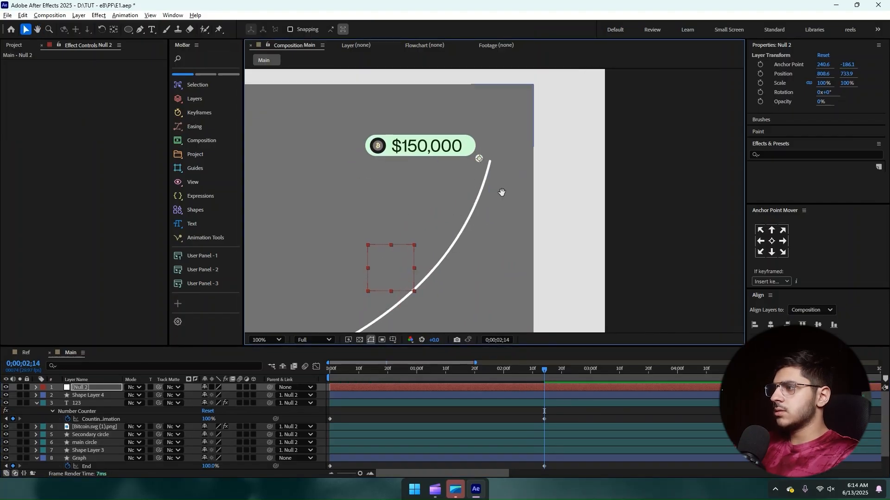
Step: Add a Position keyframe to Null 2 at 0;00;02;14
key(comma)
key(comma)
key(p)
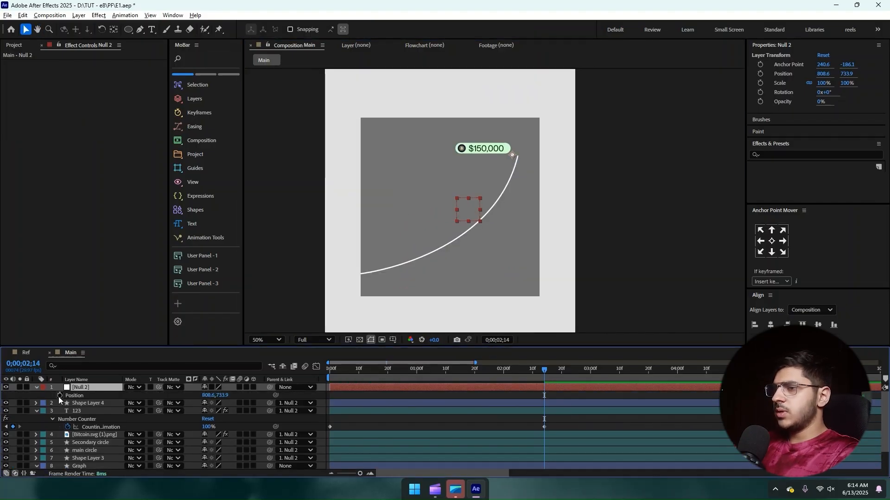
click(59, 396)
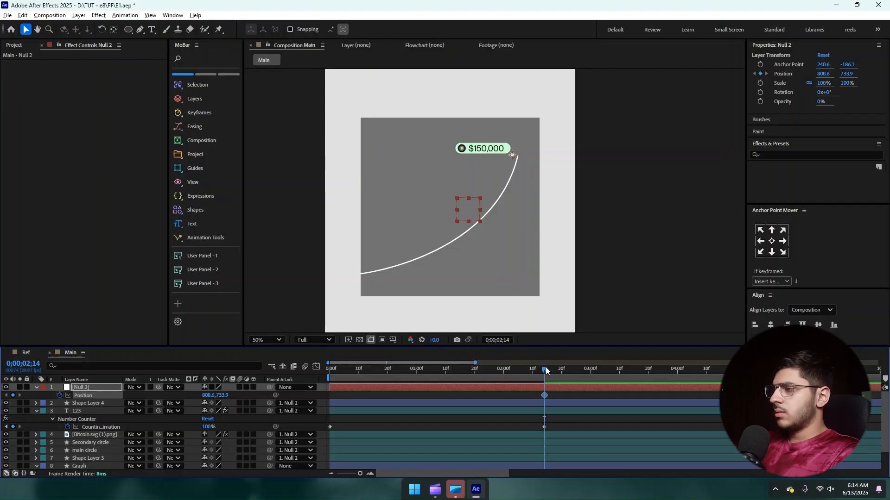
Step: At time 0, place Null 2 outside the curve's lower start at 96.6, 1145.9, and scrub through the motion
drag(544, 377, 329, 384)
drag(512, 155, 343, 252)
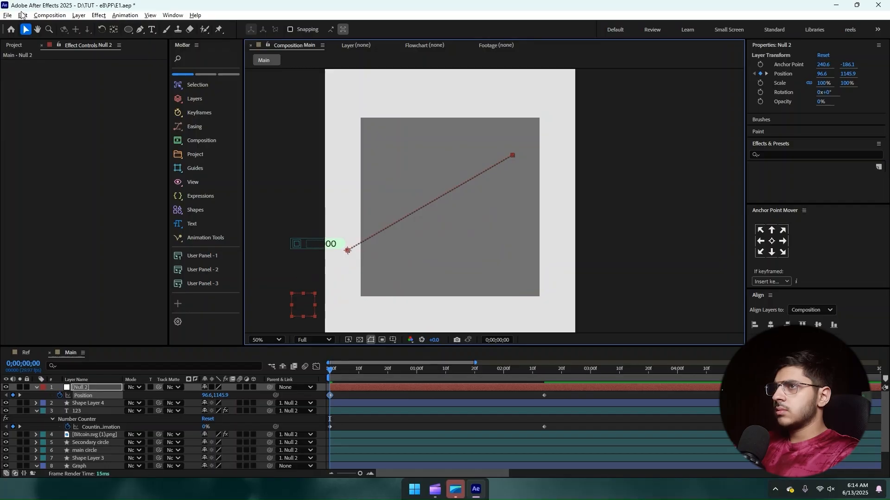
mouse_move(331, 377)
mouse_down()
mouse_move(476, 376)
mouse_move(550, 361)
mouse_move(453, 369)
mouse_move(492, 368)
mouse_up()
Step: At 0;00;02;14, add a point about midway along Null 2's straight motion path with the Pen tool
key(g)
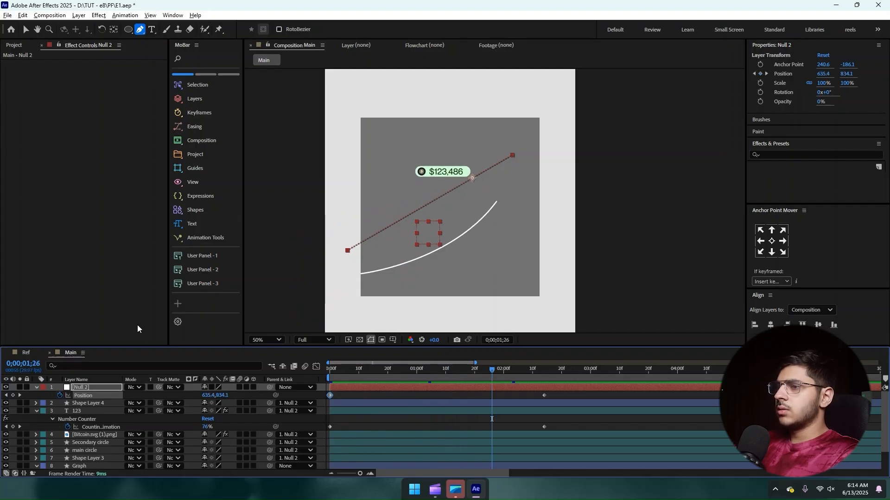
key(k)
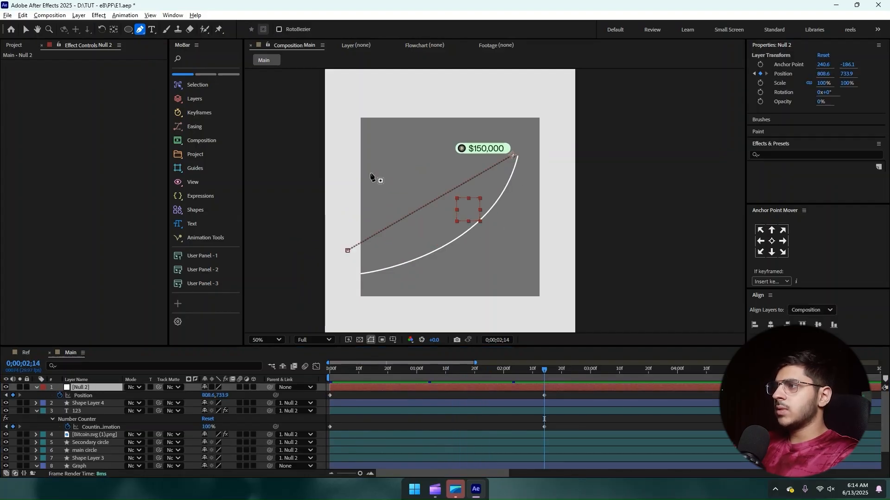
click(430, 204)
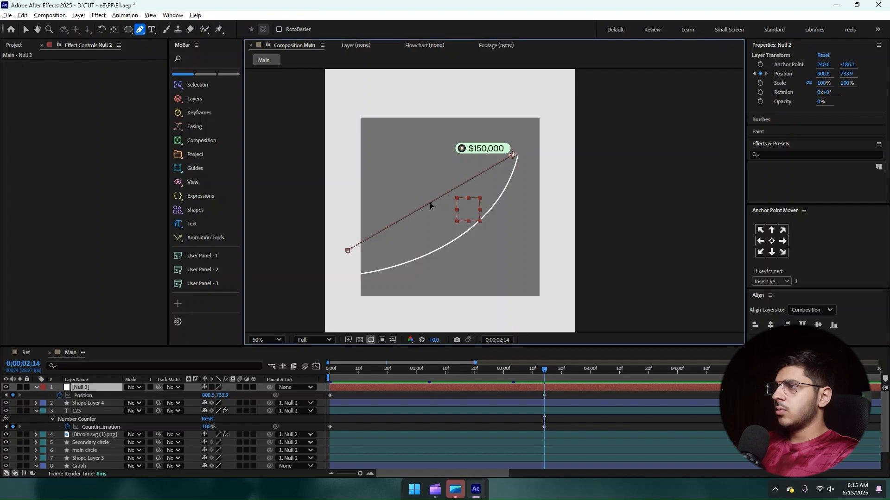
key(v)
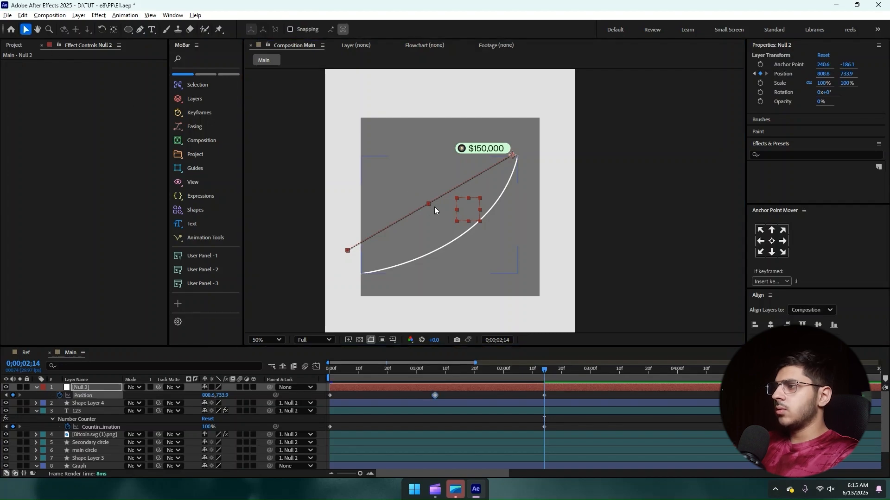
Step: Move the middle point of Null 2's motion path toward the graph curve and convert it to a smooth vertex
drag(429, 204, 440, 226)
click(139, 30)
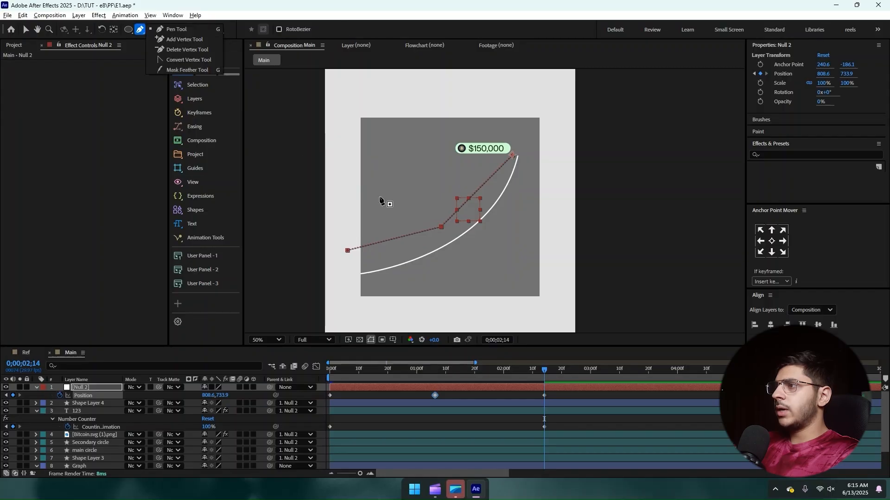
click(442, 227)
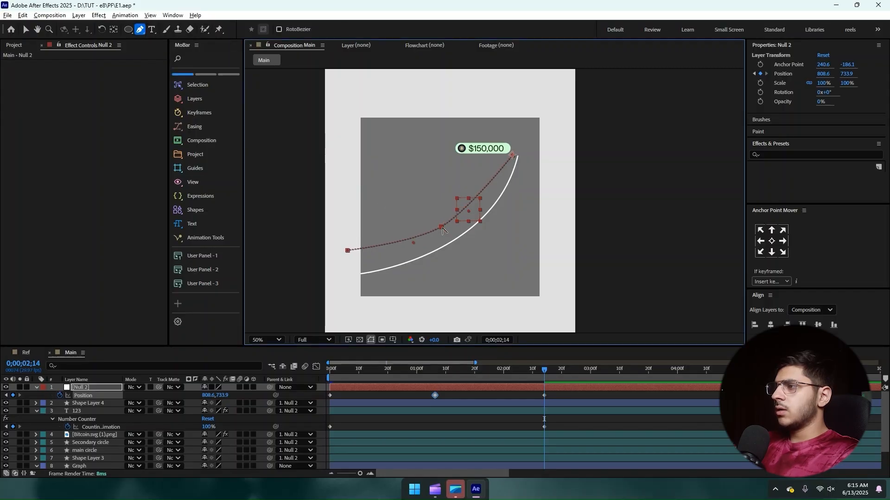
Step: Lengthen both Bezier handles of the motion path's middle point to bend it like the graph curve, and preview from time 0
drag(413, 246, 396, 256)
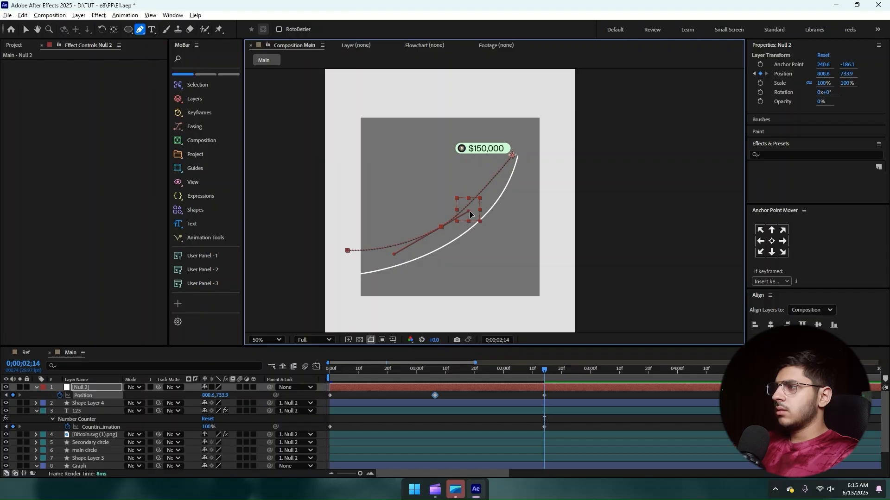
drag(470, 214, 496, 195)
key(v)
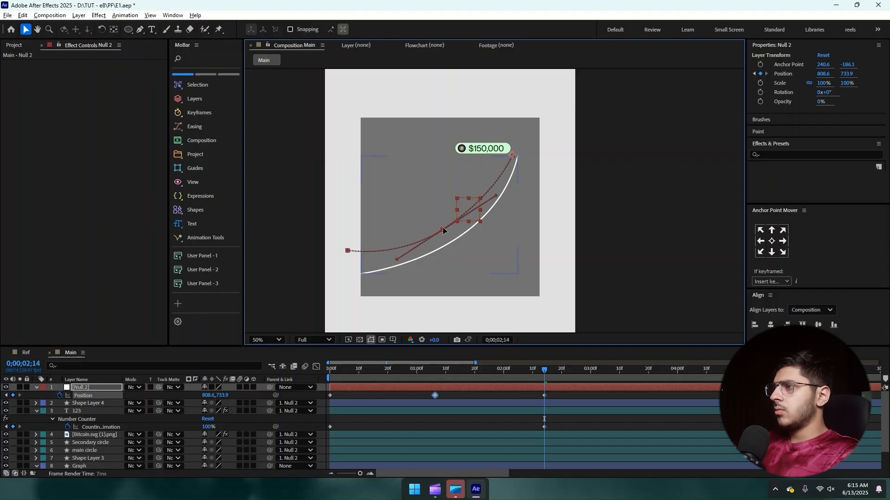
key(ctrl+z)
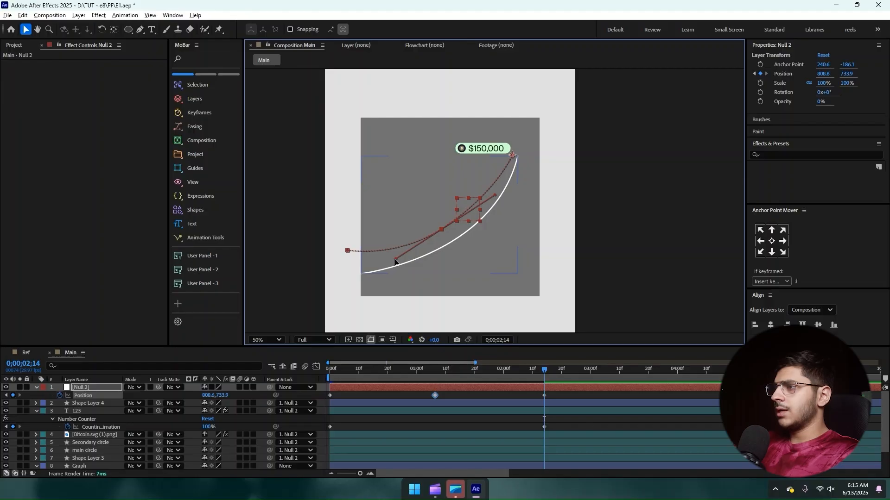
drag(396, 260, 392, 261)
key(Home)
key(space)
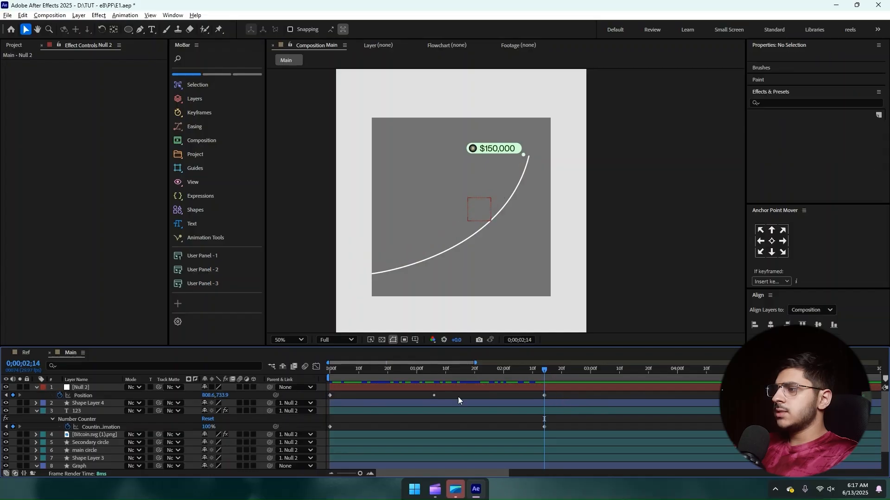
Step: At 0;00;02;14, move Null 2 to 830.6, 743.9 on the curve's upper end and re-extend the middle path point's handles
drag(521, 154, 525, 156)
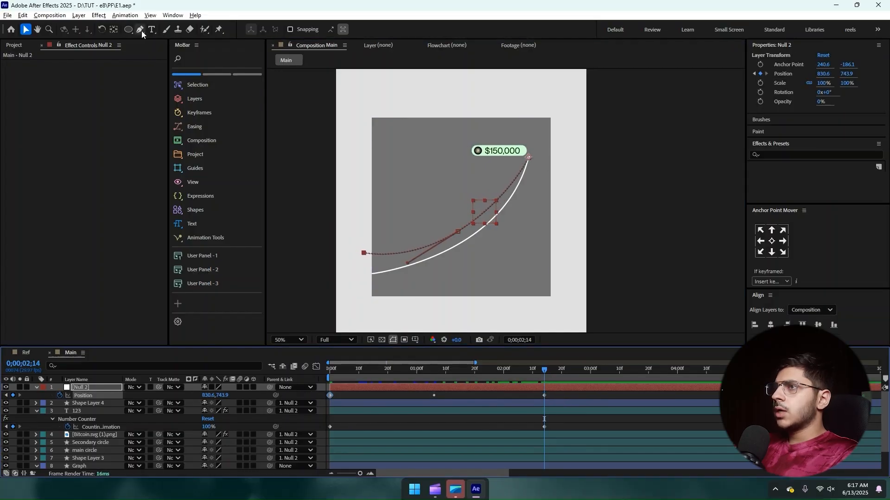
click(140, 29)
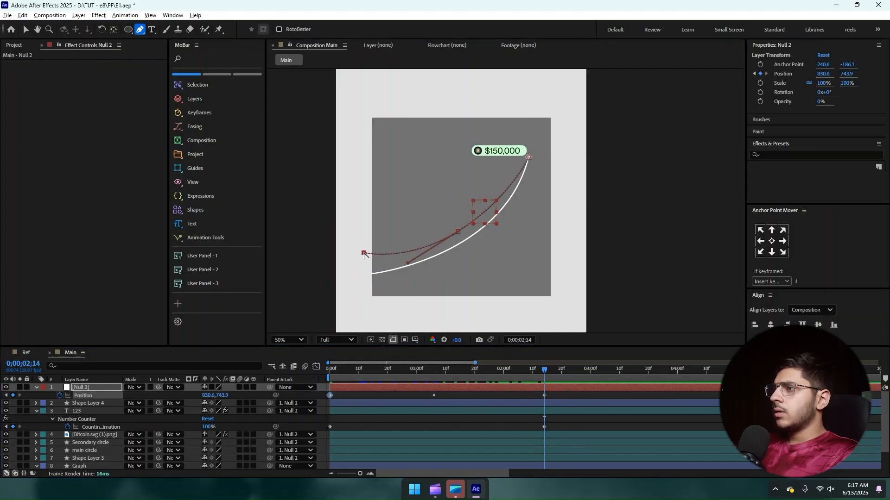
click(364, 253)
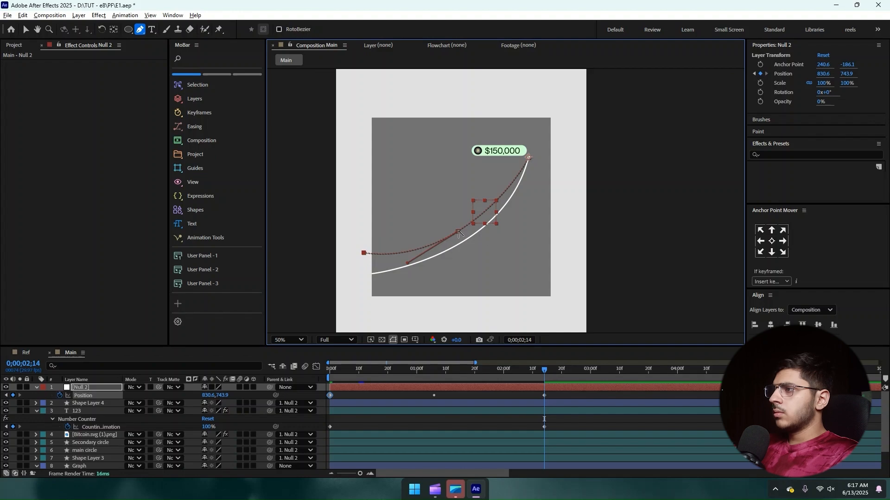
click(458, 233)
click(459, 234)
drag(458, 233, 510, 195)
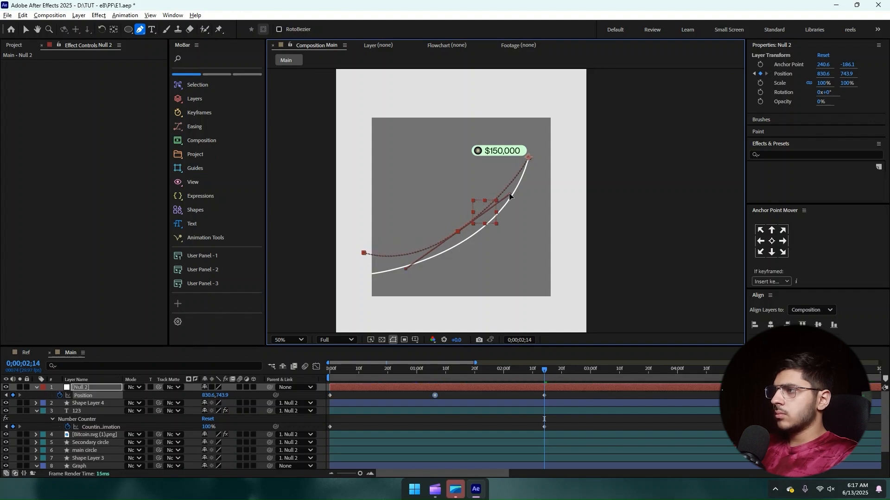
click(108, 134)
key(v)
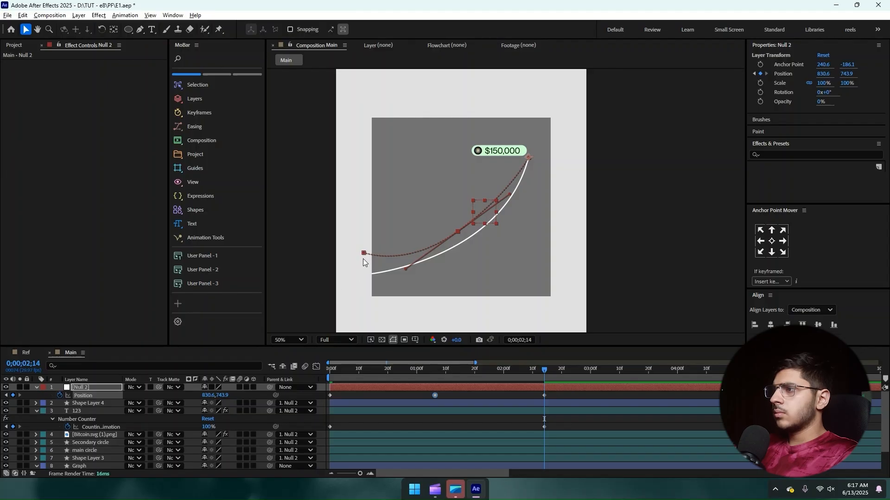
Step: Fit Null 2's motion path onto the graph curve, adjusting its middle point and handles and starting it at 118.6, 1251.9, and preview
drag(364, 254, 370, 274)
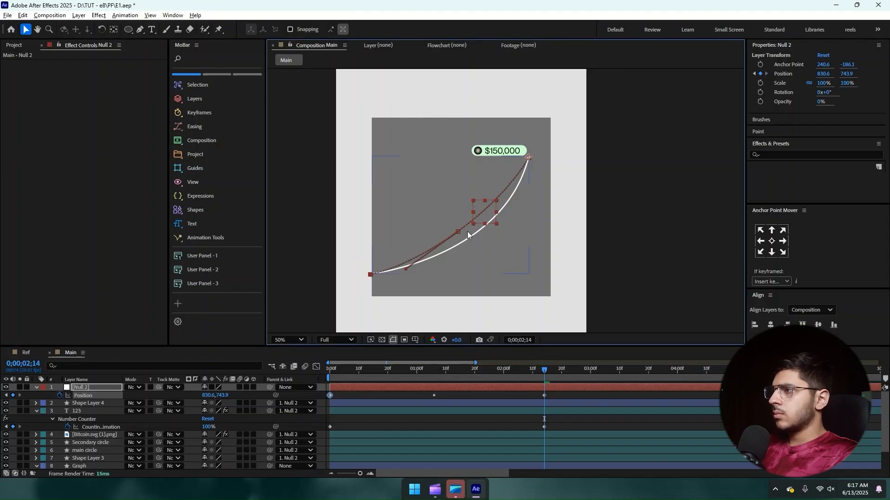
drag(458, 231, 467, 241)
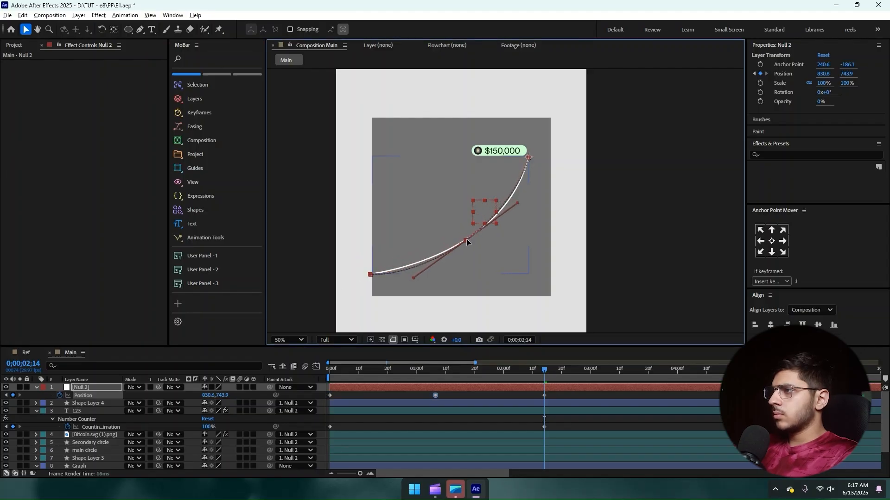
drag(414, 278, 417, 268)
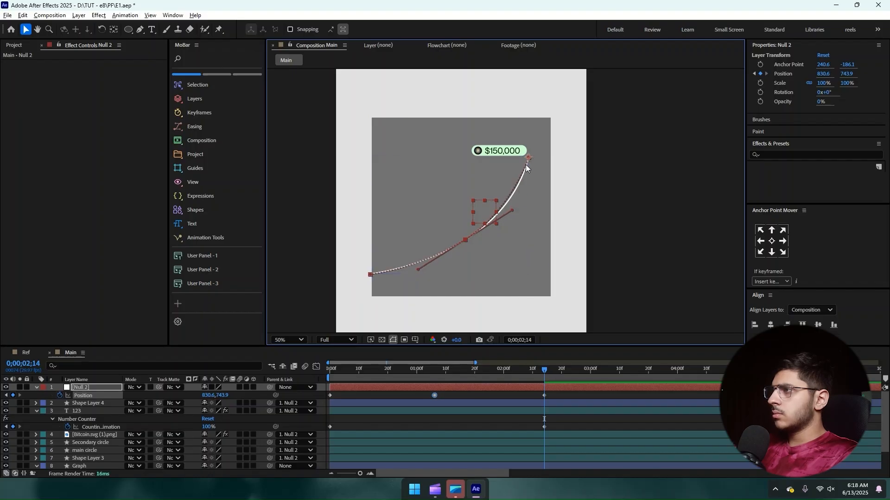
drag(508, 211, 527, 204)
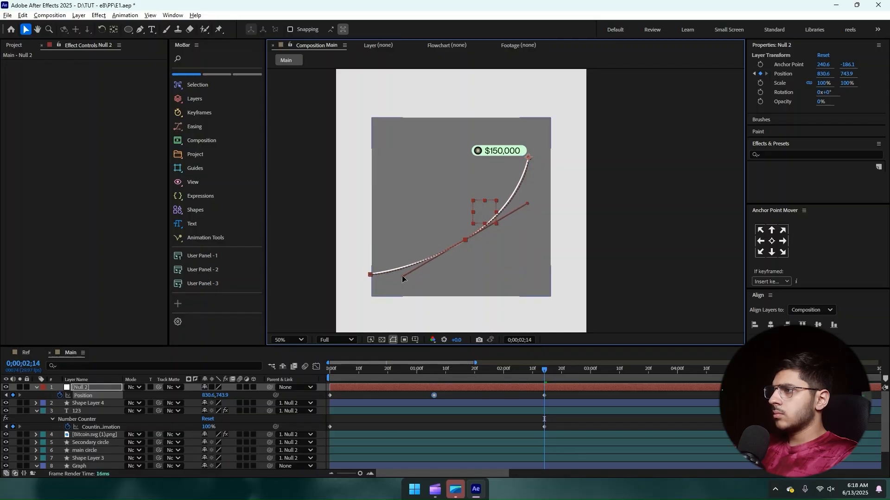
drag(402, 278, 364, 275)
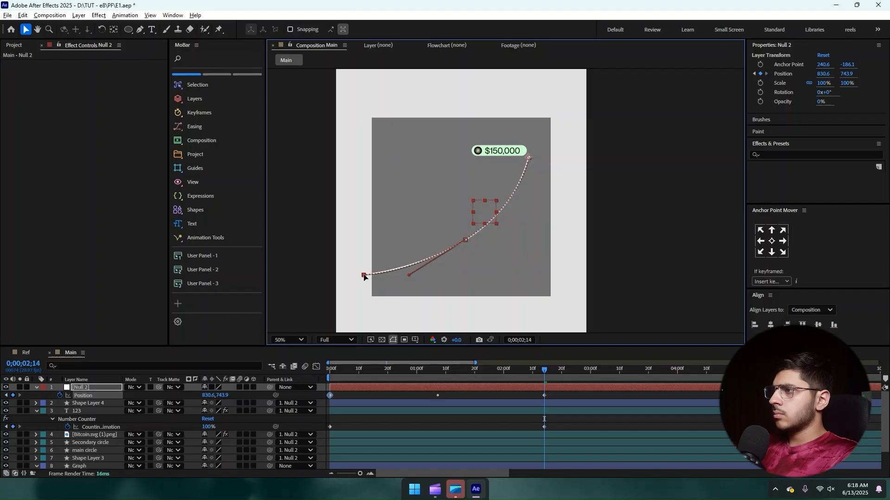
drag(532, 373, 330, 370)
key(space)
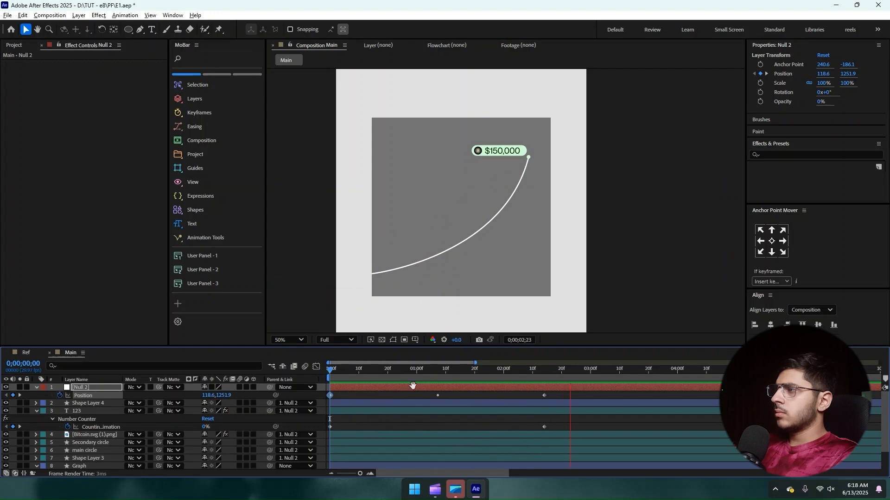
key(space)
Step: Select all Null 2 Position keyframes, shift the whole path off the curve to 808.6, 715.9 at 0;00;02;14, and preview
click(527, 391)
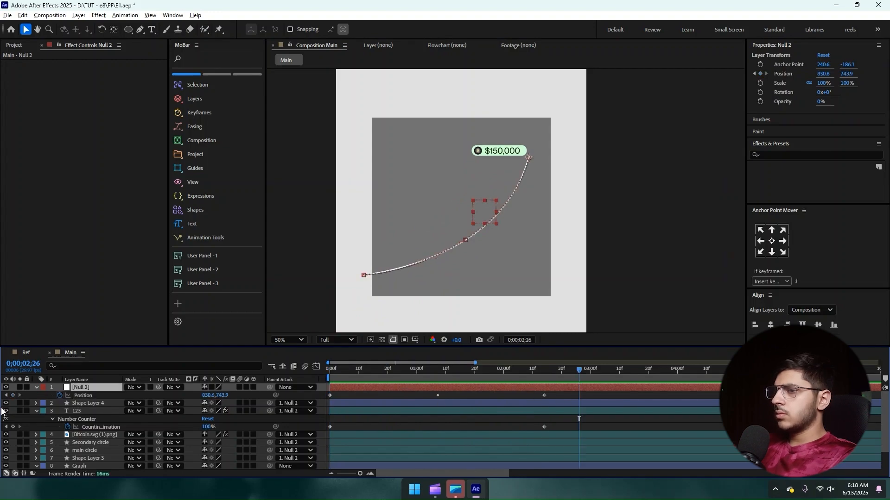
click(7, 395)
drag(552, 393, 237, 407)
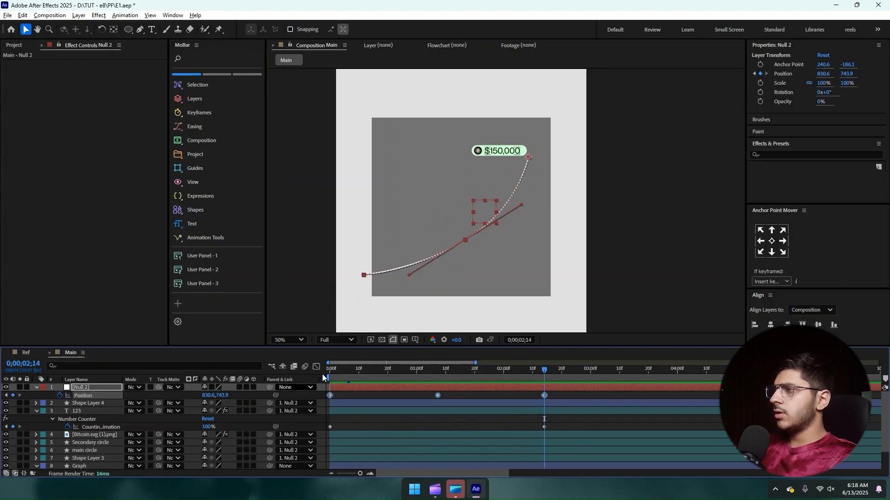
drag(530, 154, 525, 151)
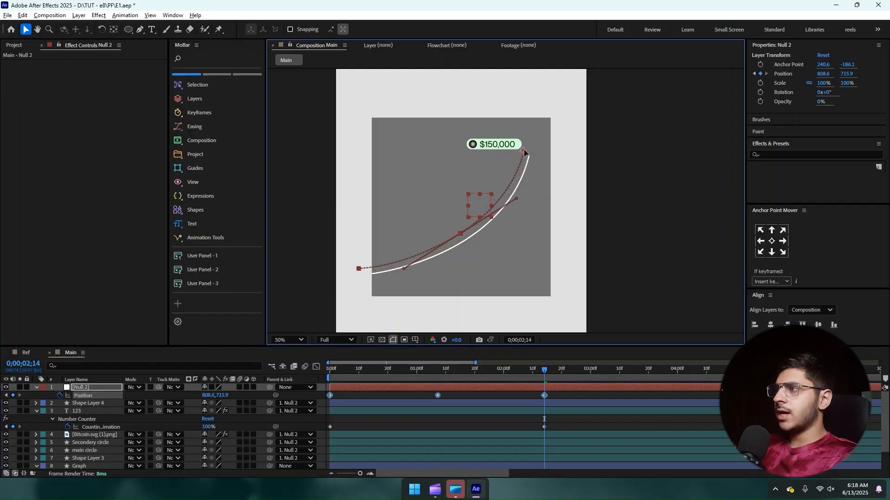
click(559, 393)
drag(546, 372, 57, 421)
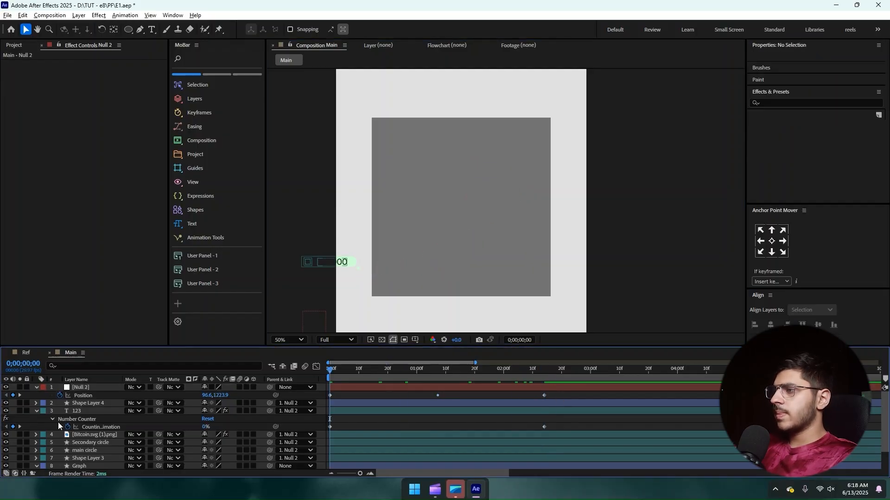
key(space)
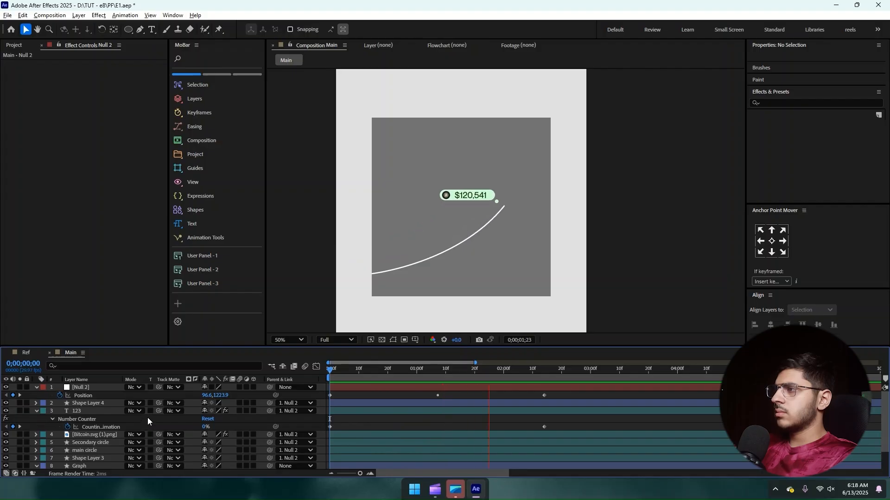
key(space)
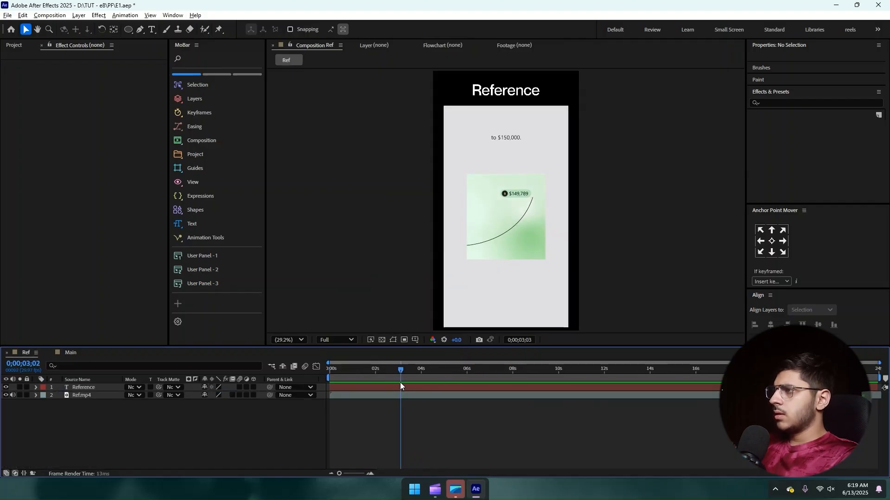
Step: Check the end of the price rise in Ref, select Graph in Main, and place a composition marker at 0;00;02;16
mouse_move(401, 385)
mouse_down()
mouse_move(424, 387)
mouse_move(413, 390)
mouse_up()
click(68, 353)
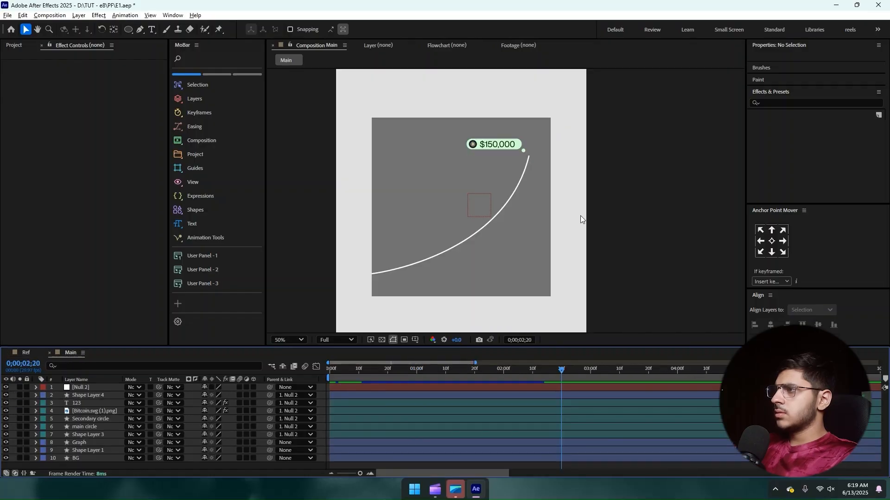
scroll(549, 137, up, 1)
scroll(516, 155, up, 3)
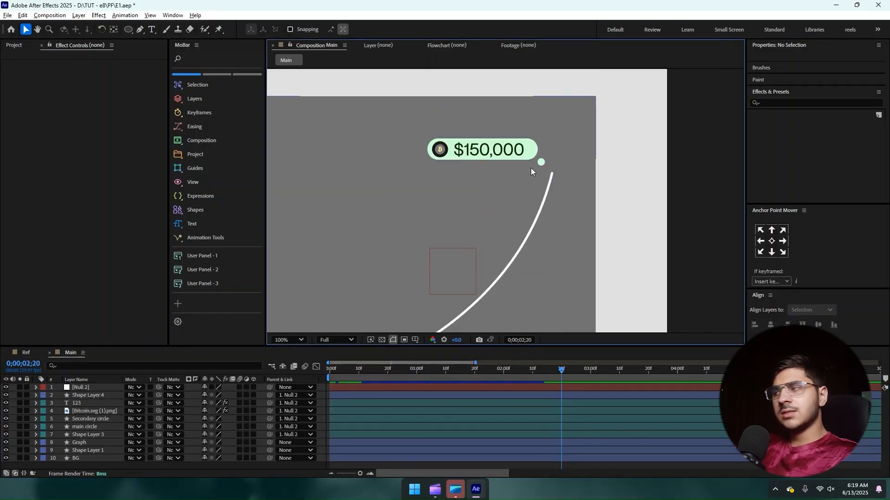
scroll(546, 216, down, 1)
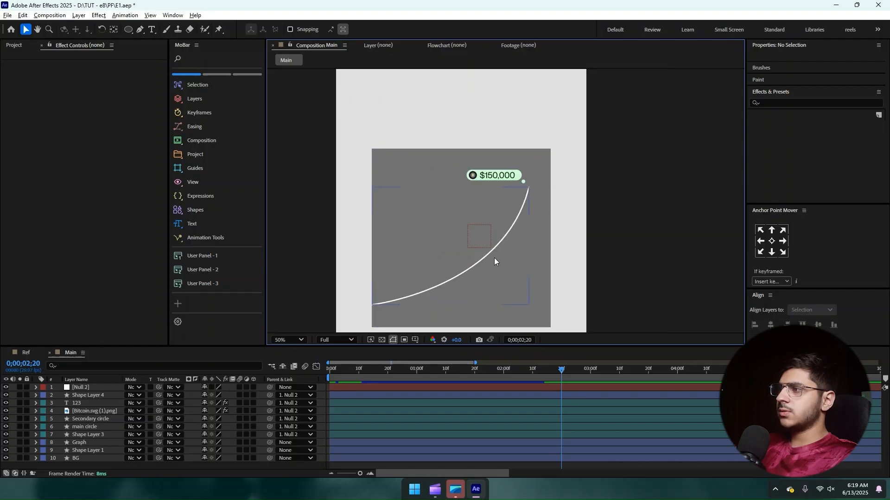
click(493, 257)
drag(477, 379, 548, 382)
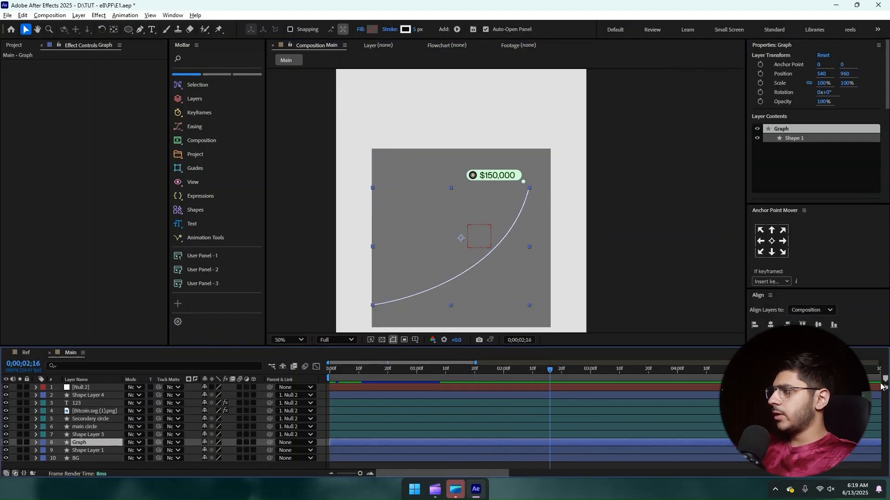
mouse_move(883, 379)
mouse_down()
mouse_move(671, 397)
mouse_move(550, 376)
mouse_move(617, 376)
mouse_up()
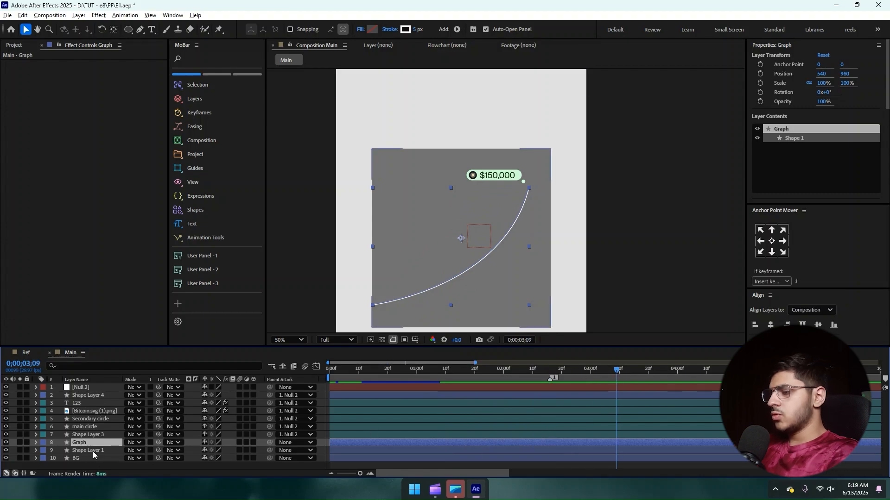
Step: Expand Graph's Trim Paths 1 and keyframe Start at 0% at about 0;00;02;27
key(u)
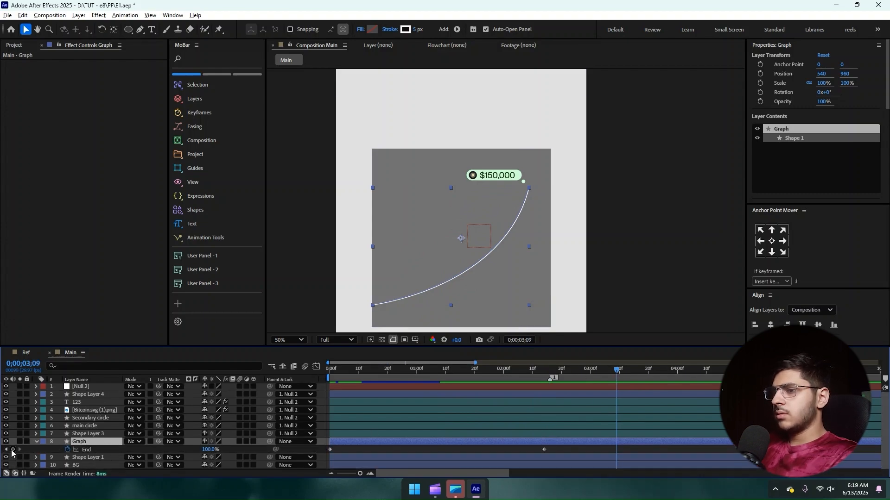
click(36, 442)
click(36, 442)
scroll(44, 443, down, 3)
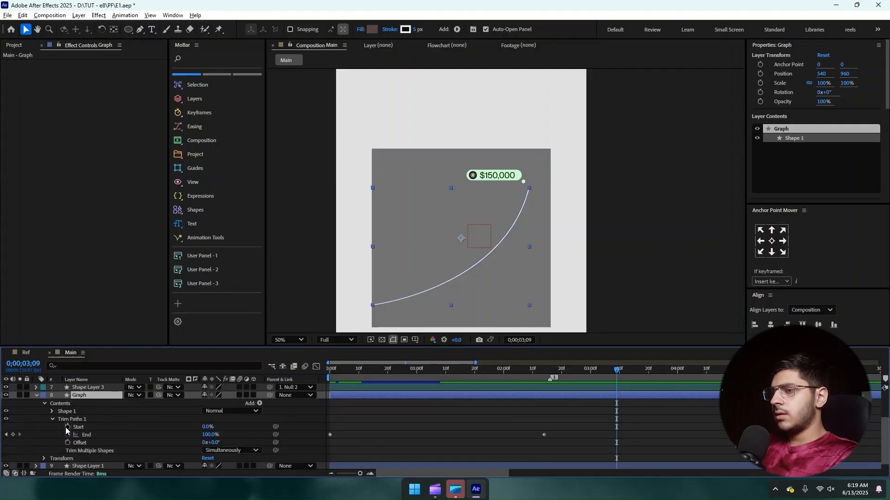
click(68, 427)
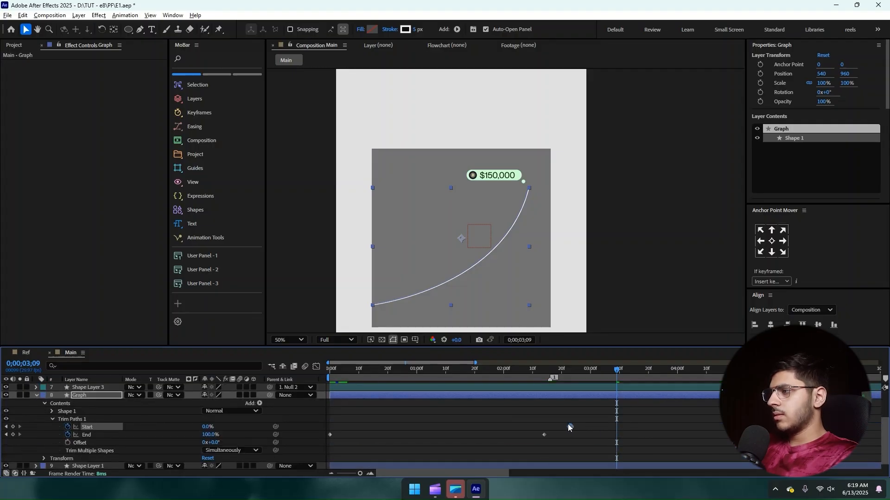
mouse_move(568, 426)
mouse_down()
mouse_move(560, 427)
mouse_move(582, 426)
mouse_up()
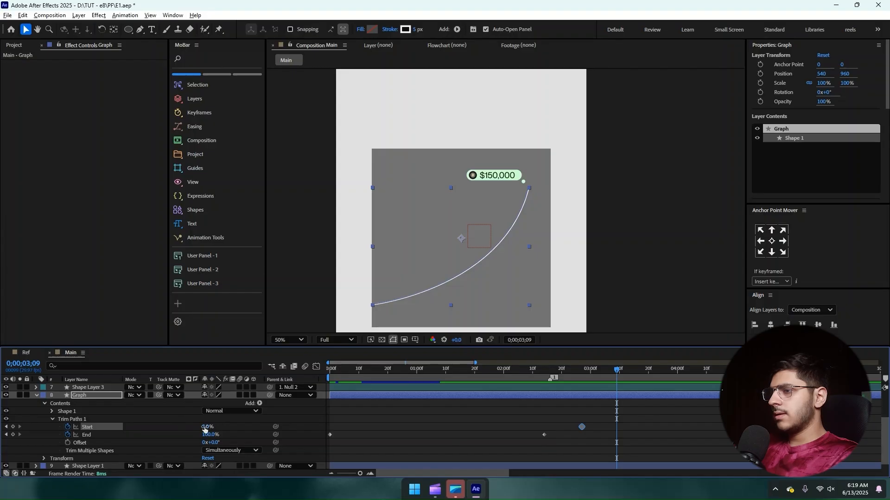
Step: At 0;00;03;09, set Graph's Trim Paths Start to 100% and preview the curve erasing
drag(207, 426, 262, 426)
key(ctrl+z)
click(516, 372)
key(space)
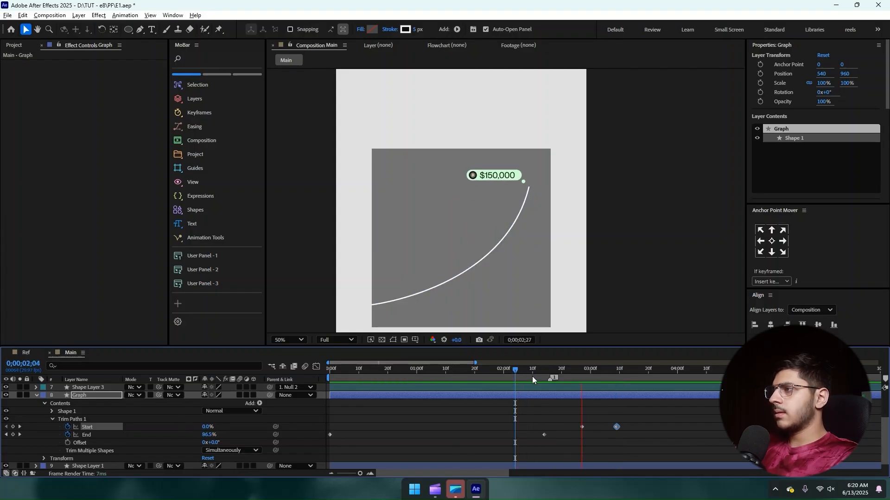
key(space)
Step: Slow the curve's erasing by moving the 100% Start keyframe to about 0;00;03;23, and preview it
scroll(631, 412, up, 2)
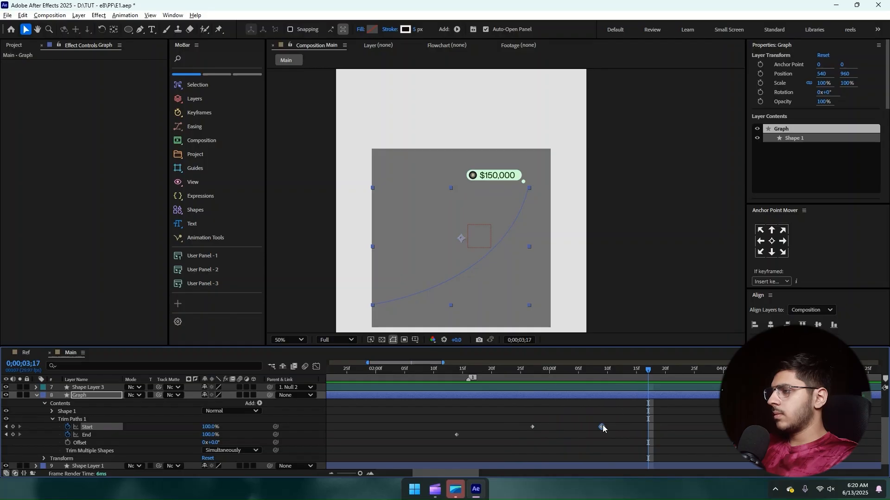
drag(602, 427, 682, 427)
click(503, 371)
key(space)
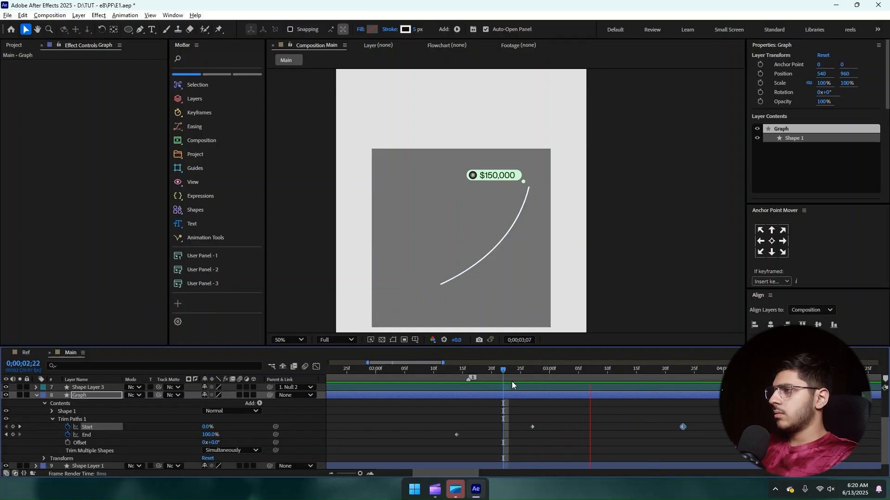
Step: Speed up the curve's erasing by moving Graph's 100% Start keyframe to about 0;00;03;13, and preview it
key(space)
drag(682, 427, 625, 427)
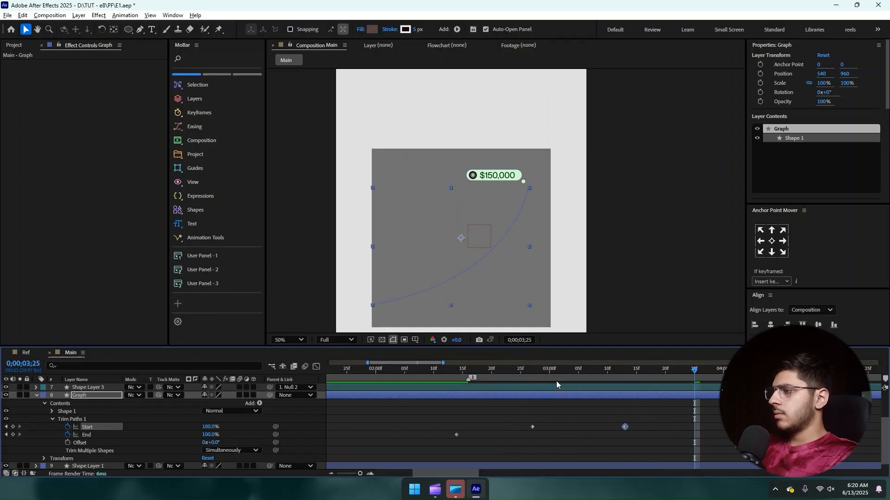
key(space)
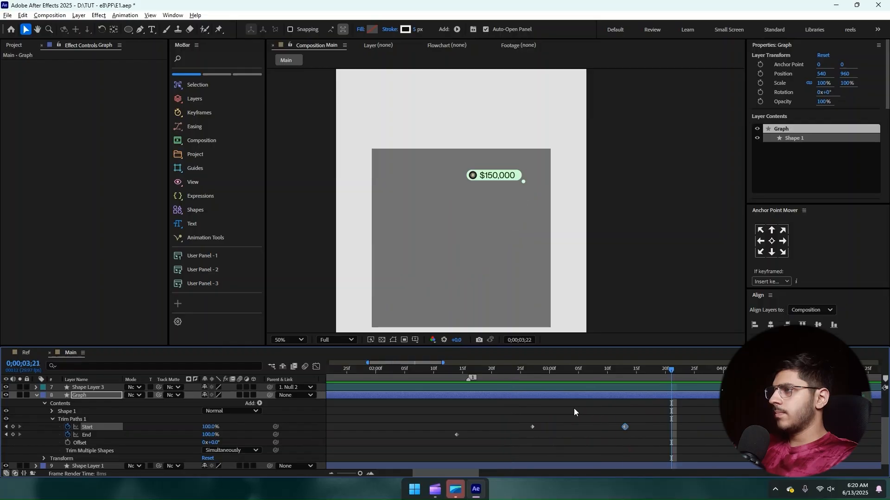
Step: Keyframe Null 2's Scale at 100% at 0;00;02;27, where the curve starts erasing
click(573, 408)
click(531, 372)
scroll(532, 374, up, 3)
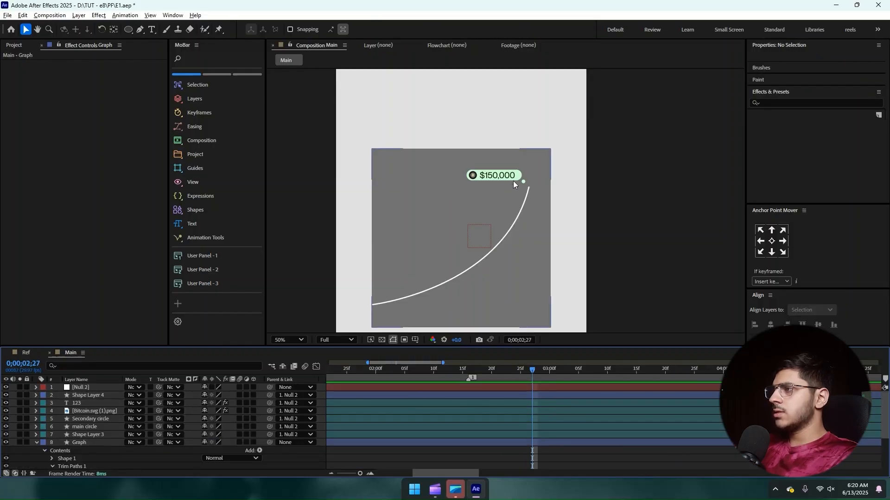
scroll(513, 181, up, 4)
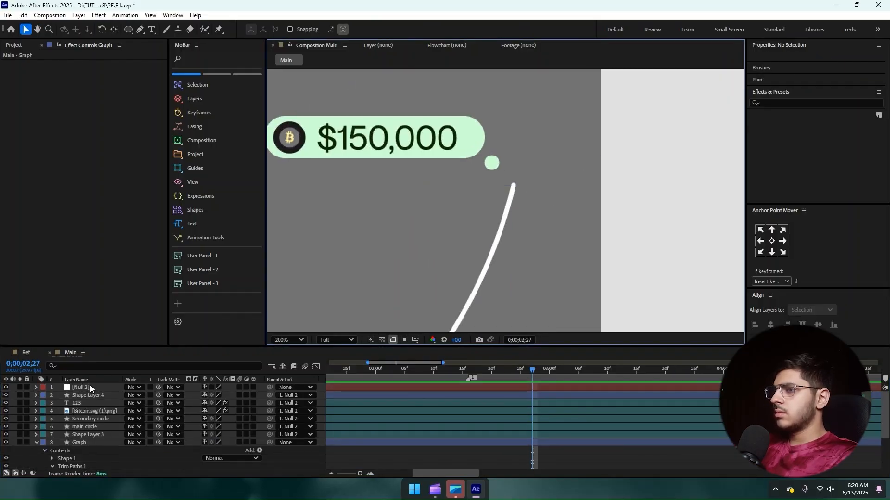
click(91, 389)
key(s)
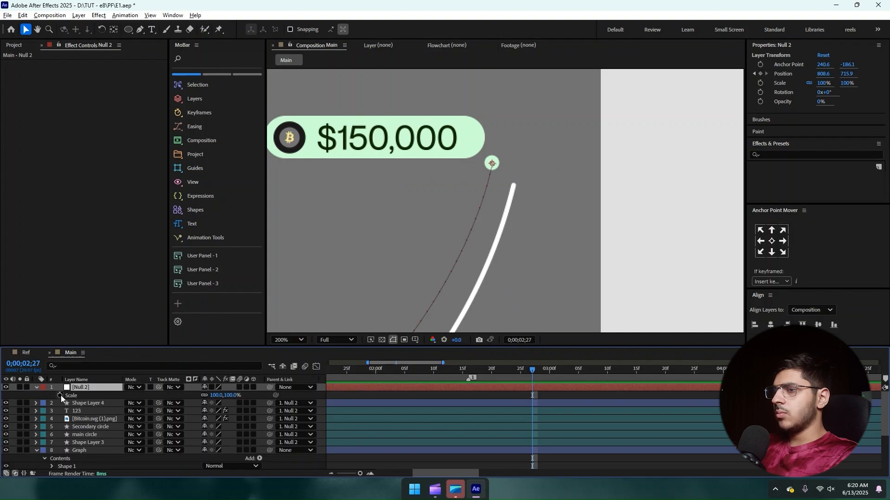
click(61, 396)
Step: At Graph's second Start keyframe, 0;00;03;13, set Null 2's Scale to 0% and preview the price label shrinking
scroll(88, 406, down, 3)
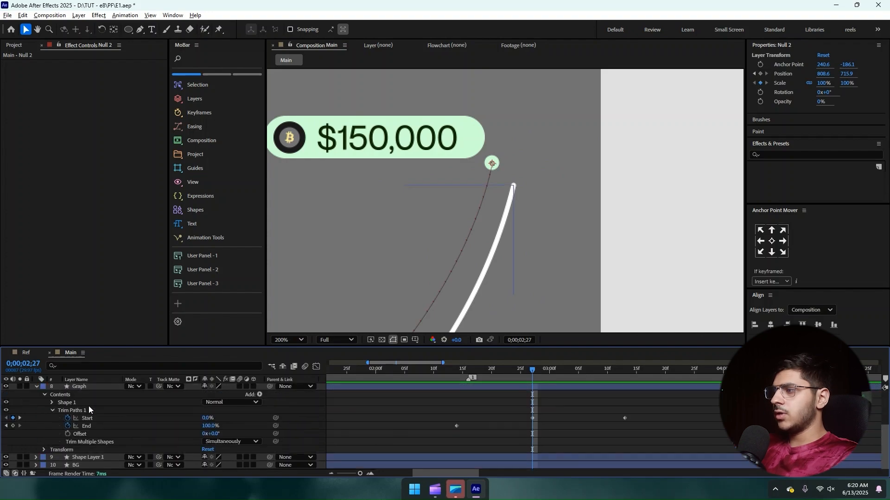
click(20, 418)
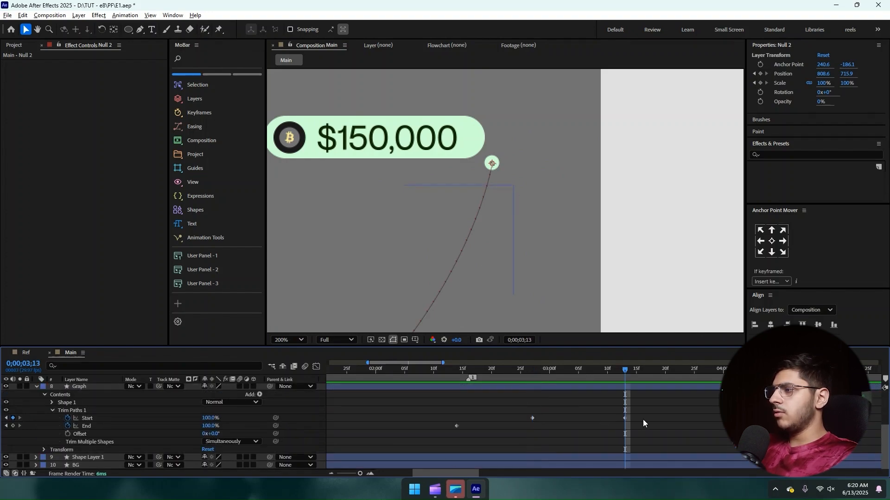
scroll(640, 419, up, 3)
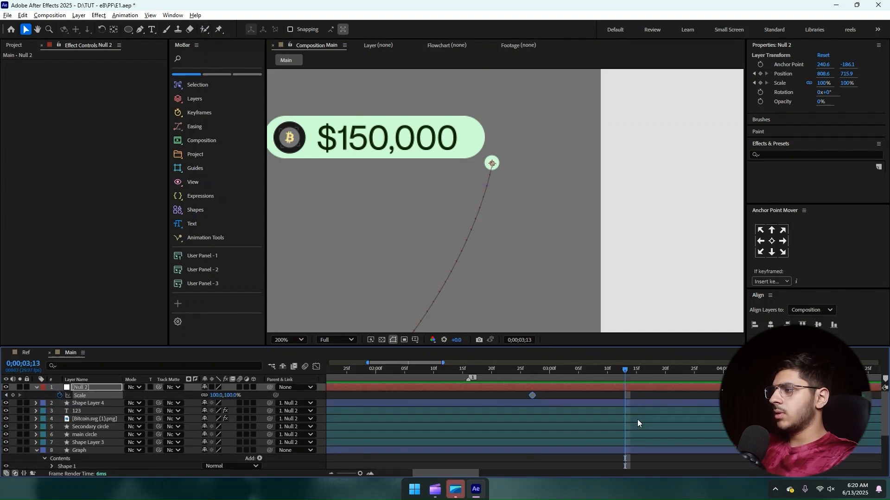
click(216, 395)
text(00)
key(Return)
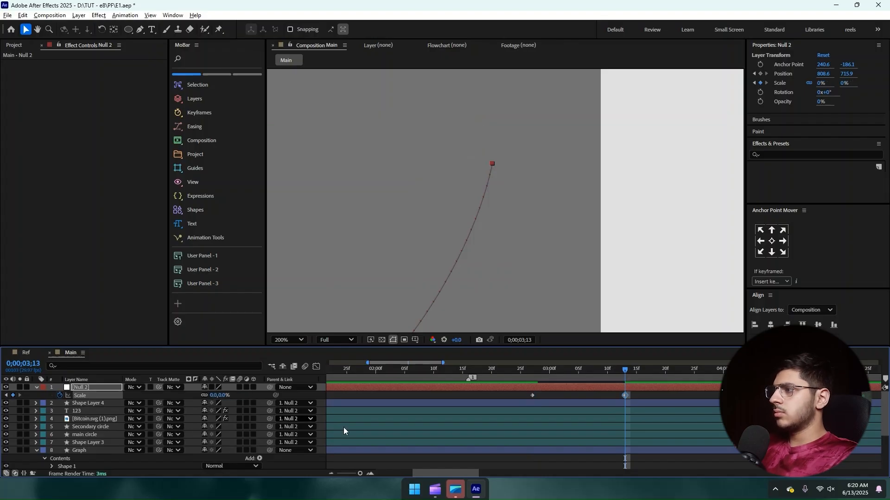
scroll(571, 419, down, 2)
scroll(550, 274, down, 3)
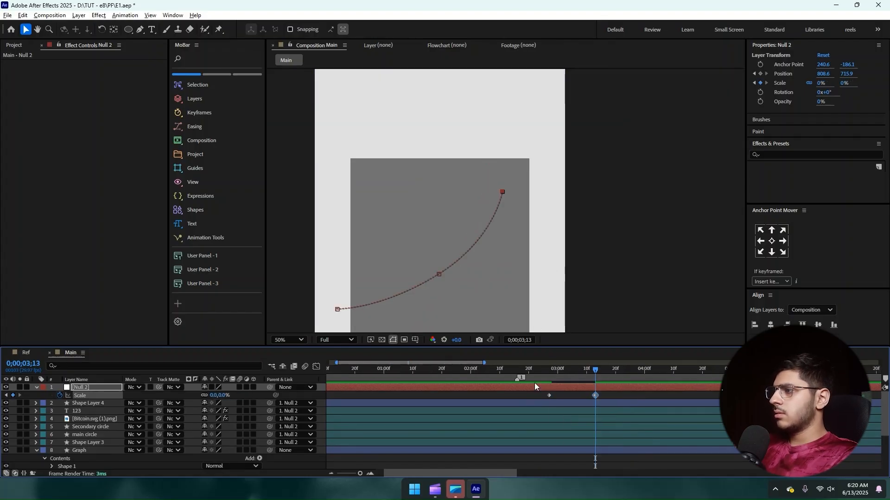
click(500, 371)
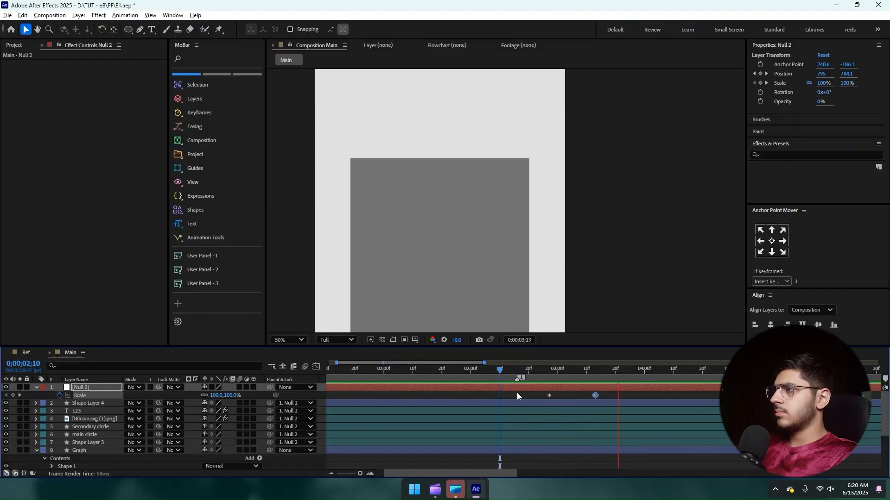
key(space)
Step: Apply Easy Ease to Null 2's Scale keyframes and Graph's Trim Paths Start keyframes
scroll(593, 392, down, 2)
scroll(555, 294, down, 1)
scroll(477, 292, up, 1)
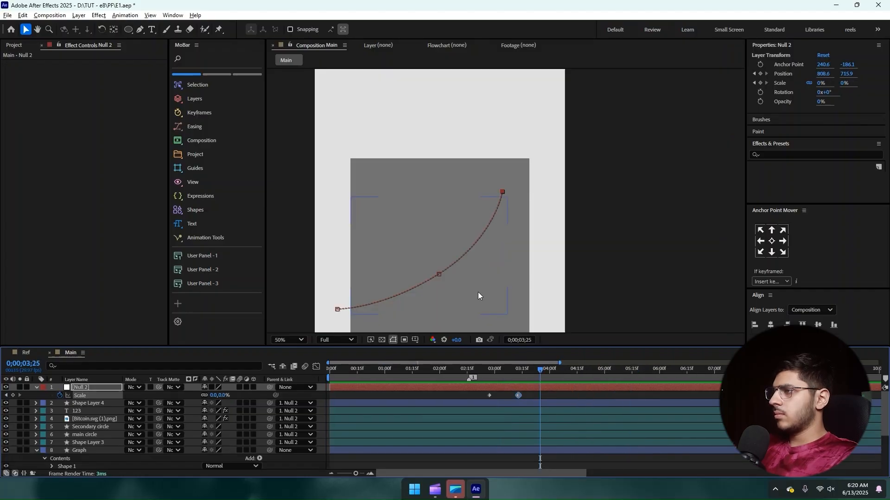
drag(532, 393, 479, 466)
key(grave)
drag(541, 92, 483, 202)
key(F9)
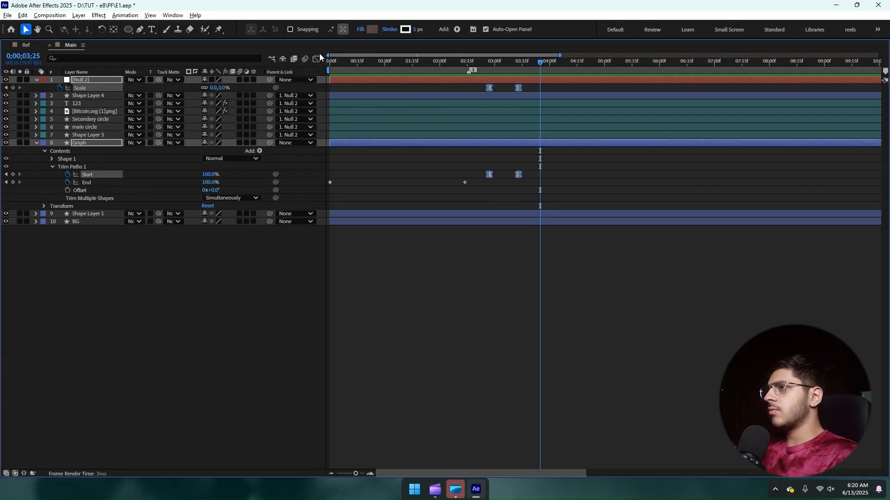
Step: In the speed graph, lengthen the incoming ease of the last Scale and Start keyframes to match the outgoing ease, and preview
click(317, 61)
drag(495, 277, 624, 289)
scroll(498, 265, up, 3)
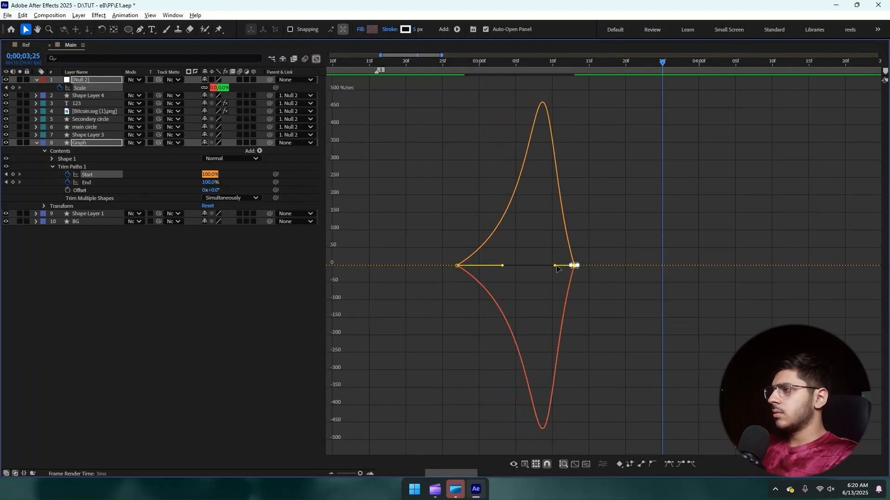
drag(555, 266, 534, 268)
key(grave)
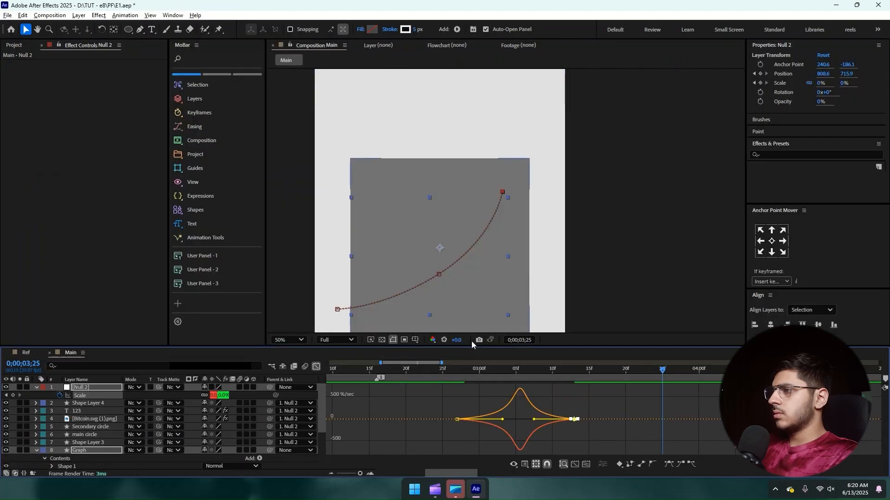
drag(435, 371, 418, 372)
key(space)
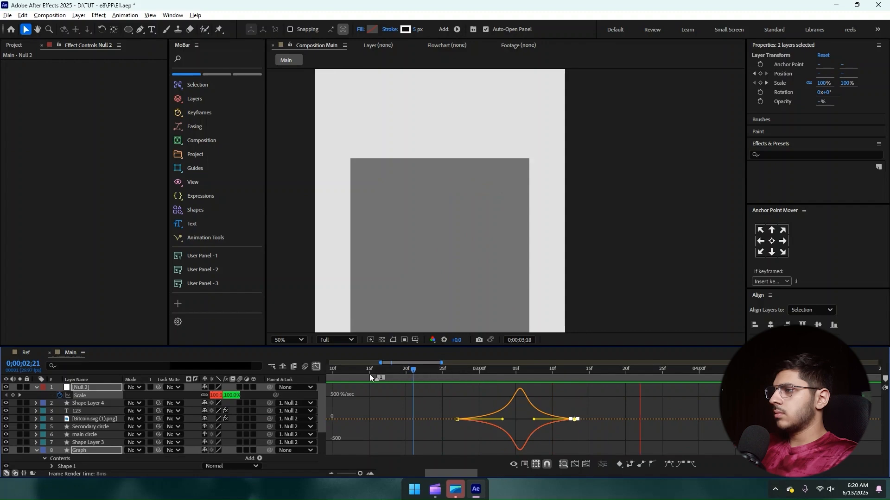
Step: Close the graph editor and preview the eased exit of the curve and label from 0;00;02;21
click(316, 367)
click(493, 398)
click(413, 372)
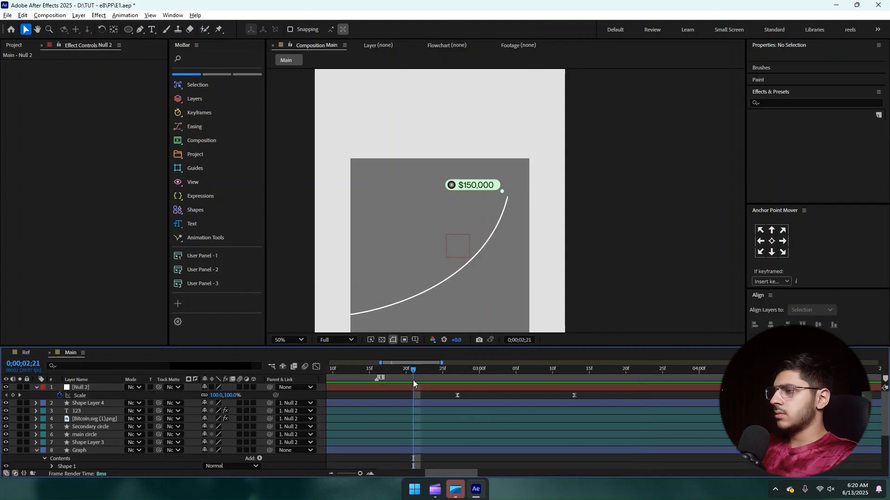
key(space)
key(space)
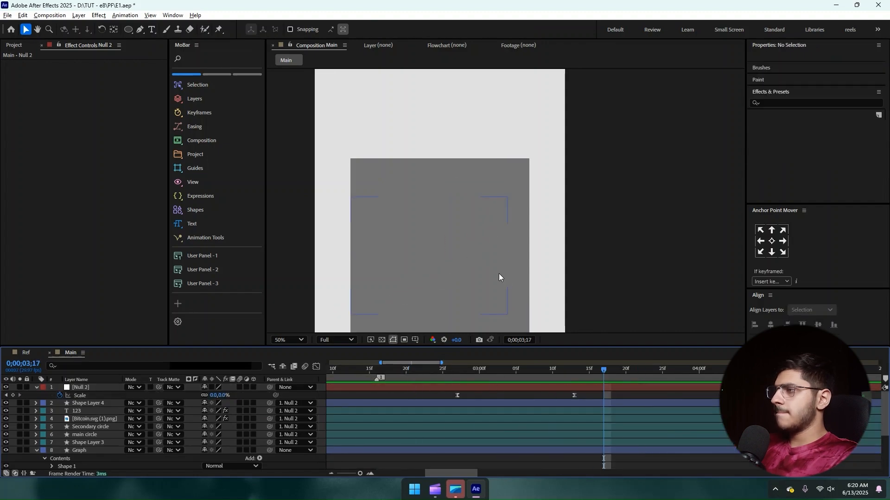
Step: Scrub the exit in Main, compare it with the same moment in Ref, and return to Main at 0;00;02;27
drag(498, 274, 519, 238)
drag(442, 371, 552, 381)
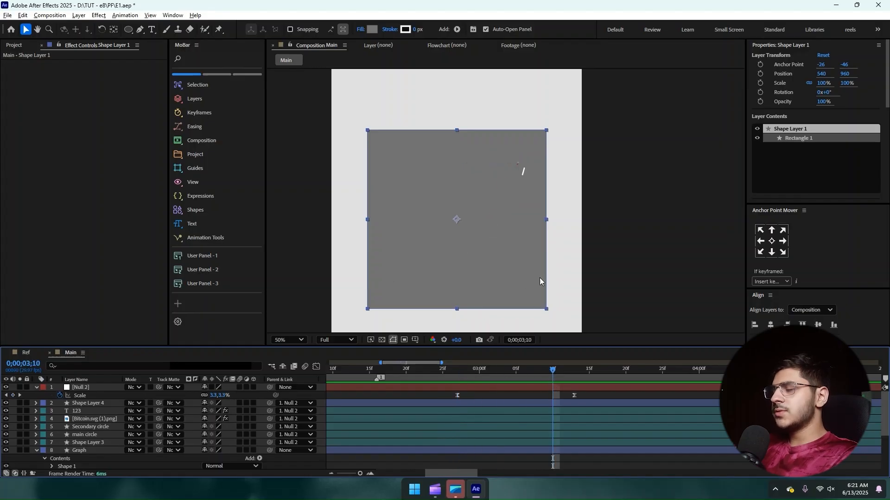
drag(460, 373, 494, 384)
drag(553, 385, 450, 387)
click(26, 352)
drag(397, 362, 462, 382)
click(65, 355)
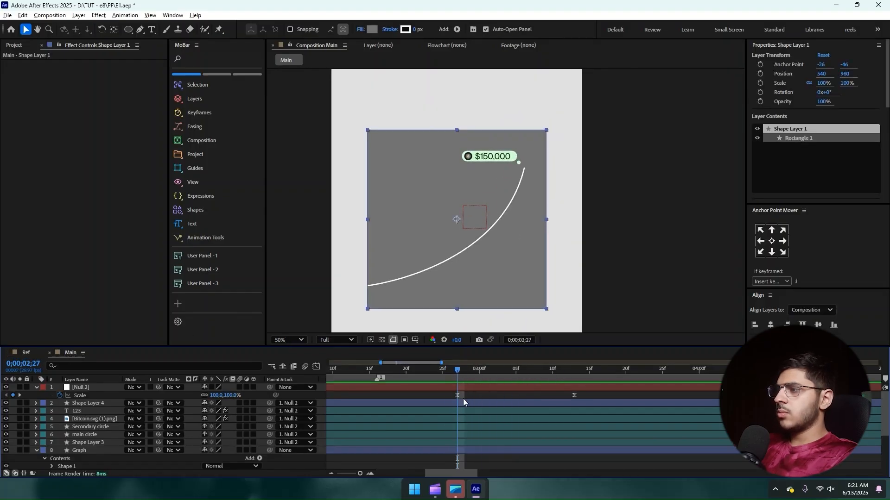
Step: Expand Shape Layer 1's Rectangle Path 1 and keyframe its Roundness at 0 at 0;00;02;27
scroll(63, 439, down, 3)
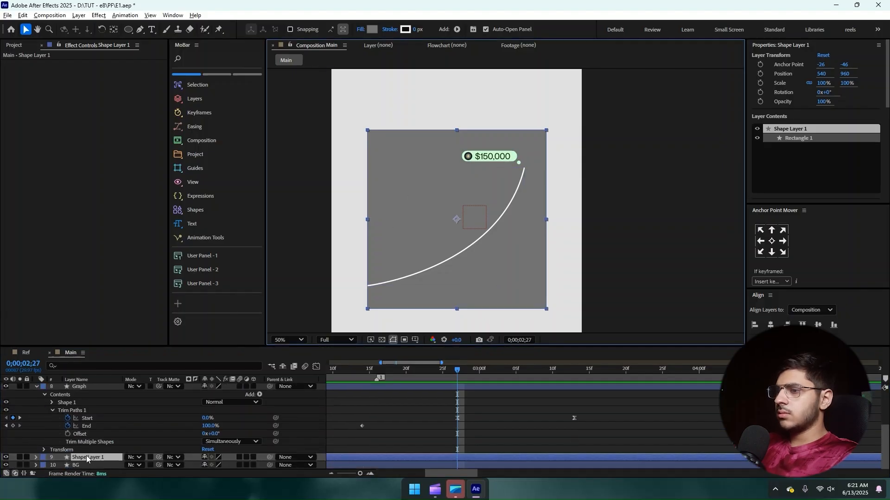
click(35, 457)
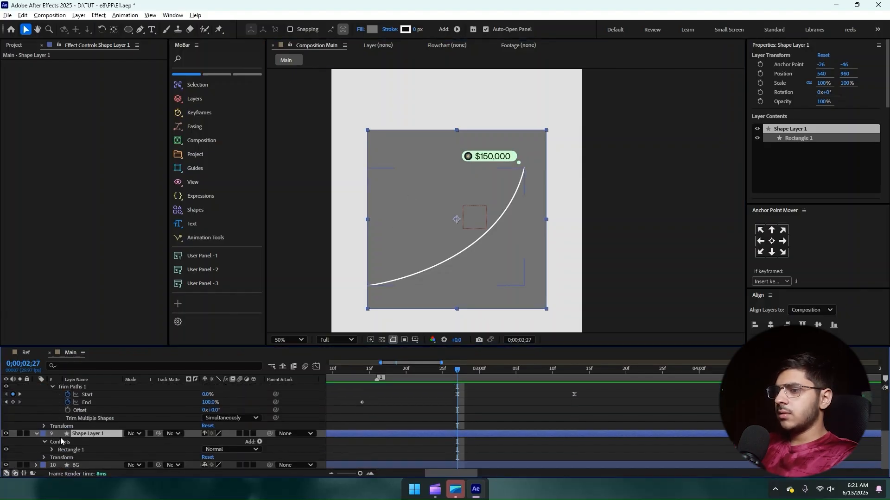
click(53, 450)
click(52, 450)
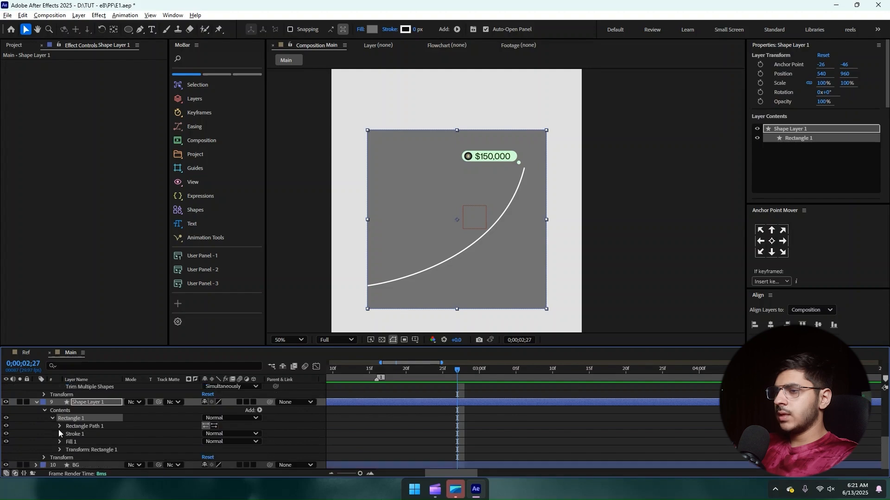
click(60, 427)
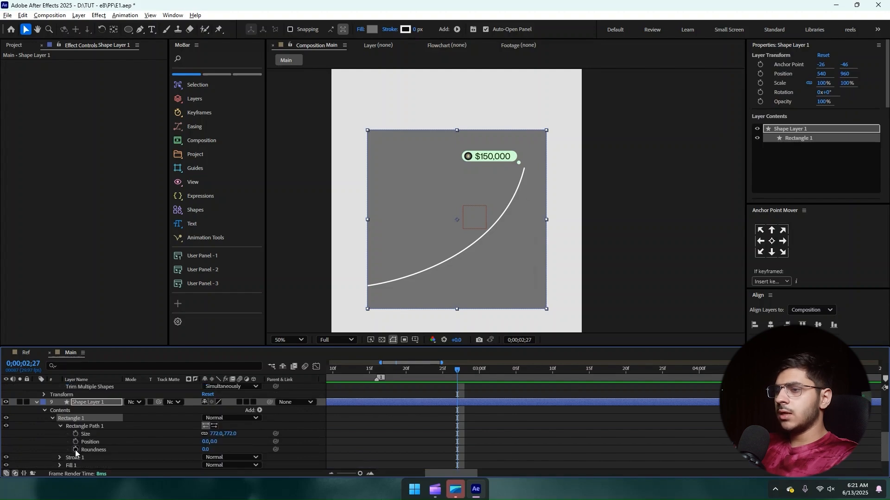
click(75, 450)
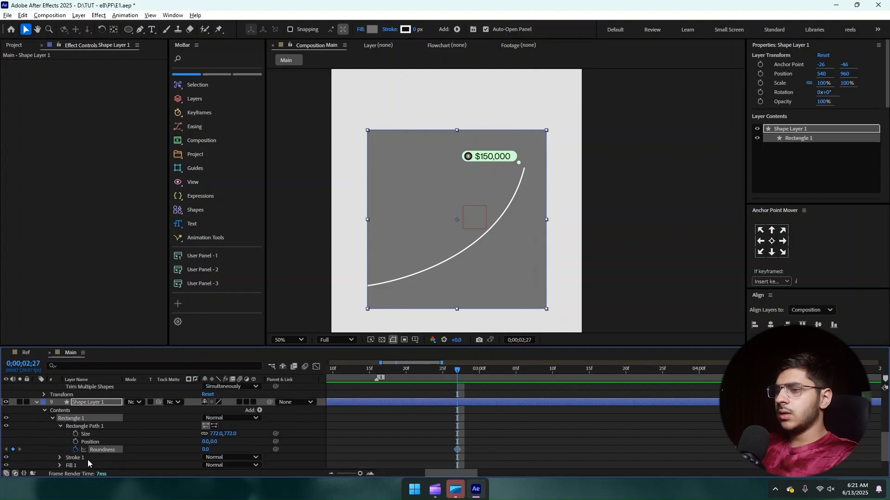
click(428, 445)
click(116, 448)
Step: At 0;00;03;13, raise Rectangle Path 1's Roundness until the square becomes a full circle, and preview the change
scroll(440, 408, up, 3)
drag(464, 375, 574, 384)
scroll(574, 384, down, 3)
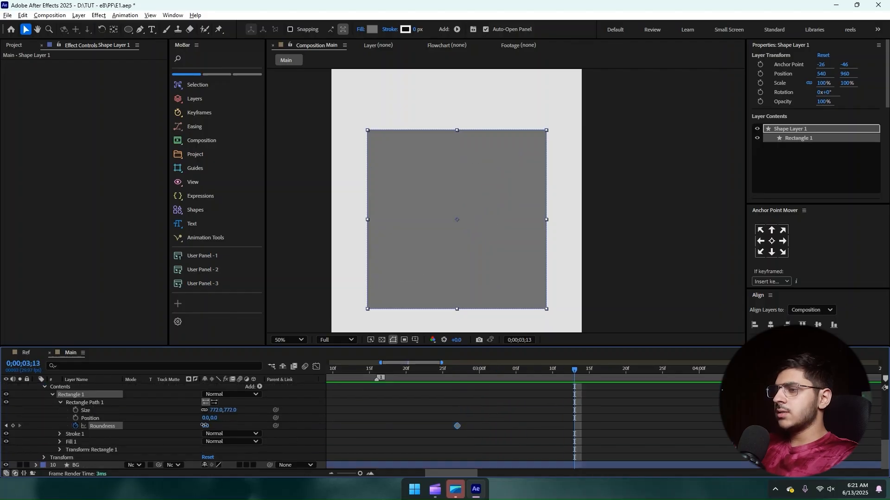
drag(204, 425, 430, 438)
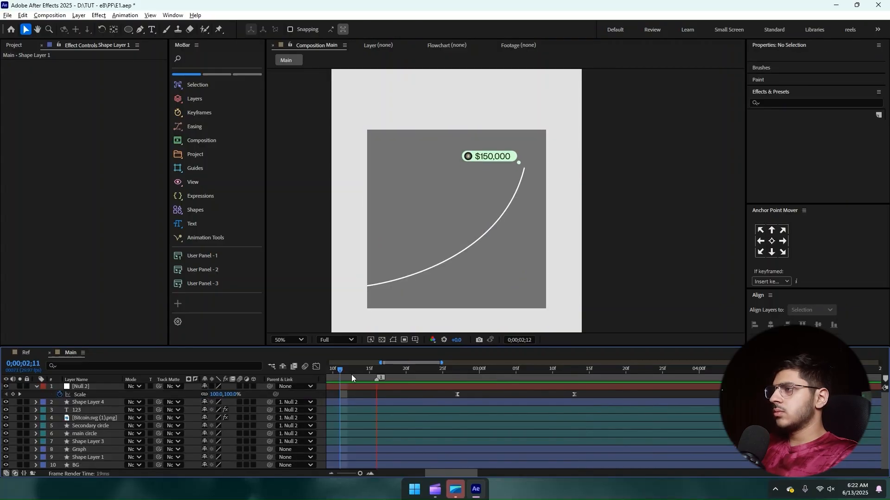
key(space)
key(space)
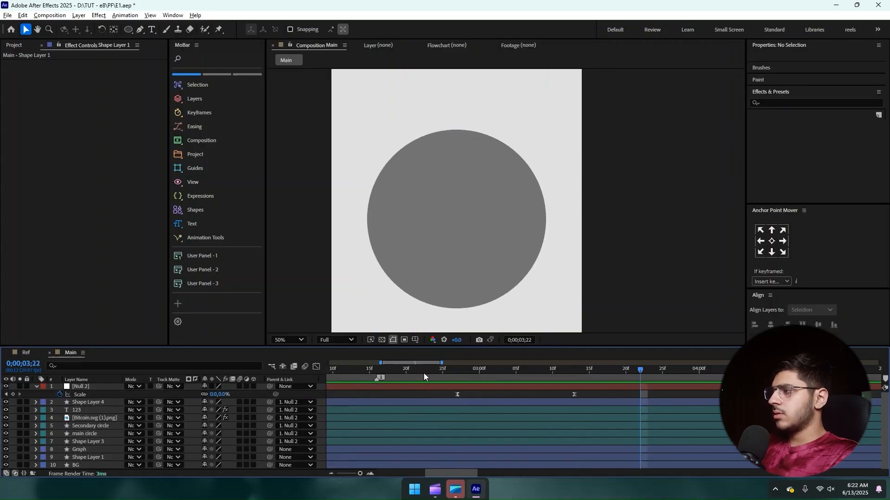
Step: Create a new null object in Main and parent Null 2 to it
scroll(461, 407, down, 2)
right_click(9, 392)
mouse_move(46, 278)
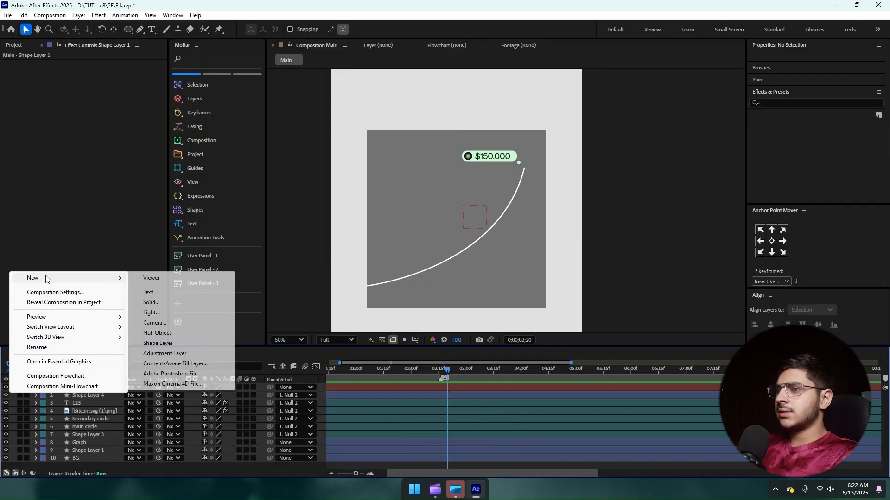
click(158, 334)
click(98, 395)
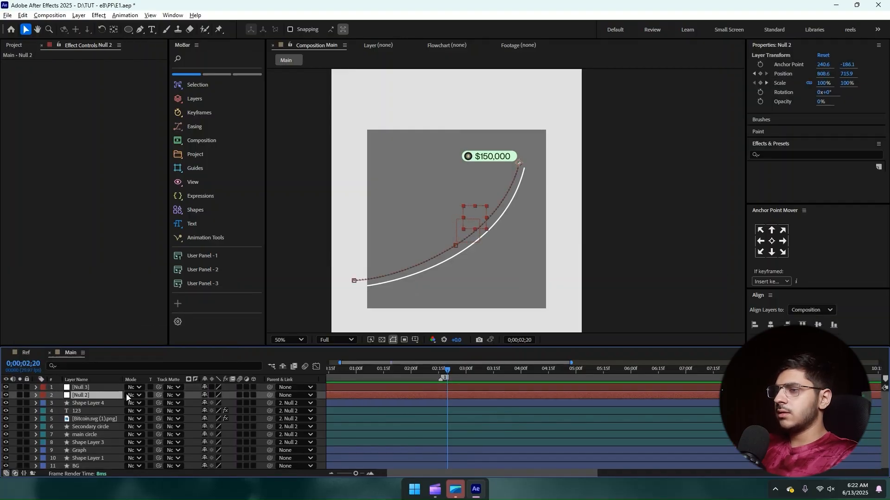
drag(269, 395, 84, 387)
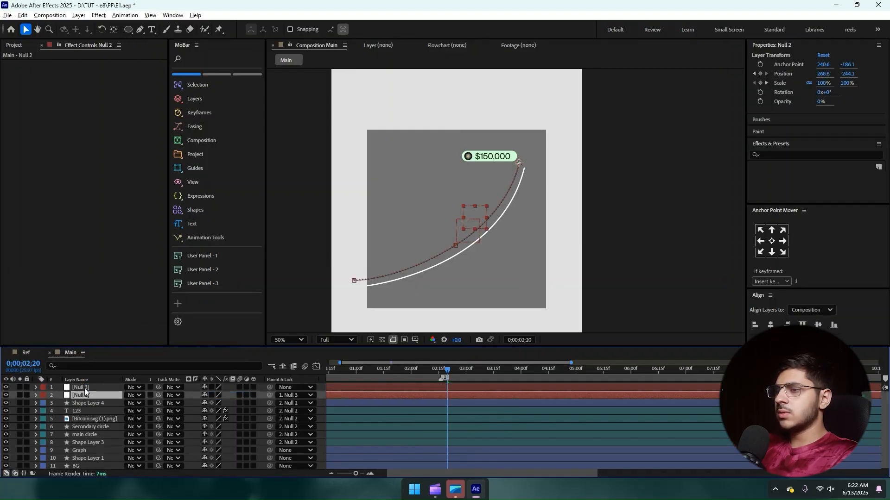
Step: Parent the Graph and Shape Layer 1 layers to Null 3
click(79, 450)
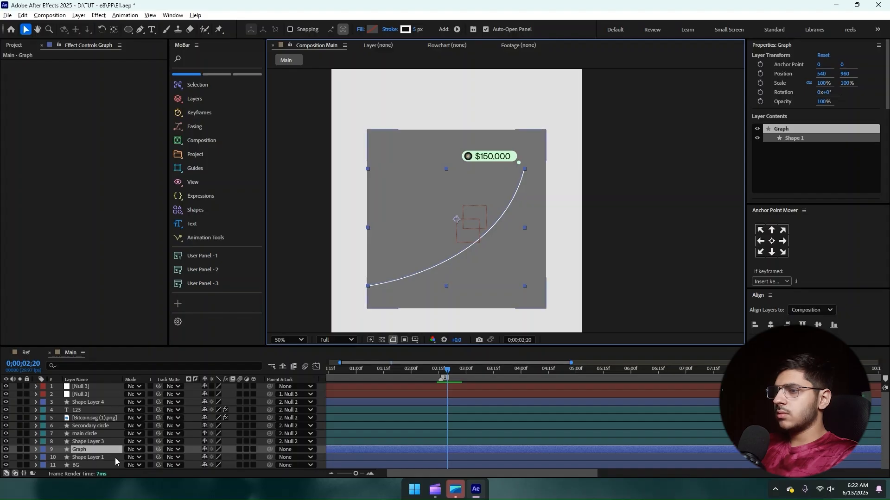
click(102, 458)
click(99, 450)
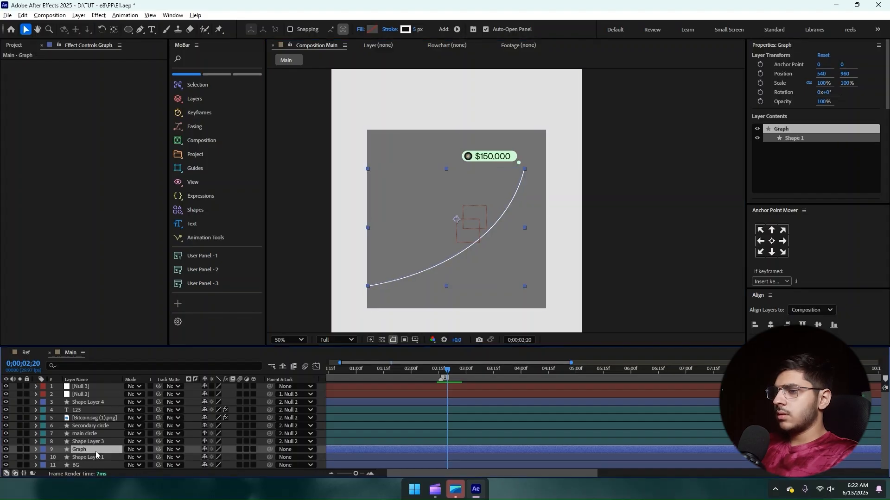
ctrl+click(93, 458)
drag(269, 449, 81, 387)
Step: Select Null 3 and keyframe its Scale at 100% at 0;00;02;20
key(F2)
click(46, 387)
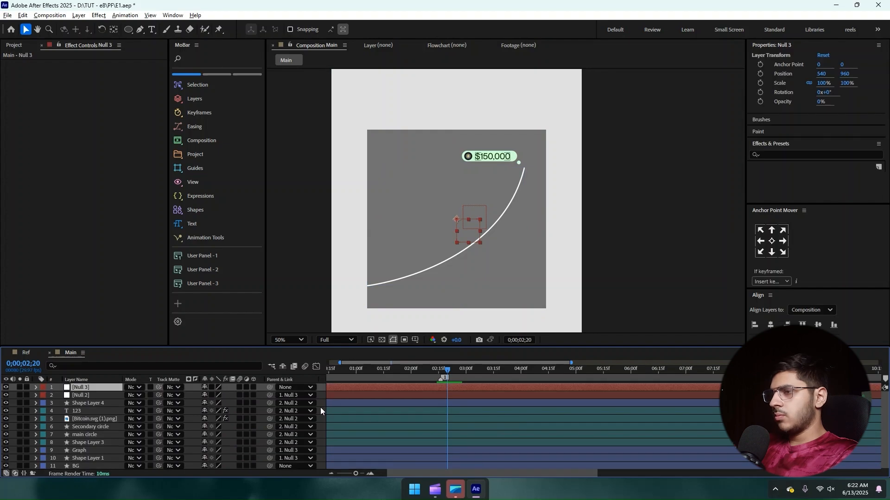
key(s)
click(59, 396)
key(minus)
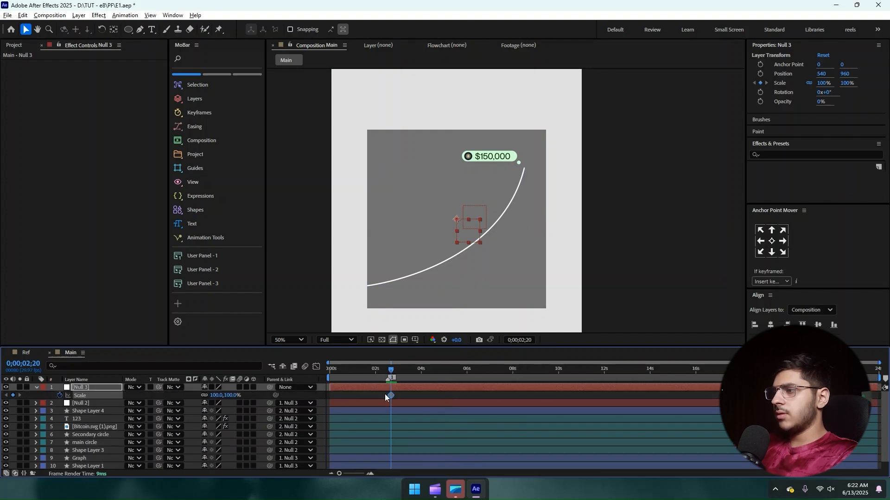
Step: Move Null 3's Scale keyframe to 0;00;00;00 and add a second one at 115% at 0;00;04;06
drag(391, 375, 320, 378)
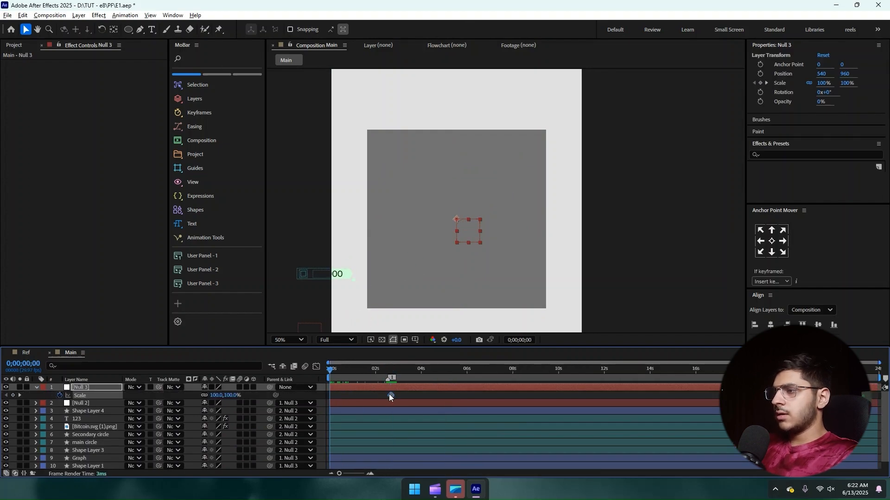
drag(337, 396, 388, 396)
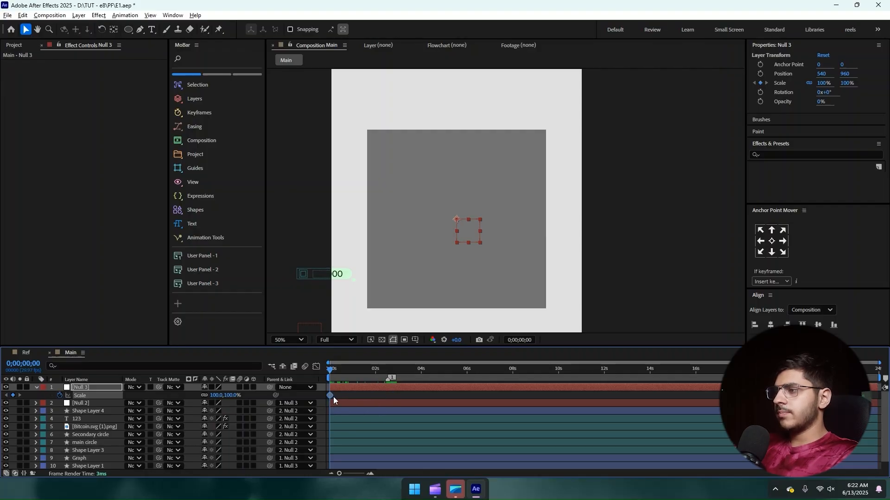
mouse_move(332, 377)
mouse_down()
mouse_move(452, 389)
mouse_move(394, 380)
mouse_move(425, 377)
mouse_up()
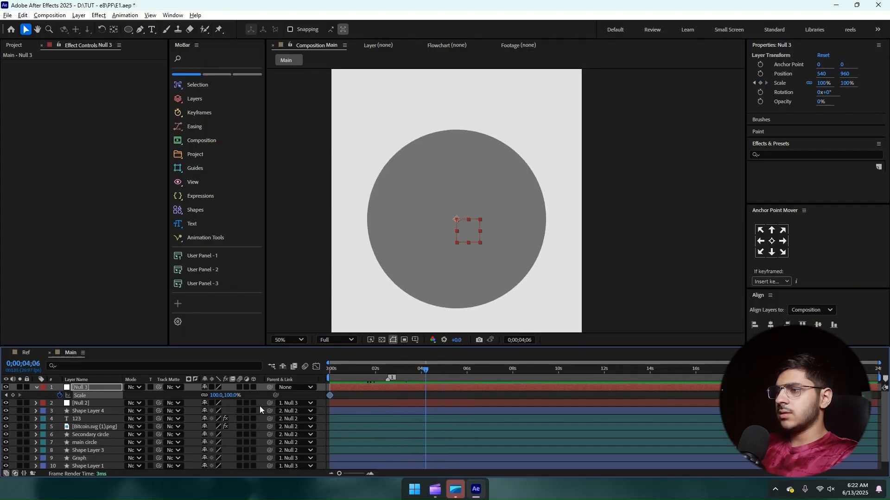
scroll(426, 225, down, 2)
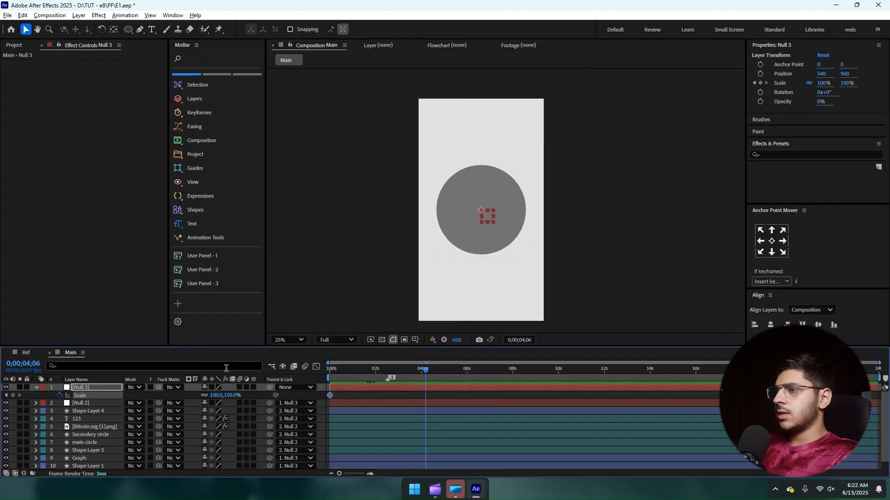
click(214, 395)
text(115)
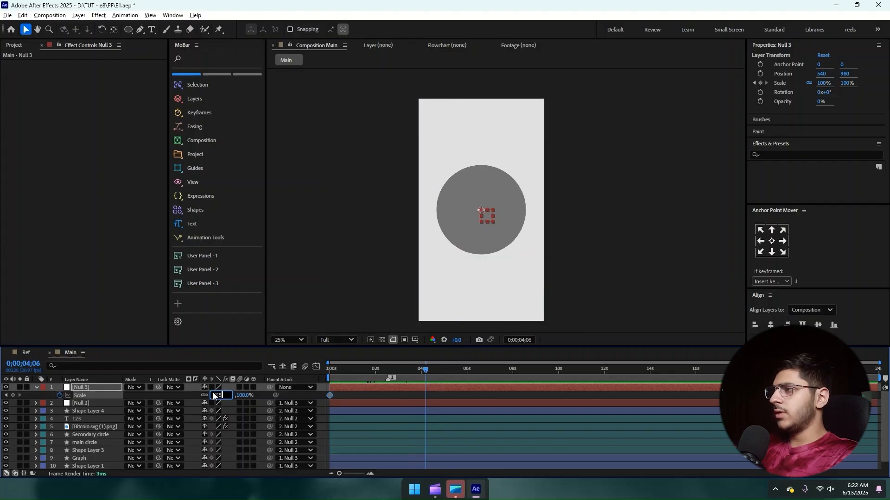
key(Return)
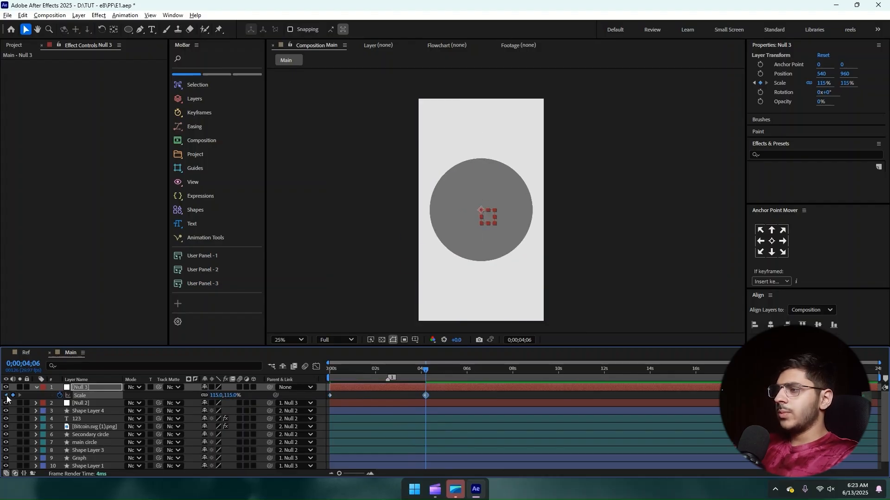
Step: Set Null 3's Scale keyframe at 0;00;00;00 to 85% and preview the animation
click(6, 395)
click(230, 396)
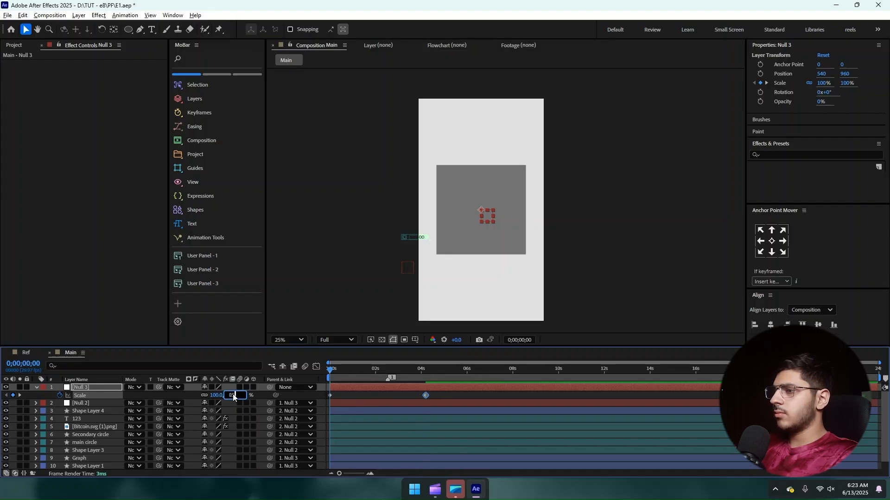
text(85)
key(Return)
click(371, 397)
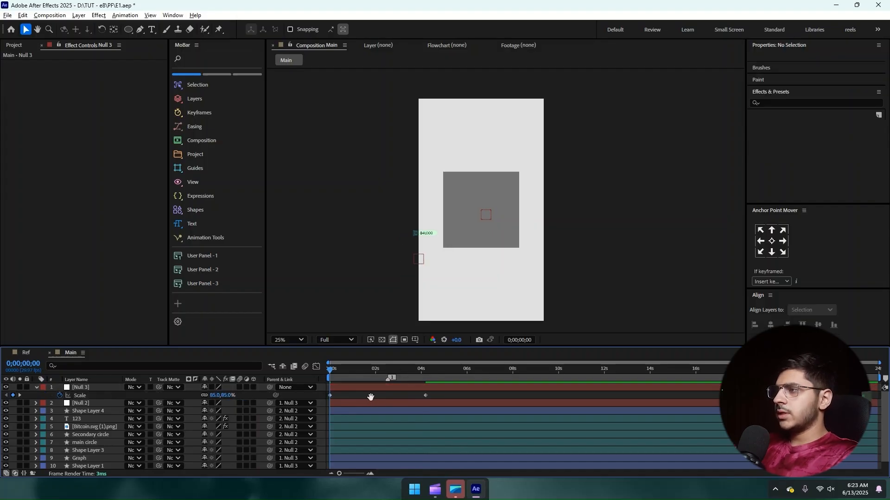
key(space)
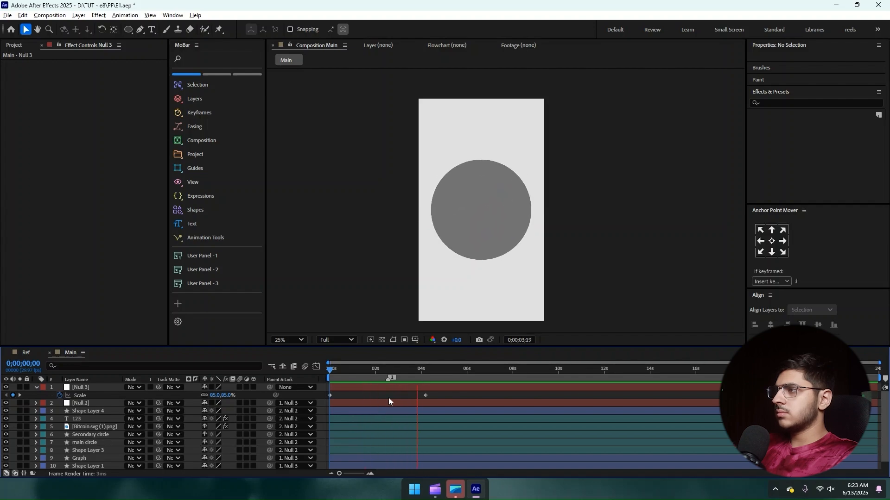
Step: Move Null 3's ending Scale keyframe out to about the 5-second mark
drag(426, 396, 439, 395)
click(452, 396)
click(450, 398)
Step: Check the circle's text in the Ref composition at 0;00;04;06 and add a two-line "Let us" / "explain" text layer in Main
click(26, 352)
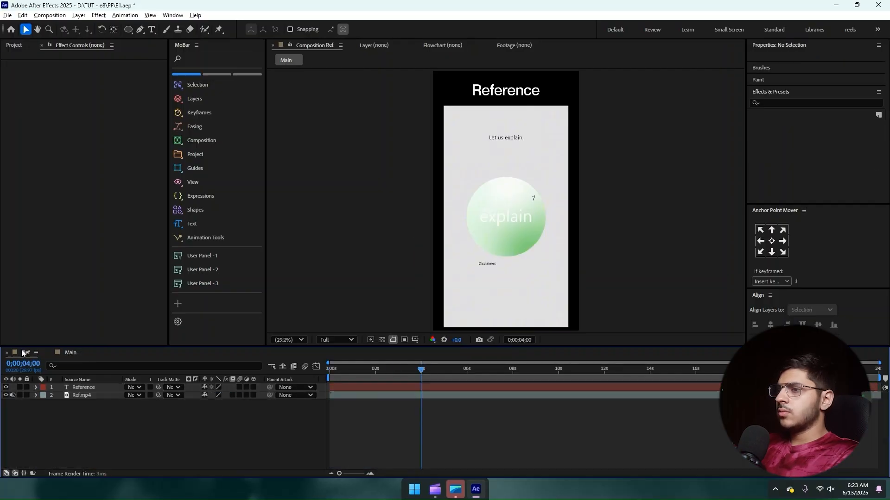
drag(391, 371, 425, 374)
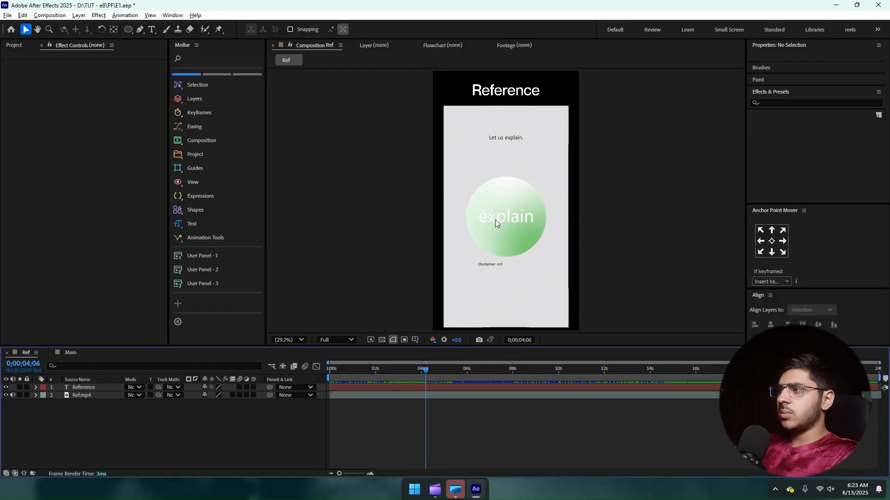
scroll(490, 198, up, 5)
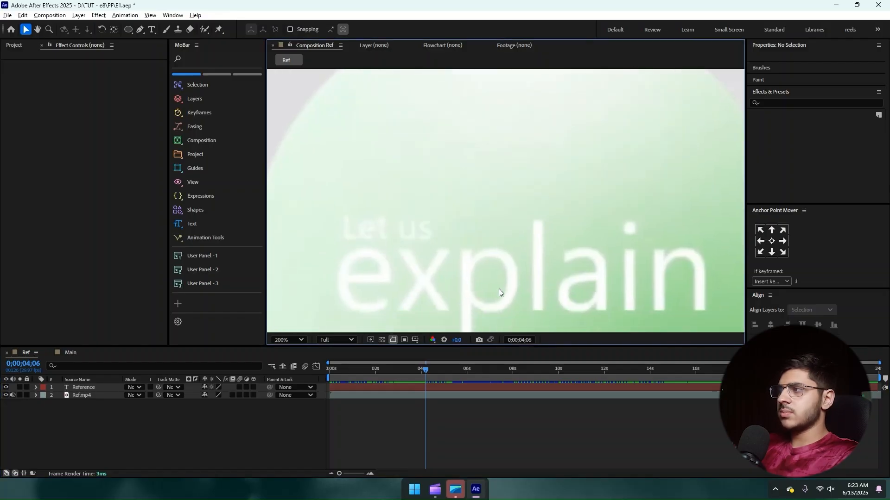
scroll(481, 278, down, 5)
click(70, 352)
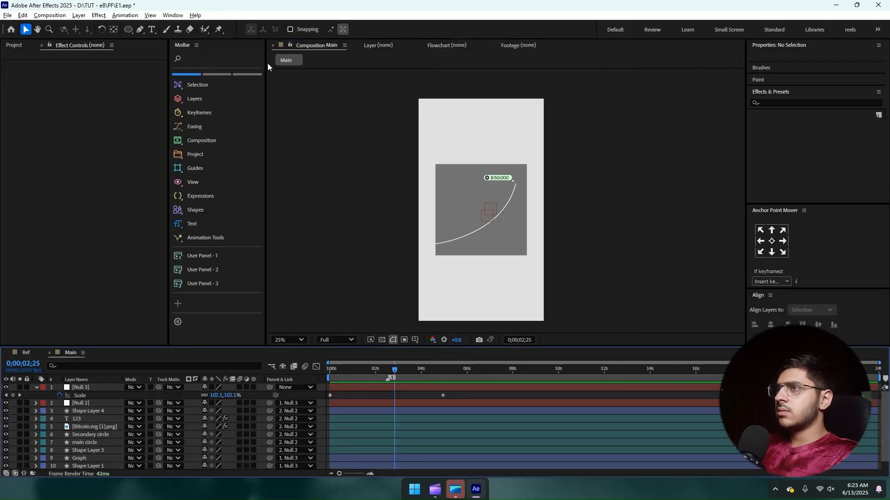
click(151, 30)
click(450, 216)
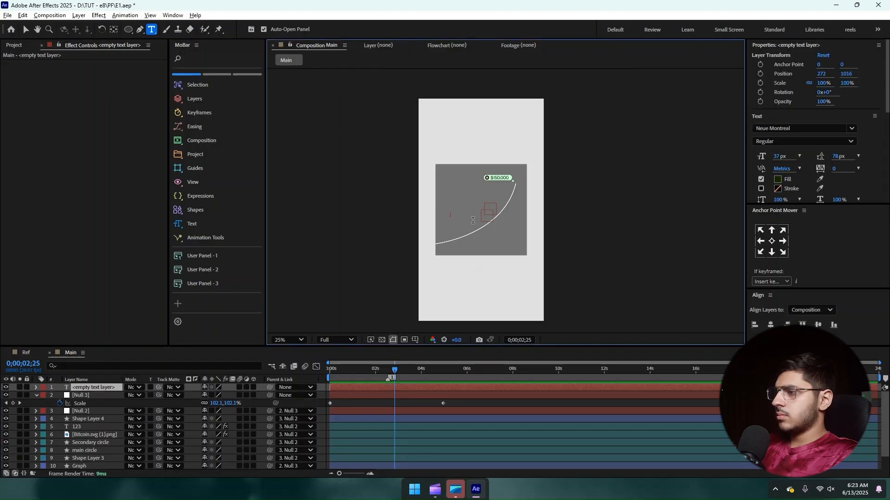
text(Let us)
key(Return)
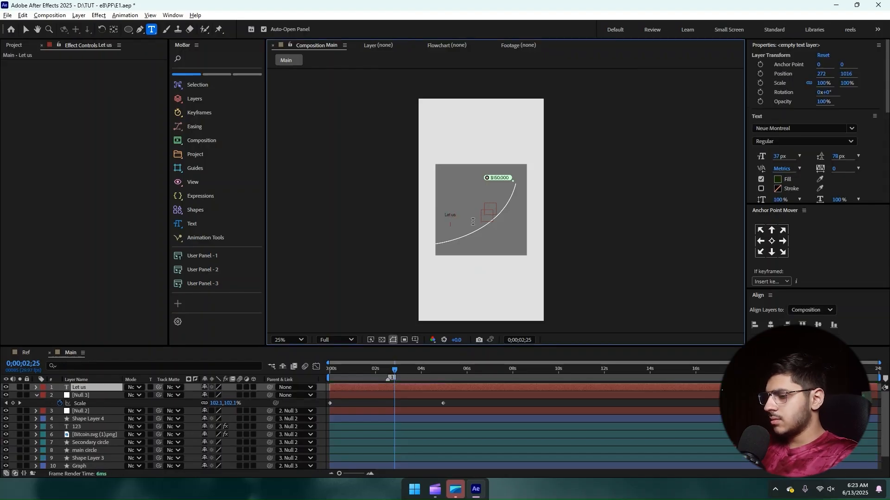
text(explain)
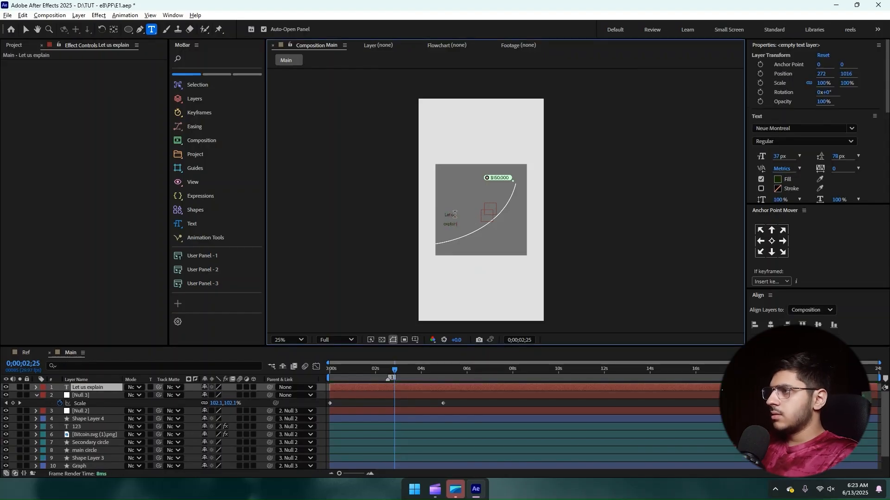
Step: Format "explain" at 192 px with 42 px leading, set the text to Medium, and move the layer to position 540, 1016
key(ctrl+a)
drag(837, 159, 827, 143)
click(443, 222)
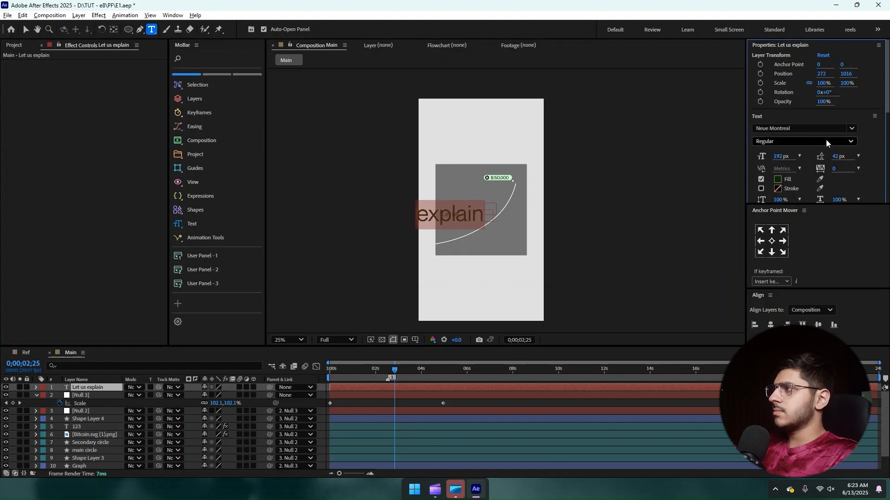
click(788, 141)
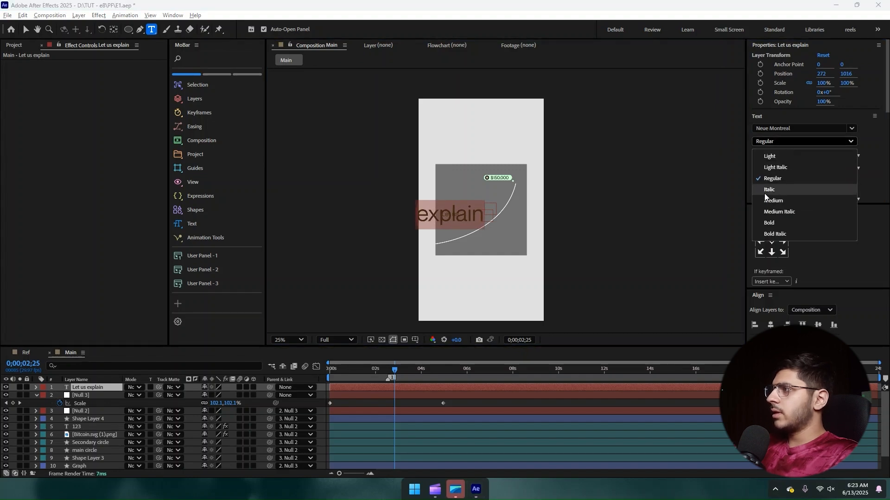
click(776, 201)
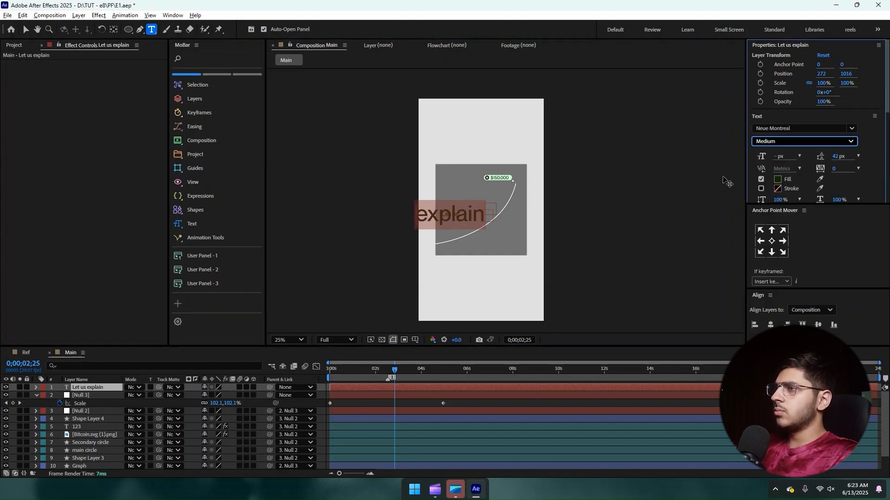
click(26, 29)
drag(457, 218, 484, 217)
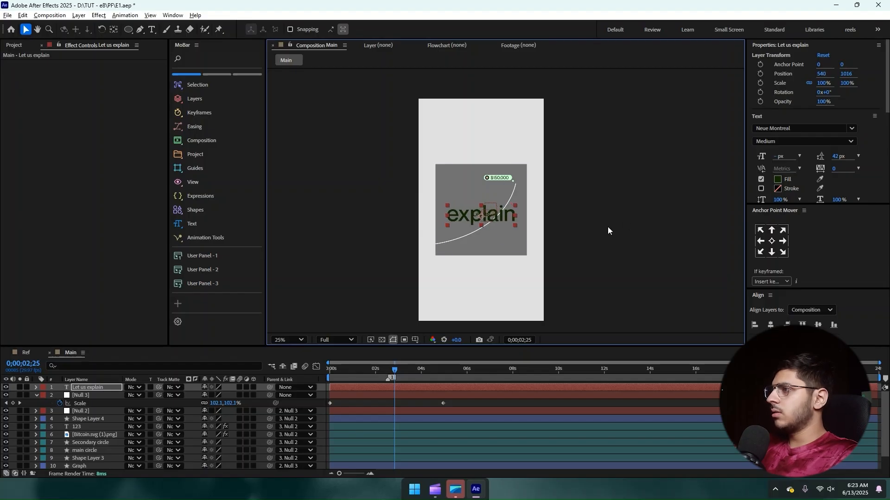
Step: Increase the leading of the "explain" line to 145 px and left-align the paragraph
double_click(466, 215)
drag(837, 156, 883, 155)
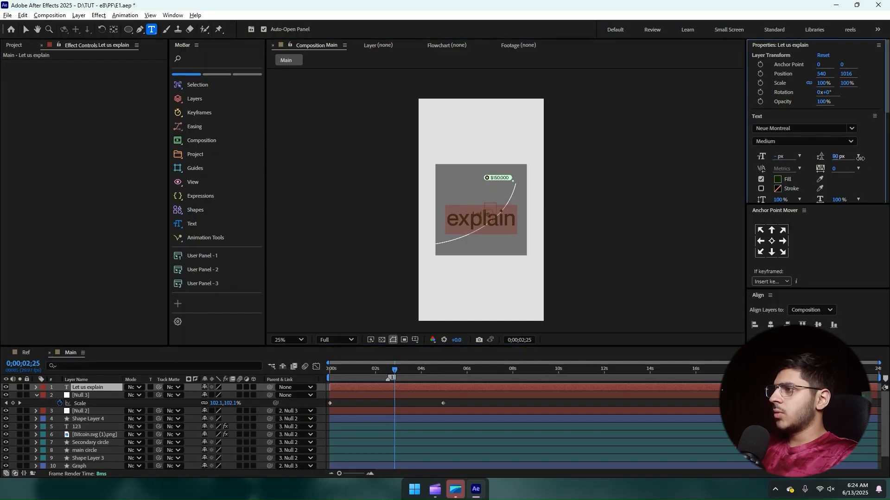
scroll(869, 174, down, 3)
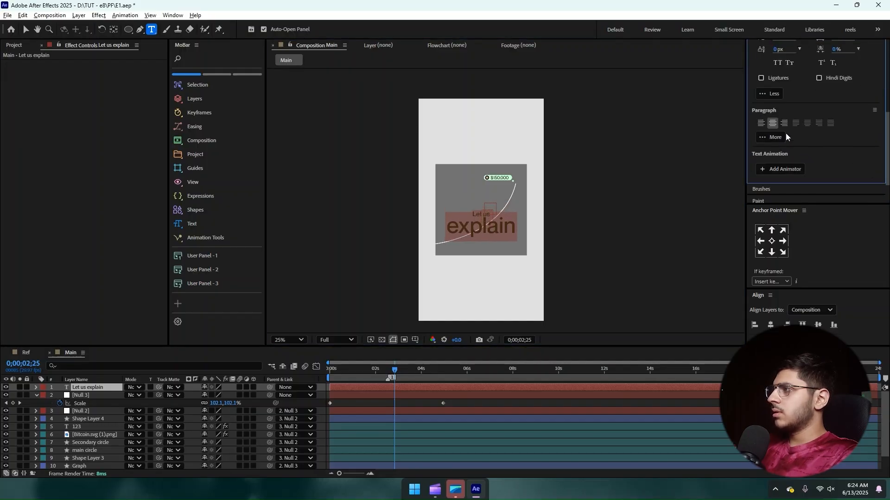
click(761, 123)
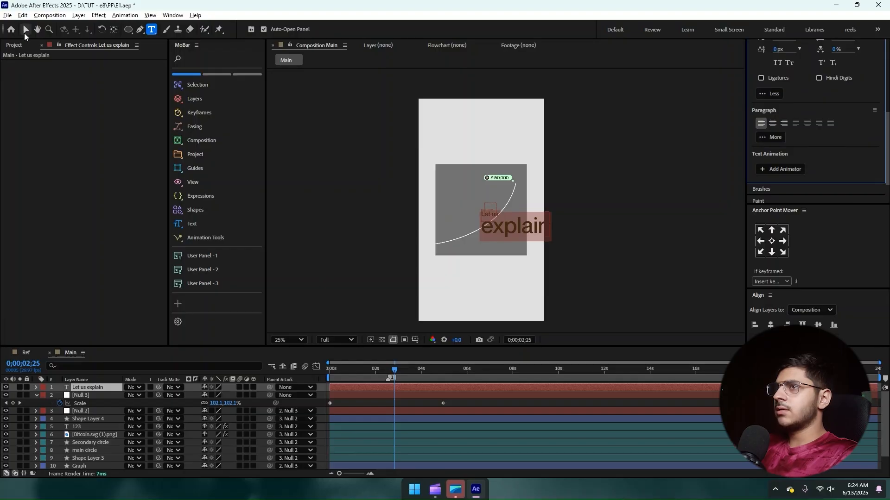
click(25, 32)
Step: Indent the "Let us" line by one space so it lines up with the start of "explain"
scroll(494, 222, up, 4)
scroll(491, 224, down, 2)
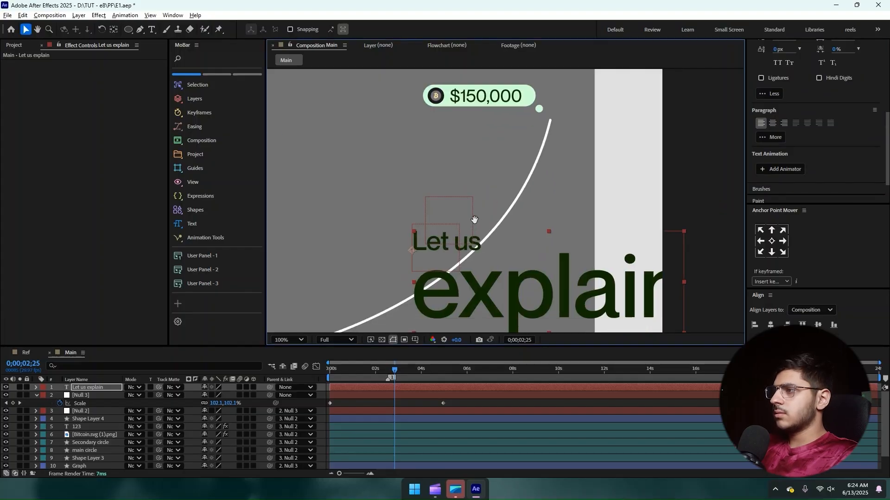
double_click(454, 235)
click(424, 255)
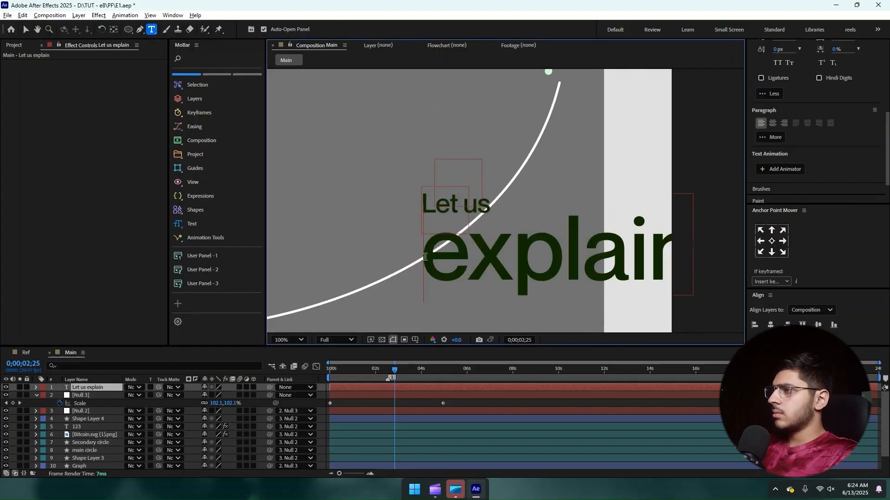
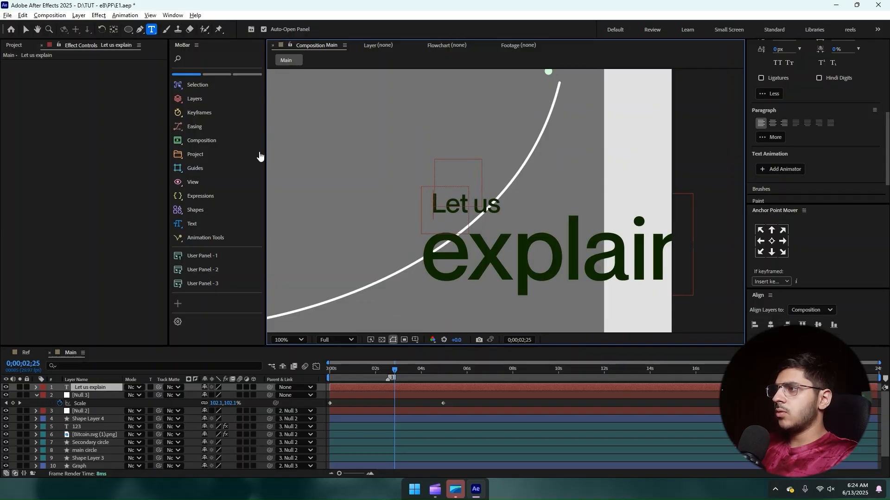
key(Escape)
key(v)
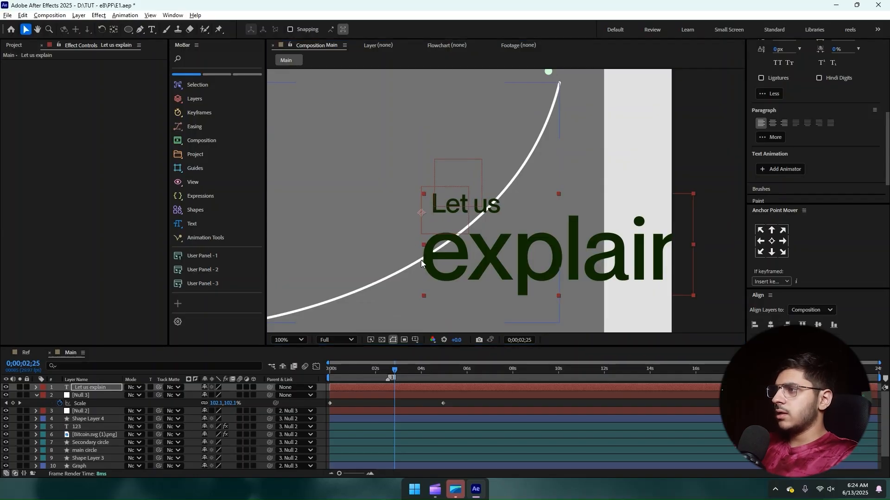
double_click(432, 206)
drag(433, 205, 433, 229)
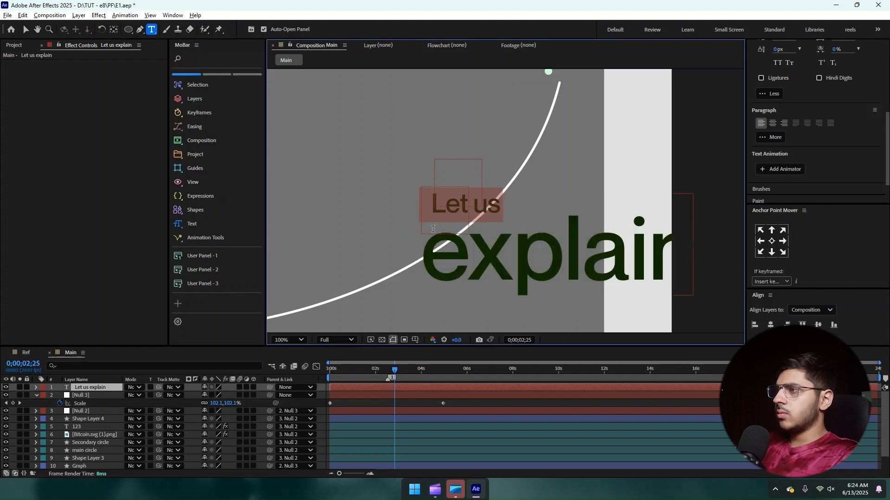
click(430, 210)
key(BackSpace)
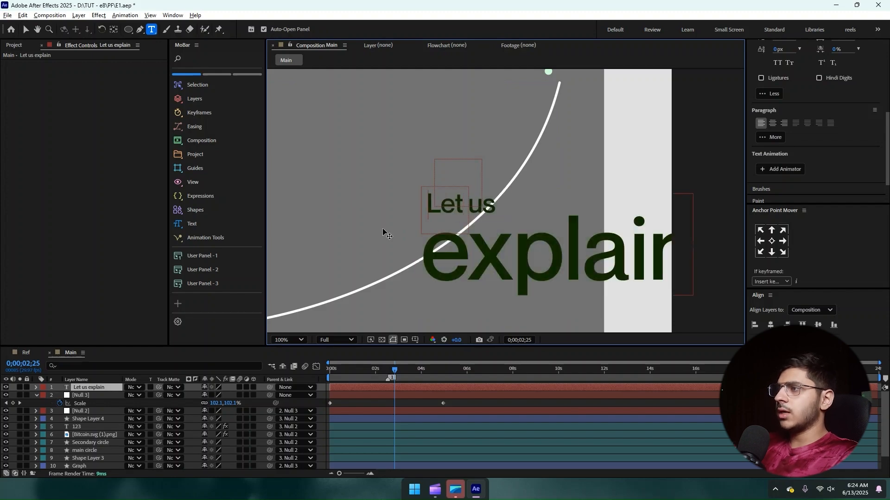
click(25, 29)
Step: Center the text layer's anchor point, move the text to the middle of the gray square, and preview the animation
scroll(458, 174, down, 3)
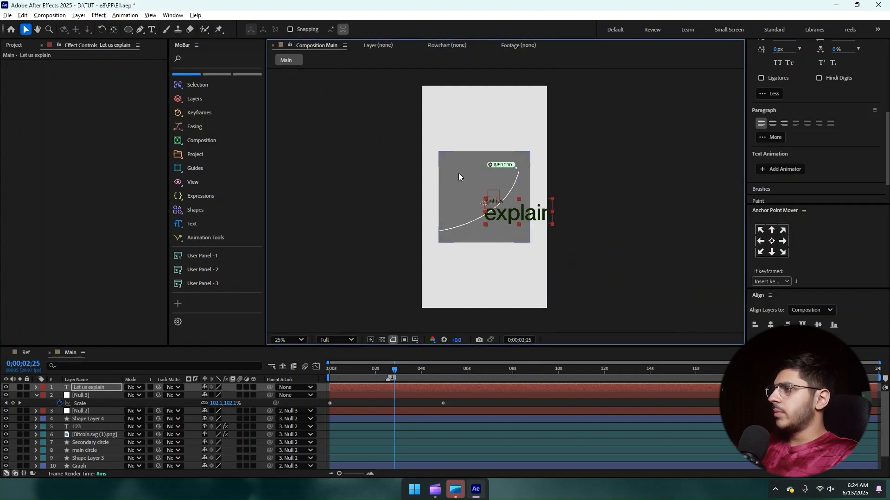
click(771, 241)
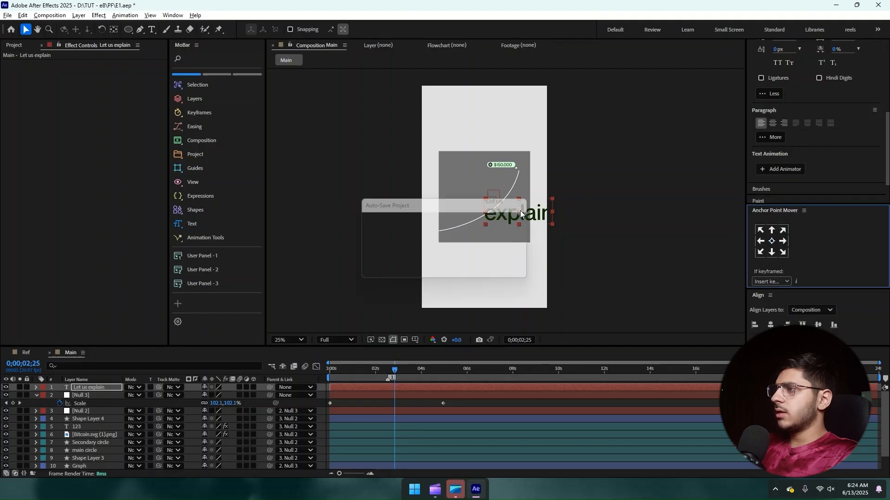
drag(486, 208, 484, 205)
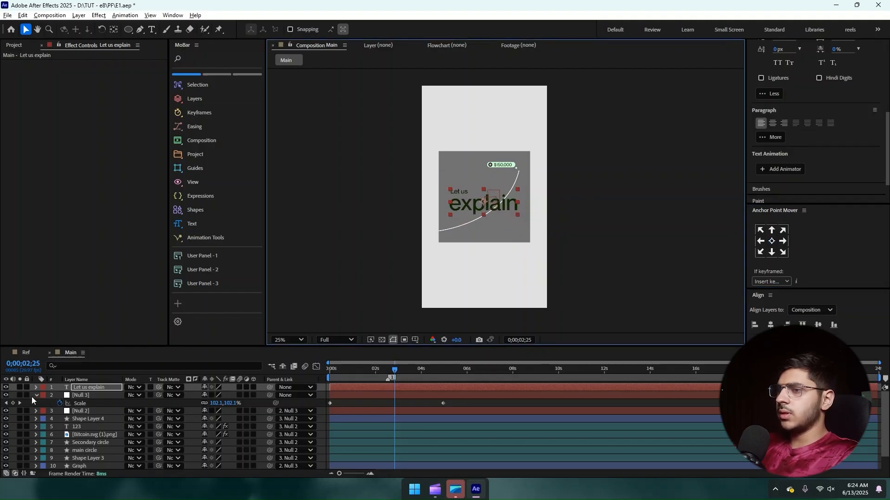
click(37, 395)
drag(371, 372, 297, 378)
key(space)
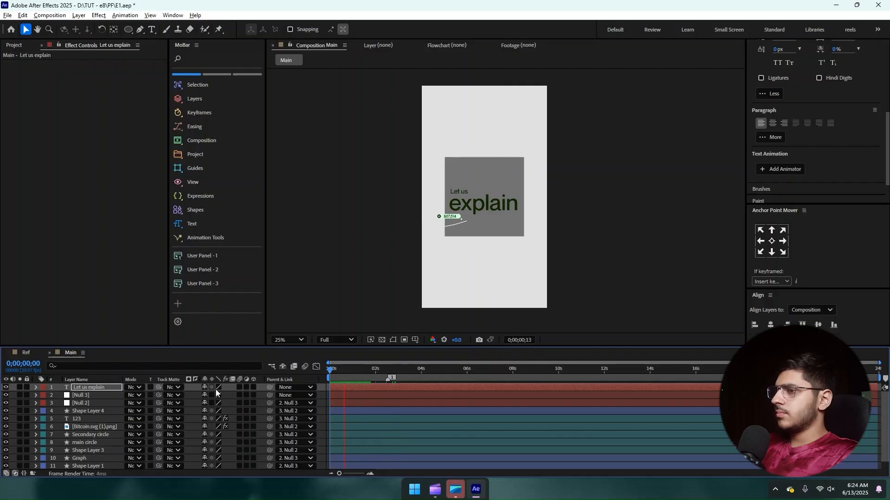
Step: Place the Let us explain layer directly below Null 3, parent it to Null 3, and preview the animation
mouse_move(94, 387)
mouse_down()
mouse_move(93, 450)
mouse_move(95, 397)
mouse_up()
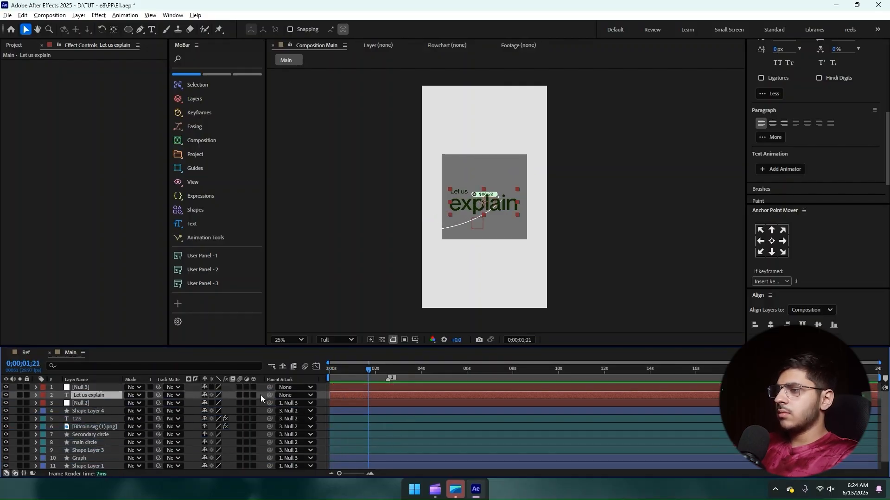
drag(269, 396, 93, 387)
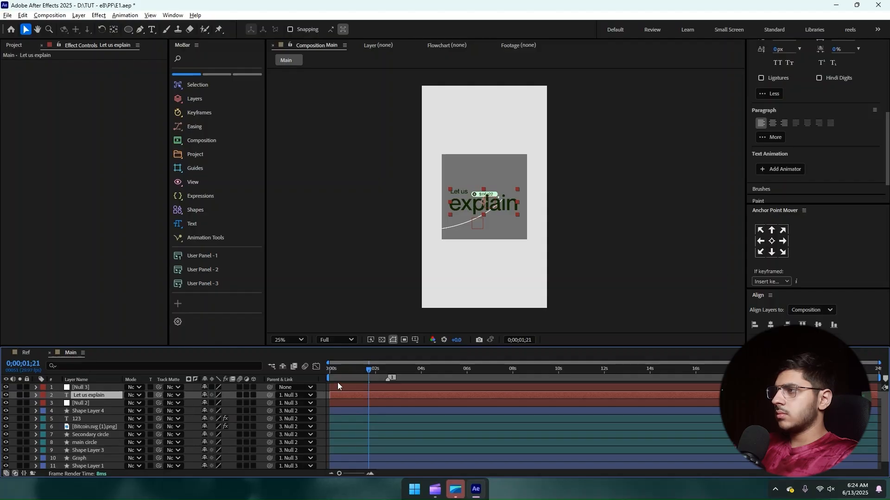
key(space)
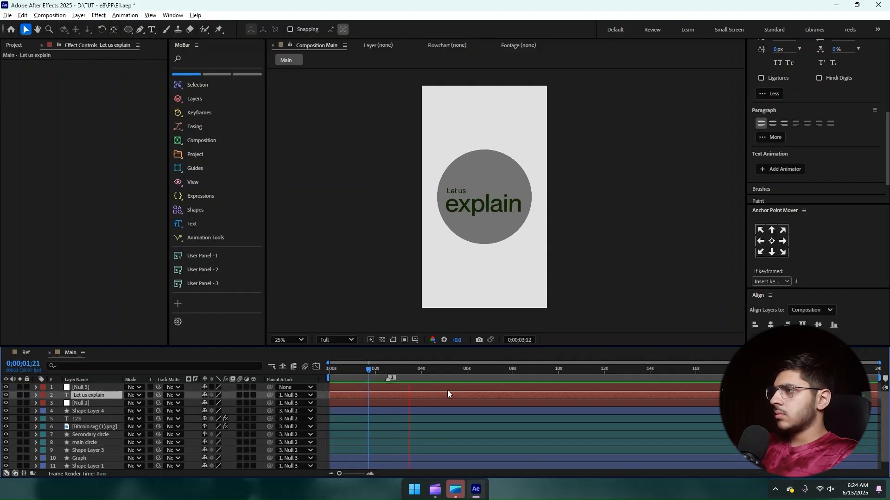
key(space)
Step: Compare with the Ref composition and keyframe the Let us explain layer's Scale at 95% at 0;00;03;08
drag(413, 372, 379, 371)
click(25, 353)
click(55, 352)
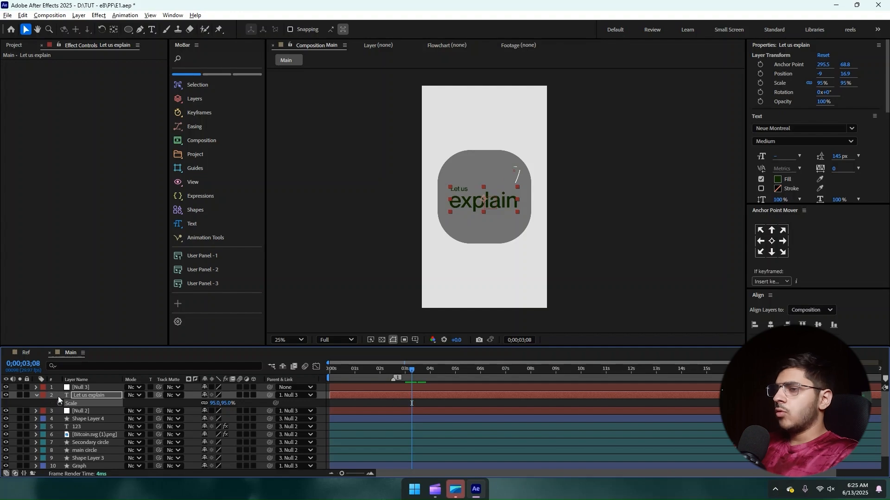
click(59, 404)
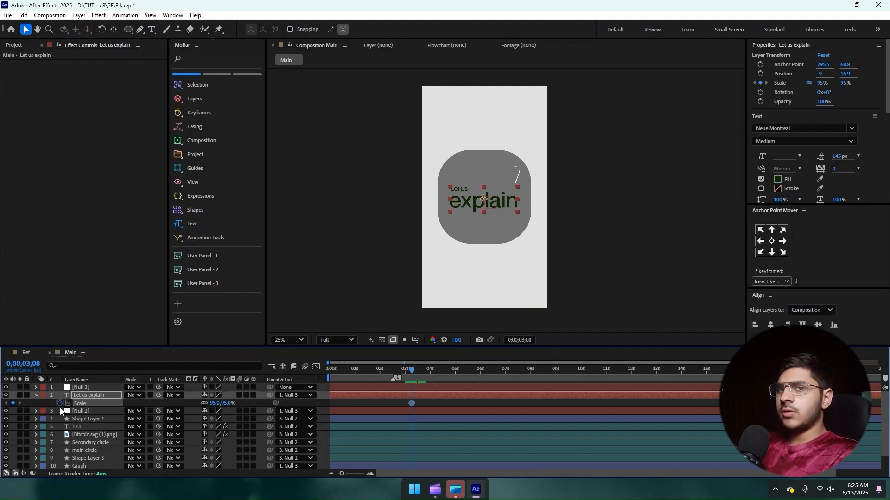
scroll(388, 399, up, 4)
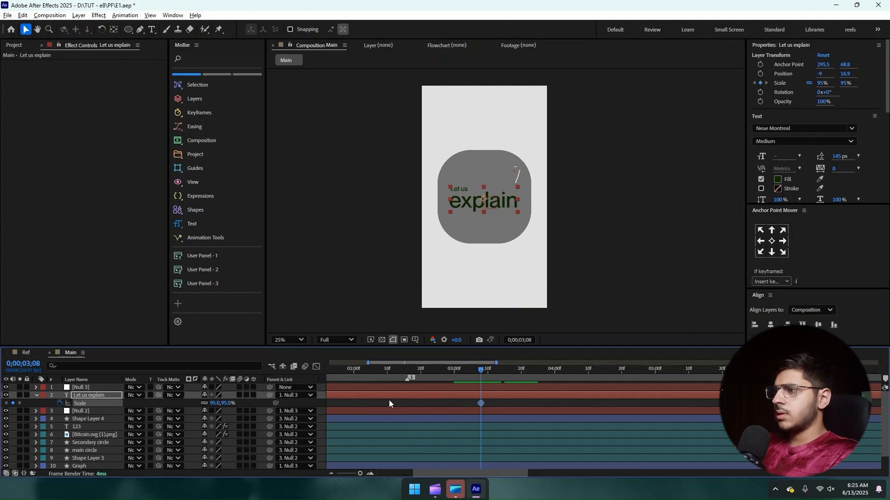
drag(415, 401, 489, 398)
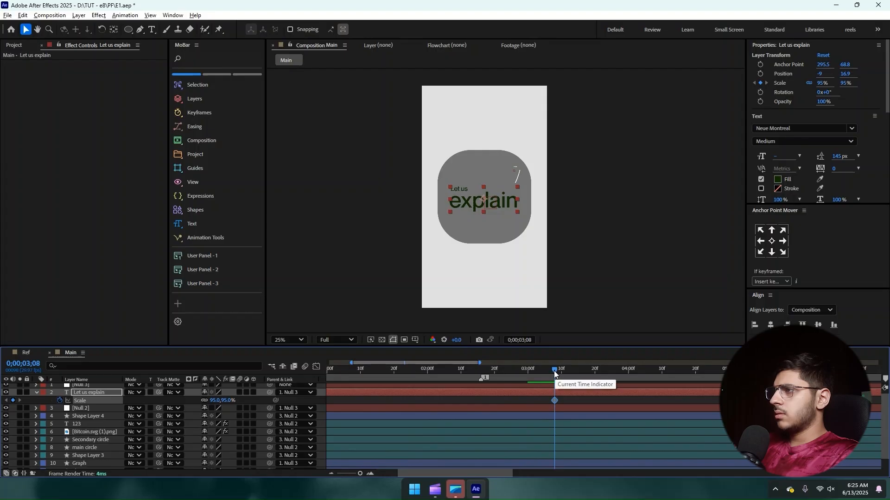
Step: Set the "Let us explain" layer's scale to 0% at 0;00;03;01
drag(556, 372, 530, 385)
scroll(557, 402, up, 2)
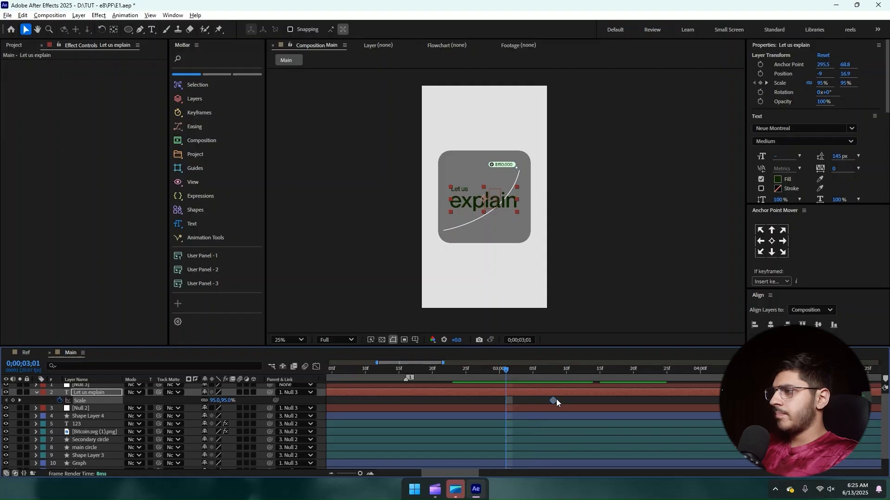
click(213, 400)
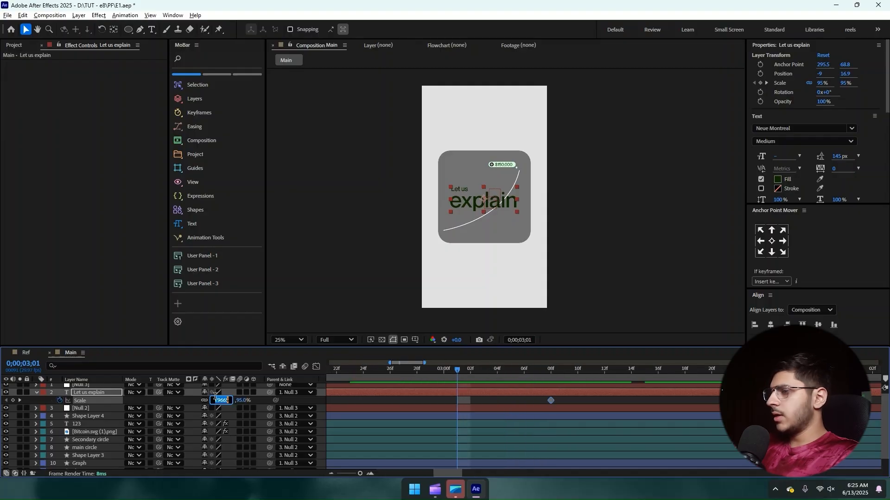
text(0)
key(Return)
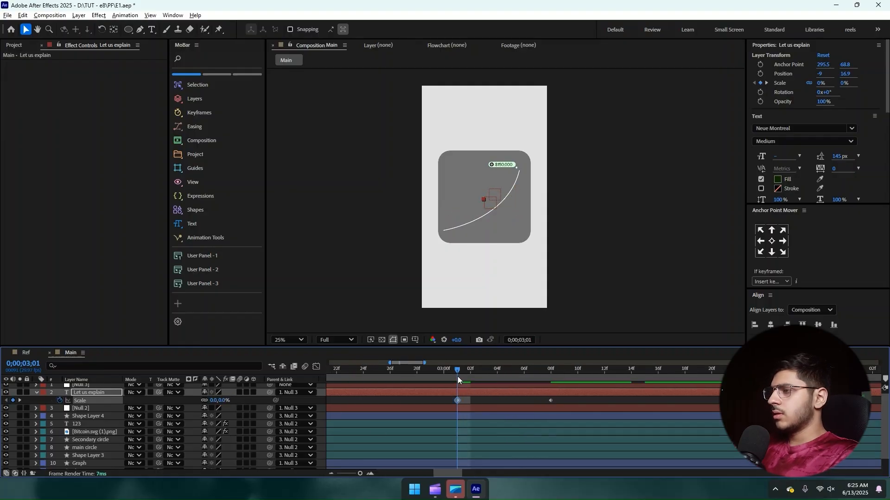
Step: Start opacity keyframes on the "Let us explain" layer with 0% at 0;00;03;05
drag(457, 376, 503, 379)
key(t)
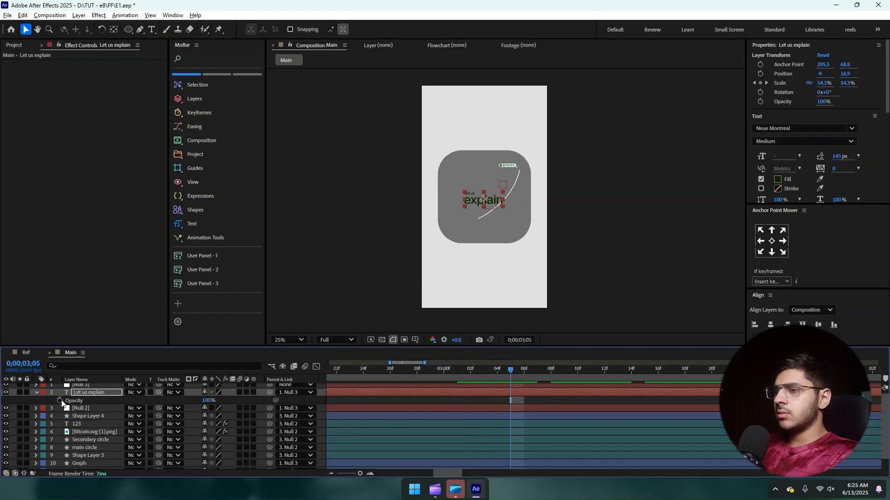
click(60, 400)
click(205, 401)
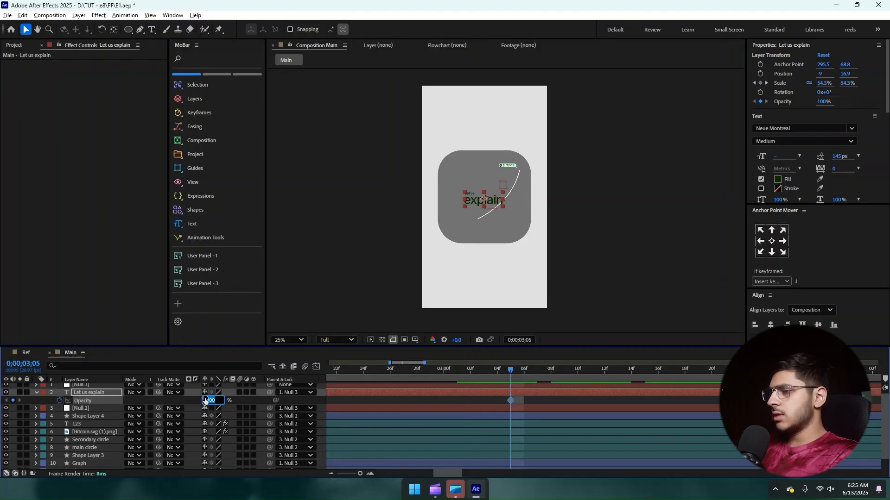
text(0)
key(Return)
Step: Set the "Let us explain" layer's opacity to 100% at 0;00;03;07 and preview the animation
click(539, 375)
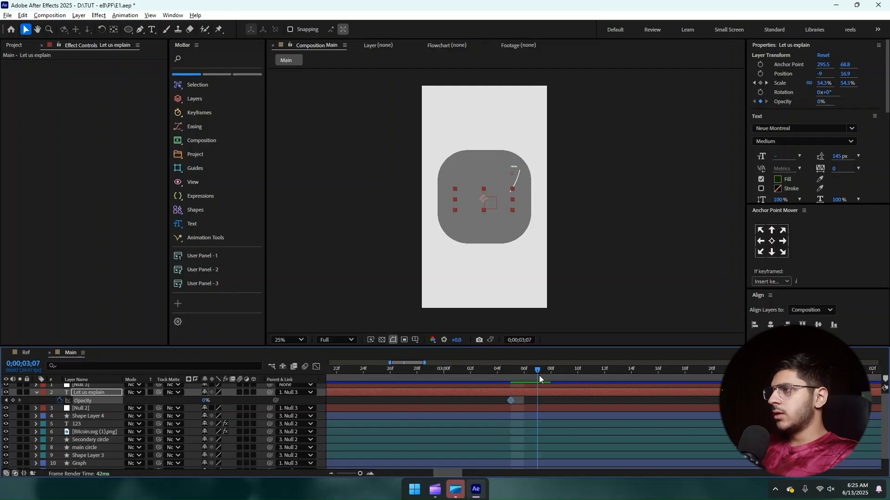
click(205, 401)
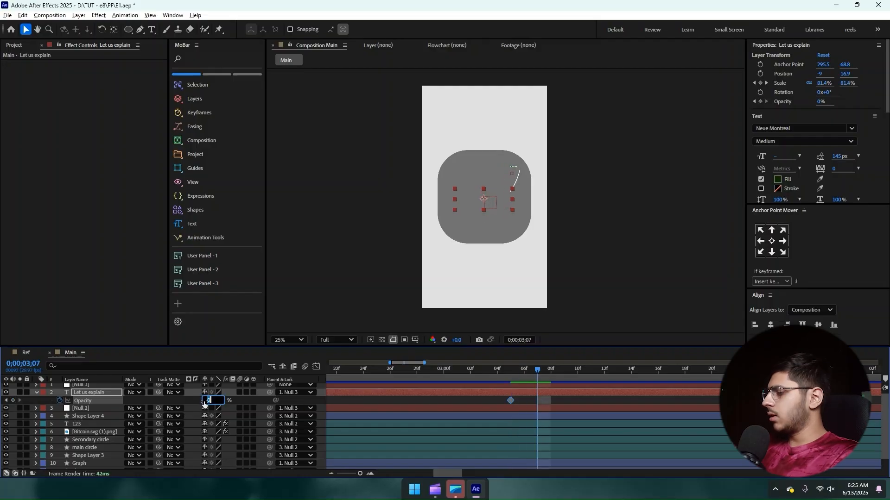
text(100)
key(Return)
key(space)
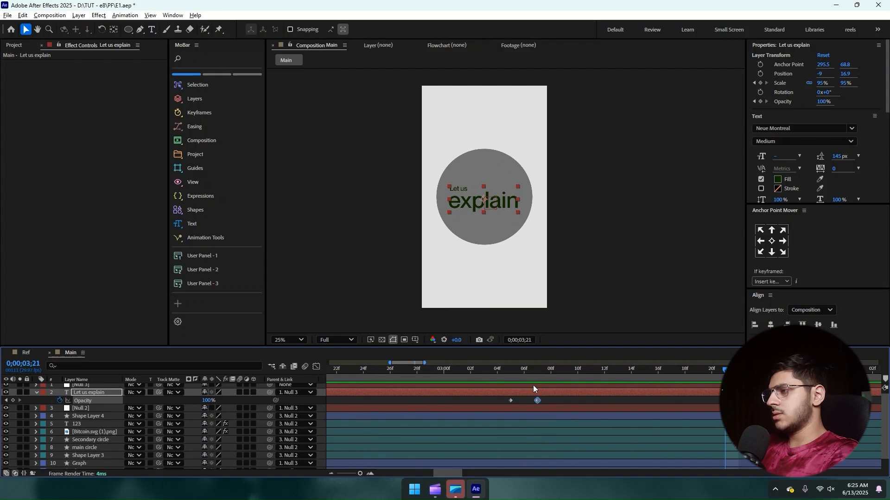
Step: Move the text's last scale keyframe to about 0;00;03;11, shift both opacity keyframes one frame earlier, and preview
key(u)
click(506, 402)
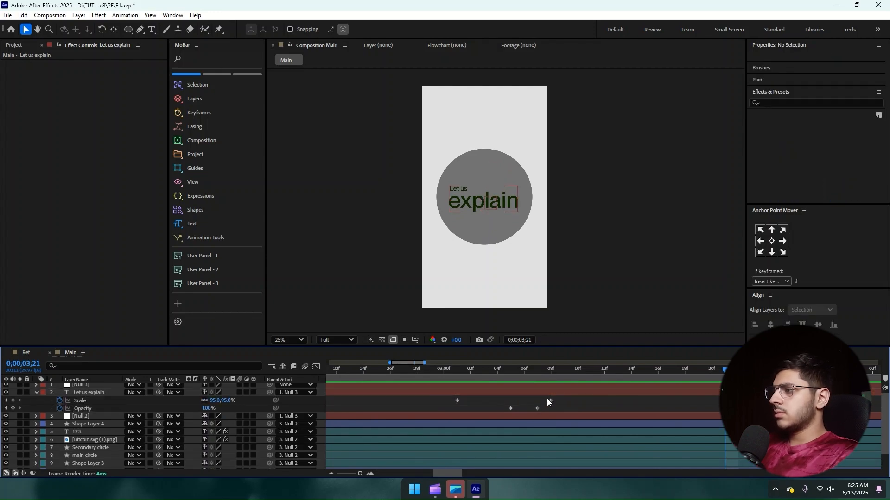
drag(551, 400, 512, 407)
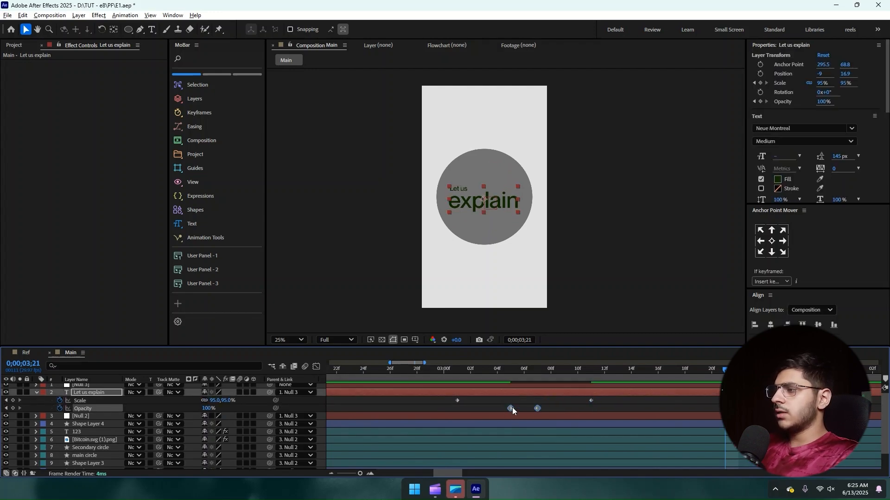
key(space)
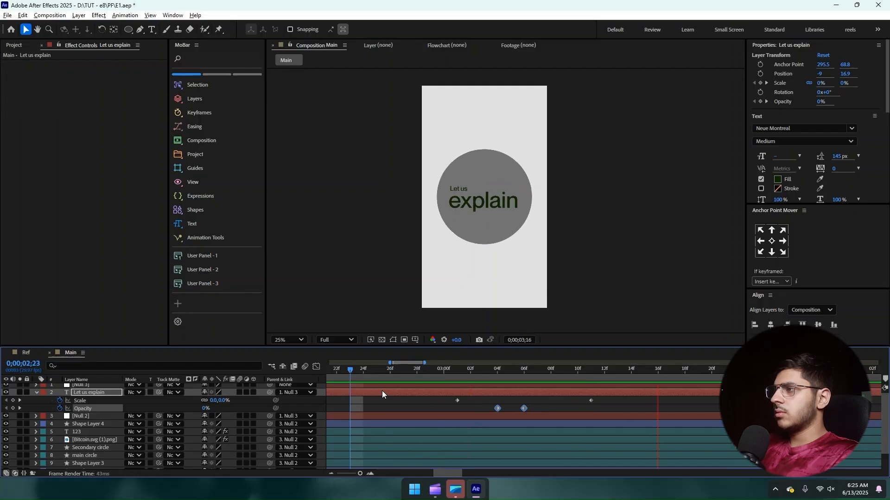
Step: Retime the text's opacity keyframes to about 0;00;03;05 and 0;00;03;08 and preview its entrance
mouse_move(525, 408)
mouse_down()
mouse_move(551, 408)
mouse_move(500, 408)
mouse_move(511, 408)
mouse_up()
click(391, 374)
key(space)
click(363, 378)
key(space)
key(space)
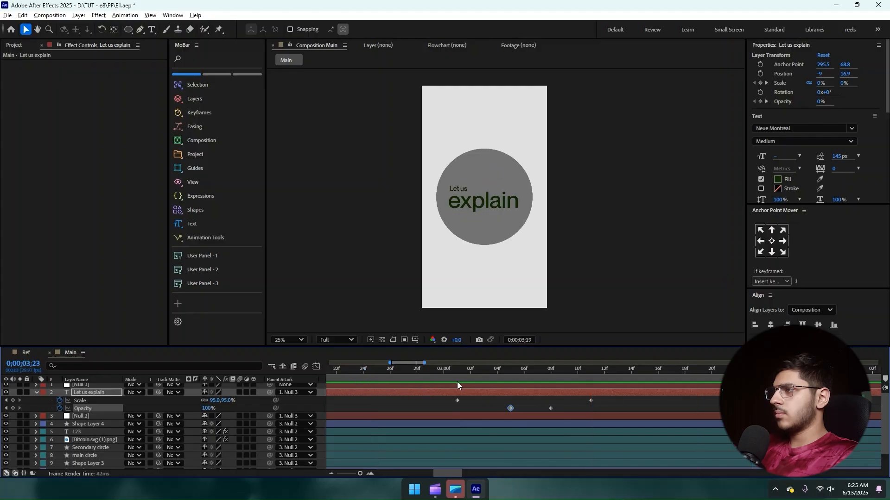
scroll(485, 393, down, 2)
key(space)
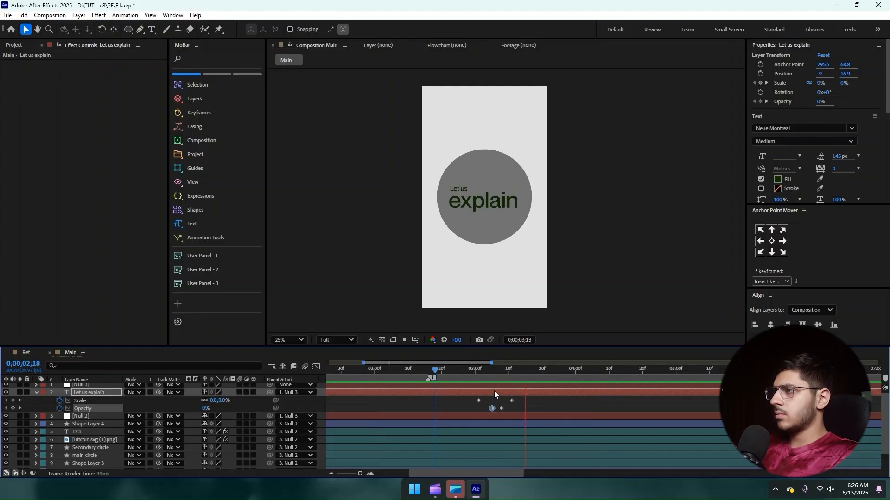
key(space)
Step: Ease the text's scale and opacity keyframes, reshape the scale speed graph to peak early and slow down gradually, and preview
drag(524, 399, 471, 410)
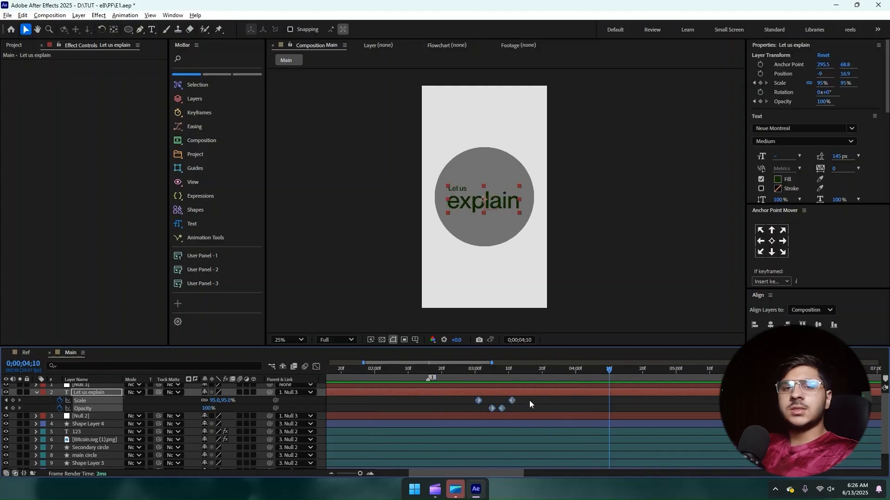
drag(529, 403, 360, 388)
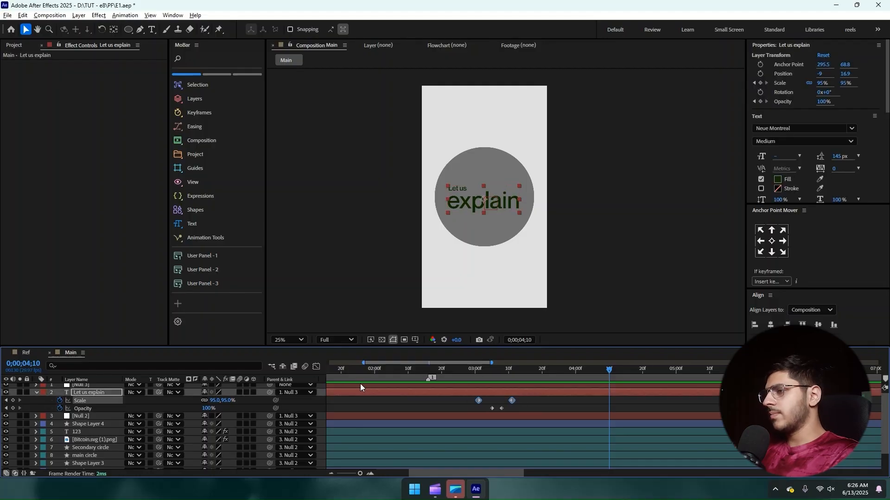
click(316, 367)
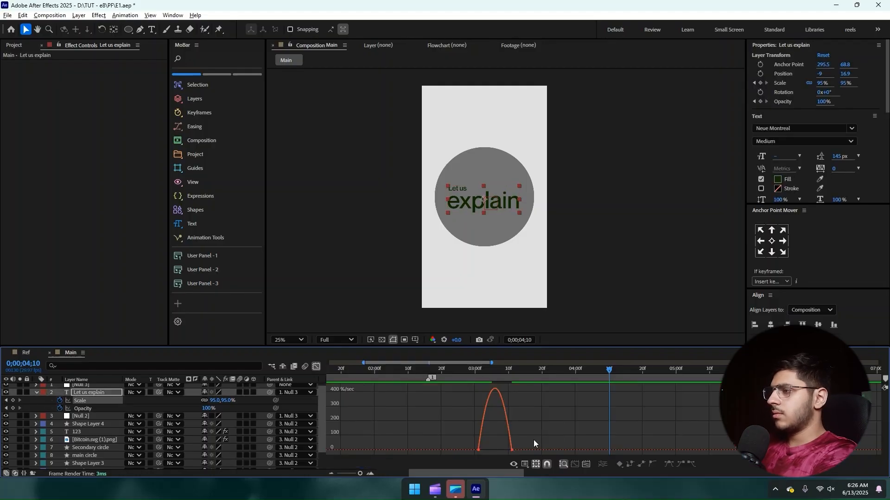
click(465, 379)
key(space)
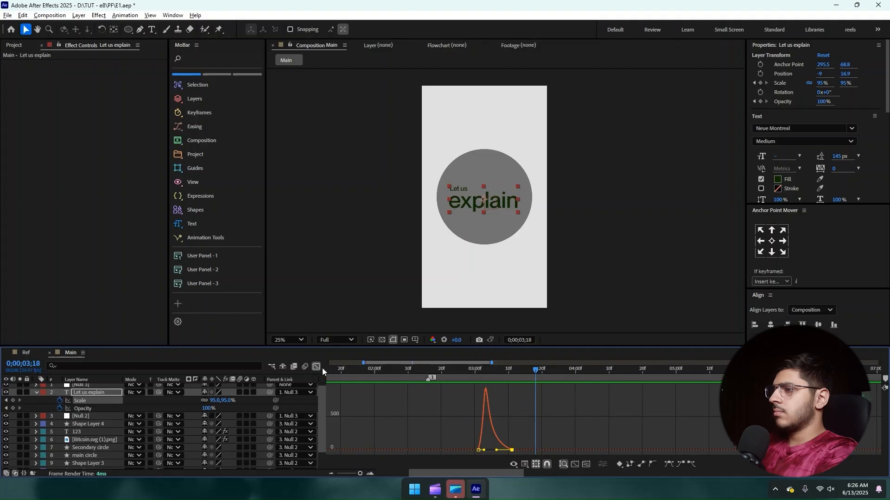
click(316, 368)
click(455, 379)
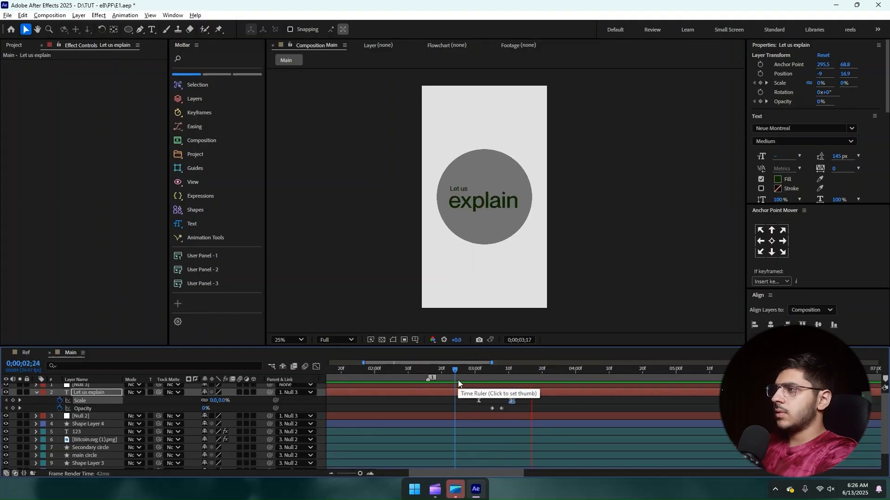
key(space)
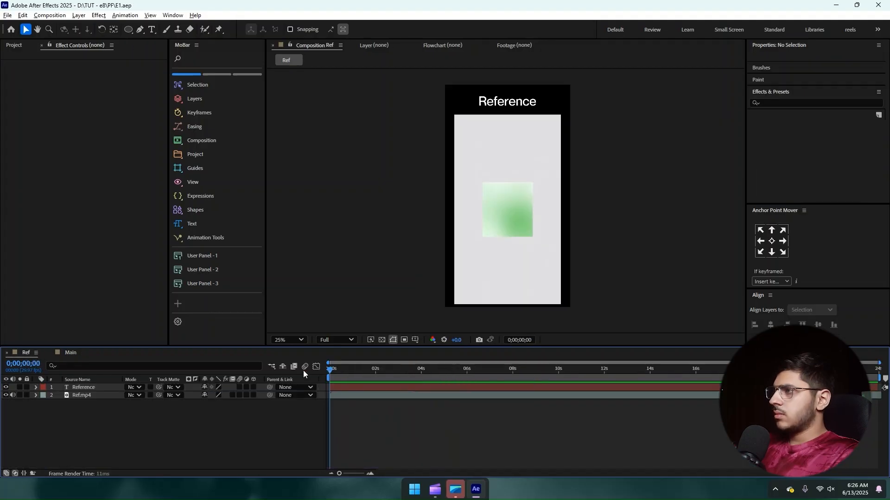
Step: Play the start of the Ref composition to study its green gradient background, and return to the Main composition
key(space)
key(space)
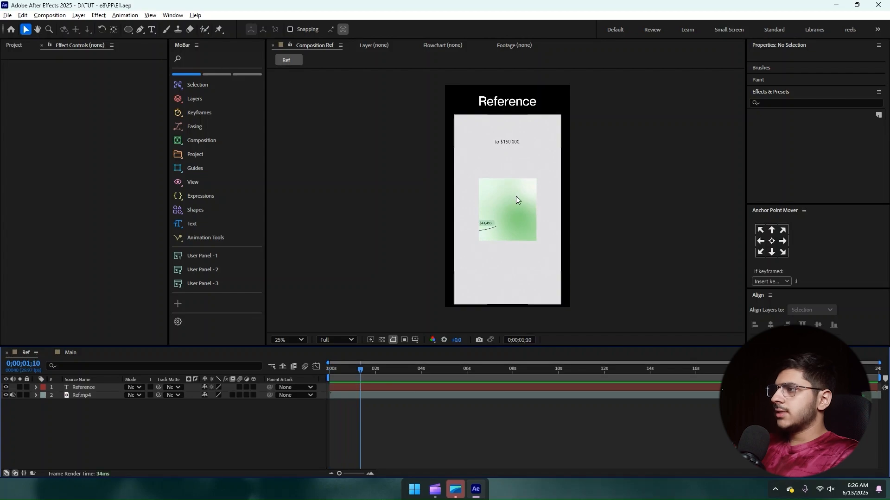
click(72, 353)
Step: Create a 1080 x 1920 px composition named BG and save the project
click(22, 45)
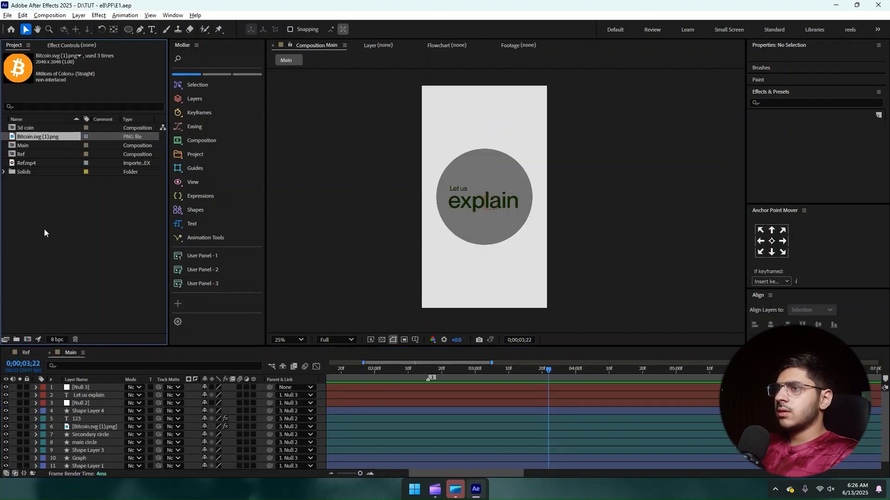
right_click(70, 260)
click(103, 265)
text(BG)
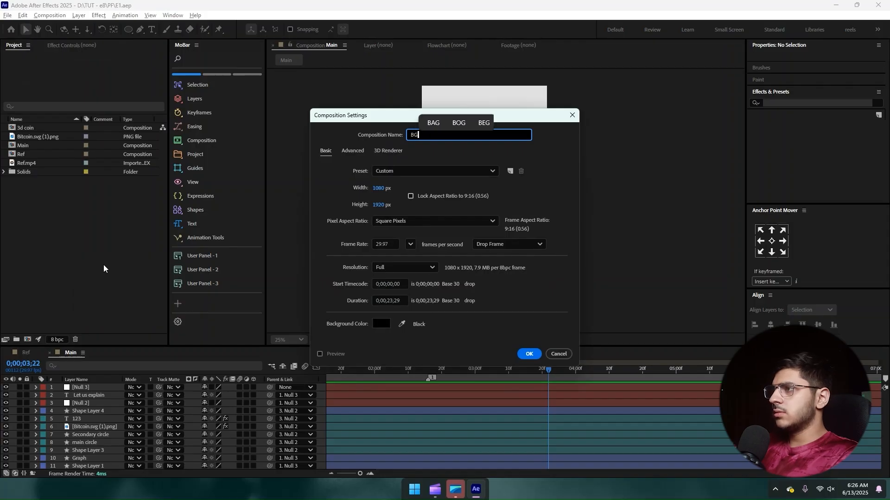
key(Return)
click(104, 271)
key(ctrl+s)
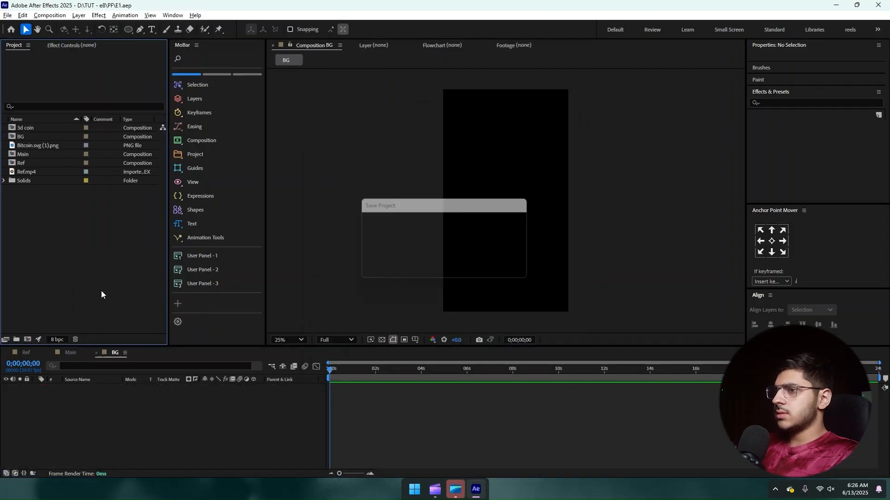
Step: Add a full-frame rectangle shape layer to the BG composition and apply the 4-Color Gradient effect to it
click(125, 31)
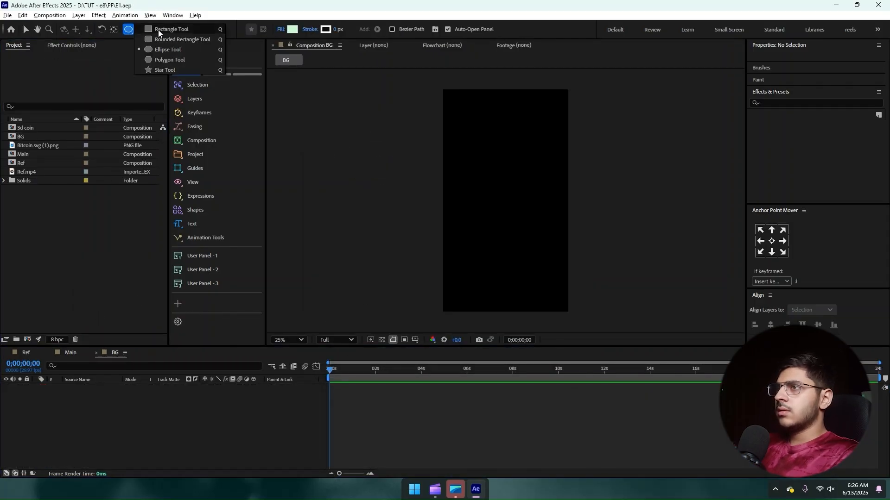
click(159, 29)
double_click(129, 30)
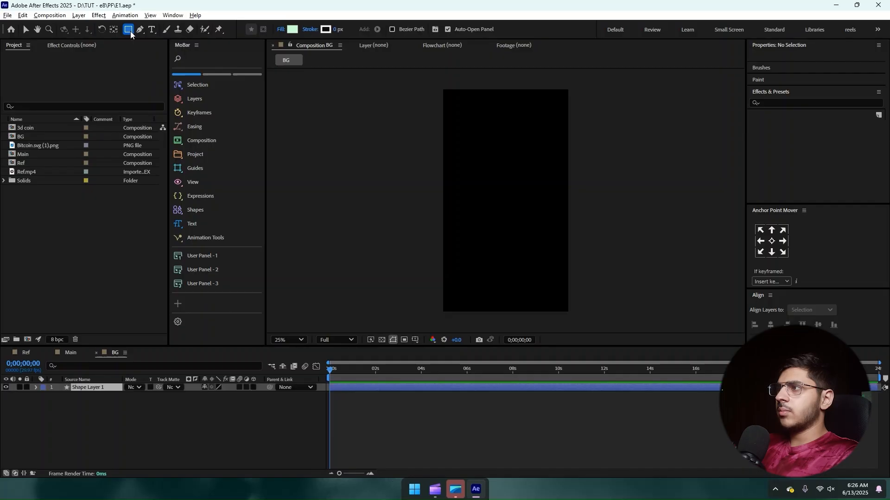
key(v)
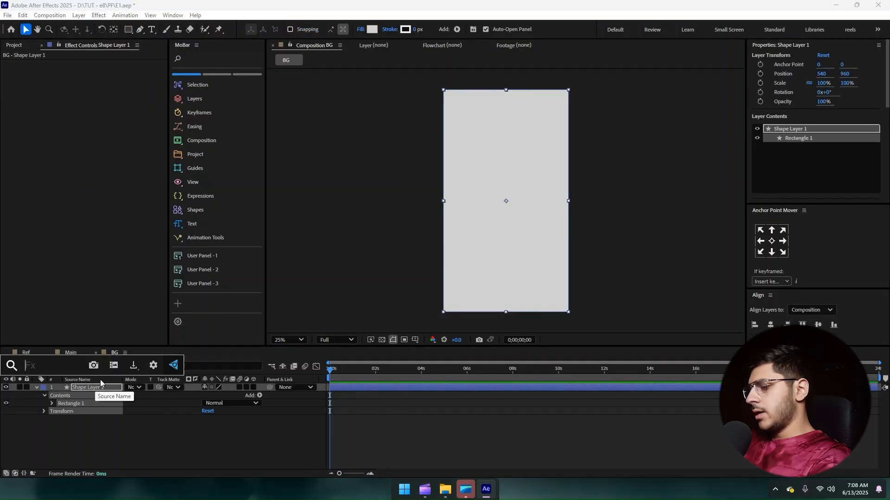
text(4)
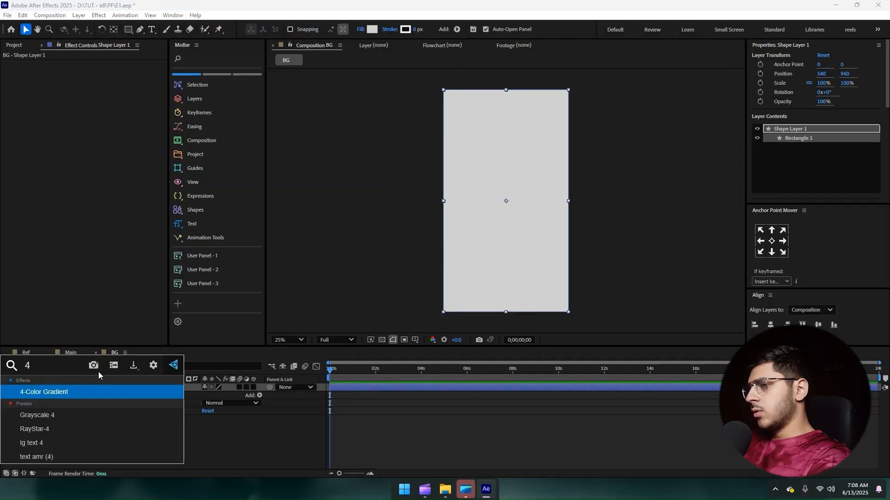
click(61, 392)
Step: Set Color 1 of the 4-Color Gradient to light green DAFFE9
click(96, 87)
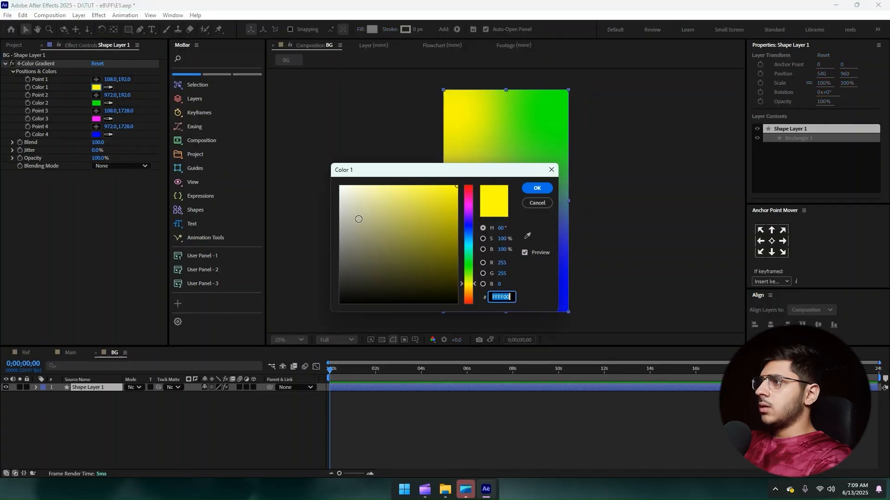
click(373, 183)
drag(470, 282, 467, 257)
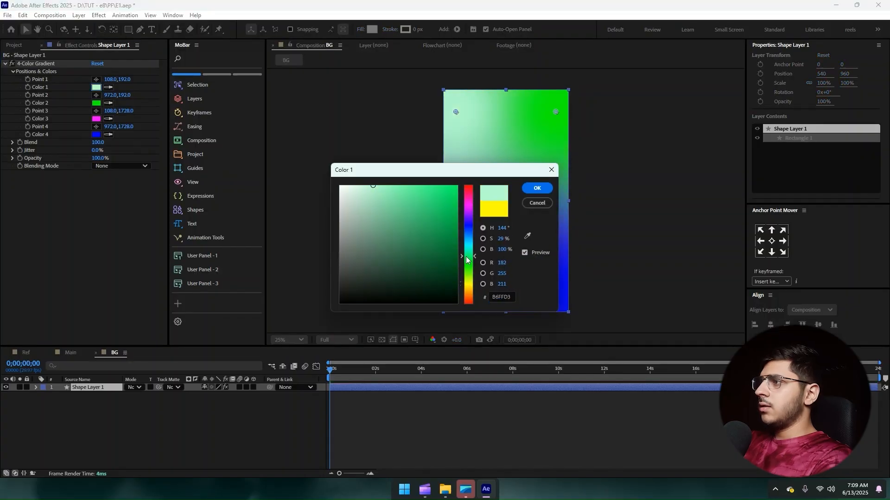
click(509, 297)
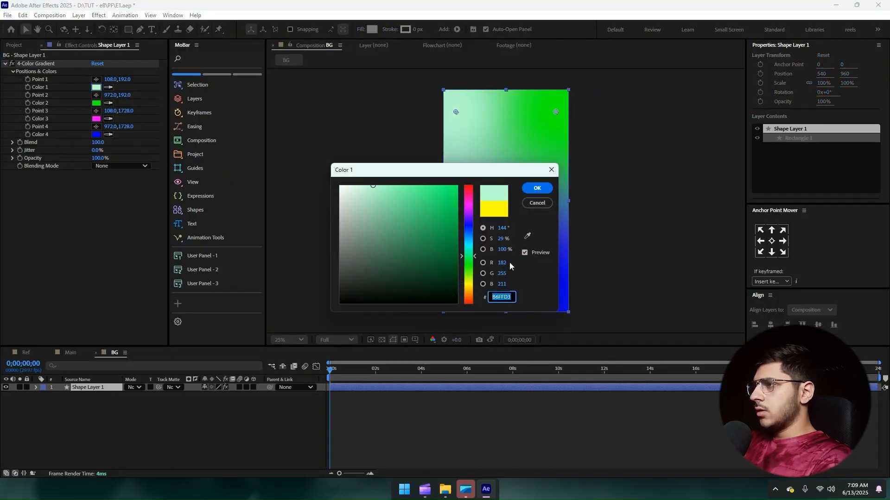
click(365, 184)
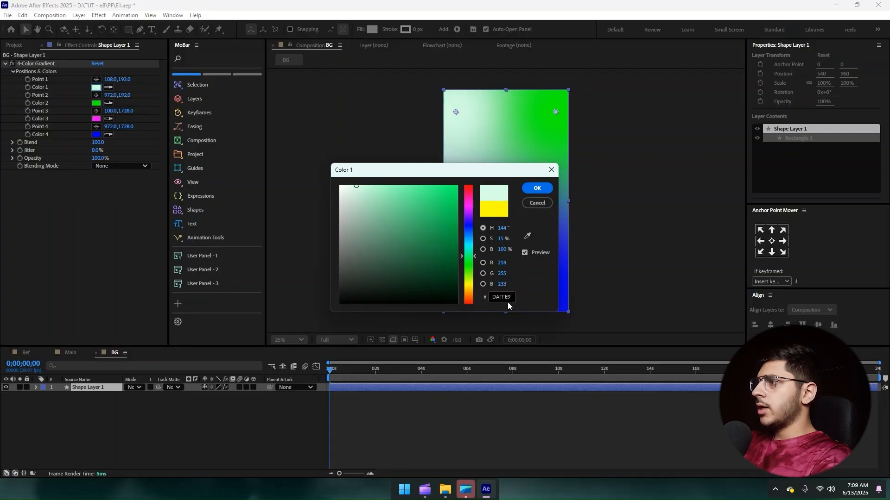
click(536, 188)
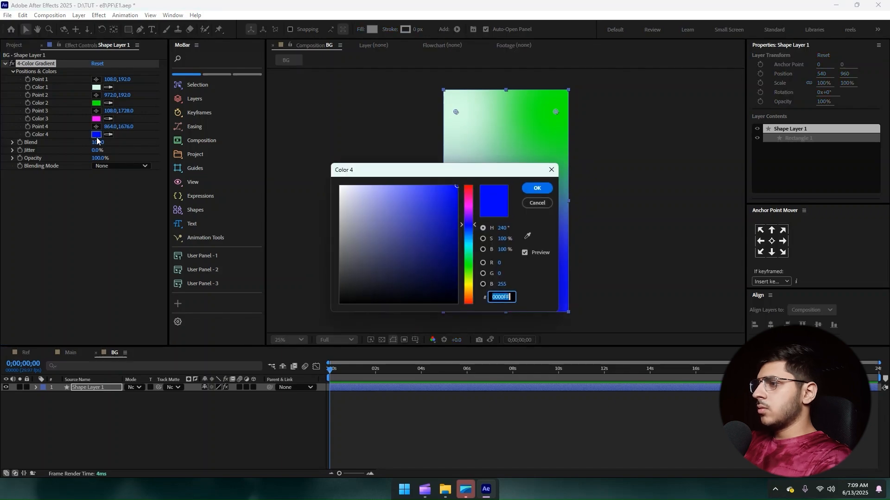
Step: Set Color 4 of the gradient to DAFFE9, and move Point 2 to about 984, 164 and Point 3 to about 64, 1772
text(DAFFE9)
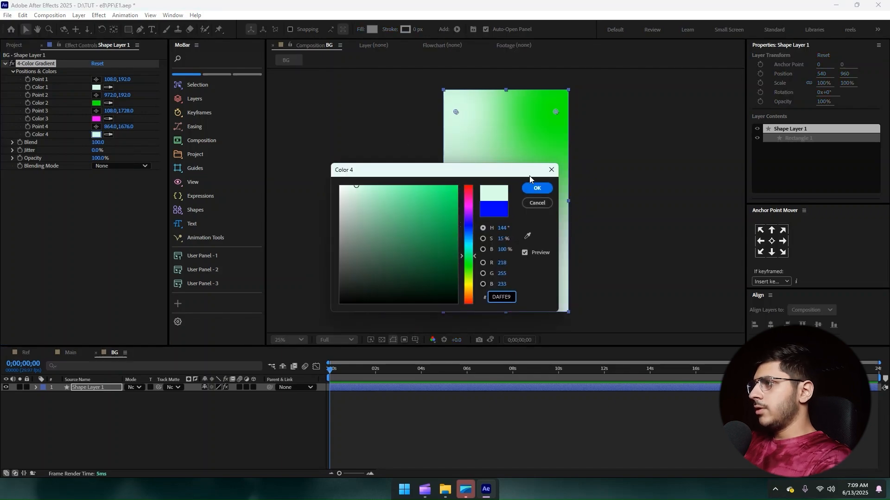
click(537, 188)
drag(556, 112, 557, 109)
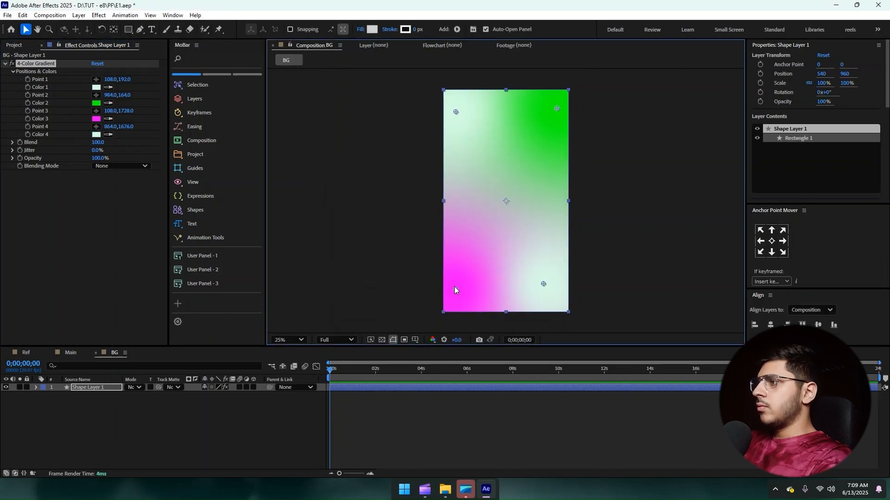
drag(454, 286, 450, 296)
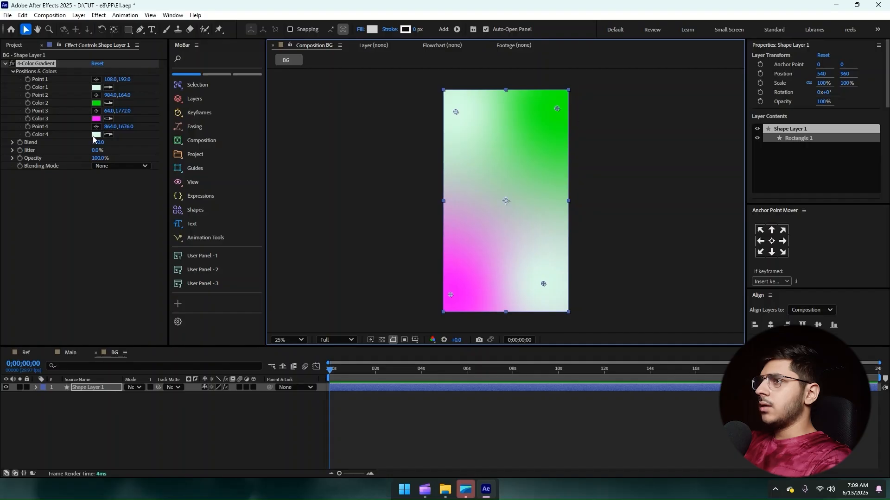
Step: Set Color 2 and Color 3 of the 4-Color Gradient to dark green 003900
click(97, 103)
click(456, 277)
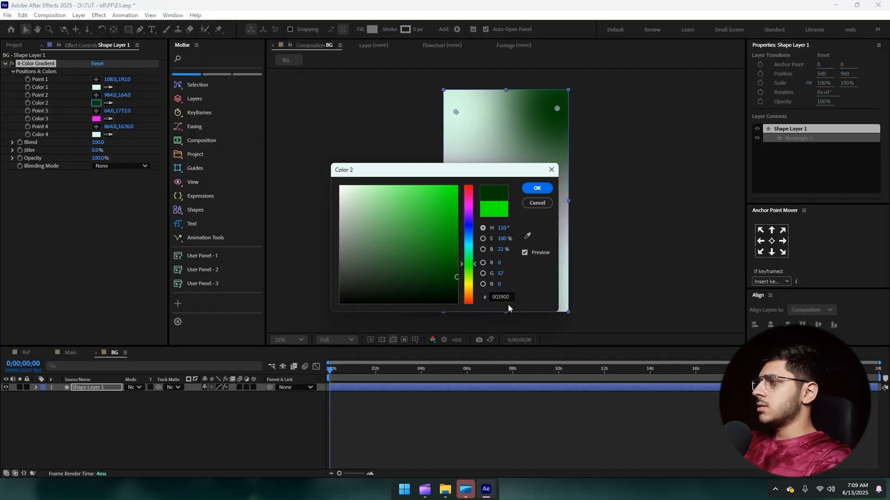
click(537, 188)
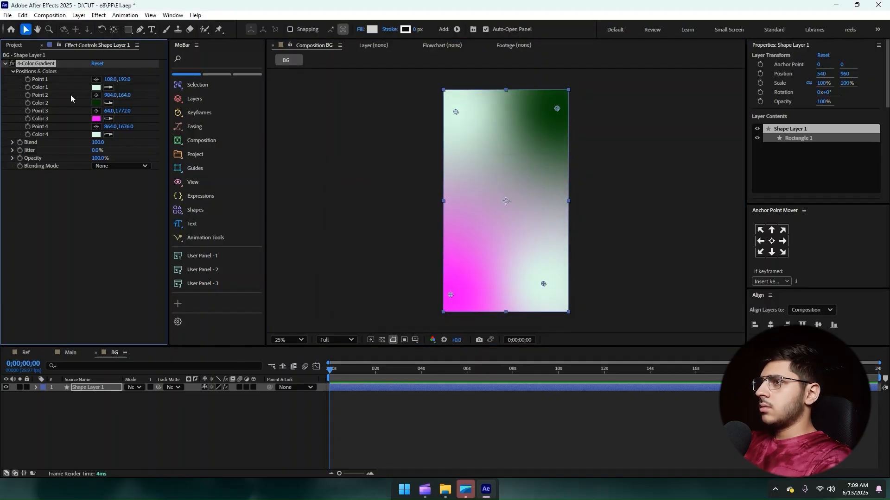
click(97, 119)
text(003900)
click(537, 188)
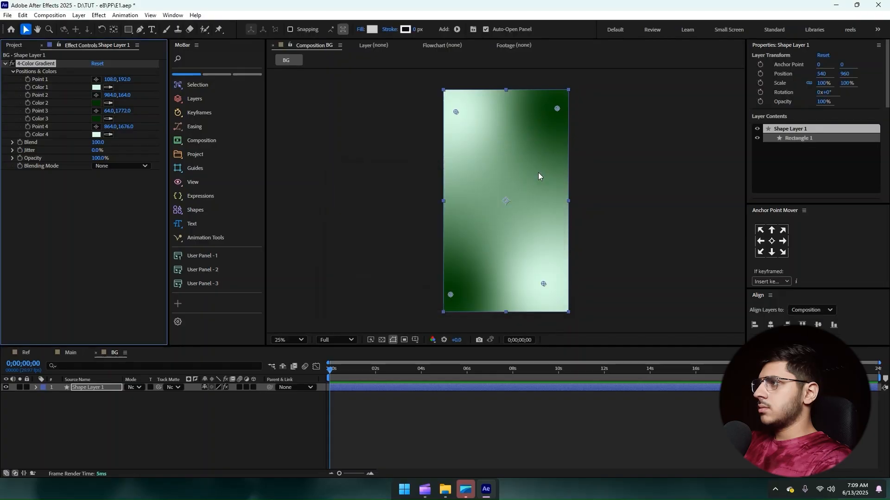
Step: Reposition the gradient points: Point 2 to about 1100, -44, Point 3 to about 416, 2052 and Point 4 to about 44, 1388
drag(557, 109, 570, 84)
drag(450, 294, 439, 308)
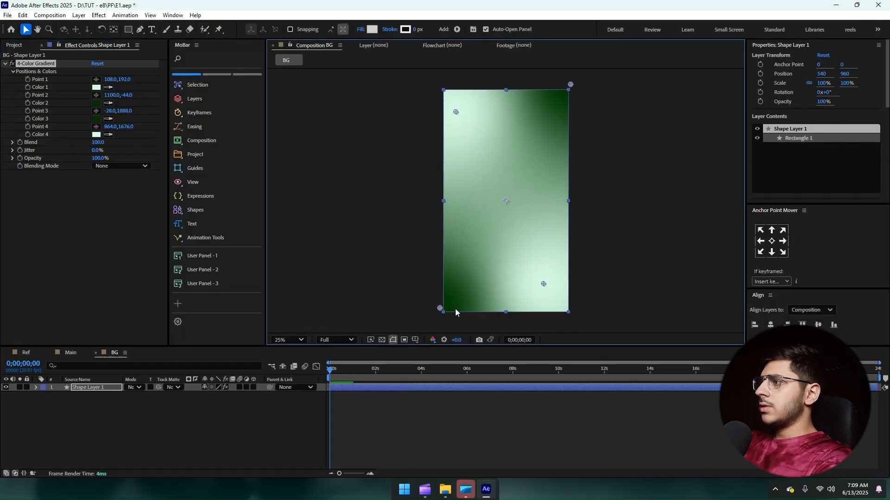
drag(540, 287, 458, 268)
drag(441, 308, 492, 327)
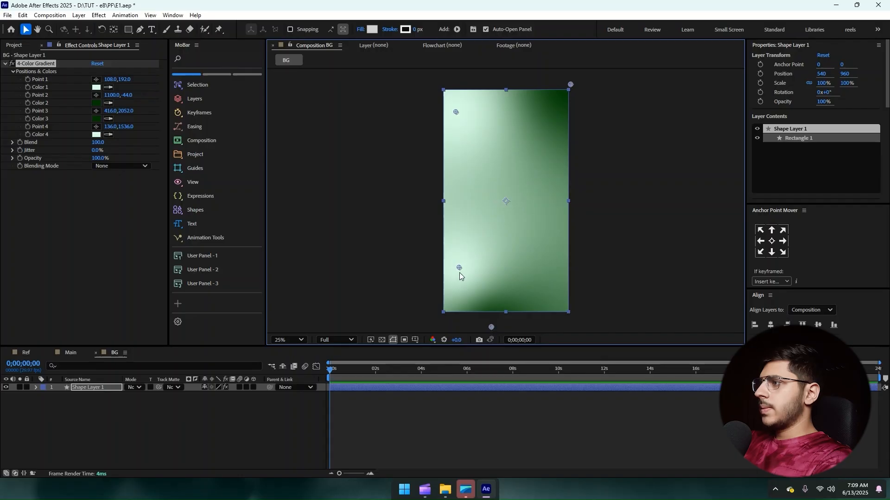
drag(459, 269, 449, 250)
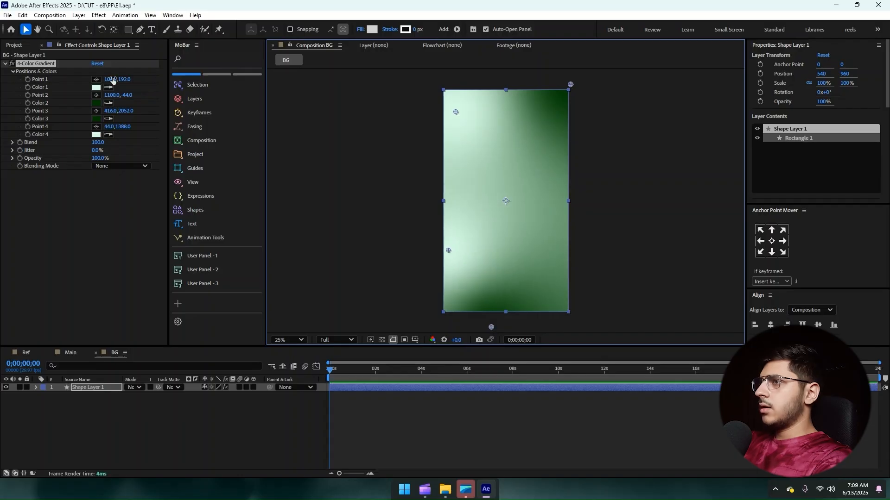
Step: Keyframe gradient Point 4 from 44, 1388 at the start to 963, 1388 at 0;00;02;11, and preview the movement
click(96, 126)
click(96, 127)
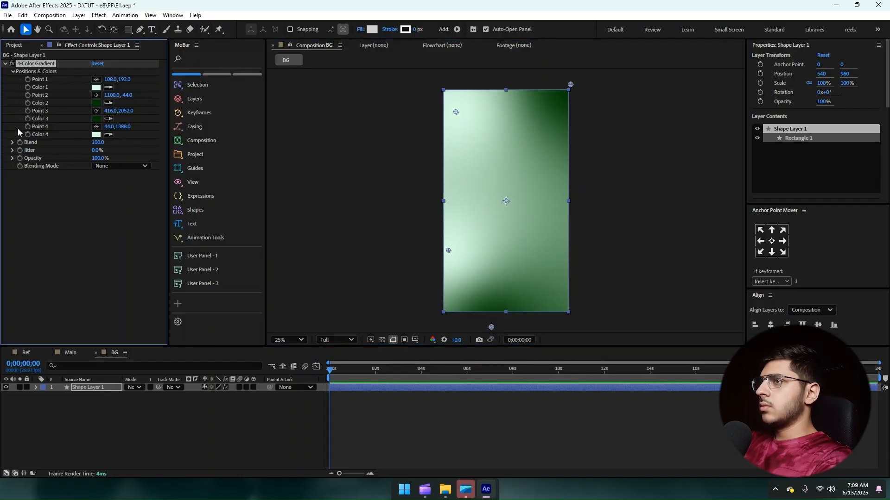
click(18, 128)
click(28, 127)
drag(338, 371, 352, 373)
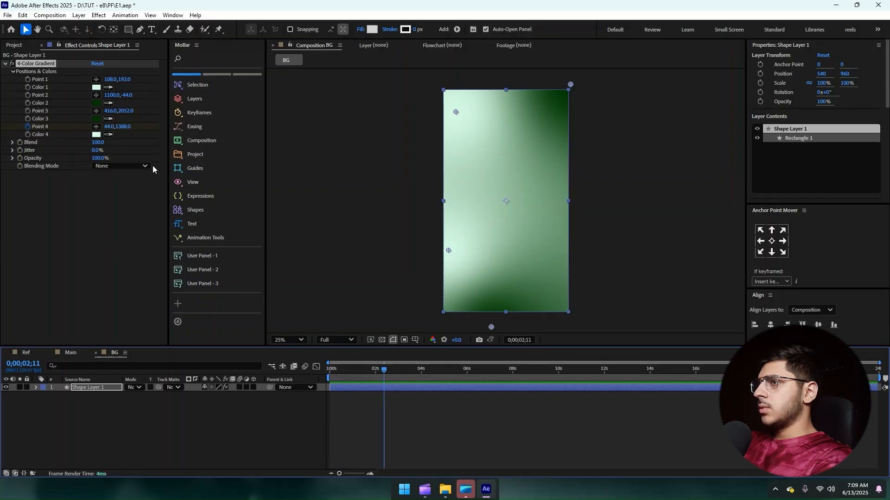
drag(111, 128, 574, 171)
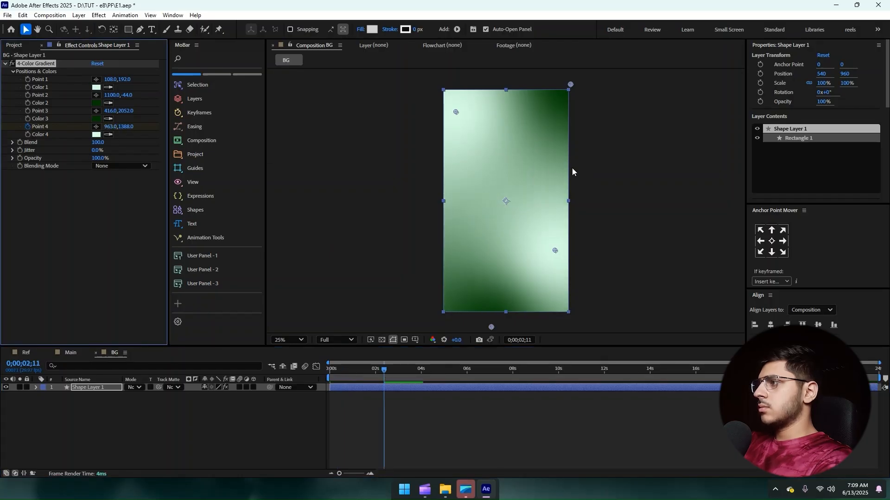
drag(385, 372, 270, 372)
key(space)
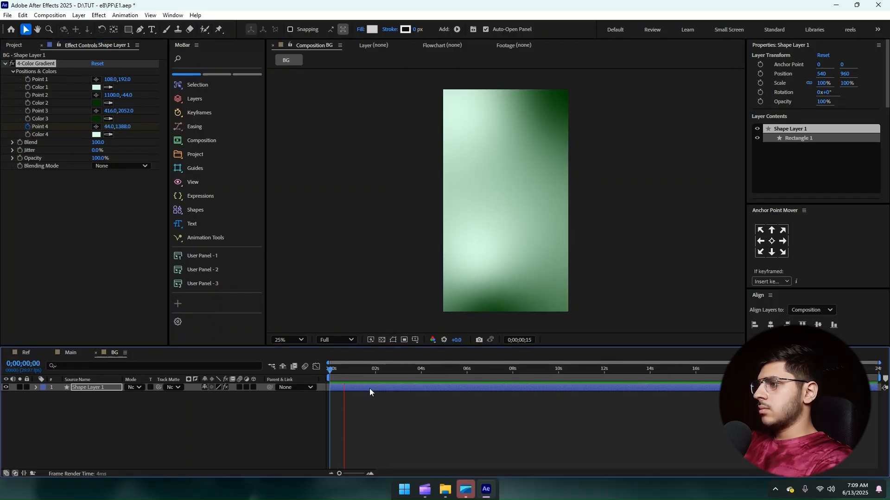
key(space)
Step: Reveal the Point 4 keyframes, move the second one to about 1 second, and preview the faster gradient movement
key(u)
drag(384, 404, 356, 404)
key(Home)
key(space)
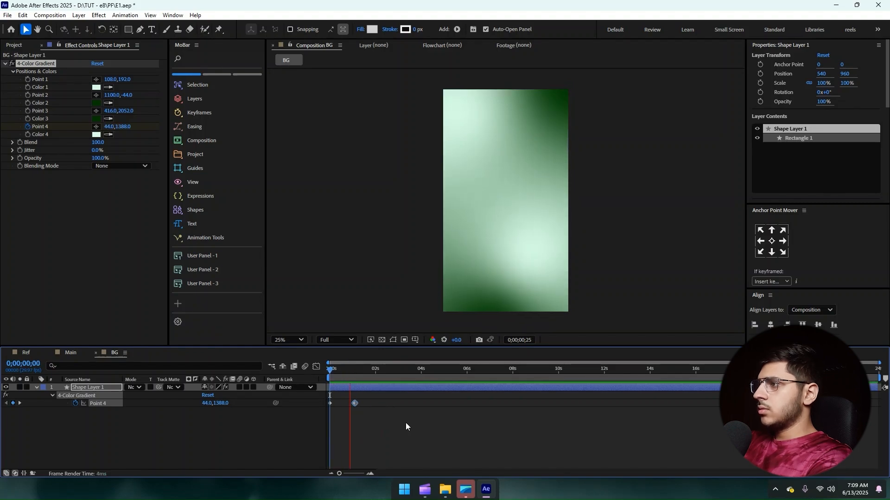
key(space)
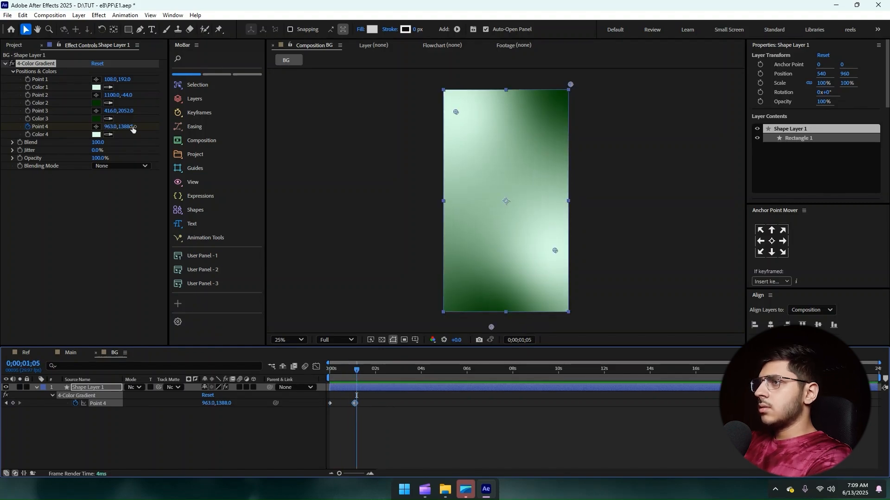
Step: Place the BG composition above Shape Layer 1 in the Main composition and use Shape Layer 1 as its track matte
click(20, 47)
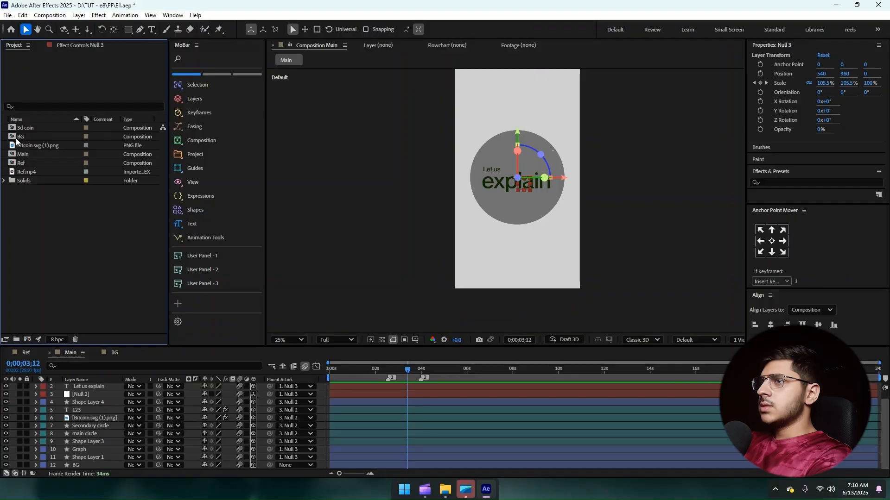
drag(17, 138, 82, 459)
click(85, 463)
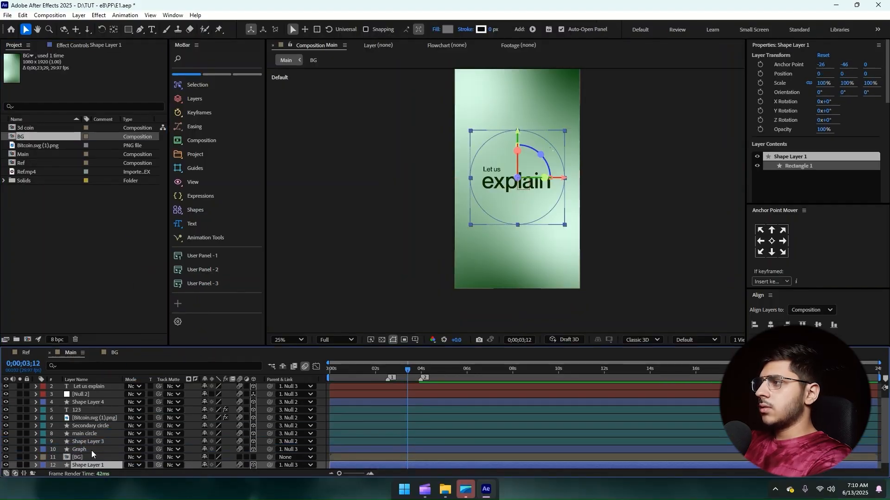
scroll(90, 453, down, 1)
click(108, 451)
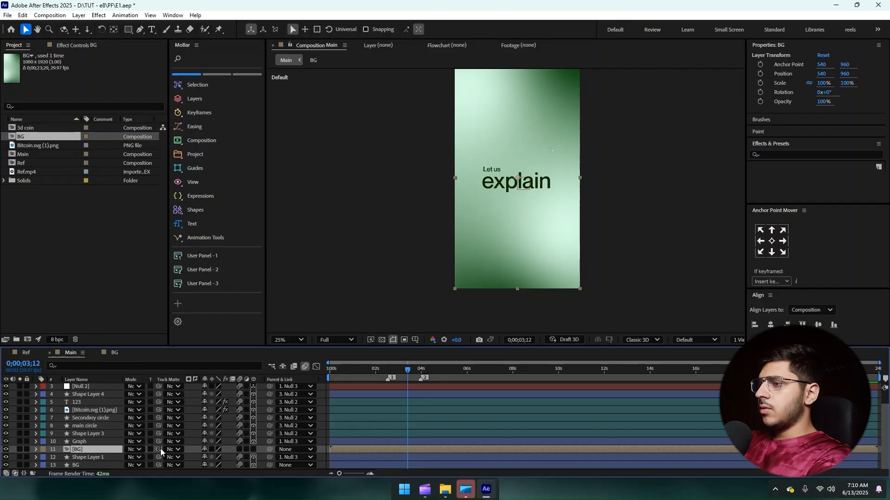
drag(159, 450, 62, 458)
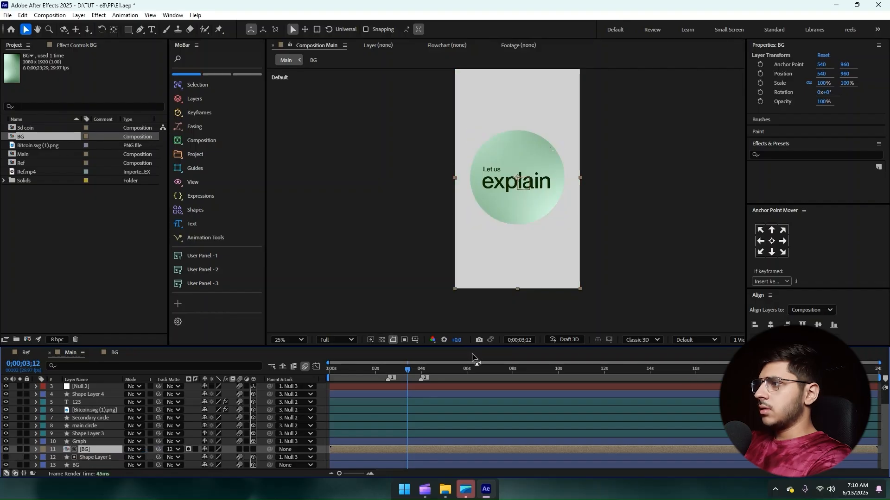
Step: Move the second Point 4 keyframe in the BG composition to about 2.4 seconds, and preview the result in Main
drag(354, 373, 390, 404)
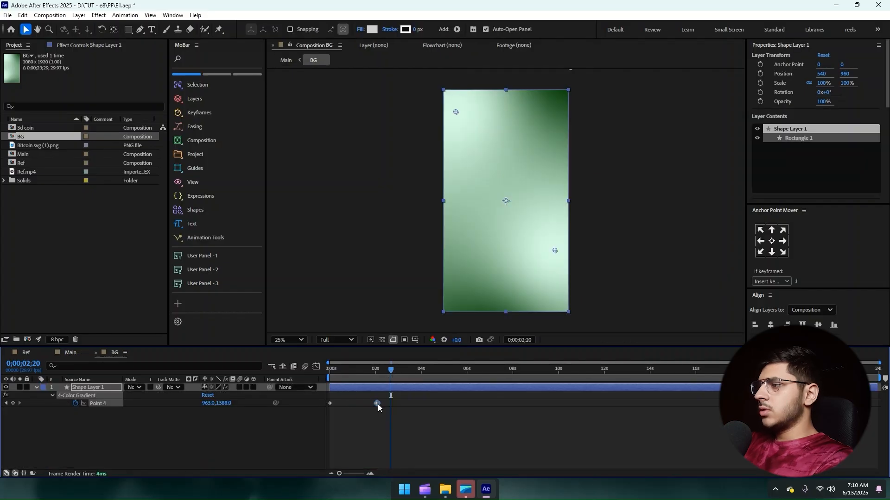
drag(377, 404, 383, 404)
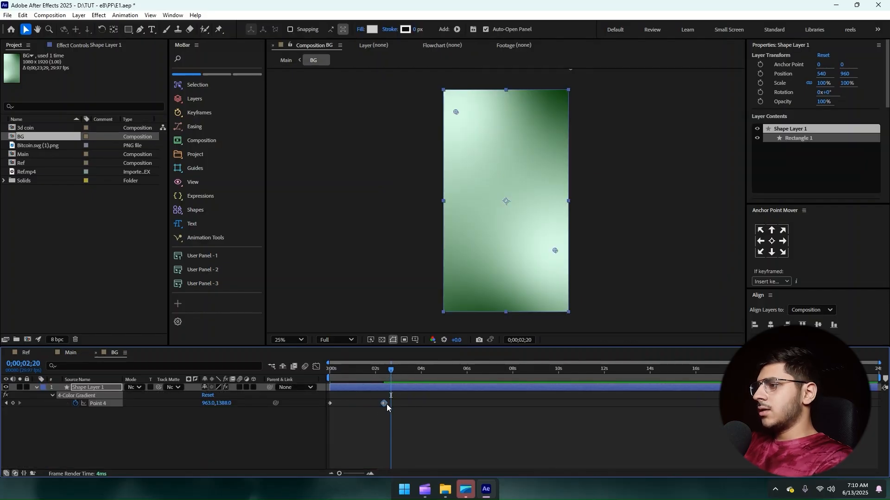
click(71, 352)
key(space)
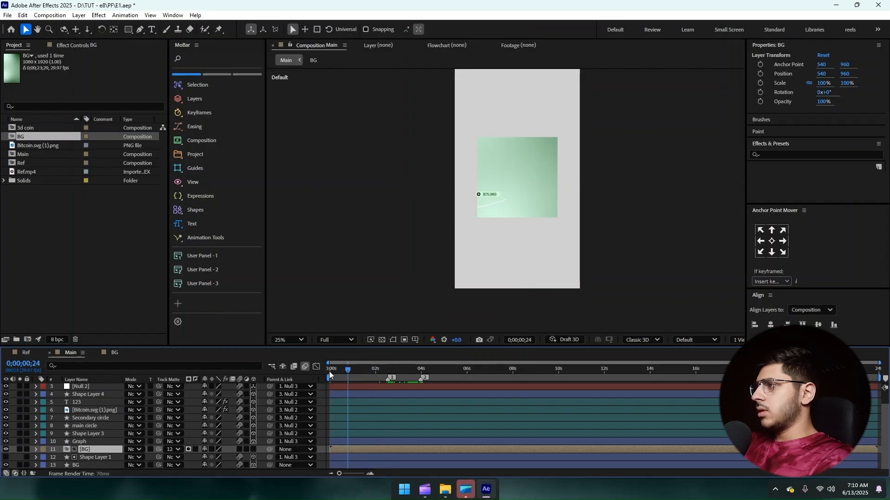
drag(401, 371, 392, 386)
key(space)
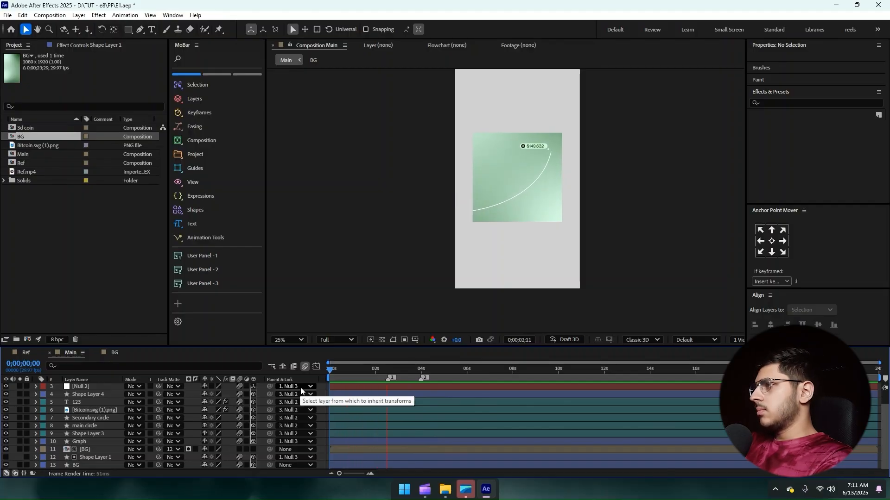
key(space)
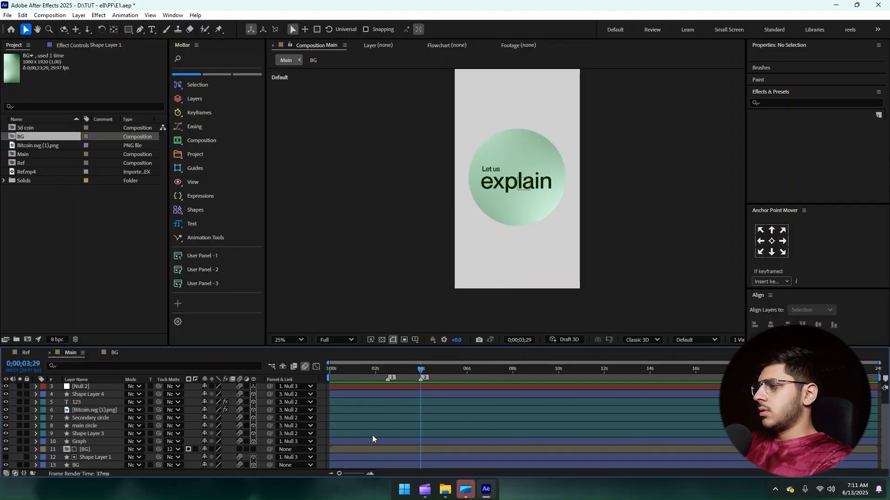
Step: Sharpen the speed curve of Shape Layer 1's Roundness keyframes into a steep central peak with longer ease influence, and preview the square-to-circle morph
mouse_move(410, 370)
mouse_down()
mouse_move(383, 370)
mouse_move(409, 370)
mouse_up()
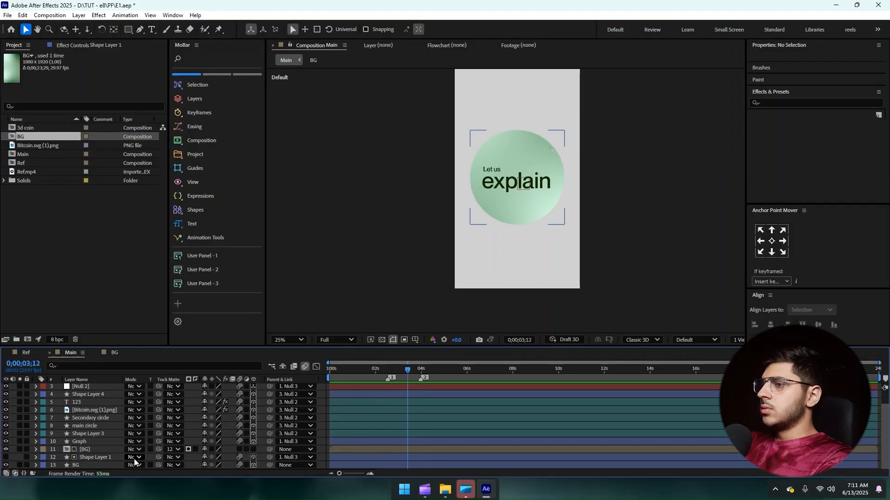
click(94, 457)
key(u)
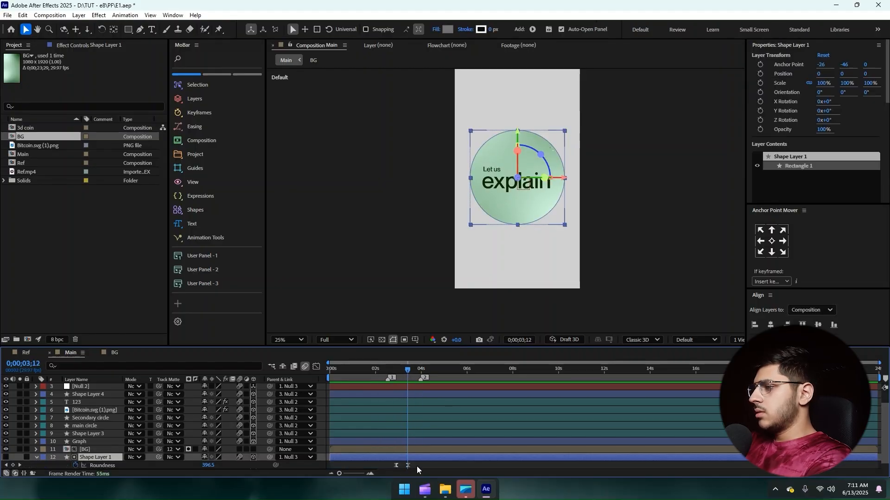
scroll(333, 413, down, 1)
click(316, 366)
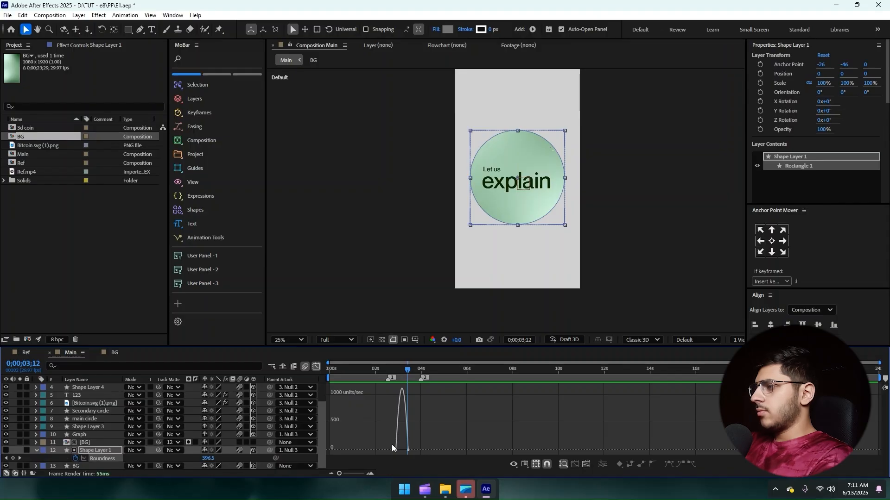
scroll(391, 444, up, 5)
drag(409, 450, 432, 451)
key(space)
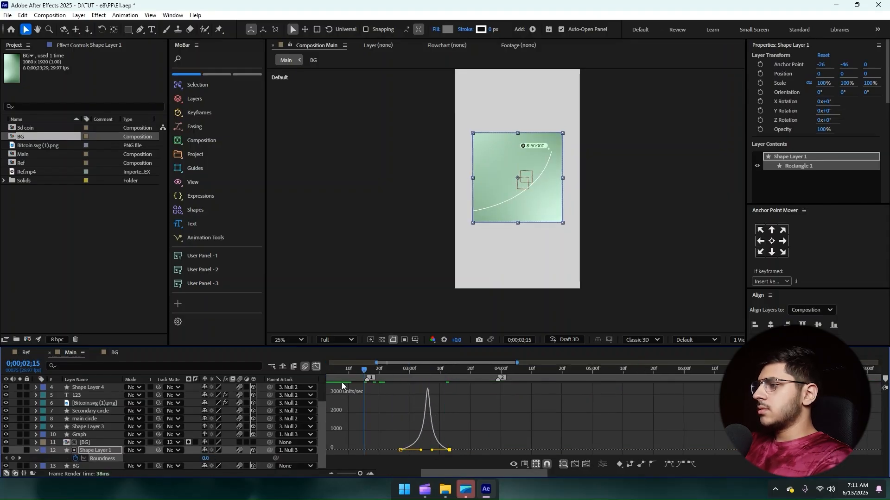
key(space)
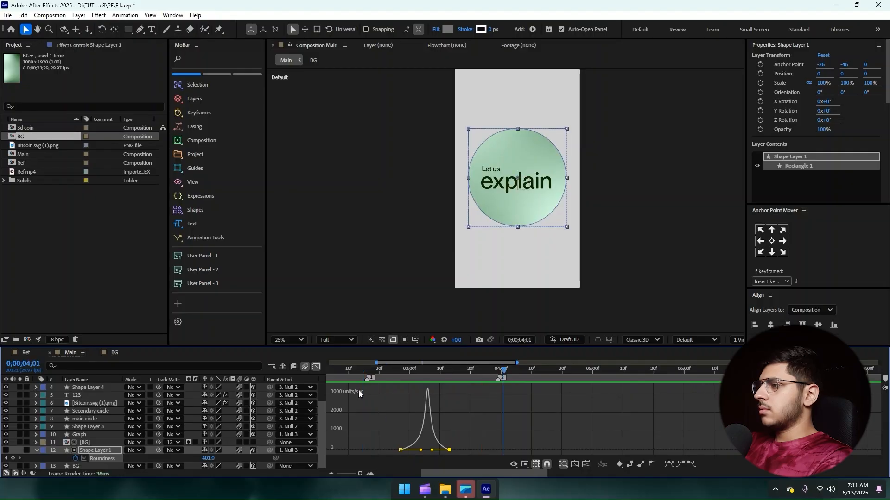
click(317, 366)
click(382, 457)
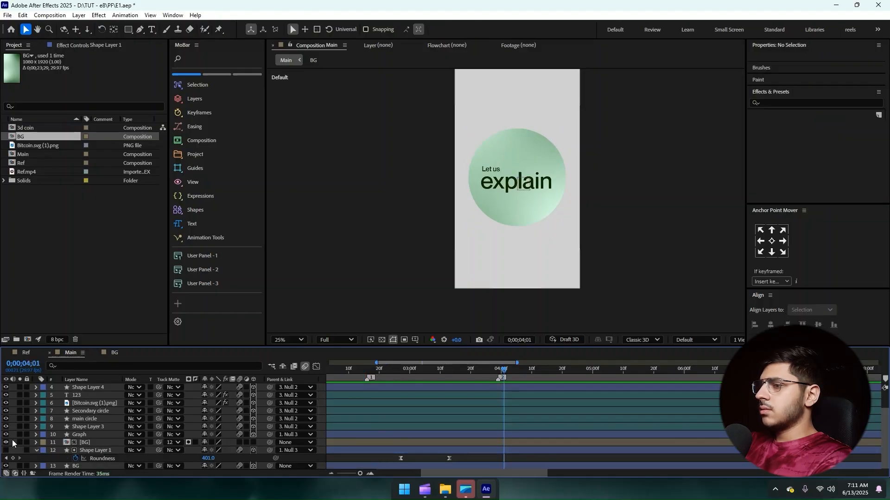
click(36, 450)
Step: Set Shape Layer 1 as the track matte for the 123, Bitcoin image, Secondary circle, main circle and Shape Layer 3 layers
scroll(401, 403, down, 6)
drag(404, 369, 331, 369)
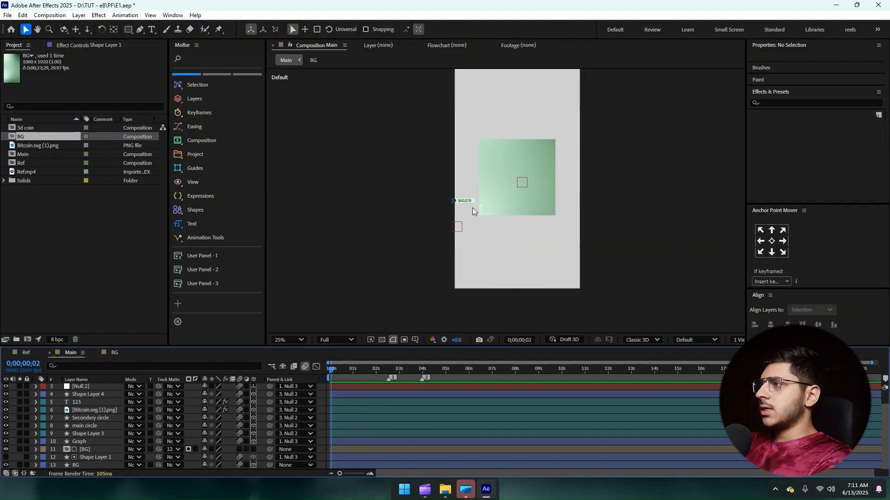
key(Home)
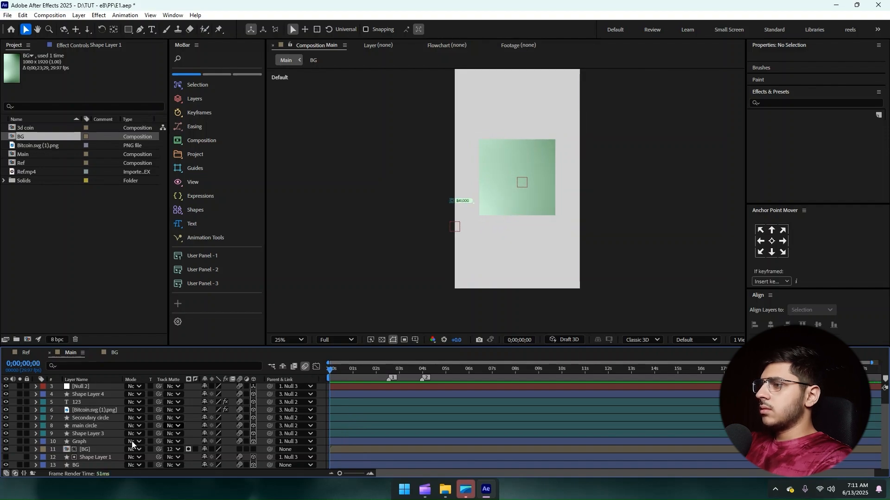
click(82, 402)
shift+click(83, 441)
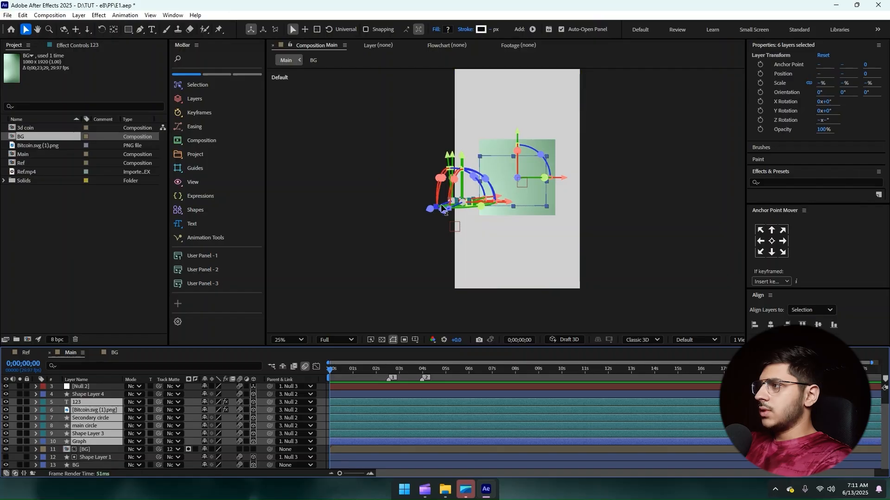
scroll(442, 209, up, 4)
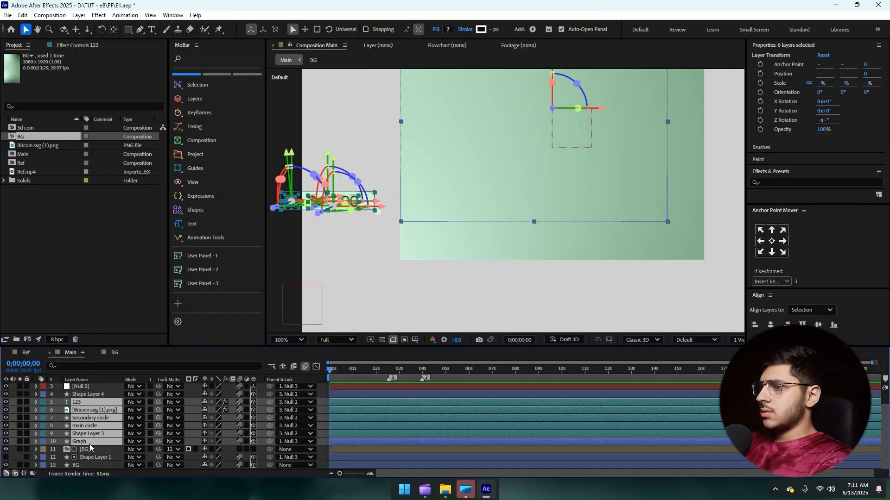
ctrl+click(90, 444)
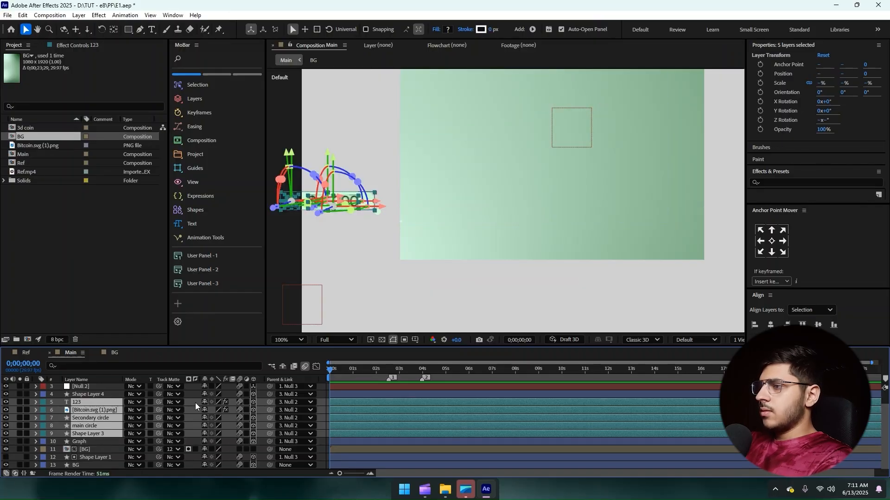
drag(159, 402, 88, 458)
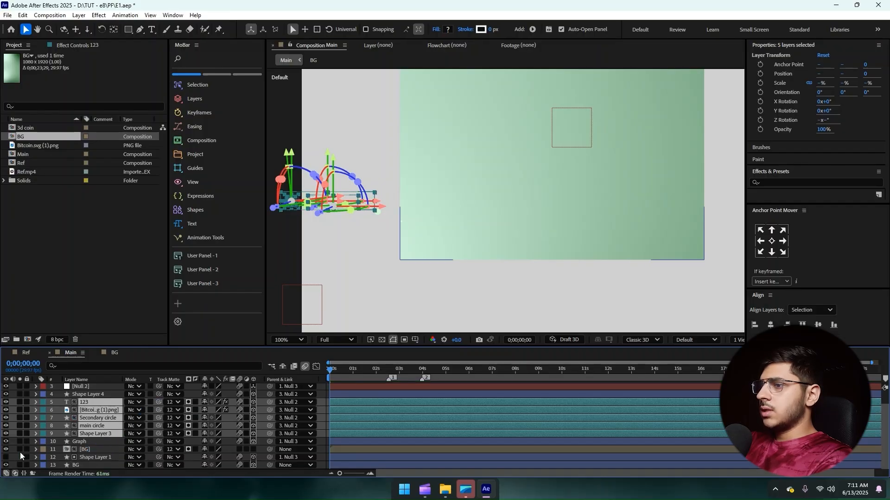
key(F2)
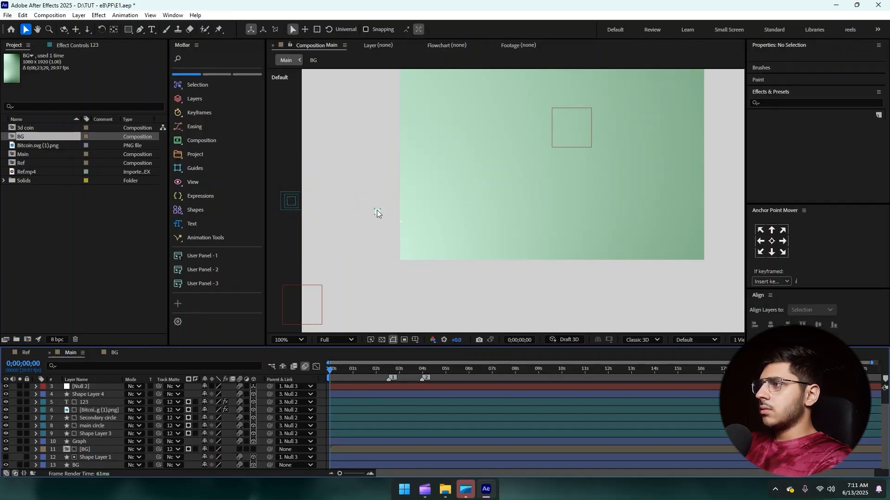
Step: Set Shape Layer 1 as the track matte for Shape Layer 4 as well
click(377, 212)
drag(159, 394, 82, 455)
click(496, 227)
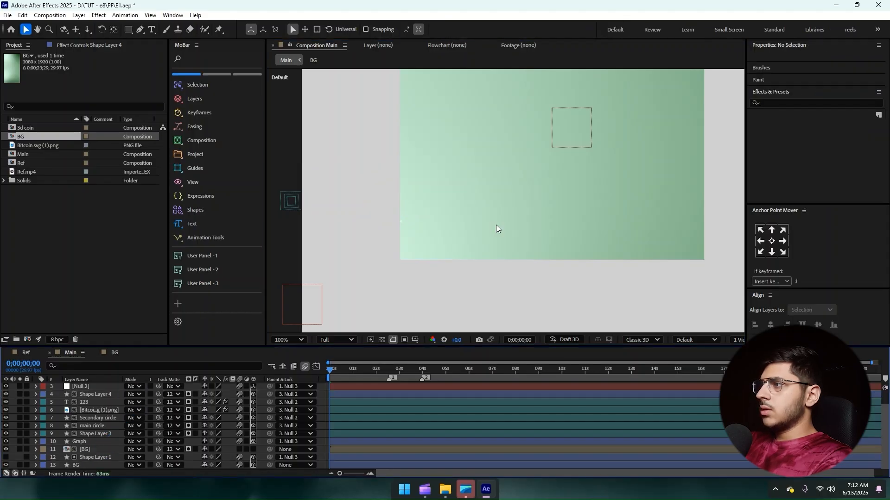
Step: Preview the Main composition from the start and examine how the masked graph label moves within the green shape
key(space)
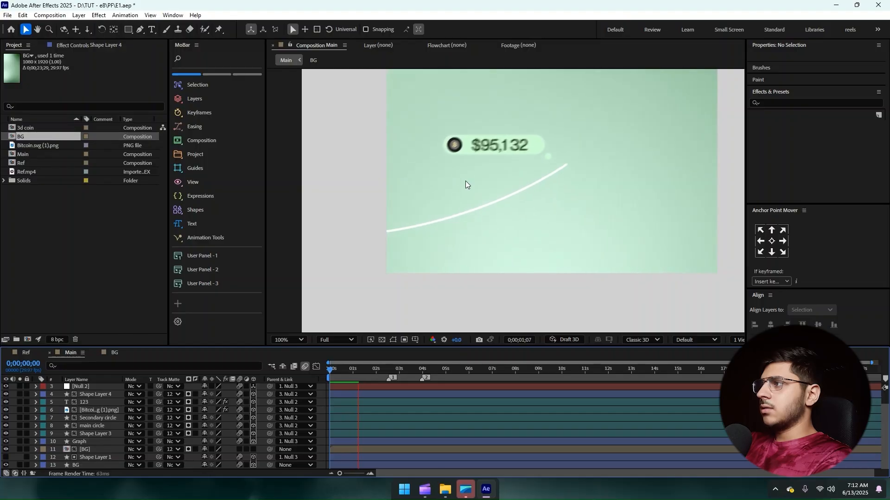
key(space)
drag(503, 168, 489, 203)
drag(365, 373, 350, 376)
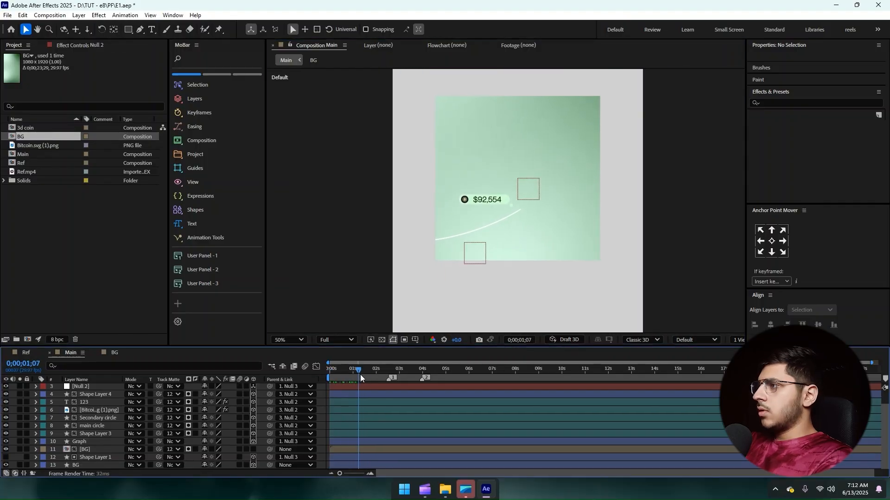
key(Home)
key(slash)
key(space)
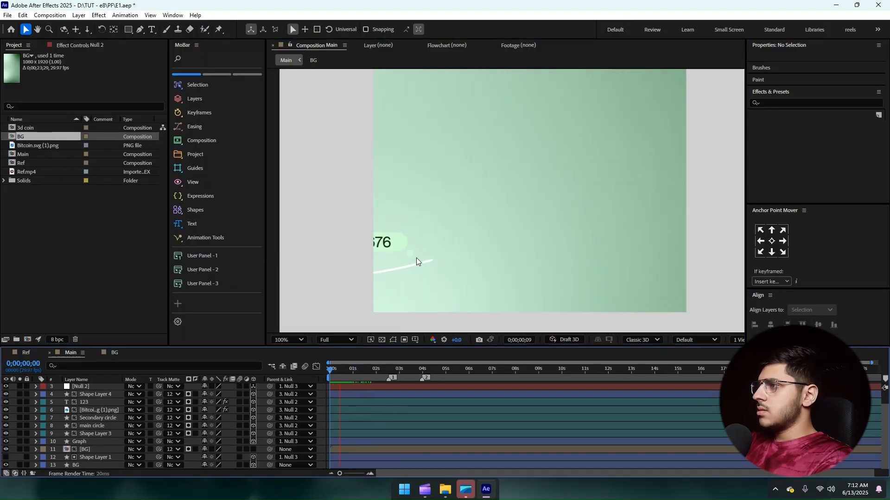
key(space)
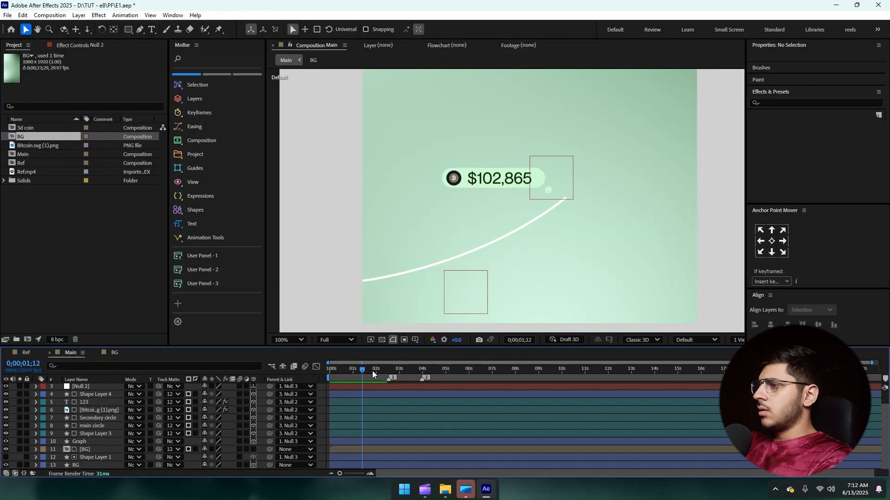
Step: Switch on motion blur for all layers in Main and preview the animation from the start
click(72, 402)
key(ctrl+a)
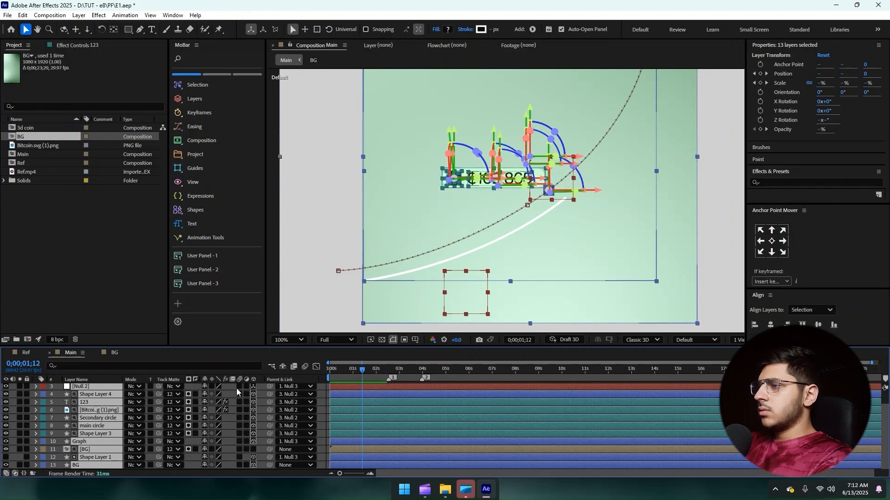
click(238, 388)
key(Home)
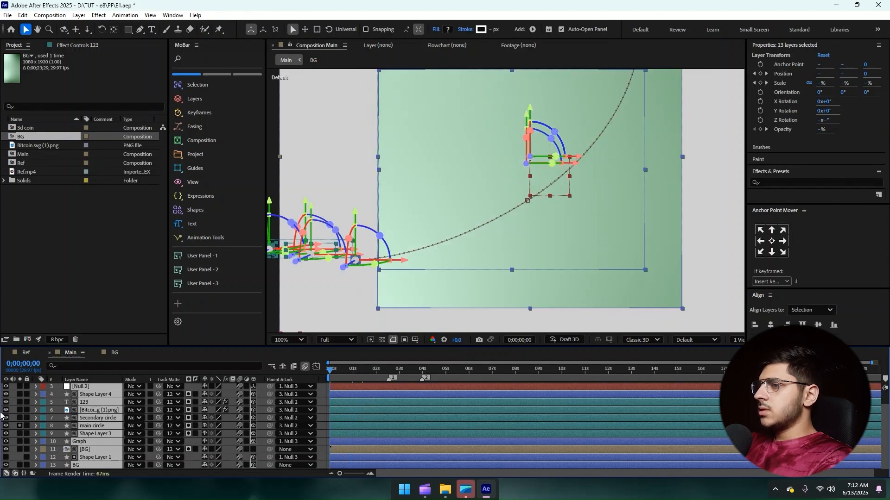
key(F2)
key(space)
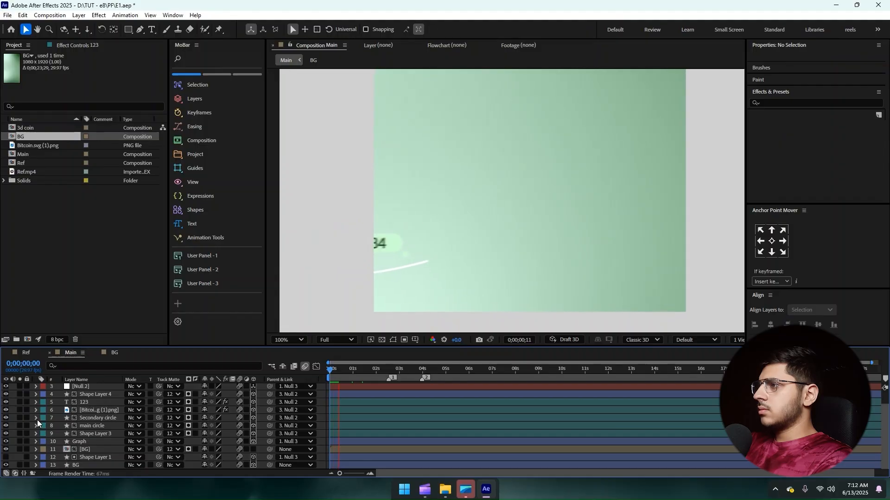
Step: Switch off motion blur for all layers in Main
click(62, 403)
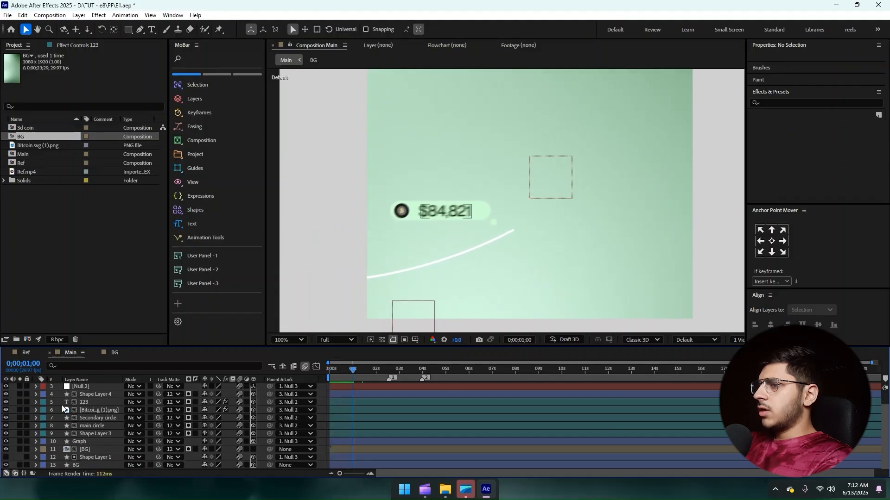
key(ctrl+a)
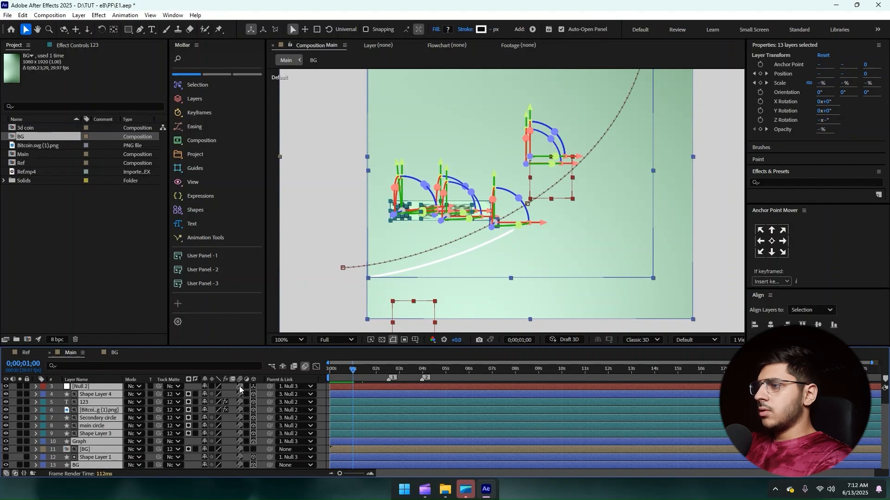
click(239, 387)
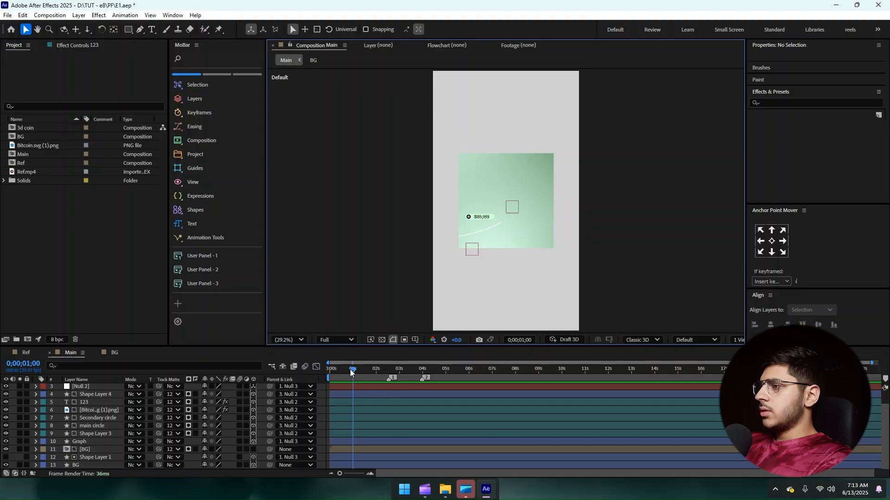
Step: Compare the circle stage of Main at about 4 seconds with the Ref composition, and close the BG composition's timeline
drag(350, 369, 441, 380)
click(33, 353)
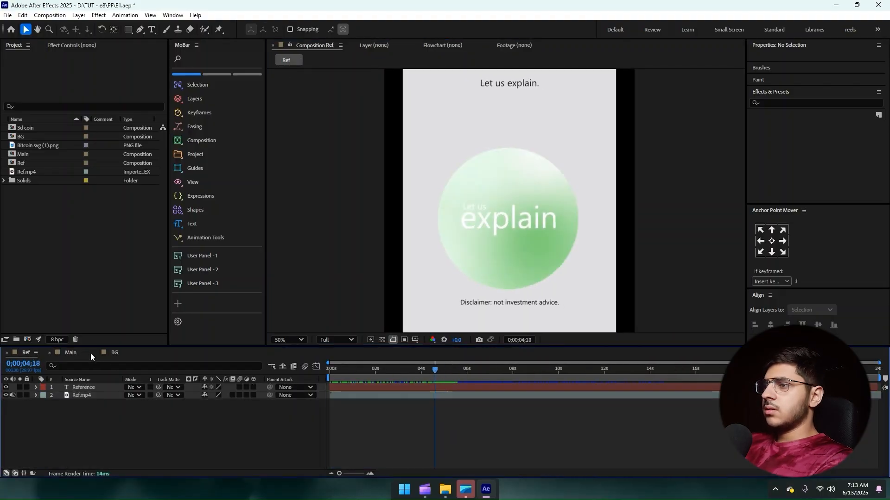
click(114, 353)
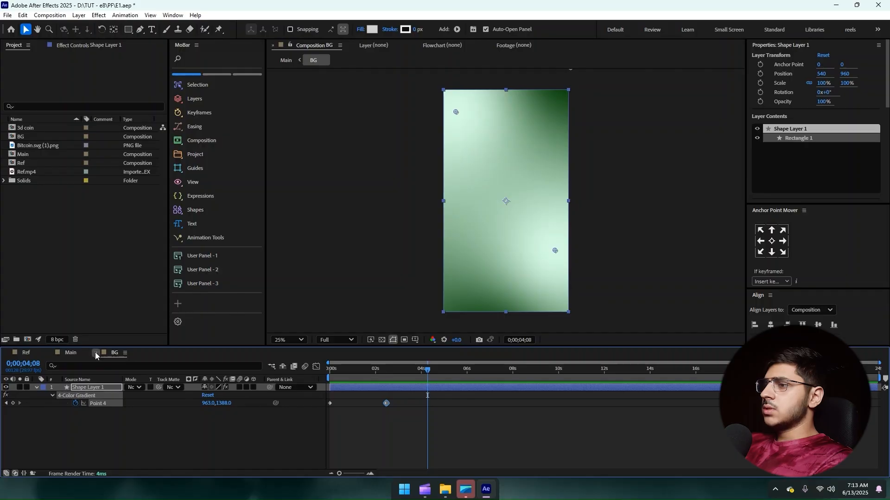
click(95, 352)
click(38, 352)
click(71, 352)
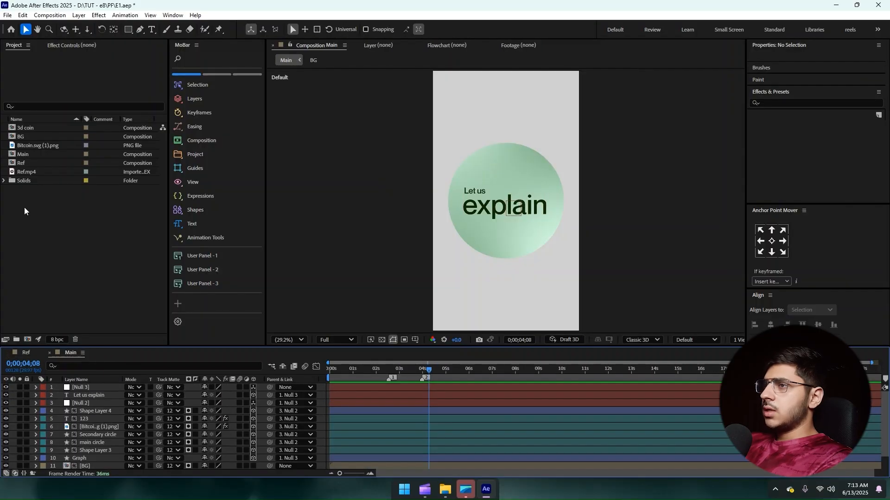
Step: Open the 3d coin composition and reveal the rotation properties of Null 1
double_click(21, 130)
click(187, 450)
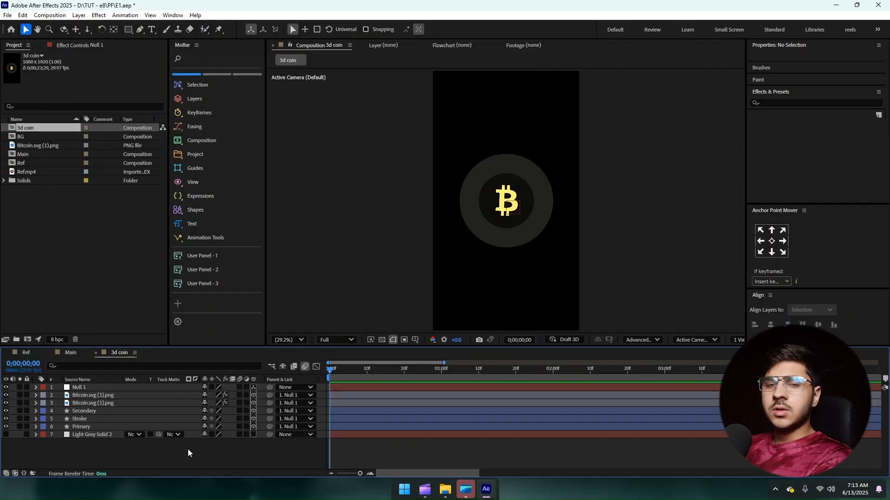
click(575, 369)
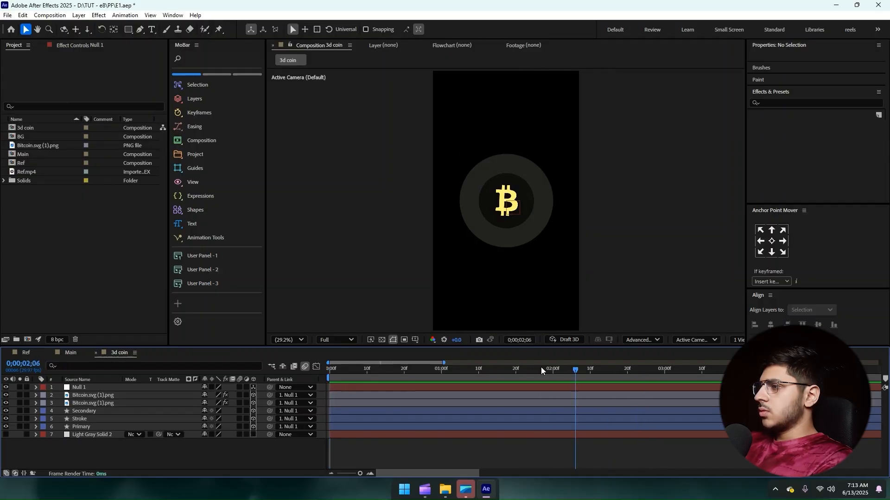
click(88, 388)
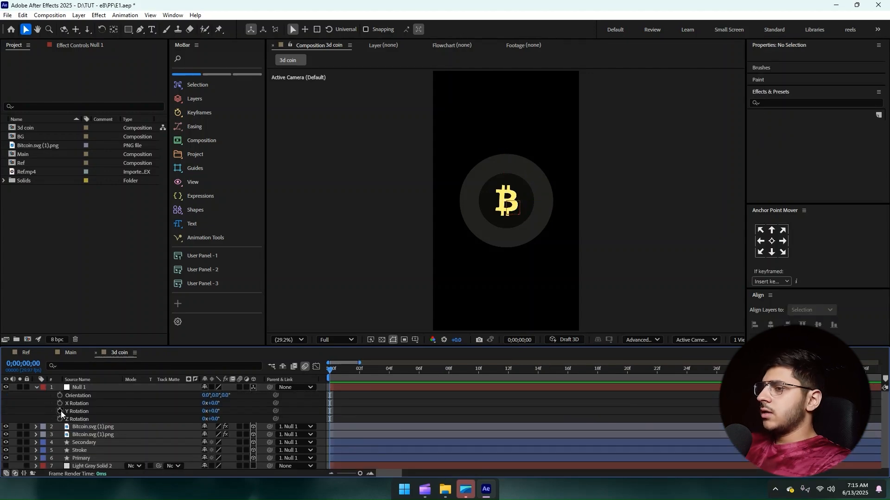
Step: Add Y Rotation keyframes to Null 1 at frame 0 and frame 18
click(60, 411)
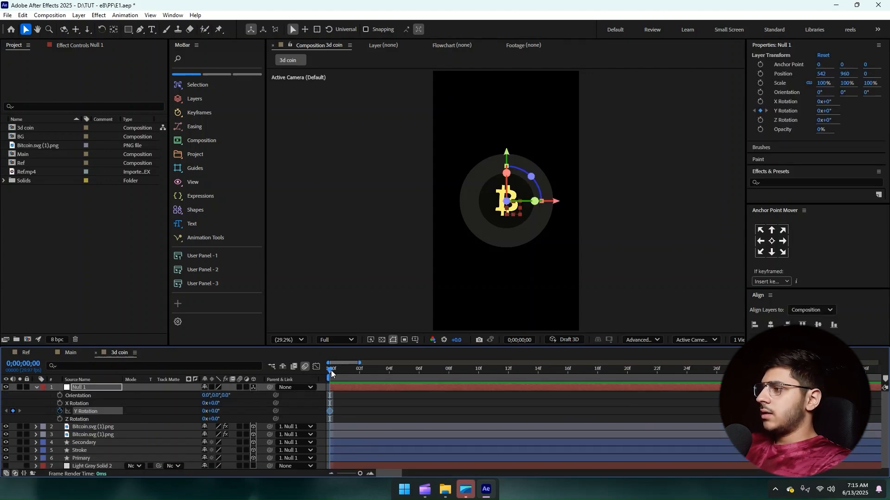
drag(332, 373, 379, 373)
drag(584, 377, 598, 377)
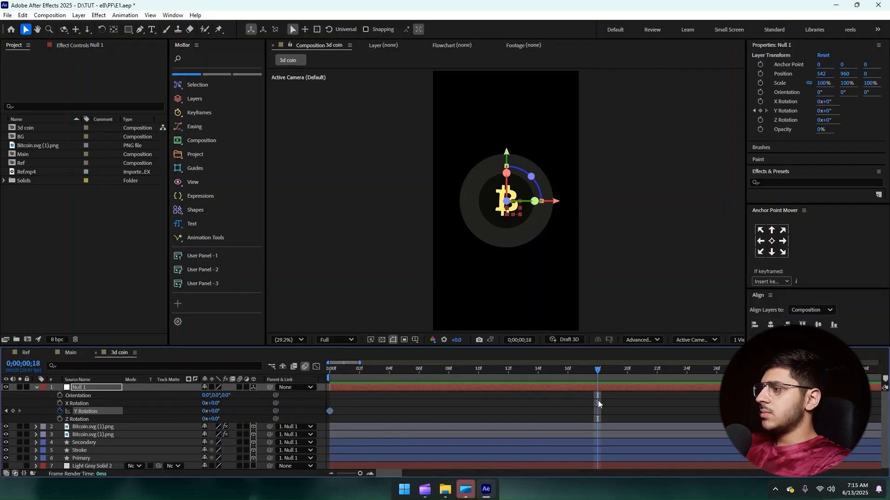
click(243, 407)
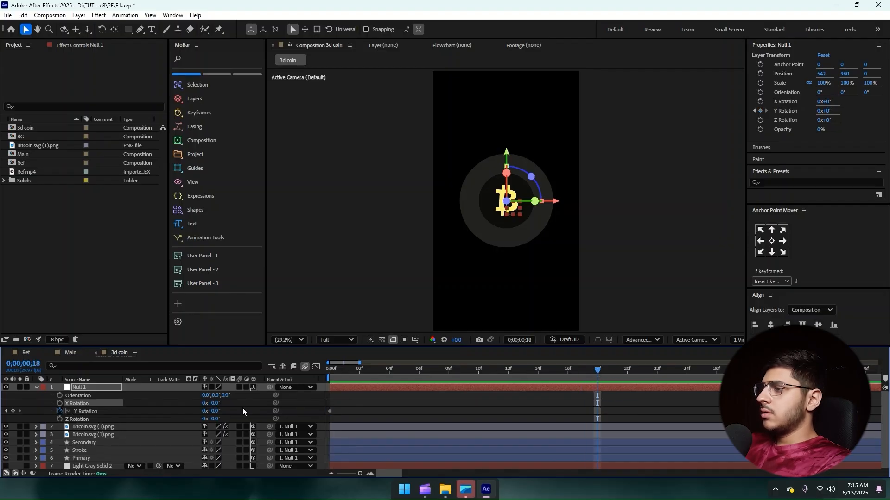
click(13, 412)
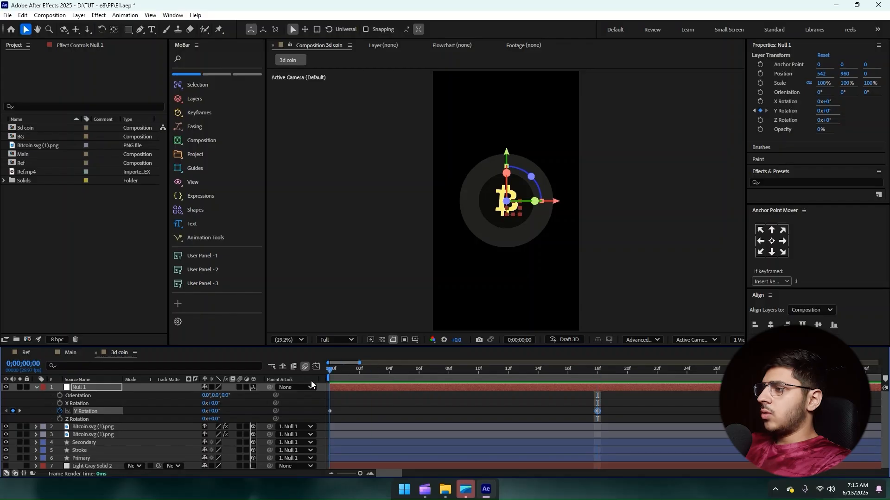
Step: Set Null 1's Y Rotation keyframe at frame 0 to 180° and scrub through the start of the coin flip
click(221, 412)
text(180)
key(Return)
click(385, 395)
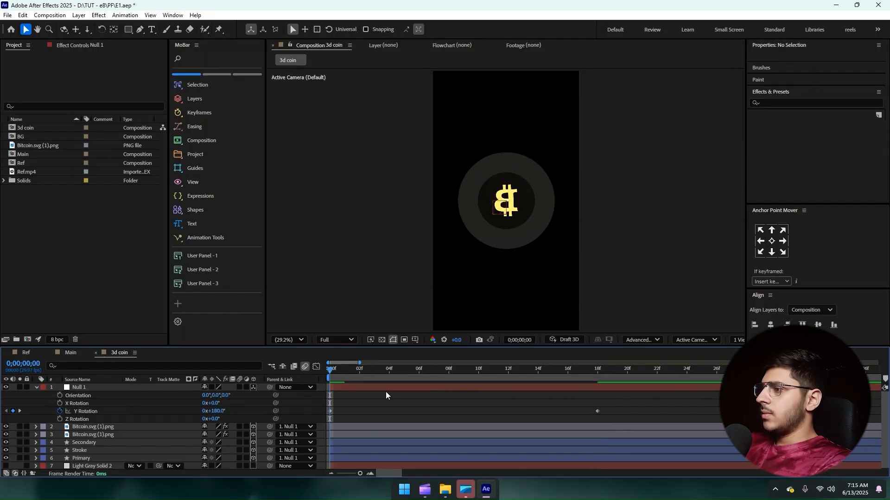
drag(332, 370, 281, 379)
Step: Set the incoming and outgoing velocity influence of Null 1's Y Rotation keyframes to 80%
drag(667, 410, 318, 416)
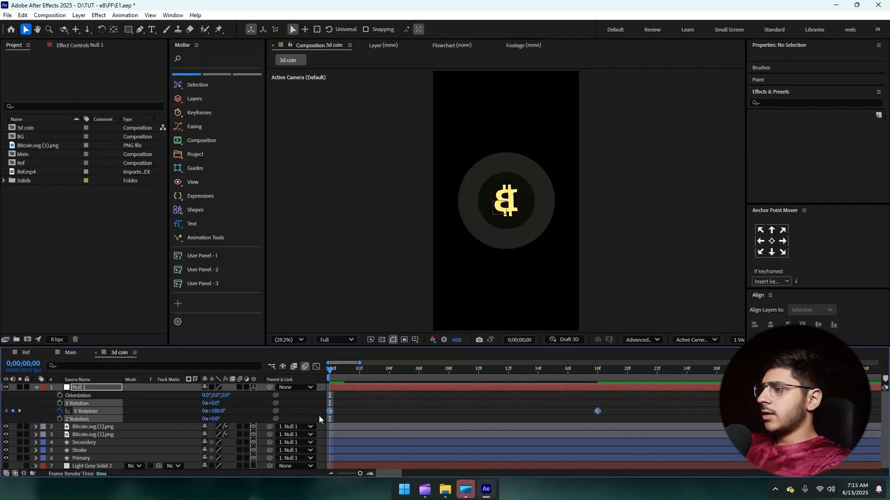
right_click(330, 412)
click(376, 395)
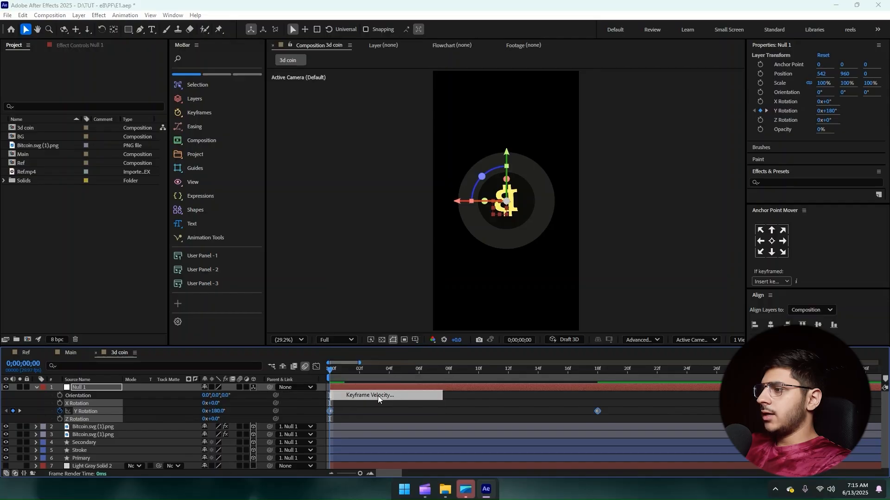
click(508, 239)
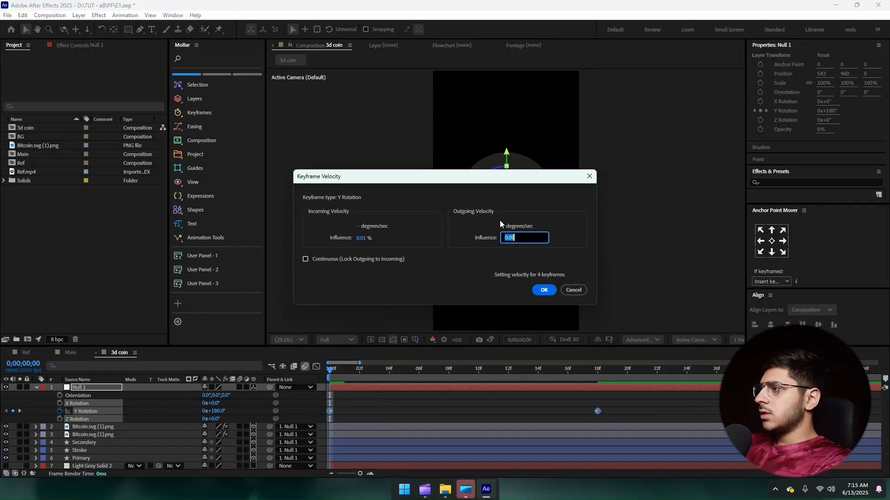
text(80)
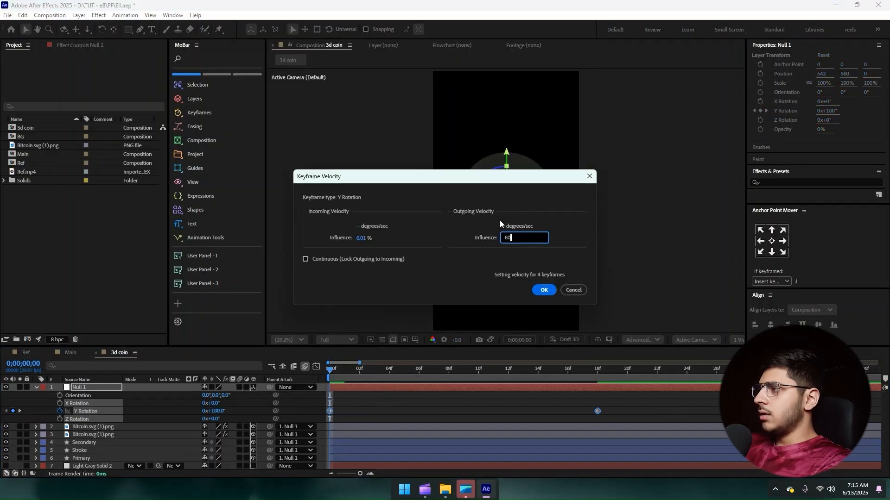
click(361, 238)
text(8)
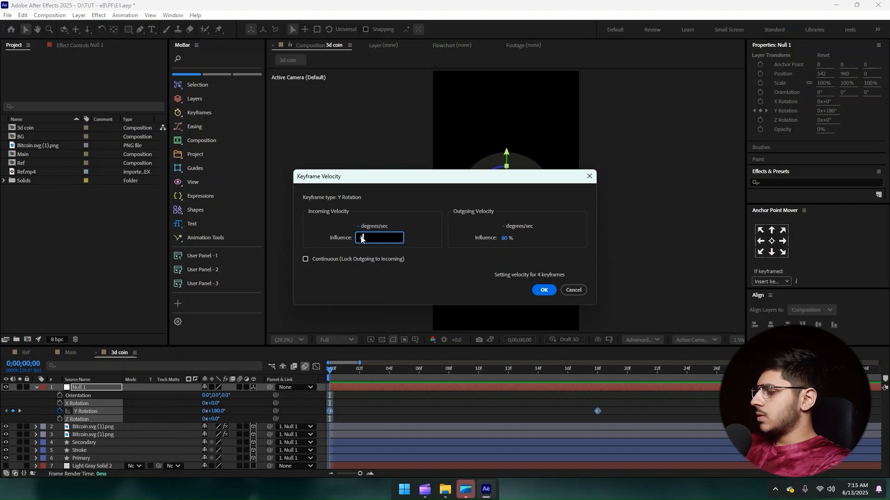
text(0)
key(Return)
Step: Preview the eased coin rotation and inspect the speed graph of Null 1's Y Rotation keyframes
click(385, 415)
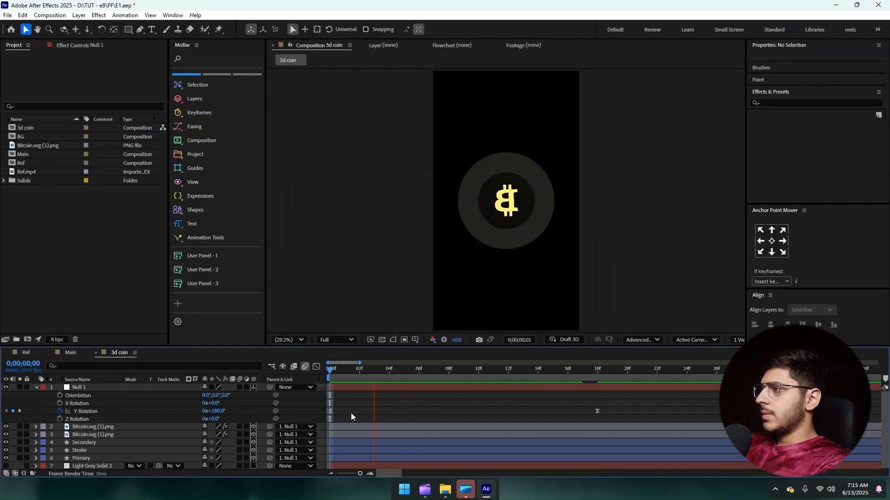
key(space)
drag(619, 396, 319, 418)
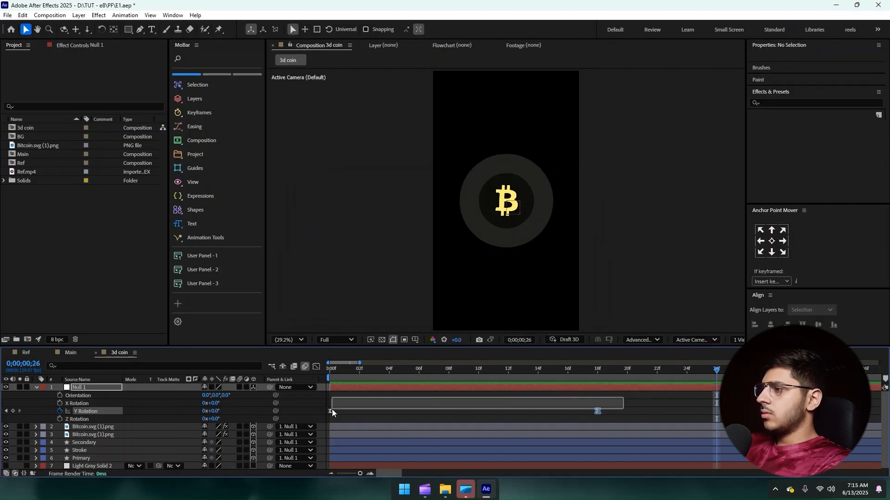
click(317, 367)
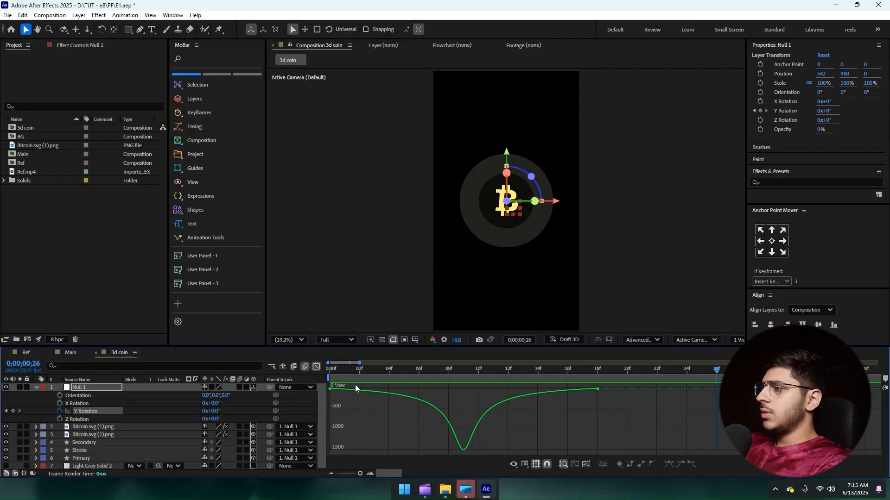
click(318, 369)
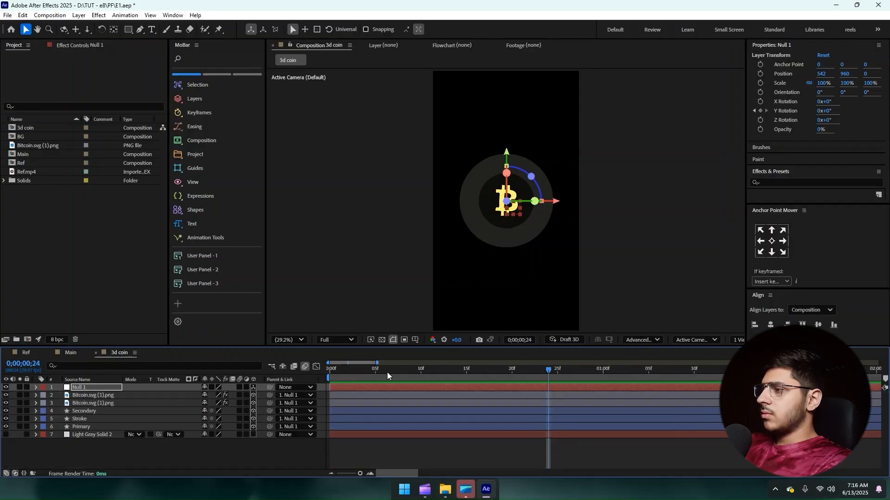
key(space)
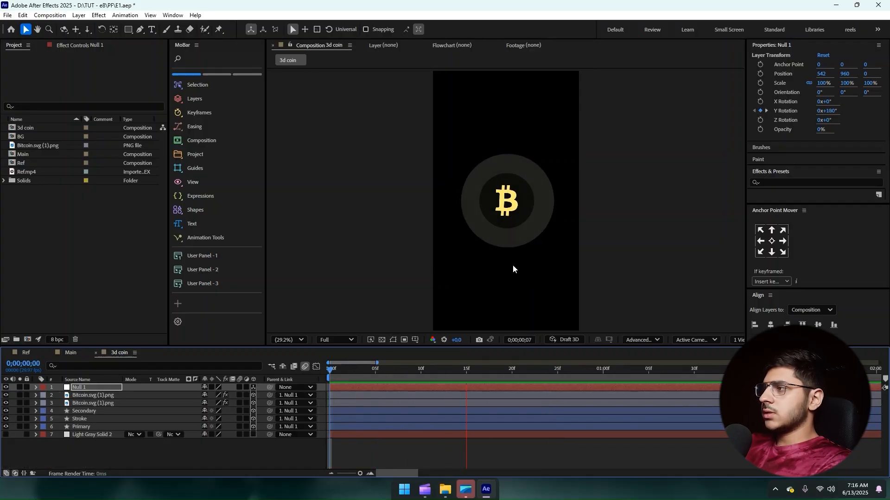
Step: In the Main composition, add a Y Rotation keyframe to Null 3 at marker 2, frame 0;00;04;04
click(69, 353)
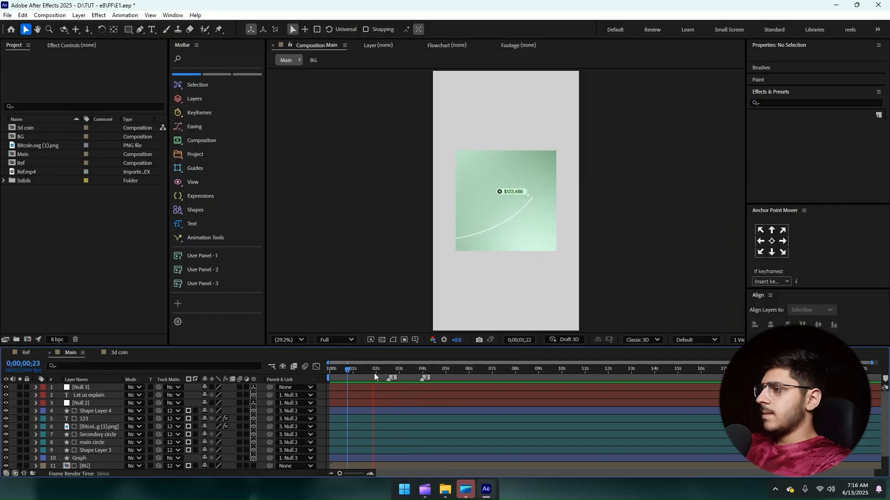
mouse_move(390, 372)
mouse_down()
mouse_move(422, 380)
mouse_move(406, 379)
mouse_up()
key(shift+2)
scroll(432, 376, up, 2)
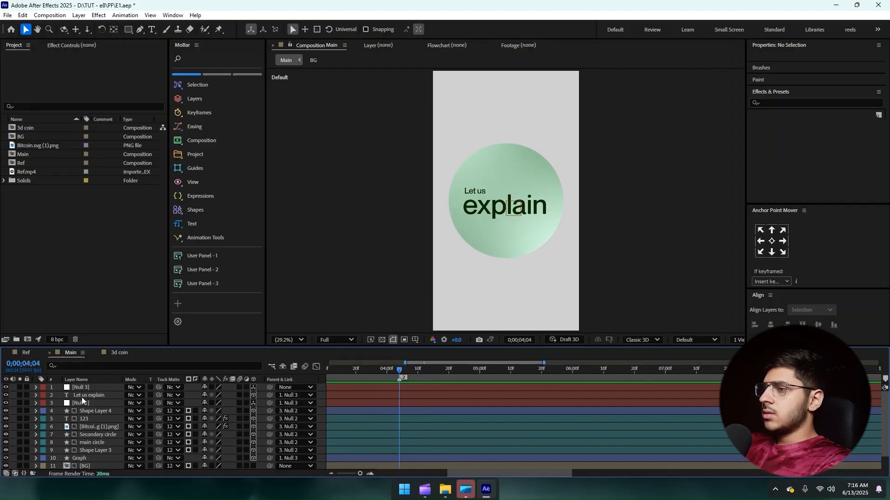
click(84, 389)
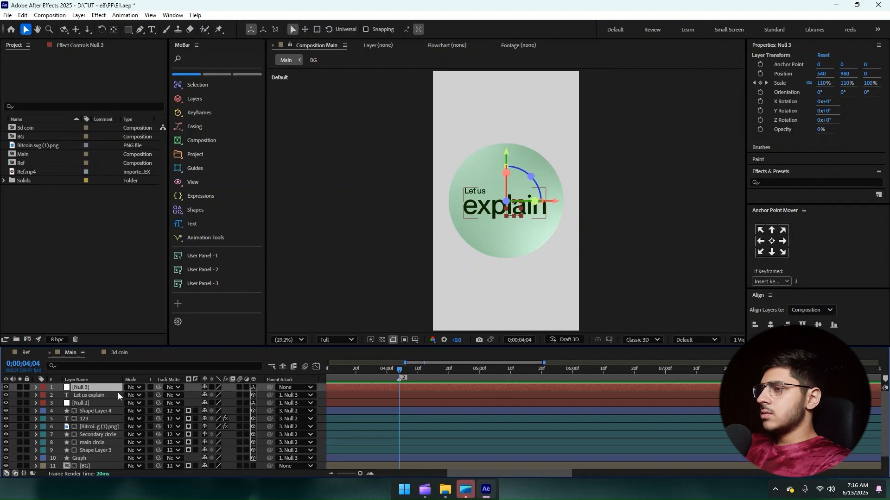
key(r)
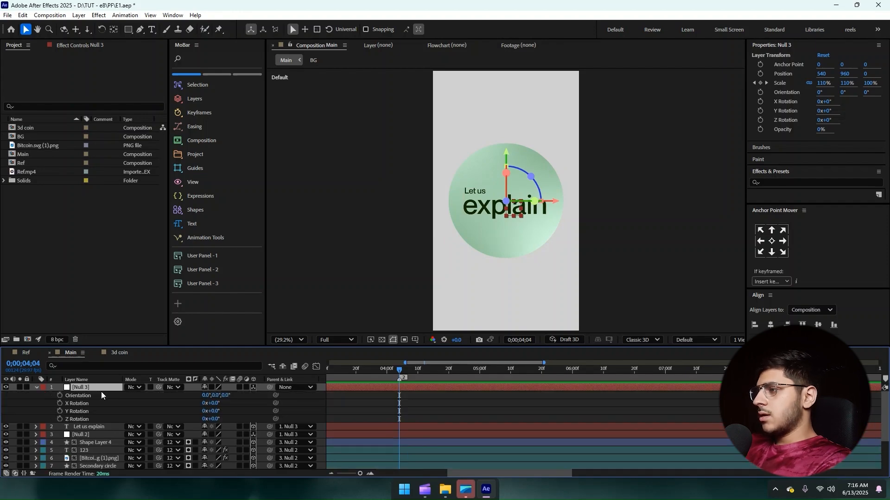
click(59, 411)
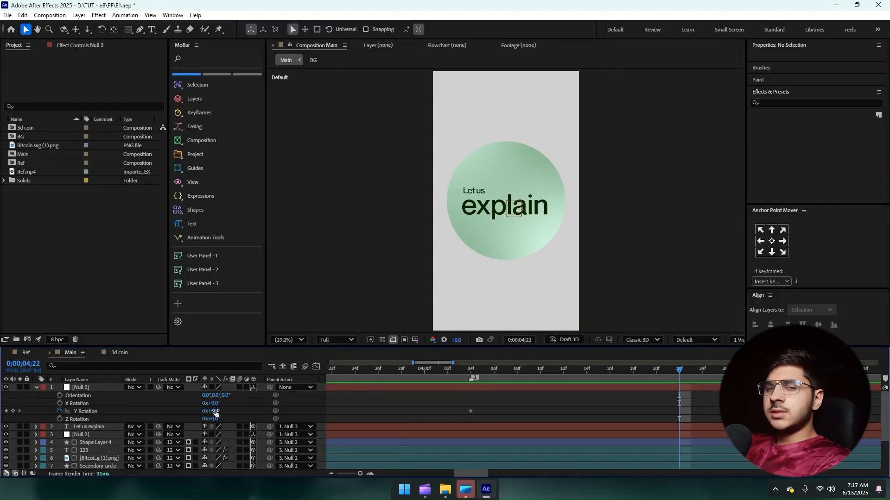
Step: Set Null 3's Y Rotation to -180° at 0;00;04;22 and preview the flip
click(214, 411)
text(-1)
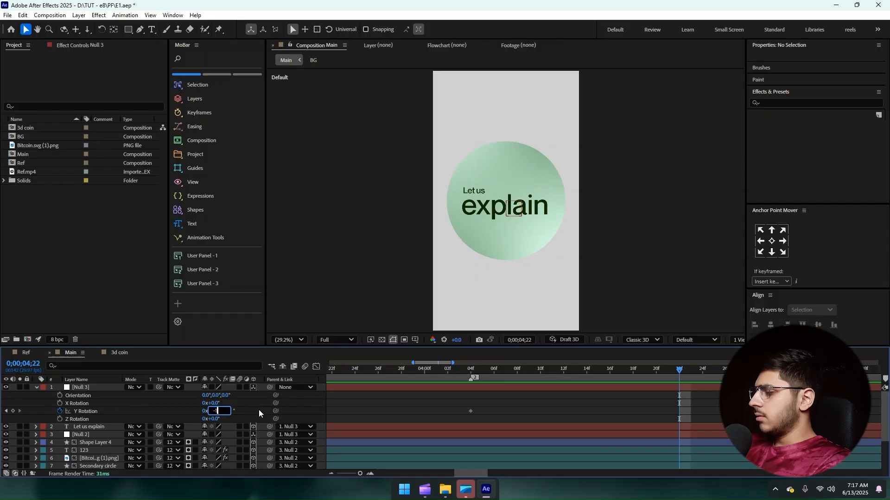
text(80)
key(Return)
click(458, 372)
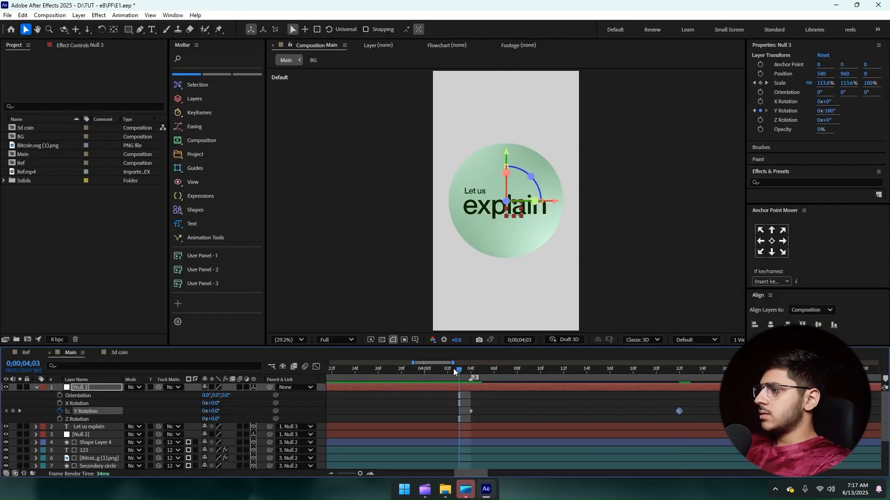
key(space)
key(space)
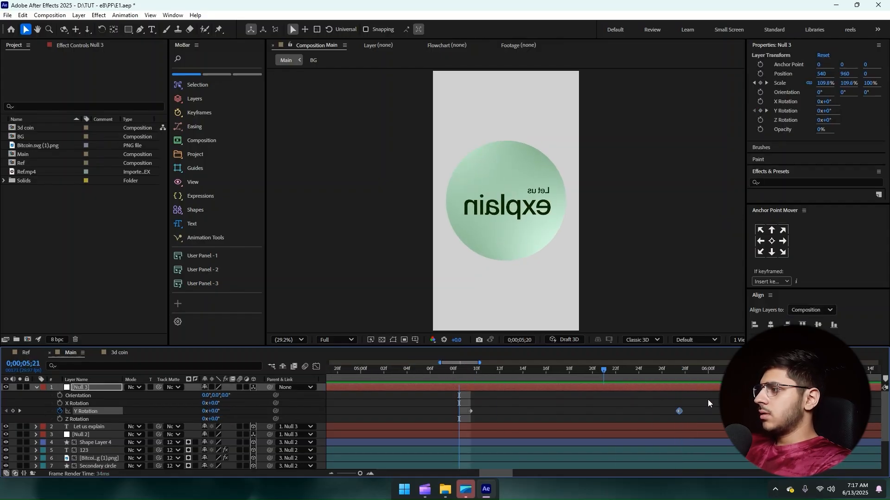
Step: Set the incoming and outgoing velocity influence of both Null 3 Y Rotation keyframes to 80%
scroll(692, 405, down, 2)
drag(615, 406, 530, 410)
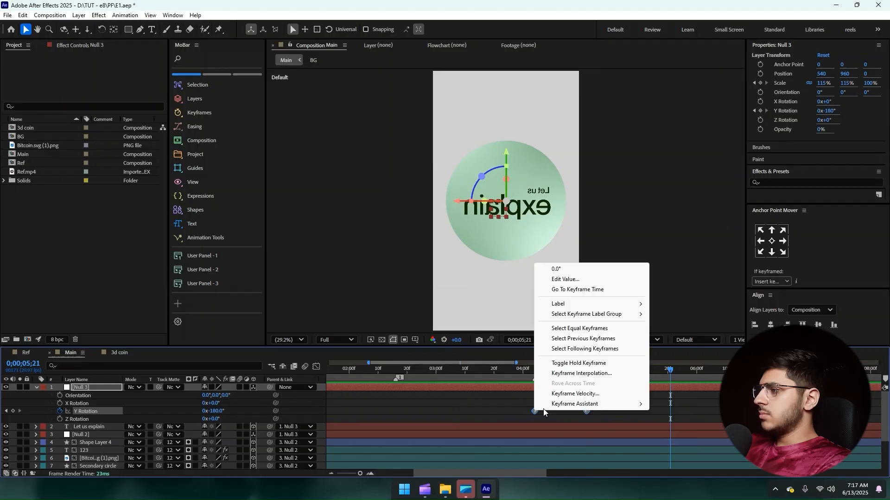
right_click(533, 411)
click(579, 394)
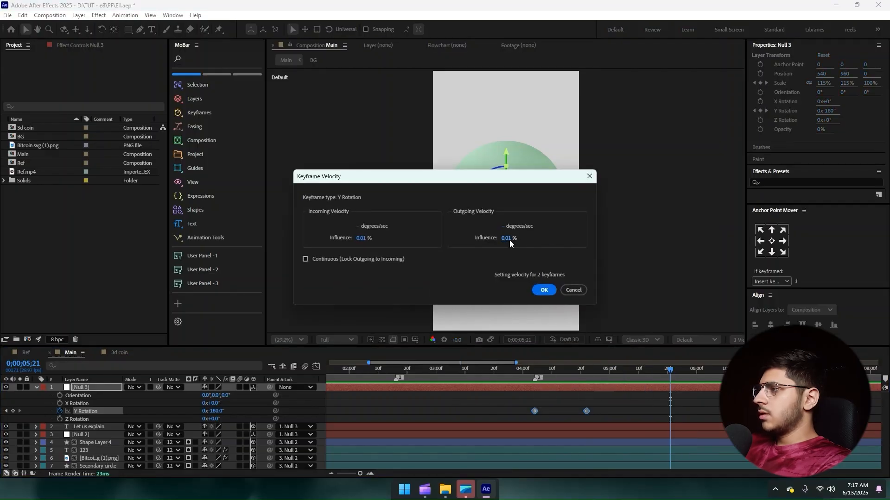
click(509, 239)
text(80)
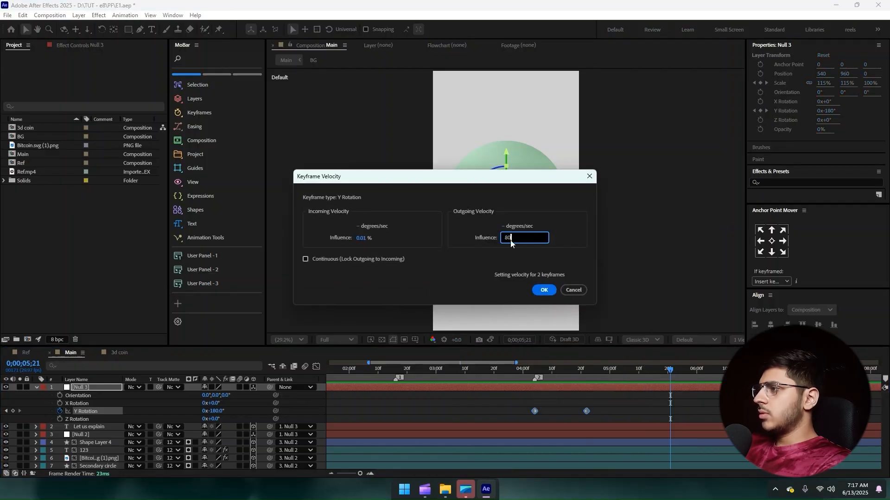
click(360, 238)
text(80)
key(Return)
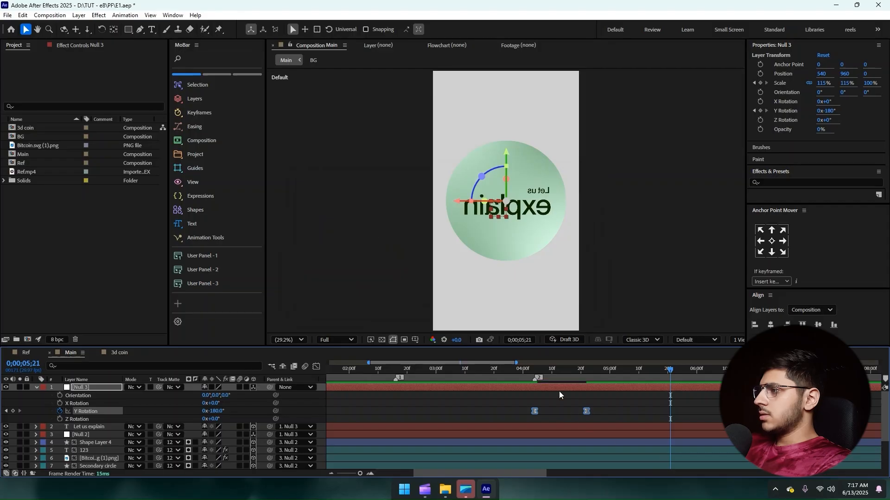
Step: Preview the eased flip of the green circle in Main and collapse Null 3's properties
drag(528, 371, 508, 370)
key(space)
key(space)
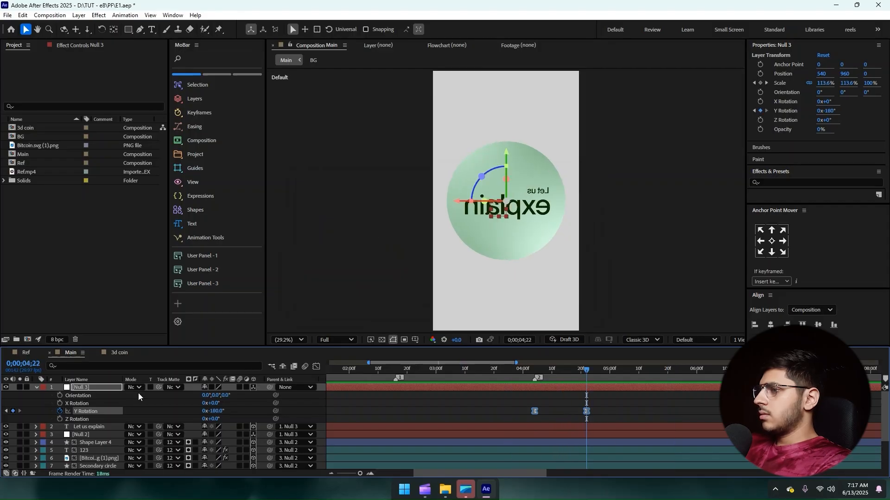
click(36, 387)
key(F2)
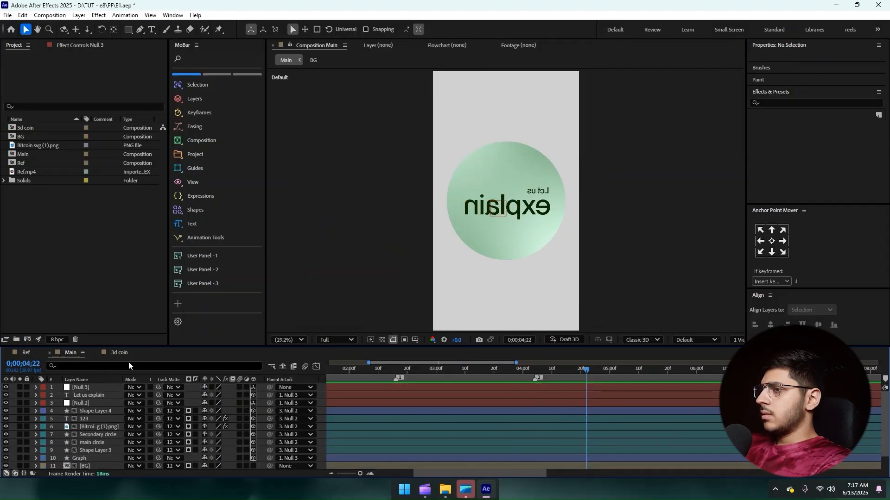
Step: Add the 3d coin composition to Main as the top layer, above Null 3
drag(26, 128, 76, 387)
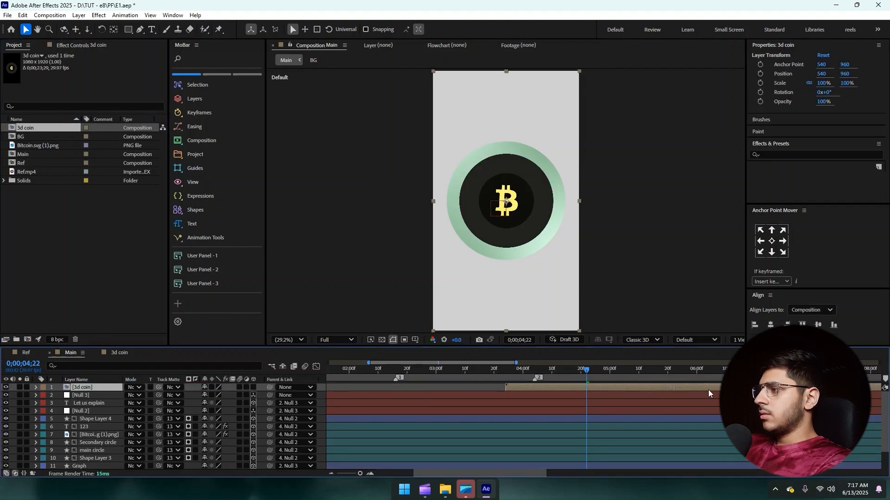
key([)
scroll(550, 387, up, 2)
drag(496, 371, 485, 370)
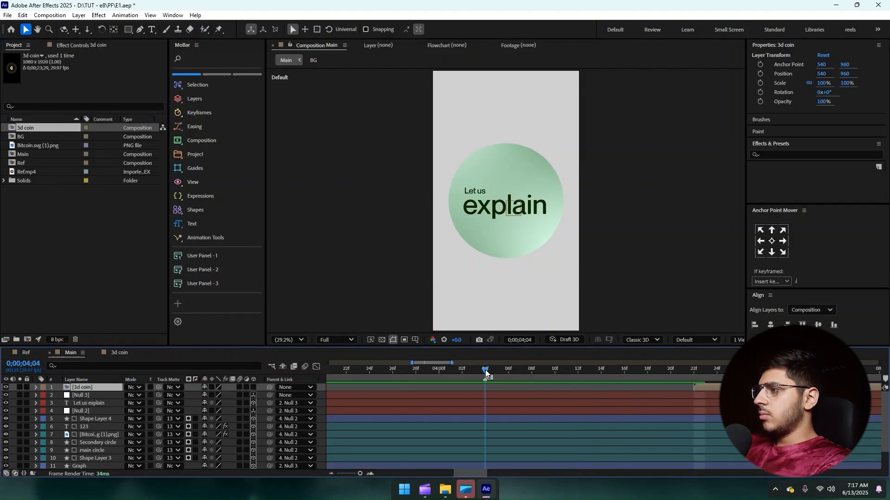
click(119, 353)
click(69, 435)
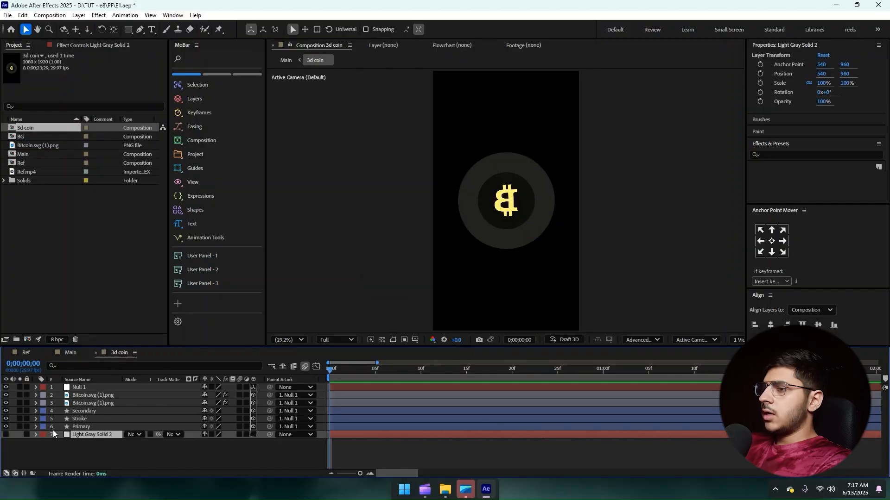
click(6, 435)
click(6, 435)
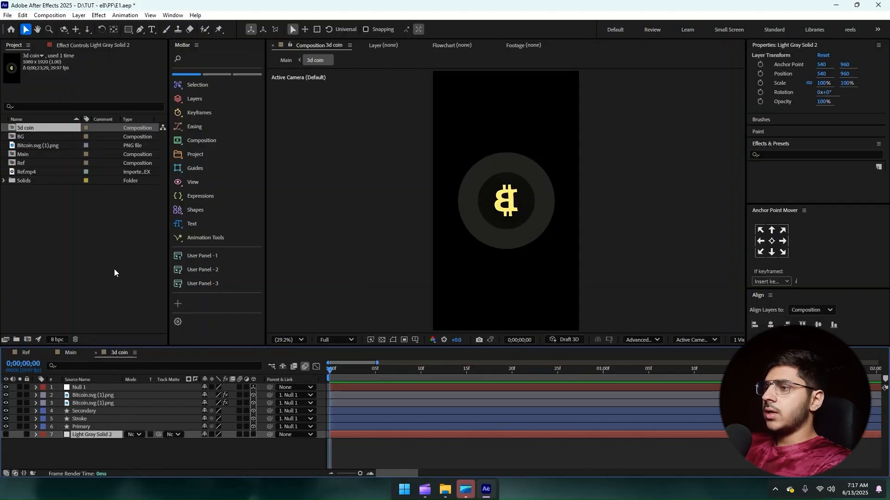
Step: Align the start of the 3d coin layer in Main with marker 2 at 0;00;04;04
click(70, 352)
click(505, 390)
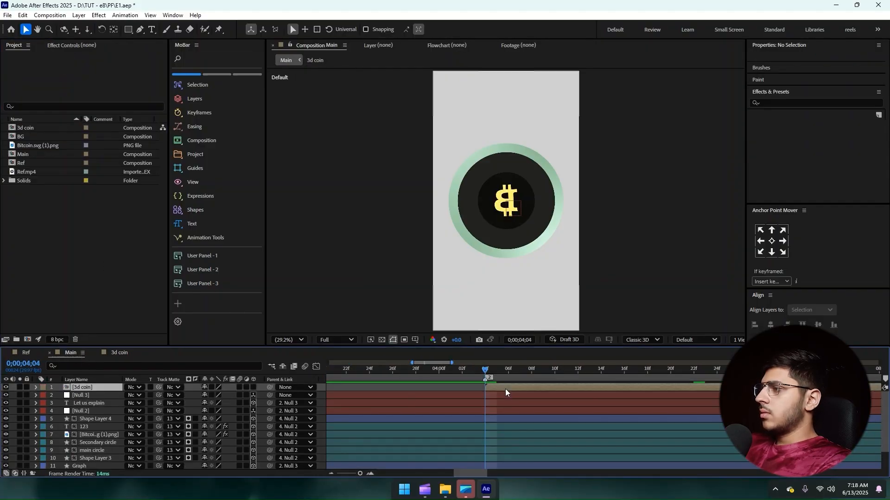
Step: Move the current time to the speed peak of Null 3's Y Rotation in the speed graph, at 0;00;04;13
click(514, 395)
key(u)
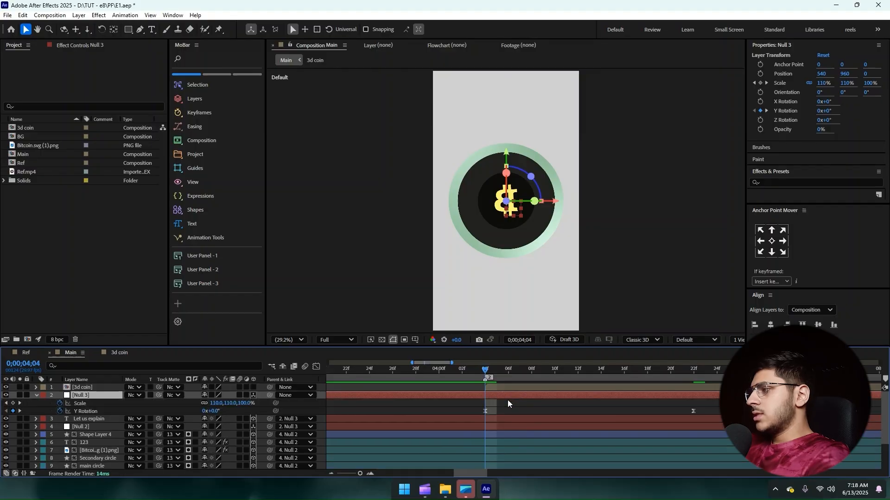
drag(451, 408, 720, 420)
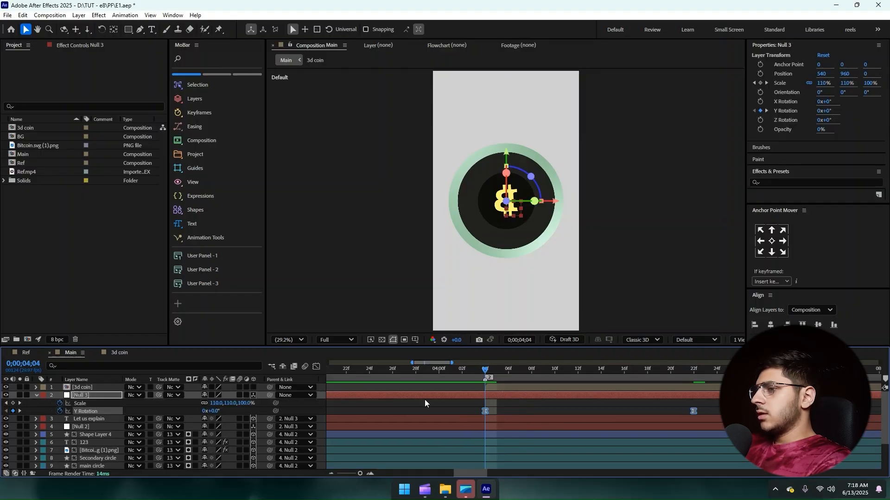
click(315, 368)
scroll(616, 398, up, 2)
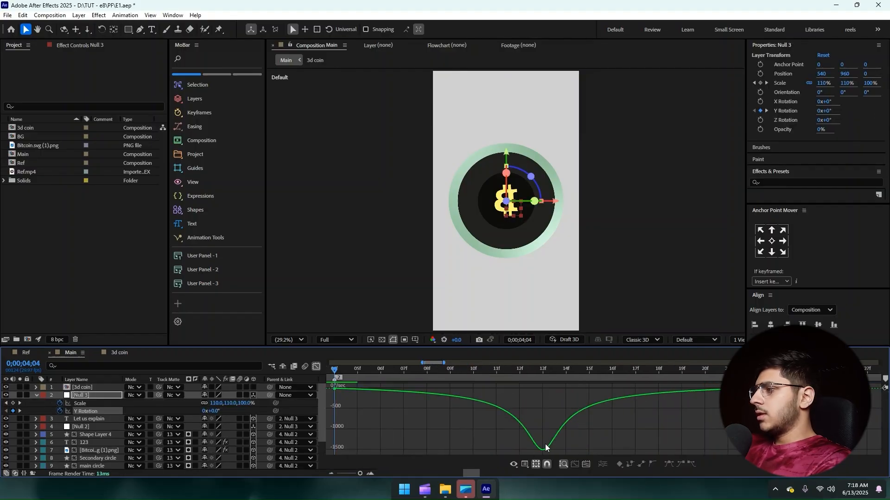
click(543, 370)
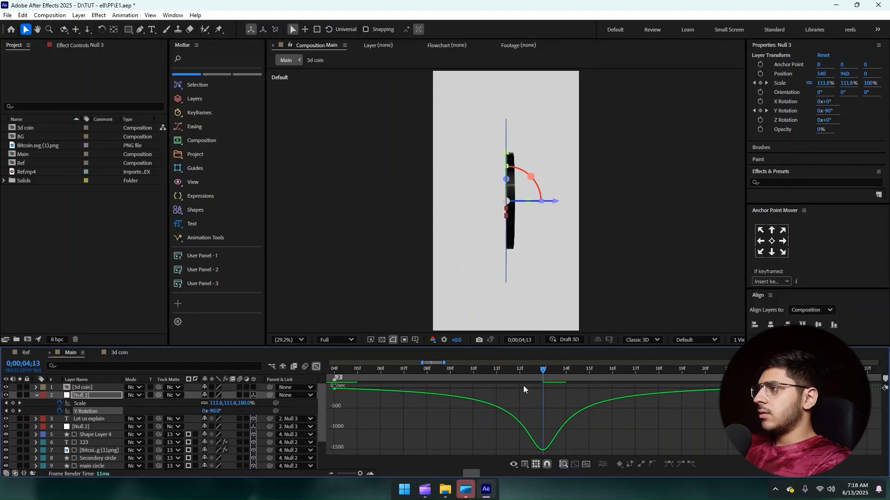
scroll(524, 386, down, 2)
click(317, 366)
Step: Trim the start of the 3d coin layer to 0;00;04;13 and collapse Null 3's properties
click(429, 388)
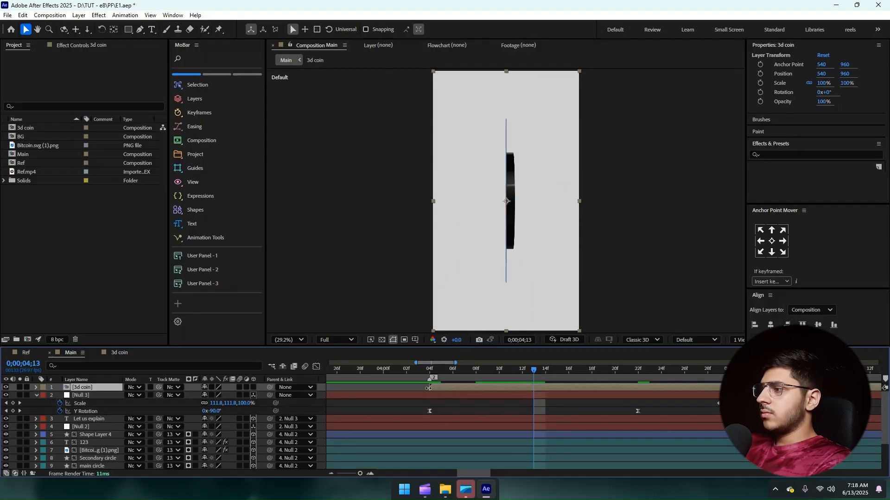
drag(431, 389, 515, 396)
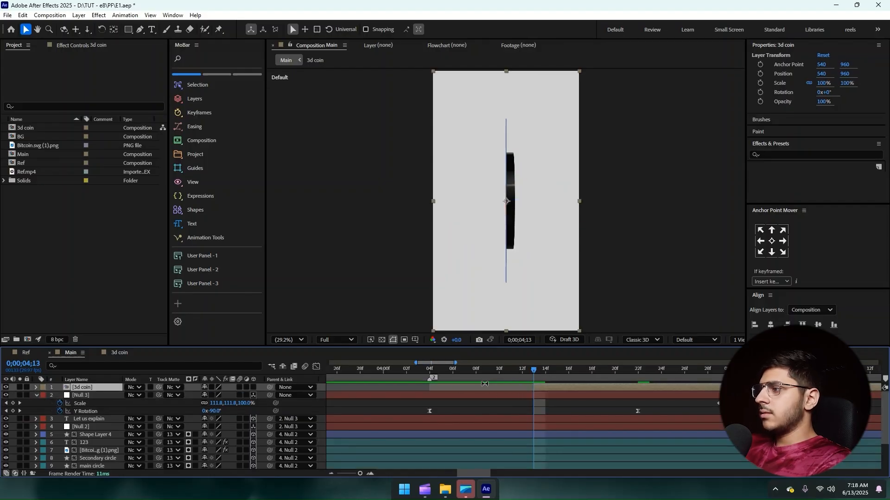
click(403, 391)
click(37, 395)
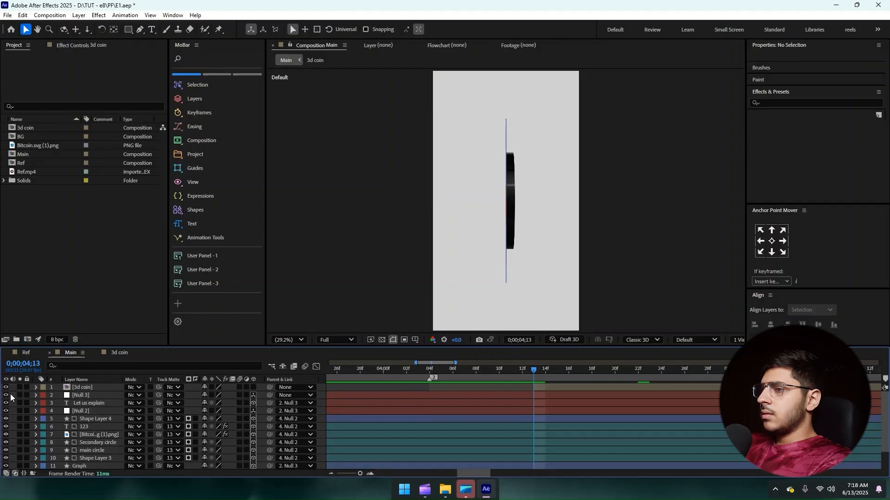
Step: Create a 1080 × 1920 px black solid directly beneath the 3d coin layer, starting at 0;00;04;13
right_click(11, 397)
mouse_move(42, 278)
click(153, 303)
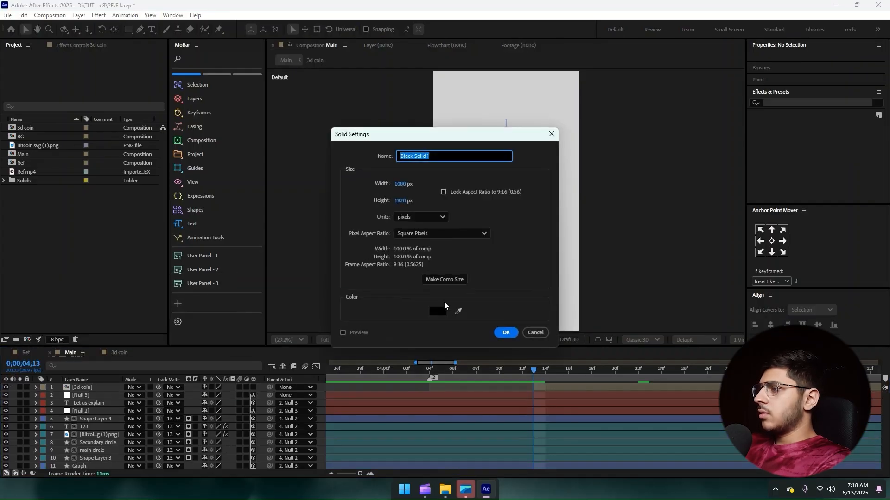
click(506, 333)
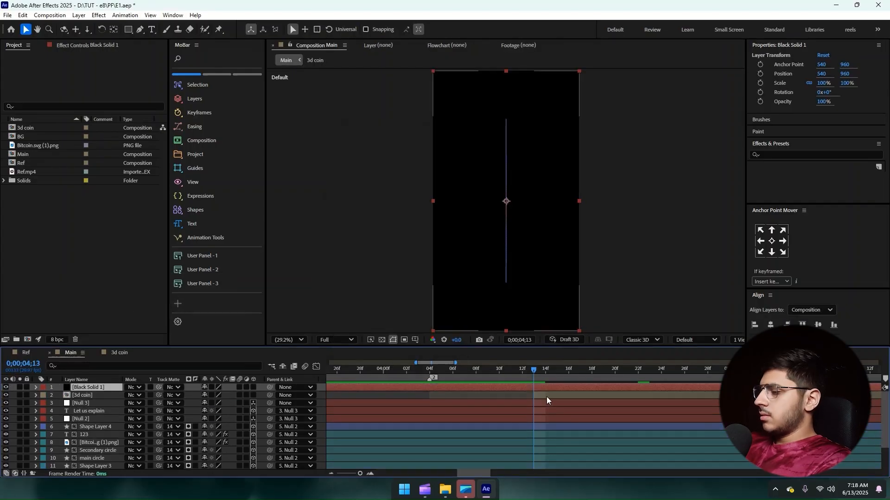
mouse_move(118, 387)
mouse_down()
mouse_move(107, 397)
mouse_move(126, 395)
mouse_up()
click(514, 385)
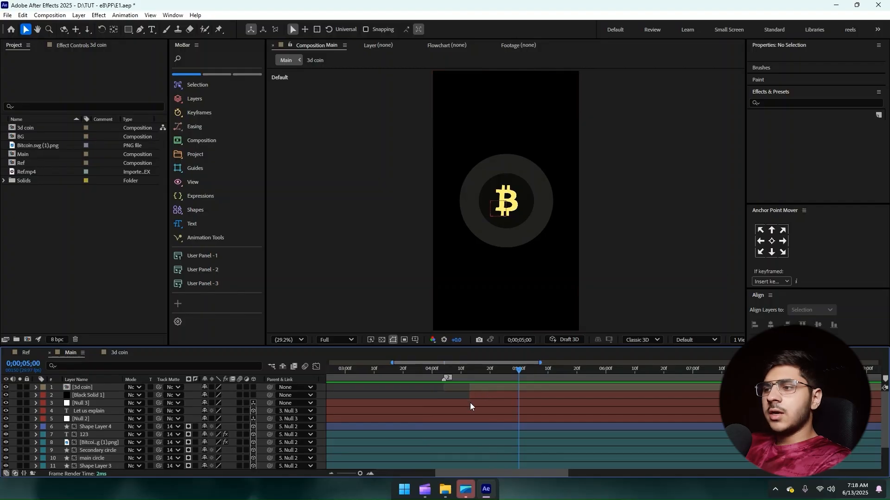
Step: Lengthen the circle's flip by moving Null 3's ending Y Rotation keyframe to about 0;00;05;07
click(83, 403)
key(u)
key(u)
key(u)
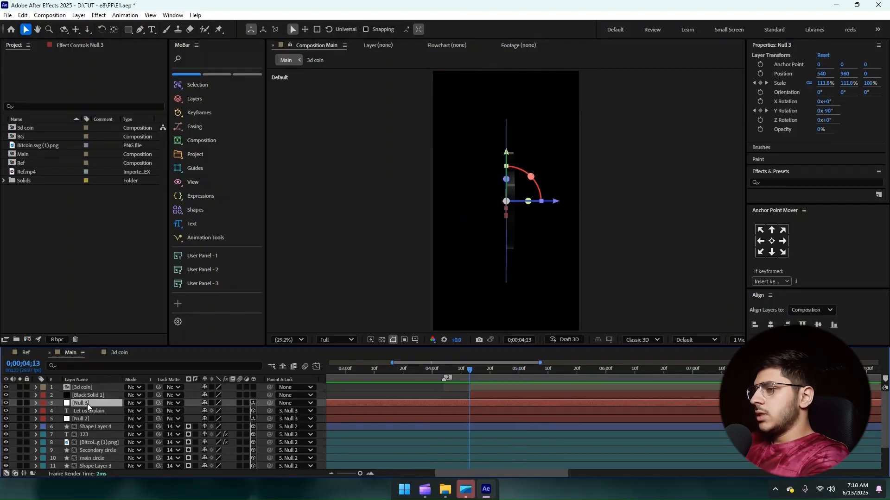
scroll(494, 422, up, 1)
scroll(492, 422, right, 1)
click(442, 426)
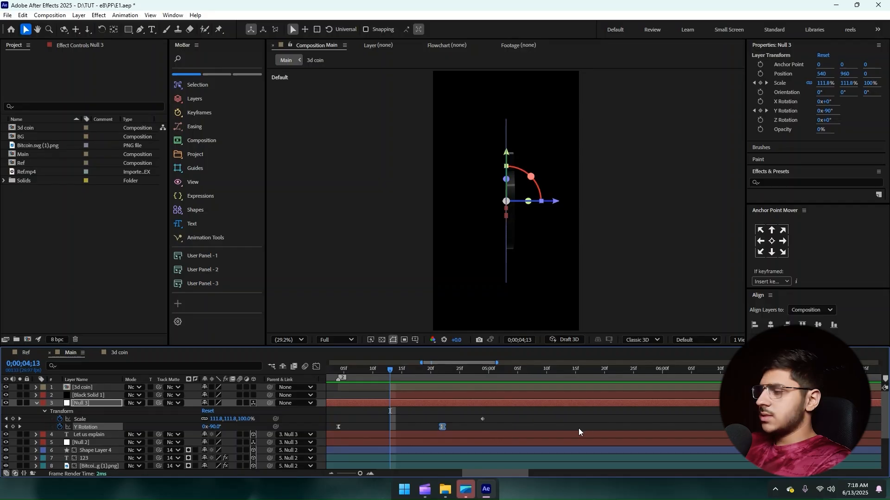
scroll(538, 428, up, 1)
drag(347, 427, 536, 424)
scroll(563, 426, down, 1)
click(558, 426)
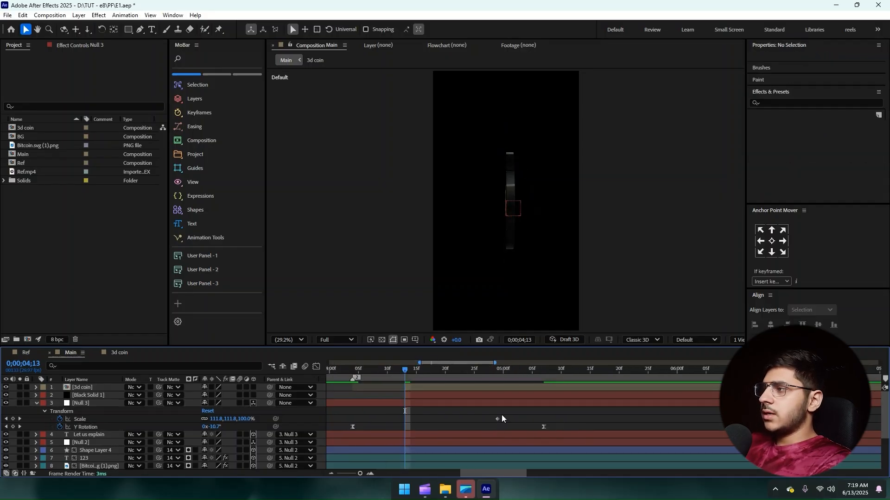
Step: In the 3d coin composition, move Null 1's ending Y Rotation keyframe to about 0;00;01;03 and play back the slower spin
double_click(435, 386)
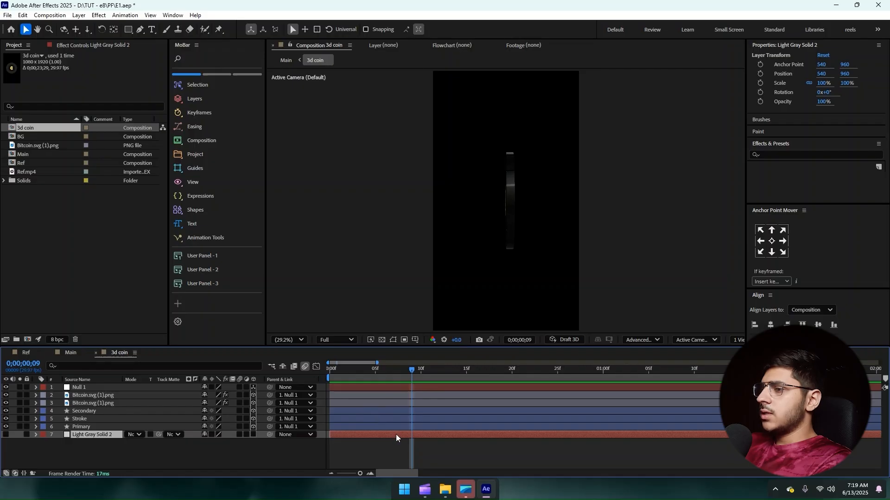
click(98, 387)
key(u)
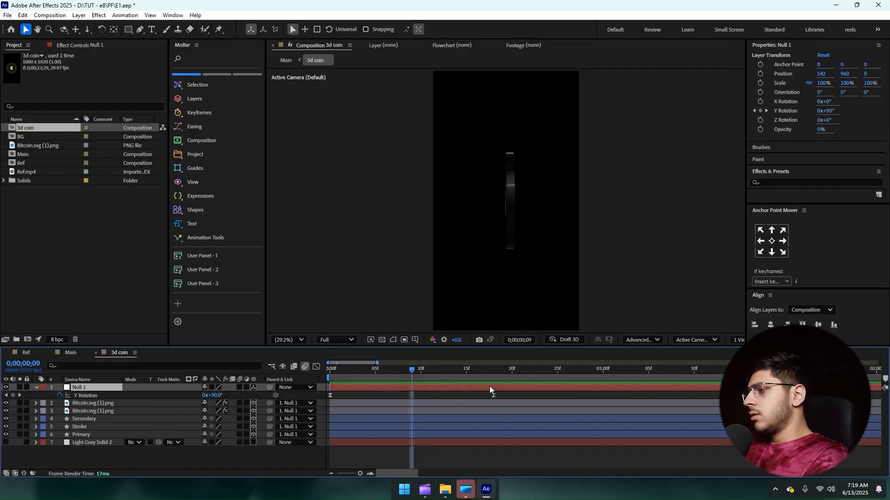
scroll(508, 393, up, 3)
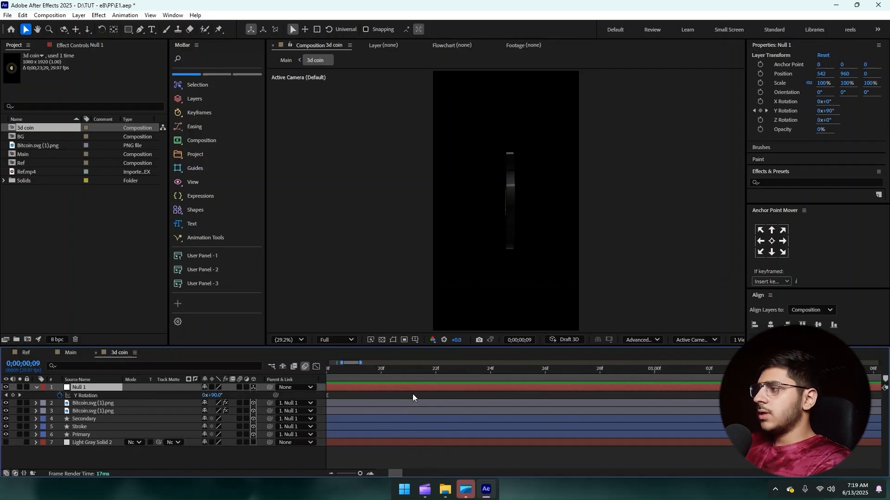
scroll(412, 394, down, 2)
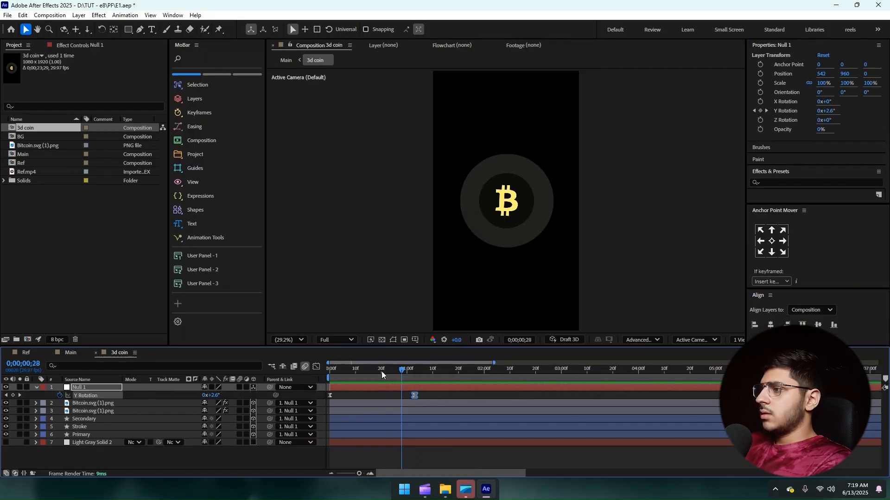
drag(381, 371, 223, 394)
key(space)
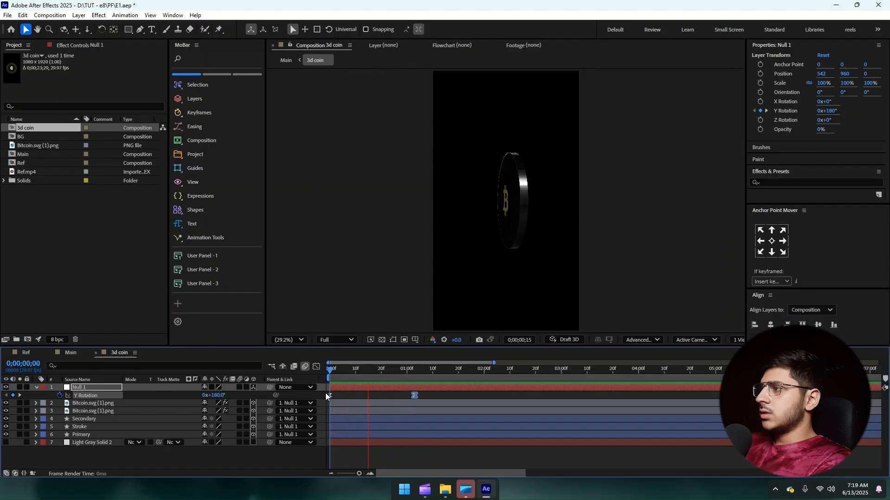
Step: In Main, temporarily hide the 3d coin layer and move the current time to Null 3's Y Rotation speed peak at 0;00;04;20
click(70, 352)
click(6, 388)
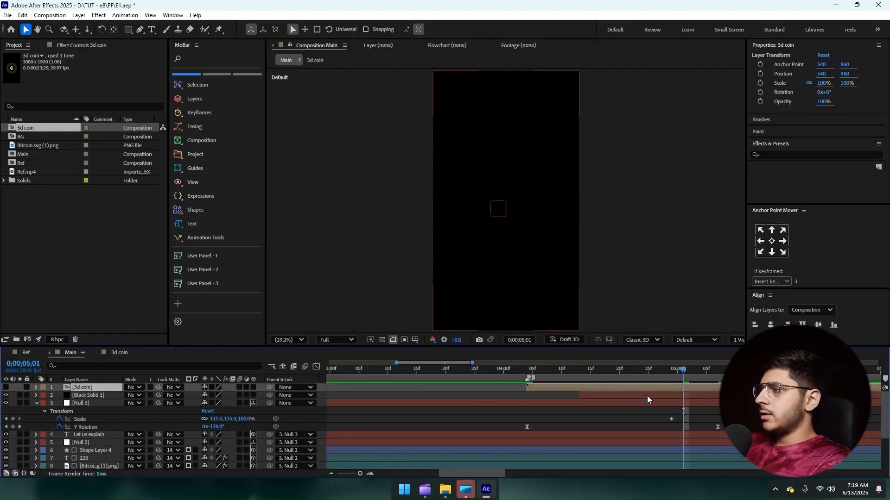
drag(720, 426, 493, 430)
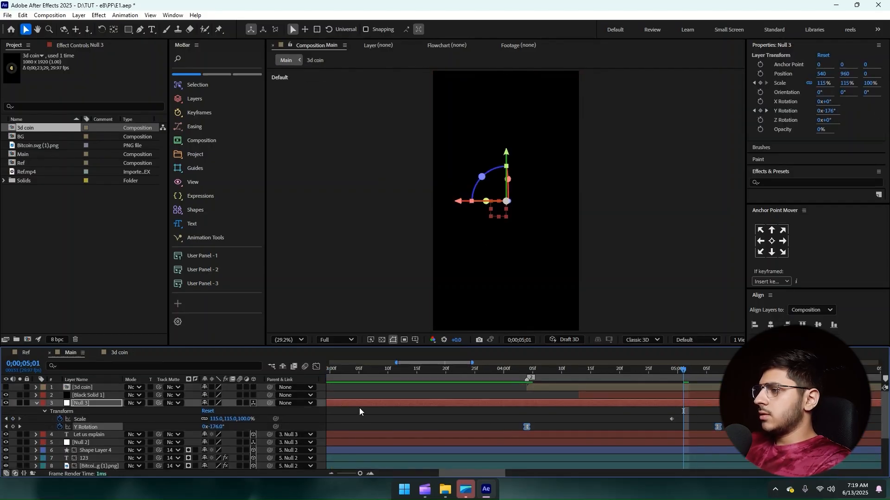
click(317, 368)
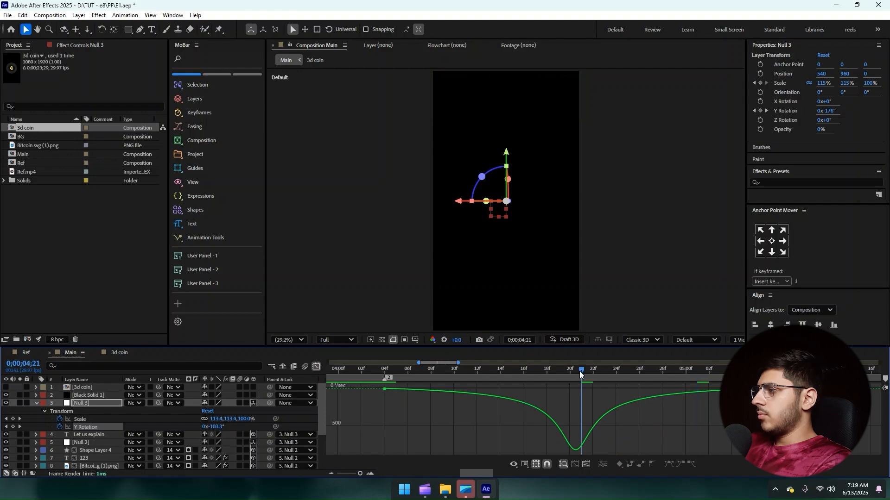
key(Page_Up)
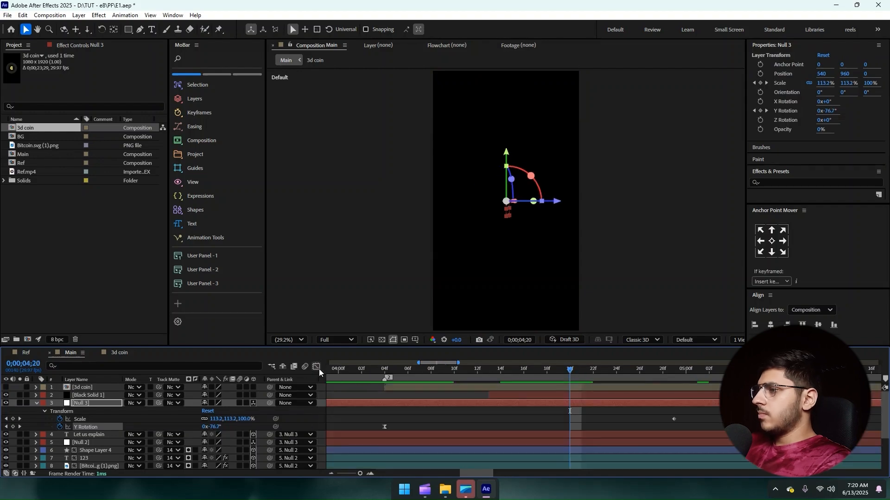
click(316, 366)
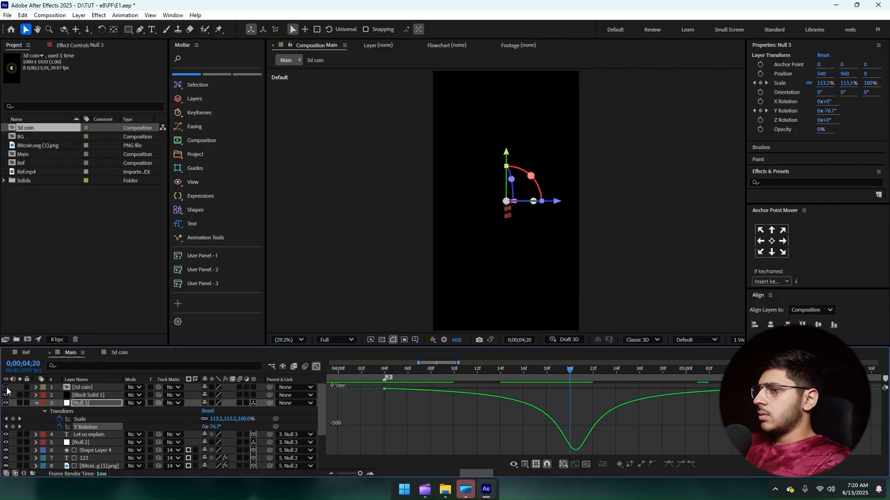
click(317, 366)
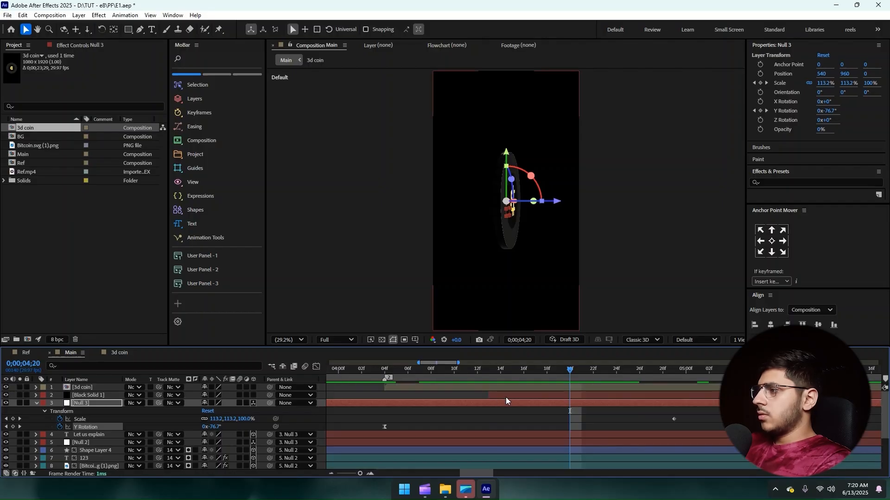
Step: Trim the starts of the 3d coin and Black Solid 1 layers to 0;00;04;20 and collapse Null 3's properties
drag(387, 388, 561, 388)
click(580, 395)
key(alt+bracketleft)
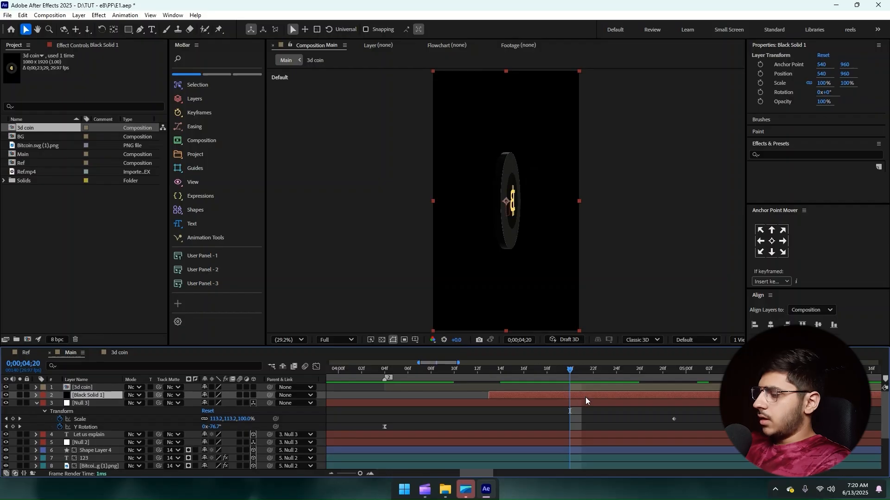
click(540, 407)
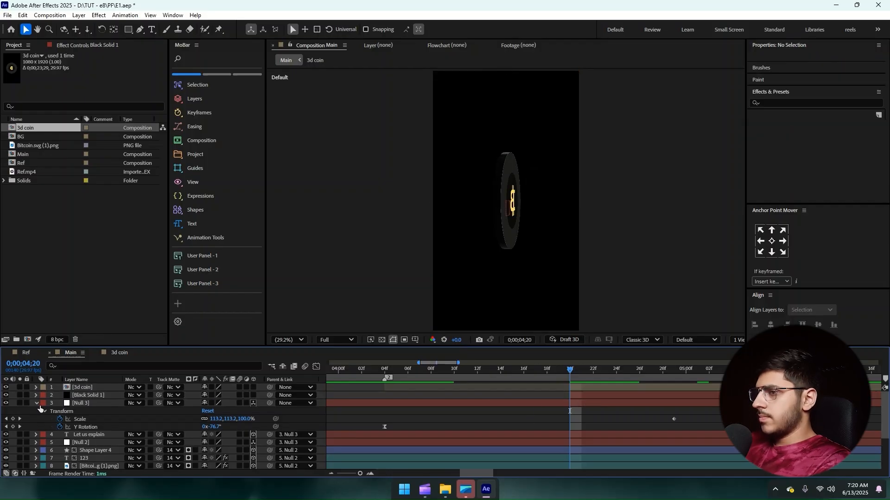
click(42, 404)
click(36, 403)
click(454, 389)
click(427, 394)
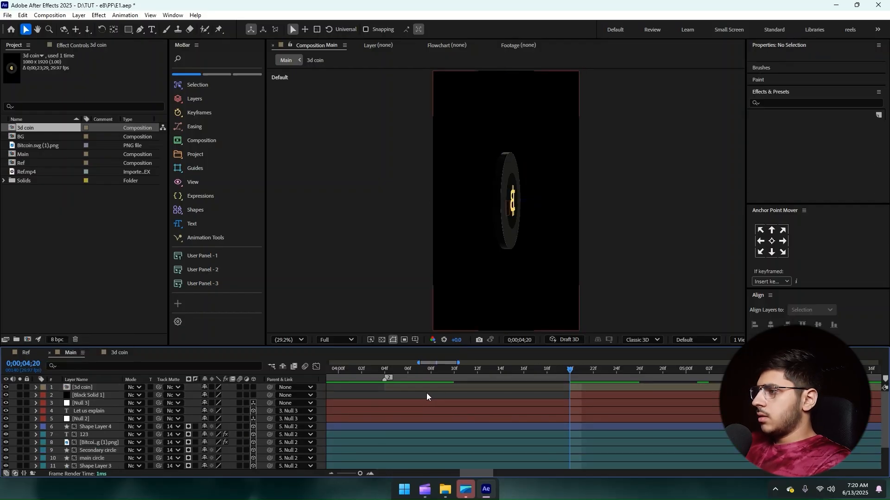
Step: Preview the circle-to-coin transition in Main from about 0;00;03;11
scroll(467, 385, down, 2)
drag(442, 370, 373, 368)
key(space)
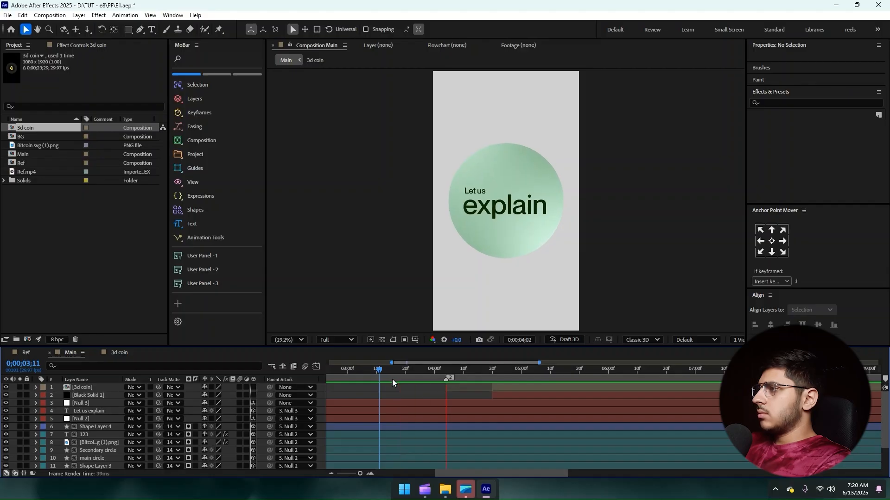
key(space)
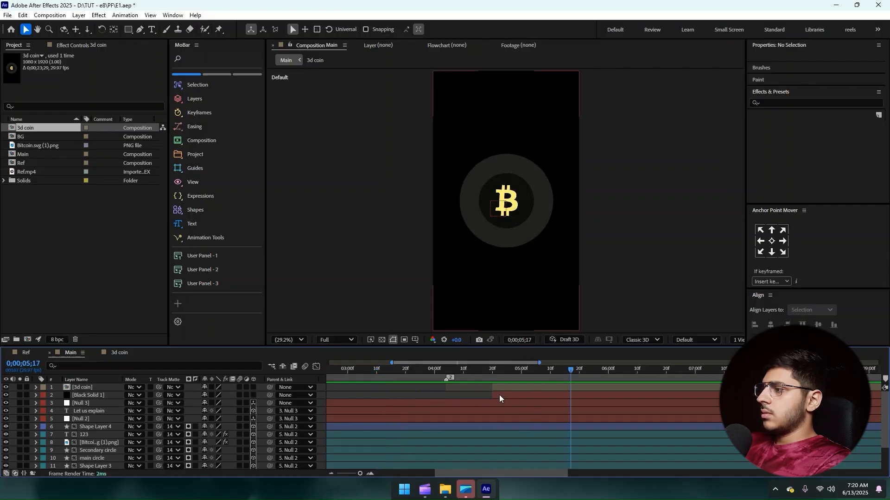
Step: Shift the 3d coin and Black Solid 1 layers one frame later to start at 0;00;04;21, and play back the flip
scroll(498, 394, up, 3)
click(469, 394)
shift+click(457, 387)
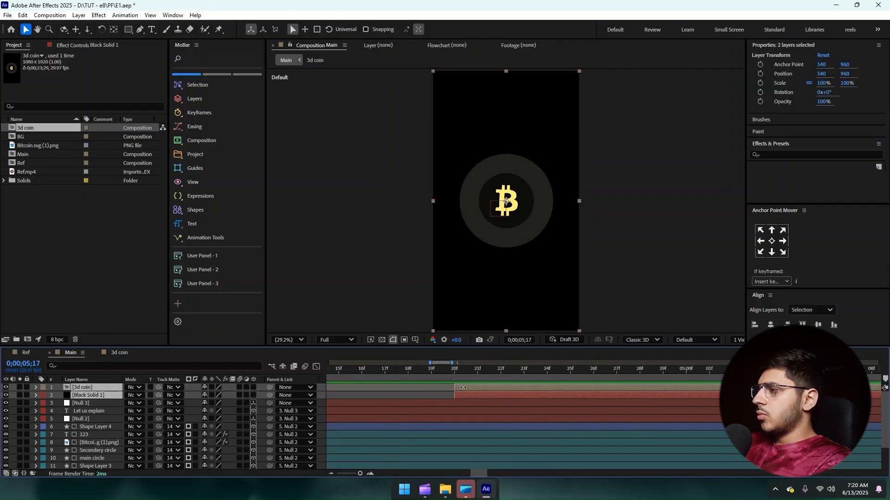
scroll(462, 388, down, 3)
click(460, 371)
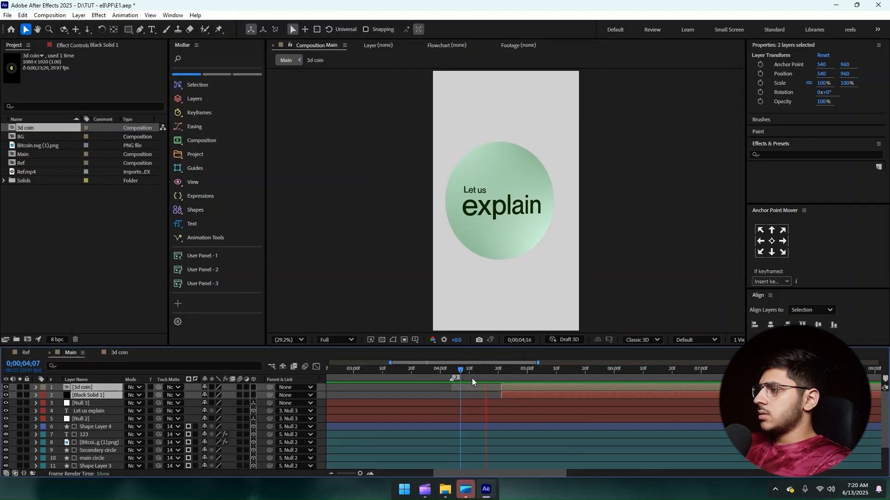
key(space)
scroll(535, 397, up, 3)
scroll(463, 393, down, 2)
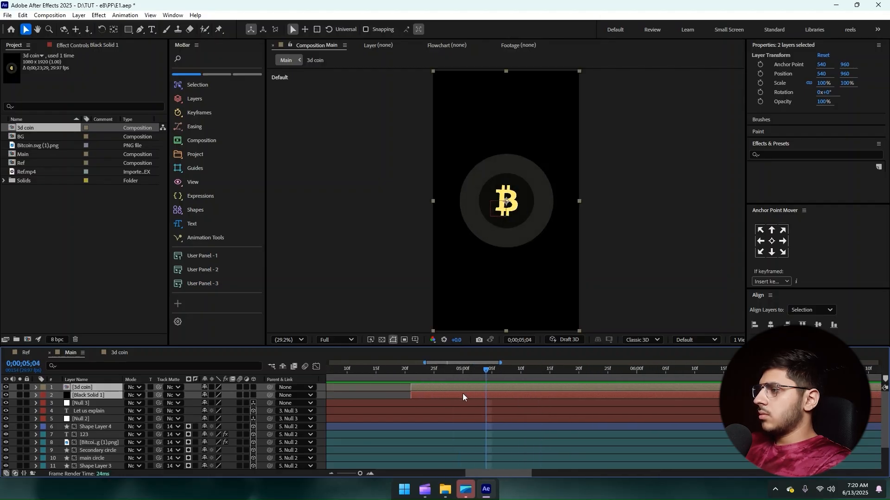
Step: Deselect all layers and play the whole Main animation from the beginning
key(F2)
key(minus)
key(minus)
drag(399, 368, 235, 377)
key(space)
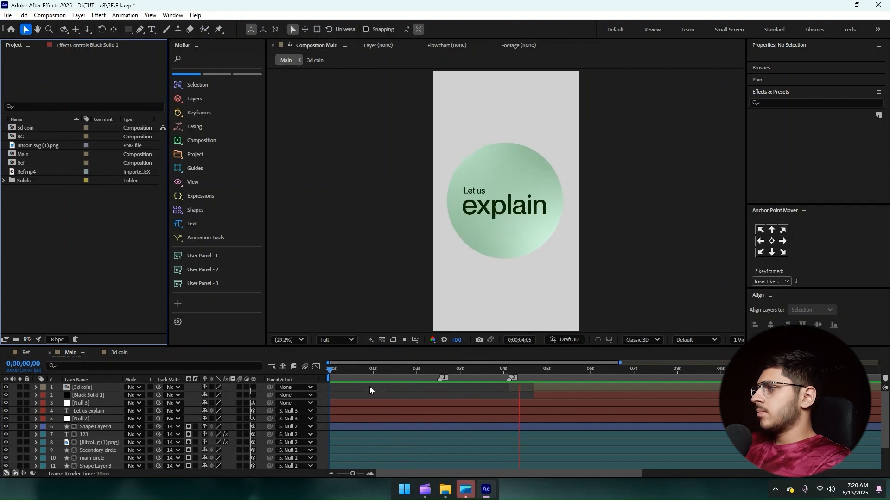
key(space)
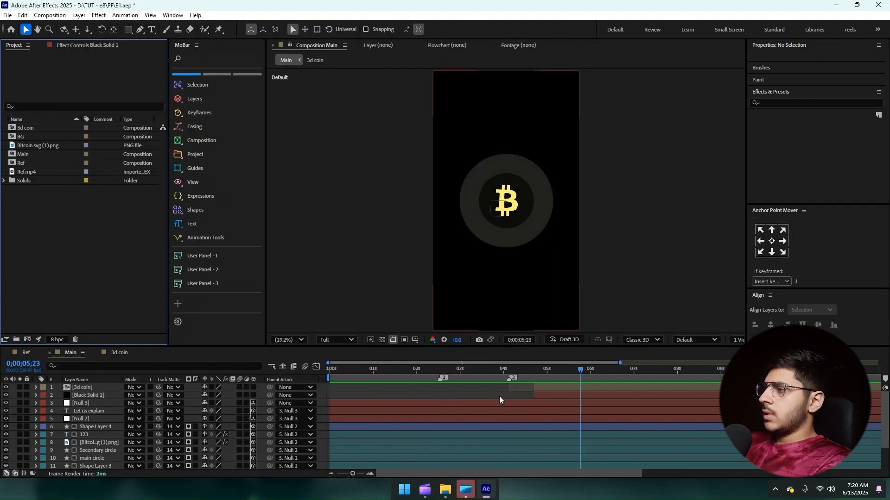
Step: Play the Ref 2 reference animation from the start in the Ref composition to study its camera movement
mouse_move(445, 490)
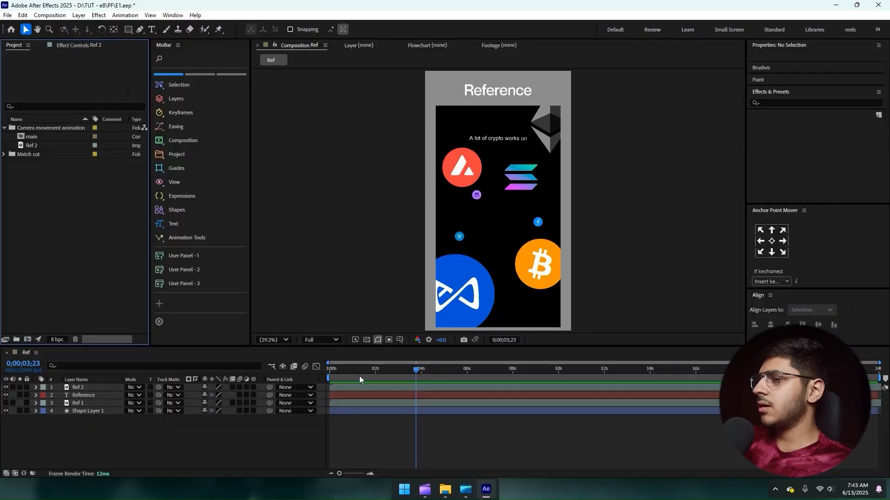
key(Home)
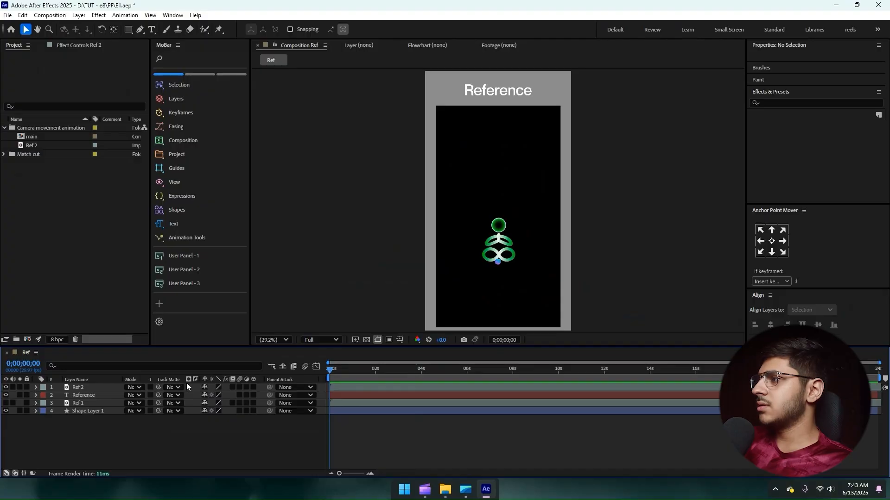
key(space)
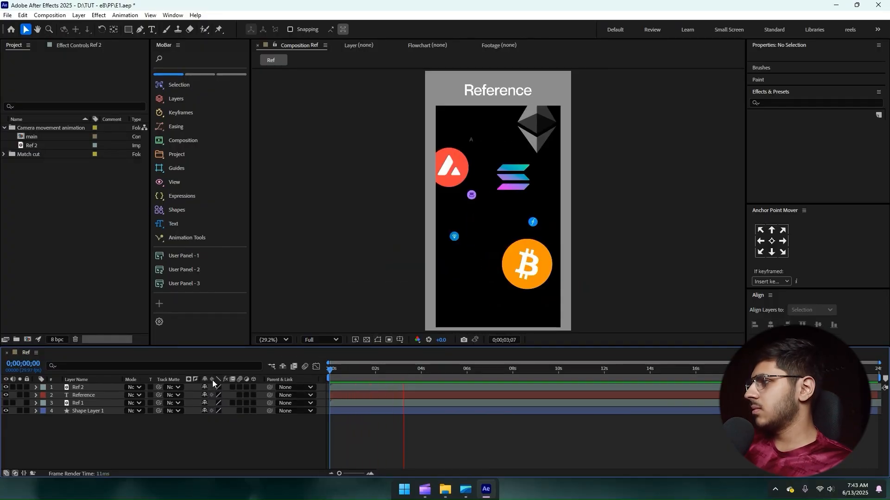
key(space)
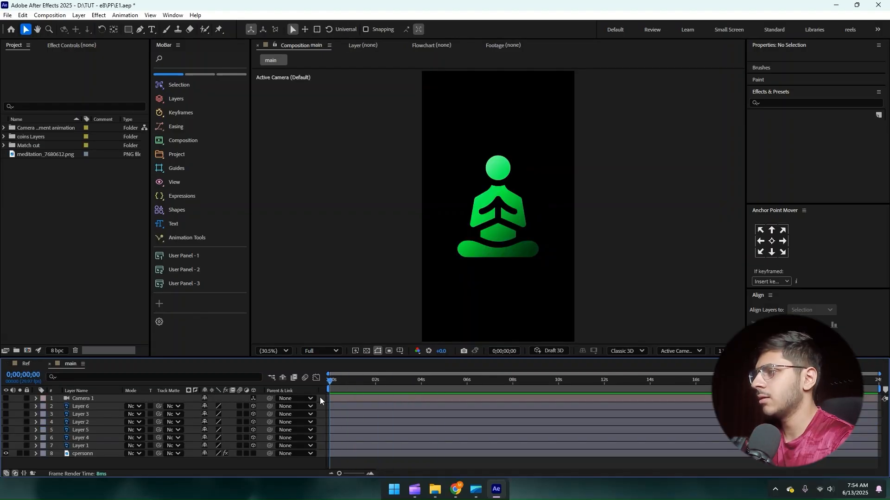
Step: Turn on visibility for Camera 1 and Layers 1 to 6 in the main composition, and hide the cpersonn layer
mouse_move(518, 248)
mouse_down()
mouse_move(546, 222)
mouse_move(504, 257)
mouse_up()
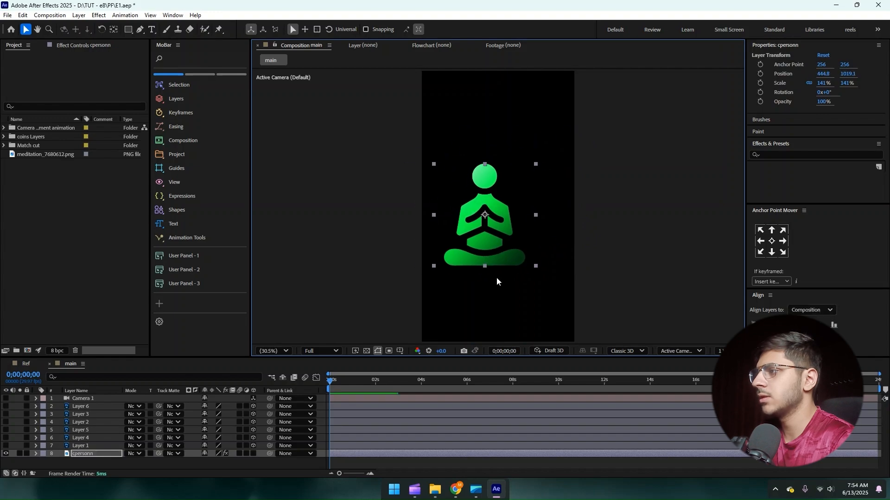
key(ctrl+z)
drag(6, 446, 6, 386)
click(5, 453)
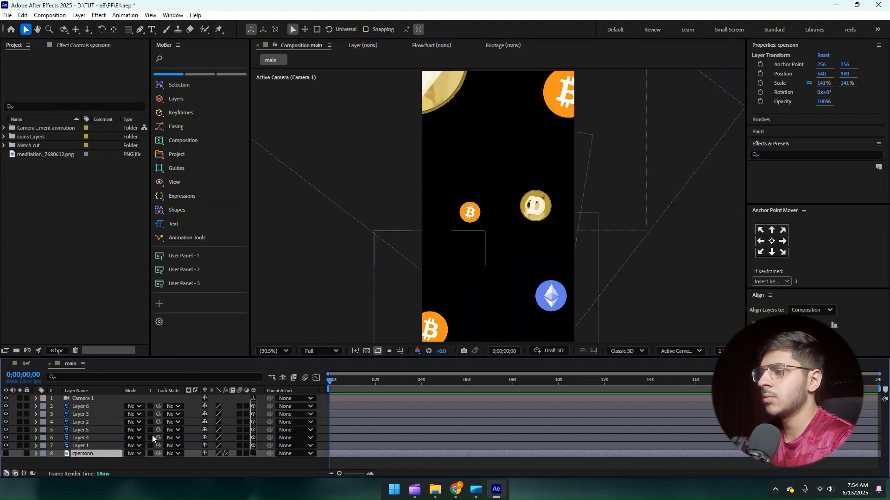
Step: Examine how the coin layers are spread in 3D space by orbiting Custom View 2 in a two-view layout, and return to one view
click(726, 351)
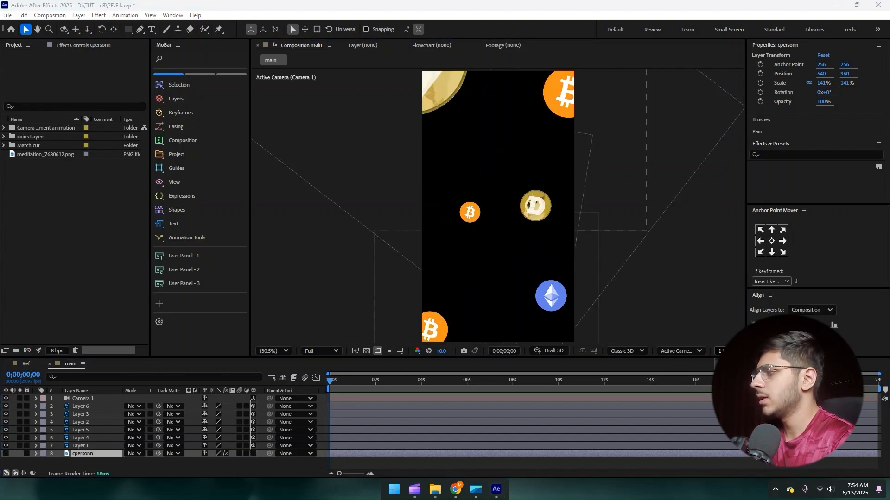
click(732, 371)
key(2)
mouse_move(334, 238)
mouse_down()
mouse_move(375, 239)
mouse_move(462, 205)
mouse_move(362, 218)
mouse_move(318, 193)
mouse_move(318, 231)
mouse_up()
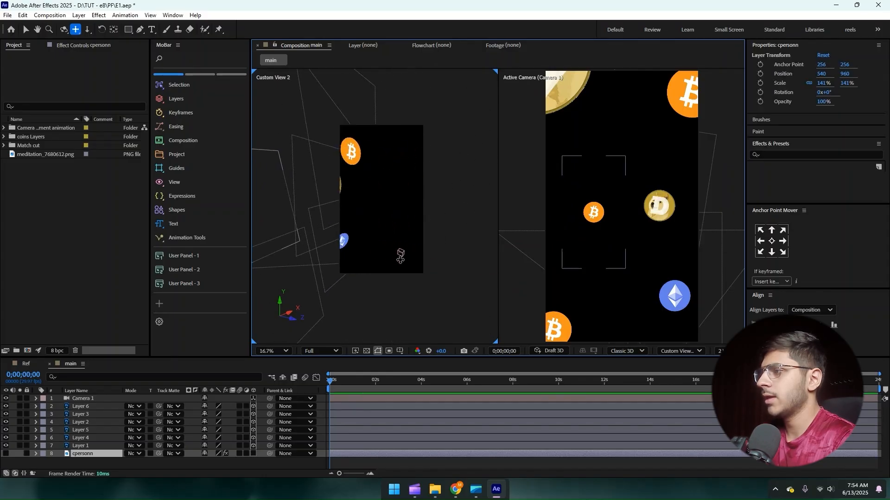
drag(378, 256, 415, 253)
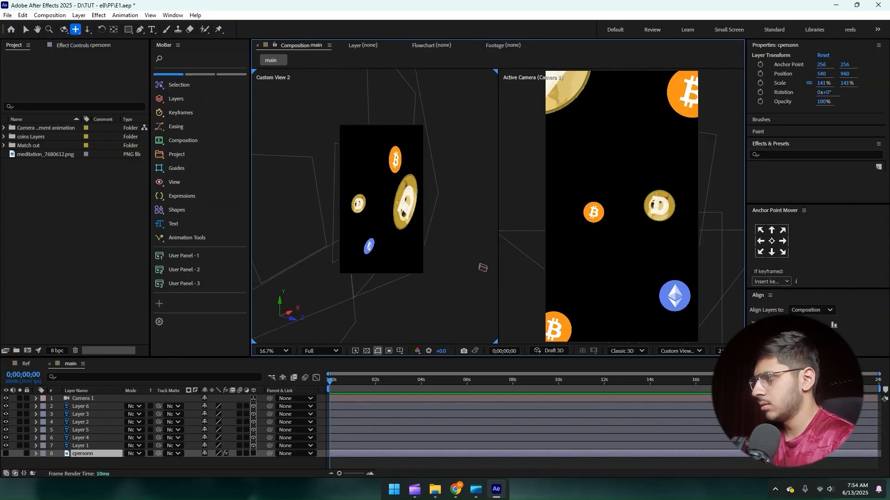
click(726, 351)
click(729, 361)
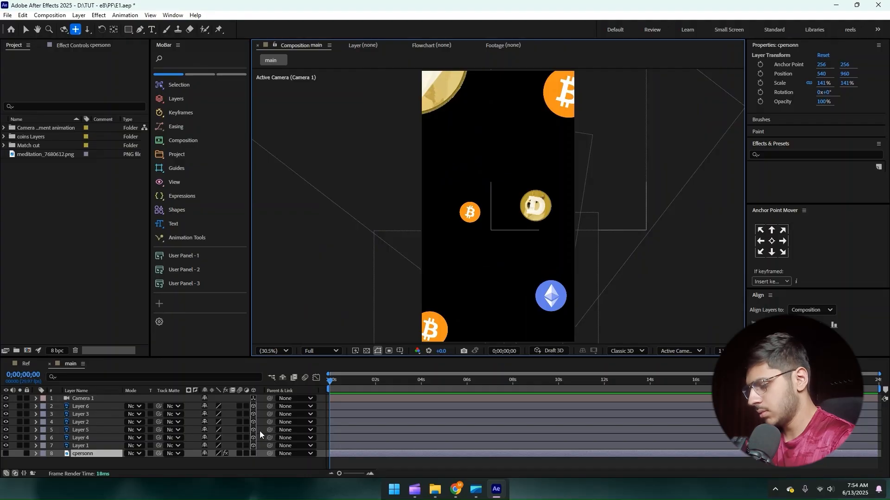
Step: Make the cpersonn layer 3D and turn its visibility back on
key(v)
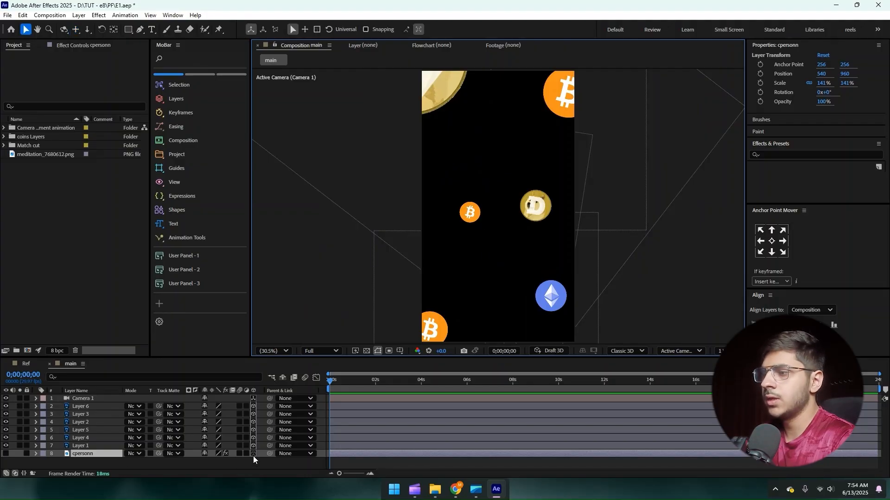
click(254, 454)
click(6, 453)
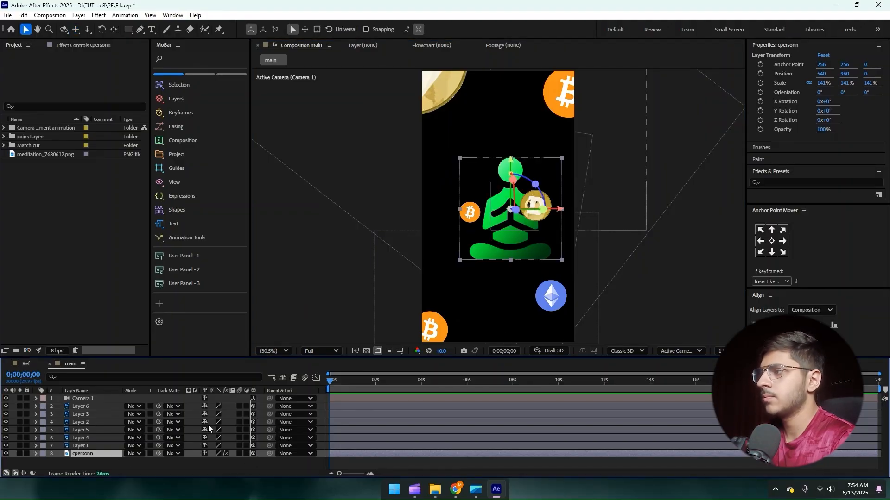
Step: Hide coin Layers 1 to 6, leaving cpersonn visible, and select Camera 1
click(74, 445)
shift+click(81, 406)
drag(6, 407, 5, 446)
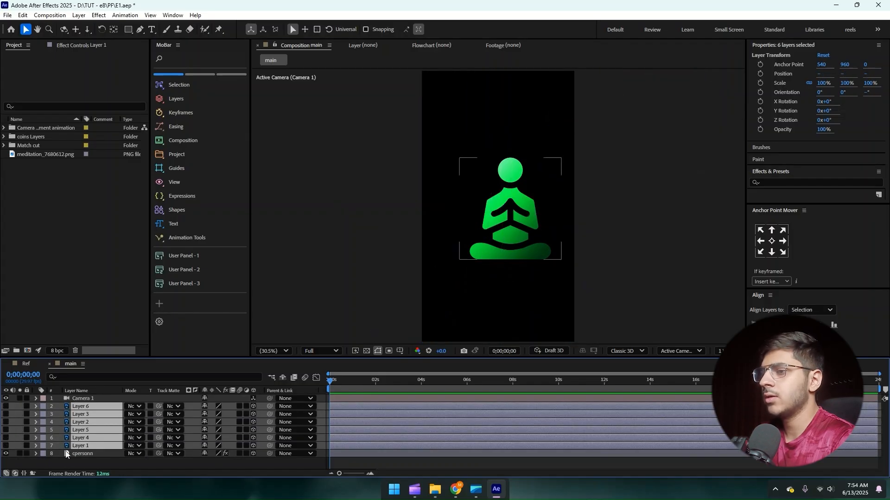
key(F2)
click(78, 399)
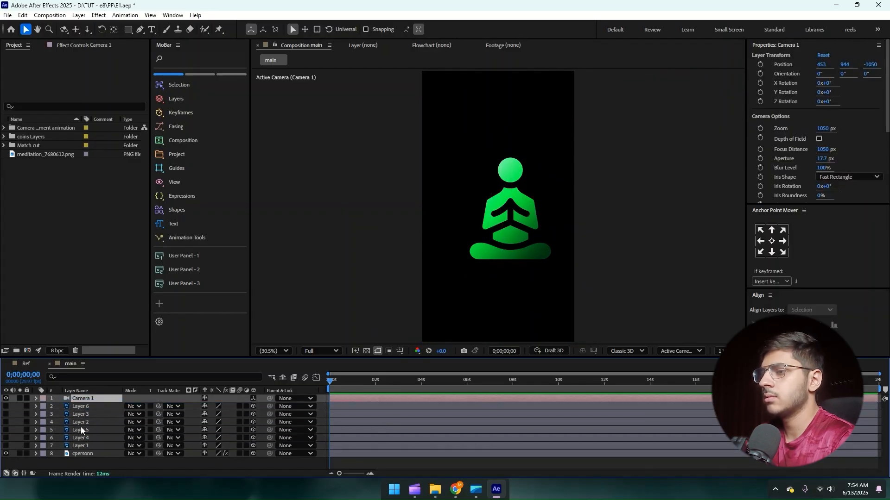
Step: Mark the 4-second point on the timeline and start keyframing Camera 1's Position at 0;00;02;11
mouse_move(508, 384)
mouse_down()
mouse_move(468, 384)
mouse_move(512, 384)
mouse_up()
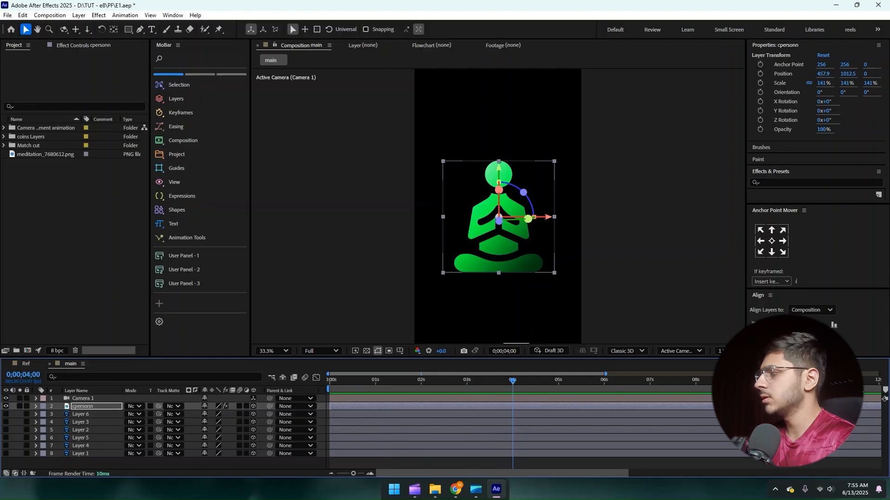
drag(886, 391, 438, 392)
click(440, 399)
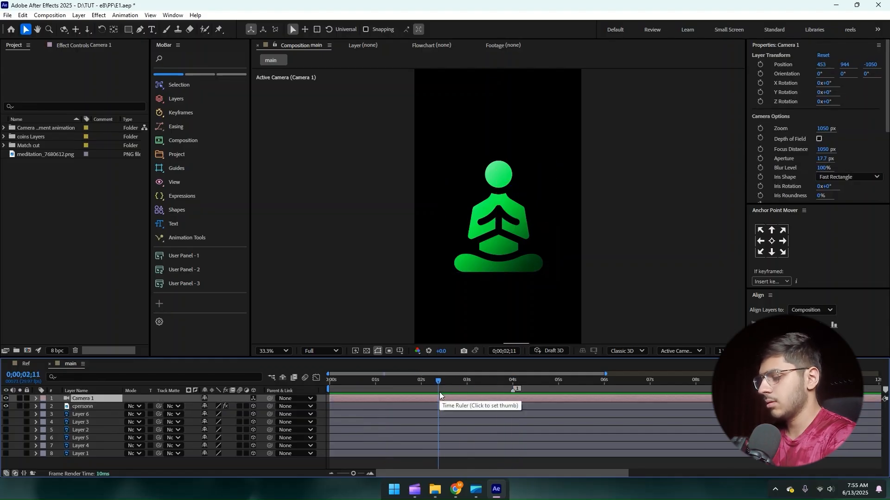
key(p)
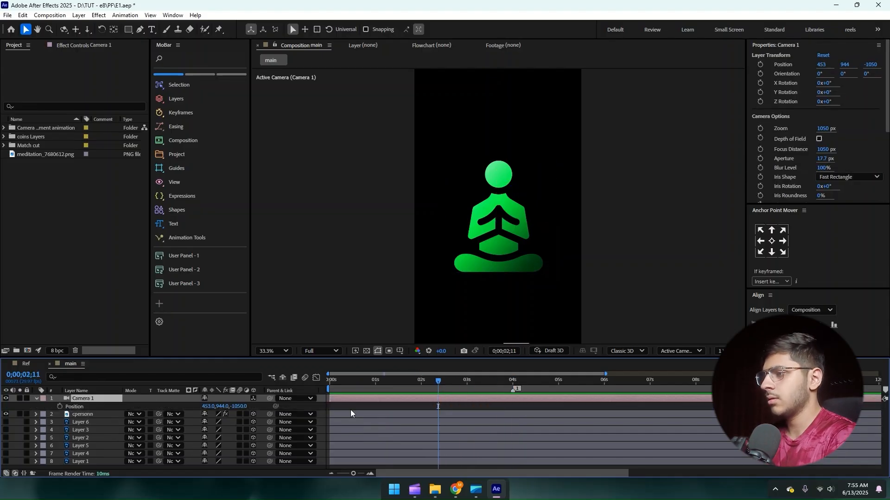
click(60, 406)
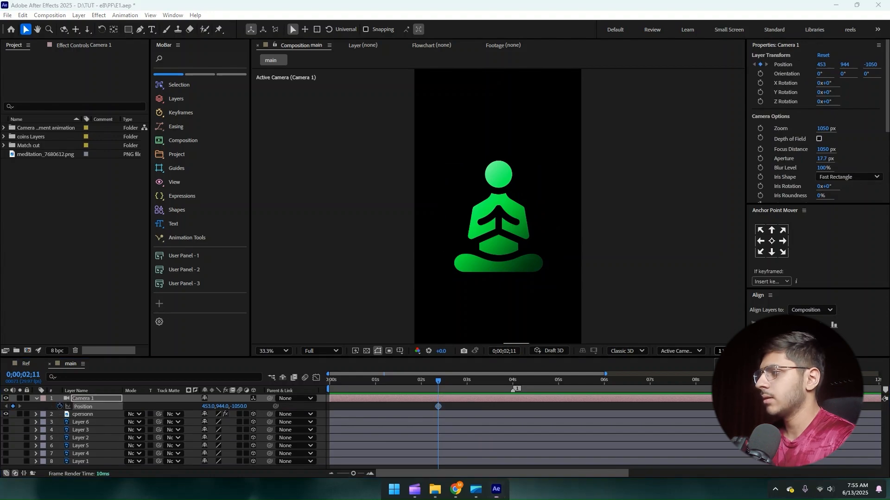
Step: Switch to a two-view layout, shift the first Position keyframe slightly later, and set Camera 1's X position to 1157.1 at 0;00;05;10
click(730, 371)
drag(432, 263, 372, 259)
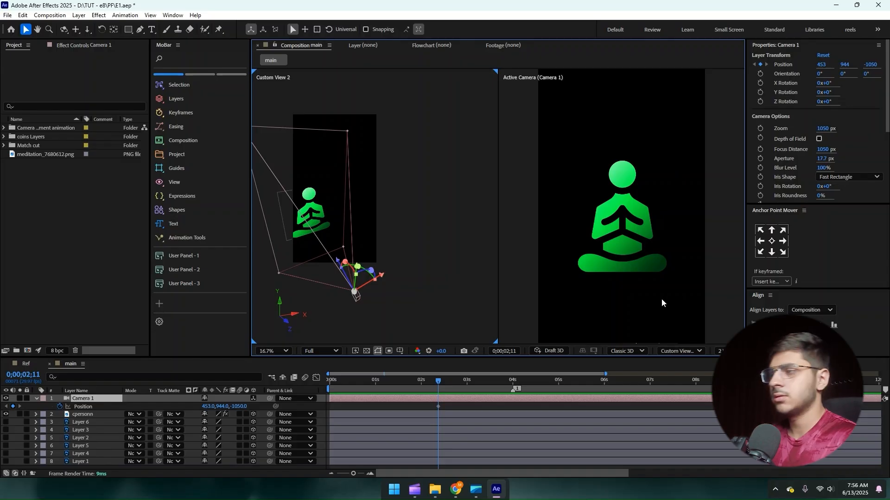
click(575, 380)
drag(443, 380, 564, 380)
drag(439, 407, 452, 406)
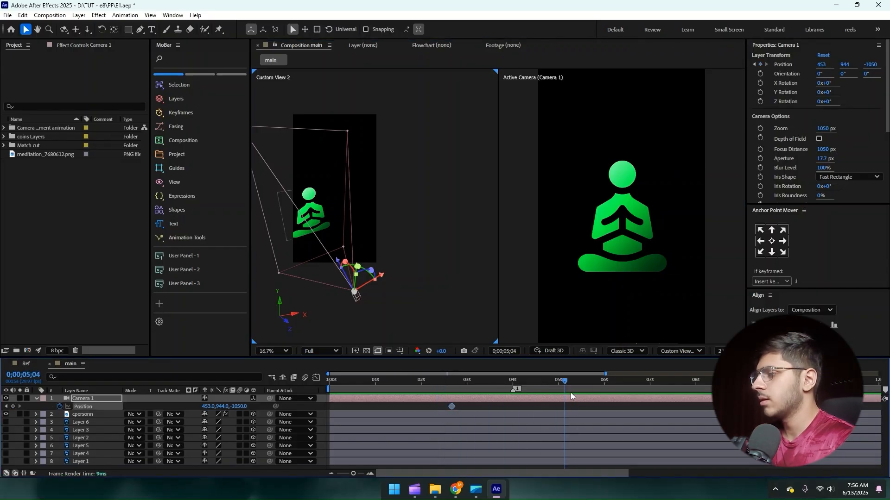
click(561, 387)
drag(561, 387, 574, 387)
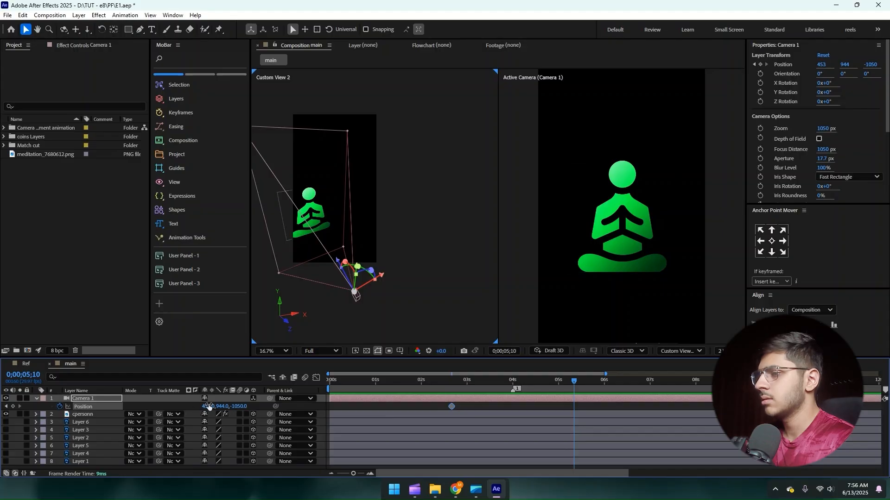
drag(208, 406, 556, 417)
Step: Preview the camera move and bring its two Position keyframes closer together, at about 3 and 5 seconds
click(440, 383)
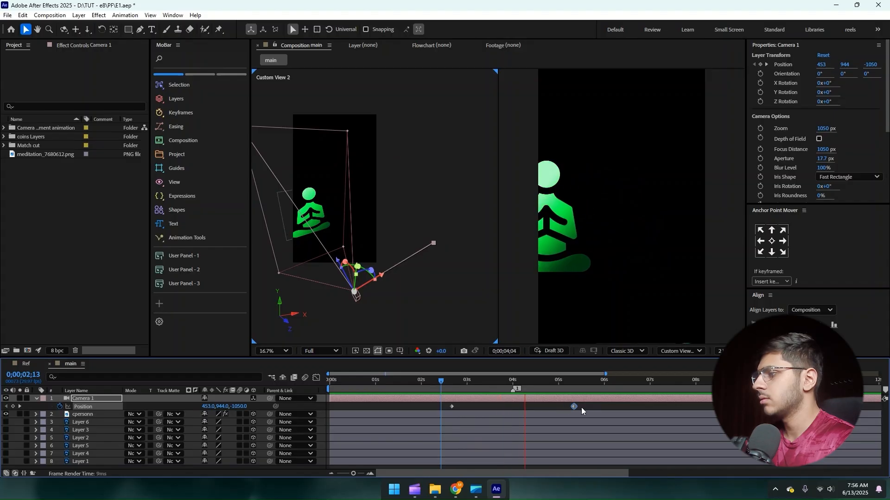
key(space)
drag(452, 406, 463, 407)
drag(573, 406, 560, 406)
click(507, 406)
click(441, 407)
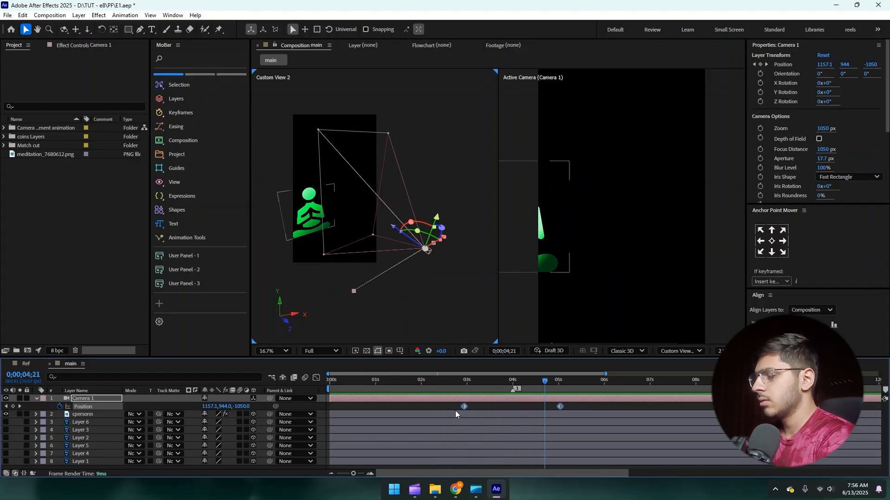
drag(469, 384, 518, 398)
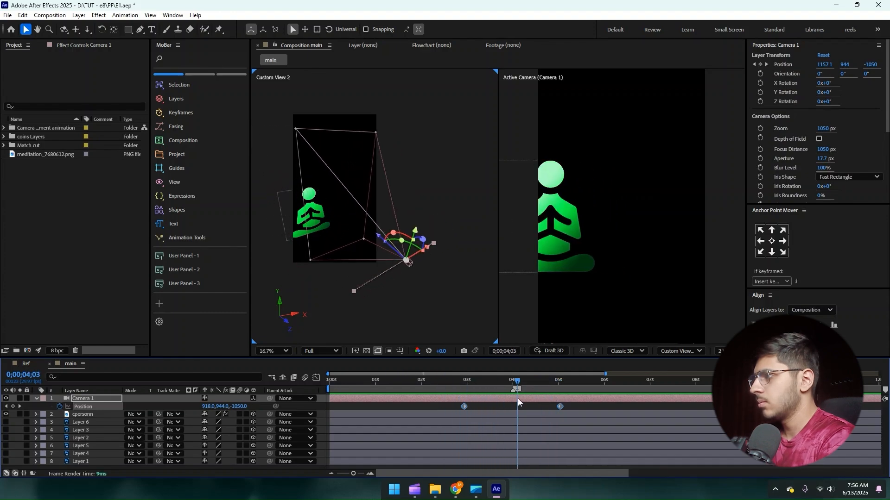
Step: Set Camera 1's X position to 1054 on the second Position keyframe at 0;00;05;01
click(559, 409)
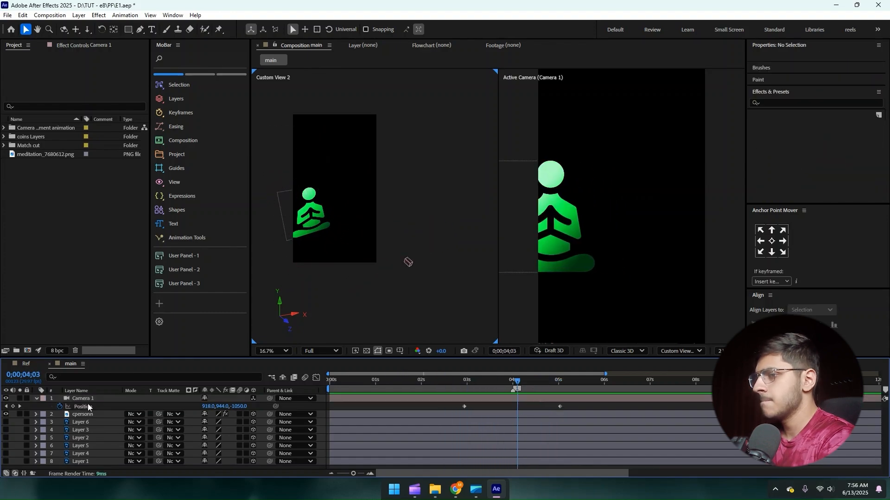
click(20, 406)
drag(205, 406, 92, 401)
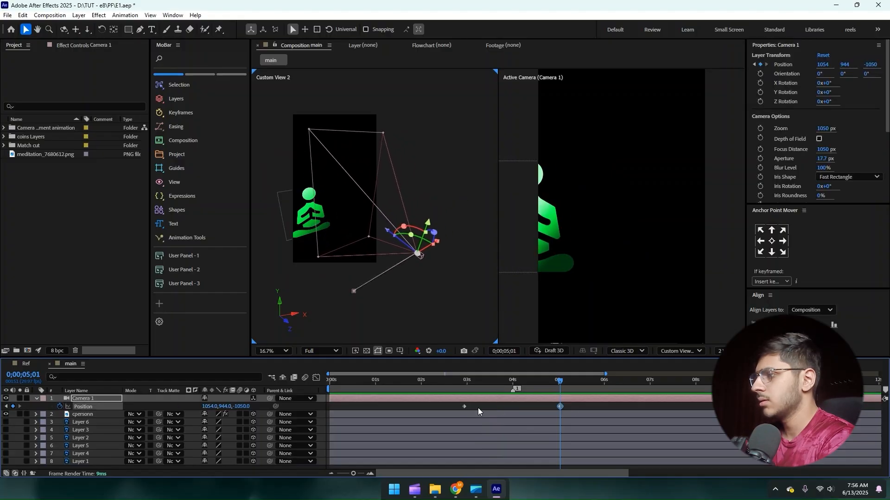
Step: Ease both Camera 1 Position keyframes and set their incoming and outgoing velocity influence to 90%
drag(579, 405, 431, 412)
right_click(466, 407)
right_click(463, 407)
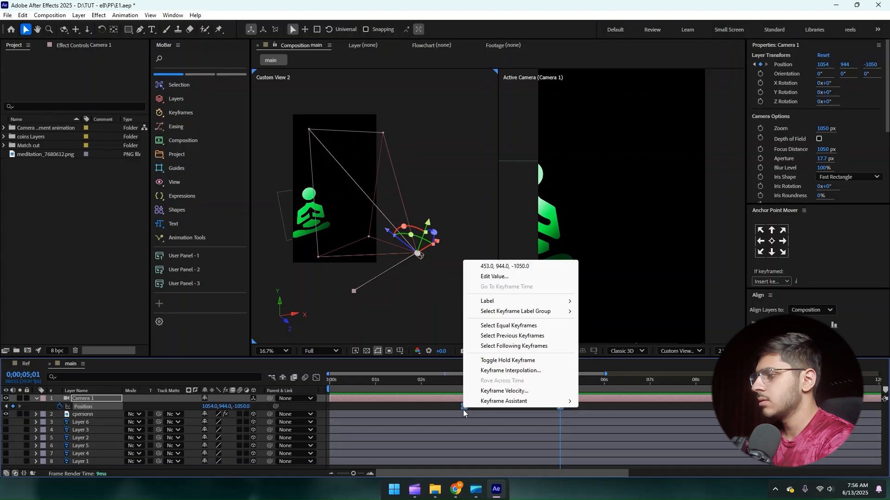
click(501, 392)
double_click(514, 238)
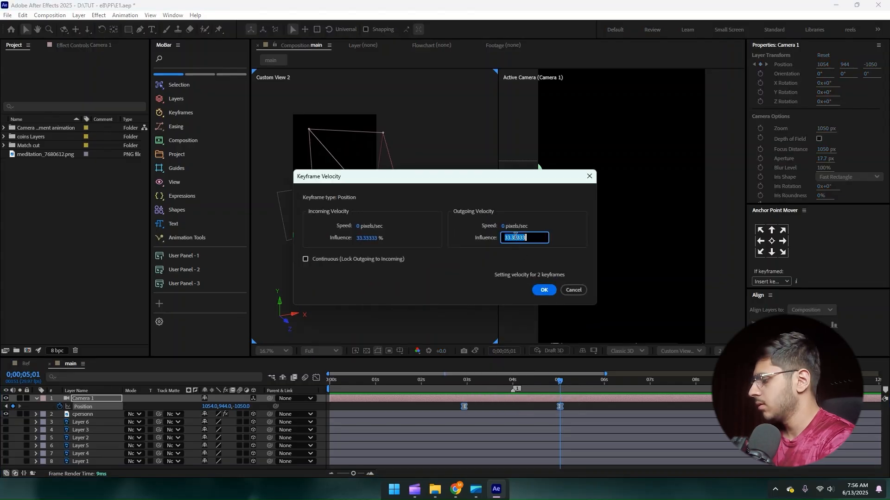
click(364, 242)
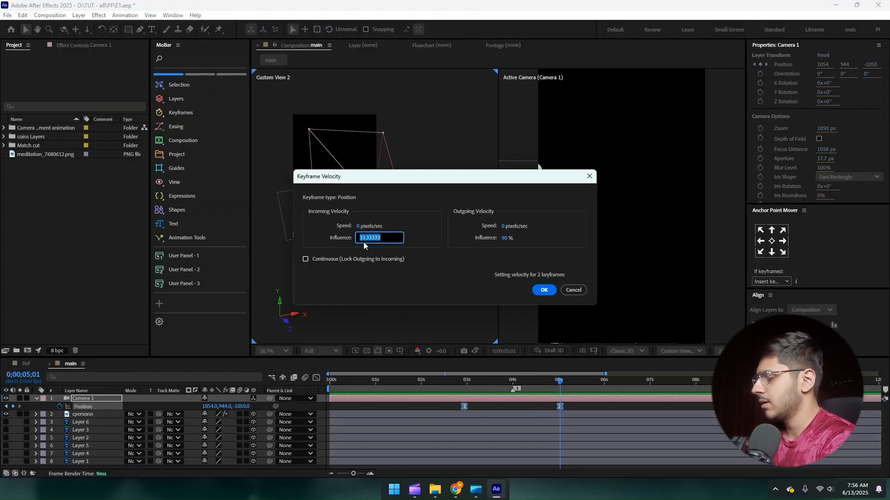
text(90)
key(Return)
Step: Preview the eased move and shorten it by placing the Position keyframes at about 0;00;03;13 and 0;00;04;18
drag(523, 381, 429, 388)
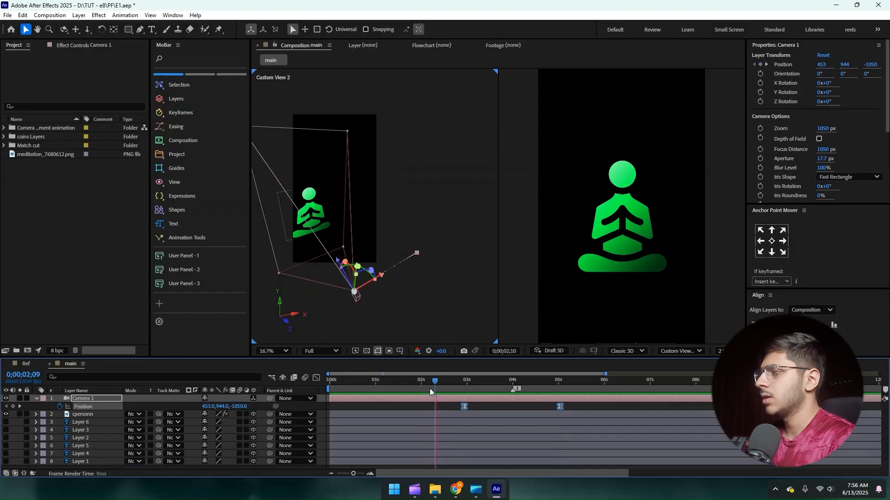
key(space)
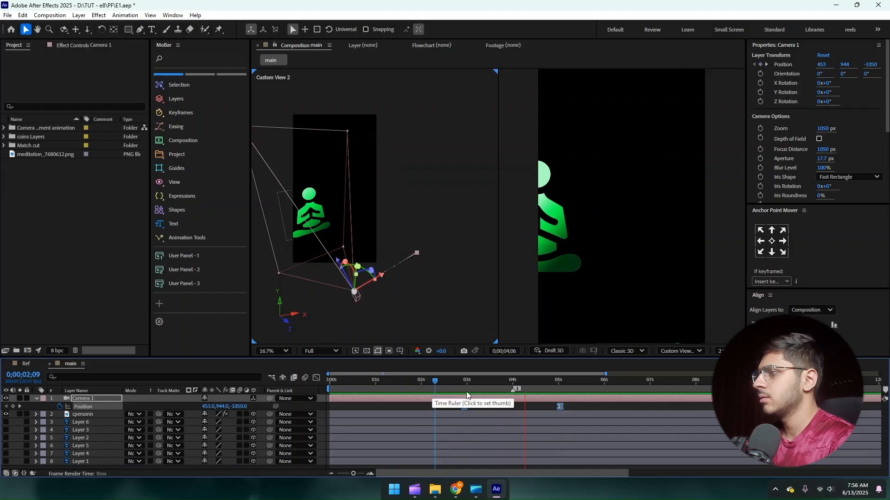
click(435, 406)
click(467, 406)
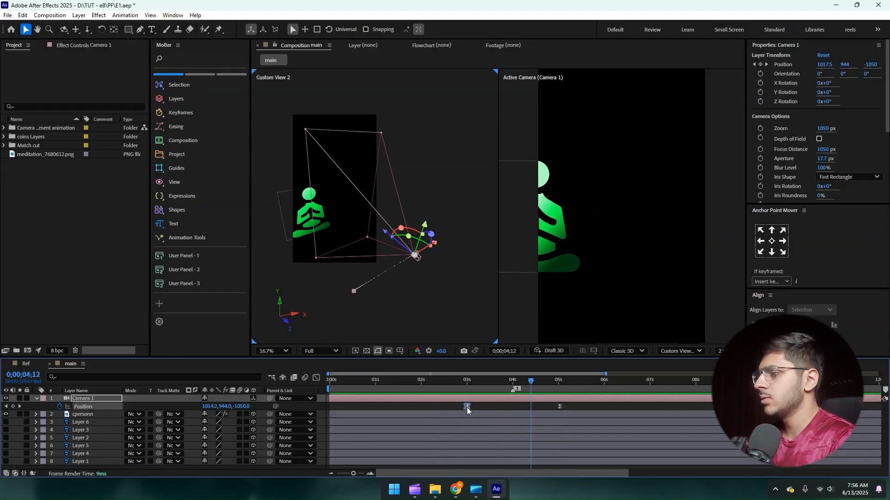
drag(466, 407, 492, 406)
drag(560, 406, 486, 407)
click(481, 381)
key(space)
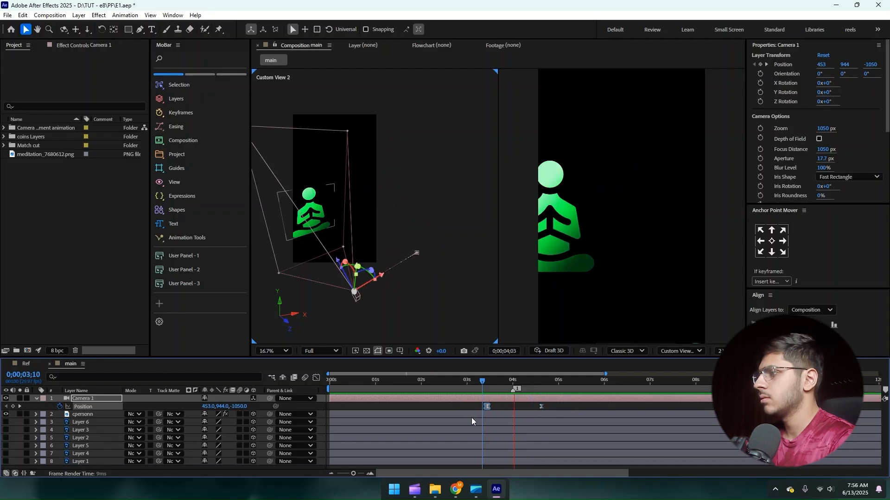
key(space)
Step: Place the current time at the camera move's speed peak, 0;00;04;01, using the graph editor's speed curve
click(316, 377)
scroll(523, 428, up, 5)
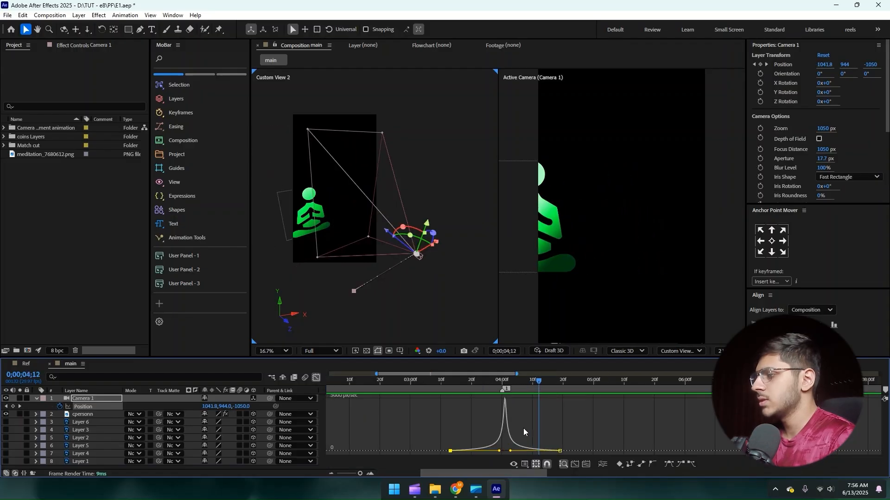
click(452, 388)
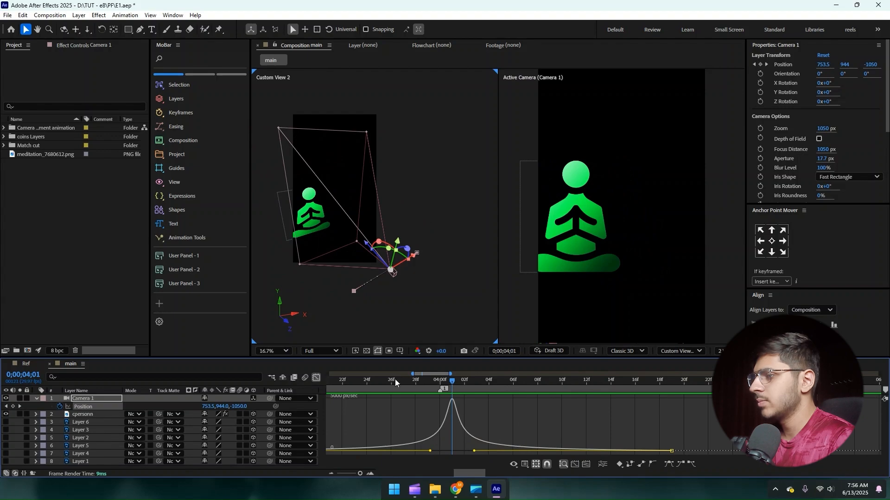
scroll(372, 397, down, 5)
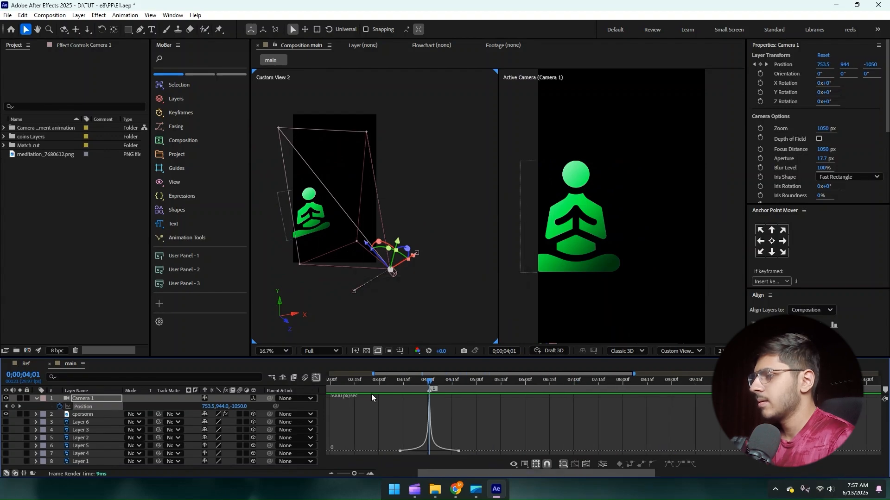
click(316, 377)
click(473, 408)
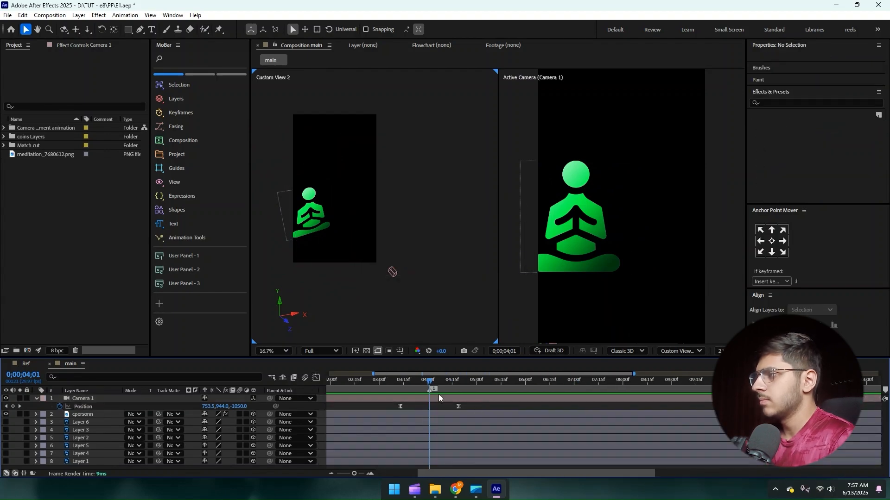
Step: Trim the end of the cpersonn layer to 0;00;04;01, where the camera moves fastest
scroll(418, 408, up, 5)
click(413, 415)
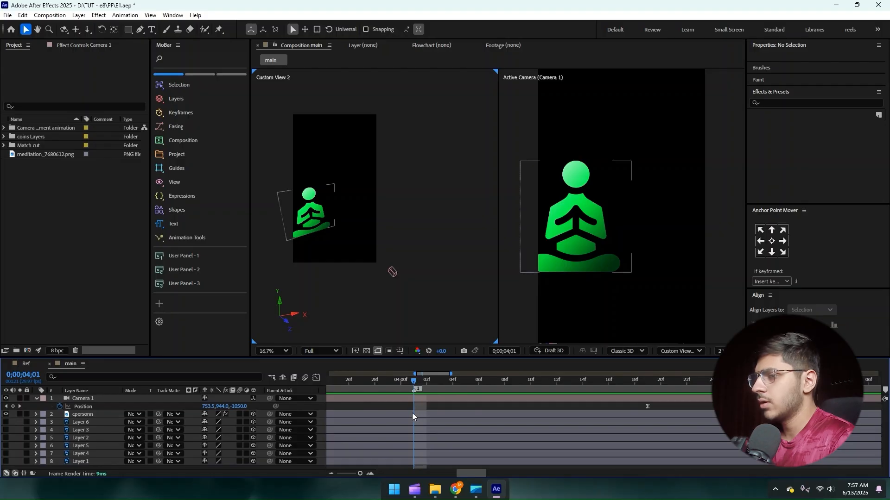
click(418, 417)
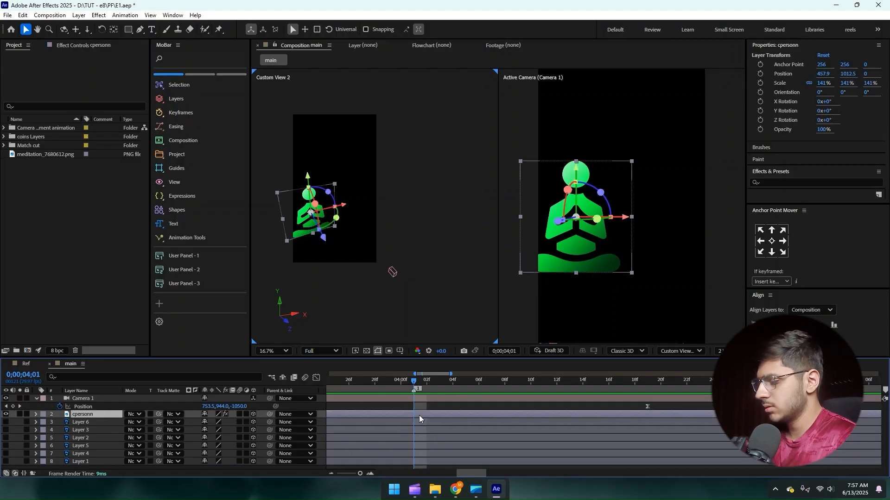
drag(425, 415, 414, 414)
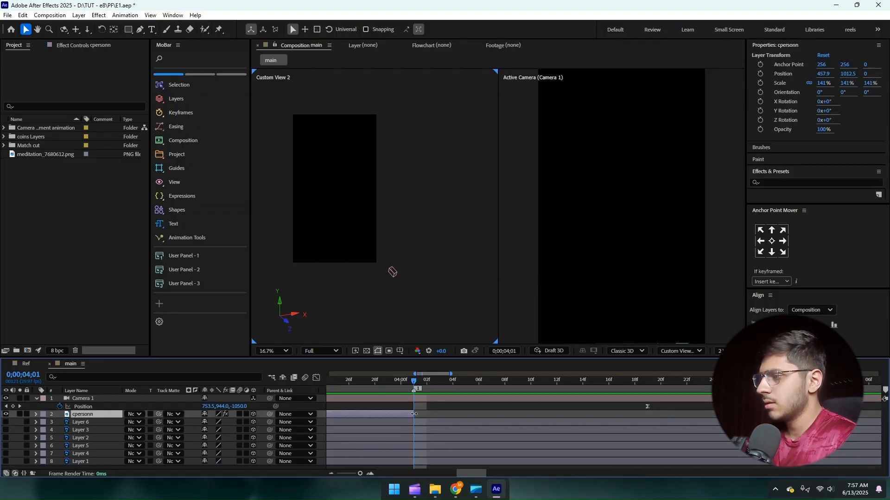
Step: Trim the start of coin Layers 1 to 6 to 0;00;04;01 so they follow directly after cpersonn
click(416, 423)
shift+click(94, 461)
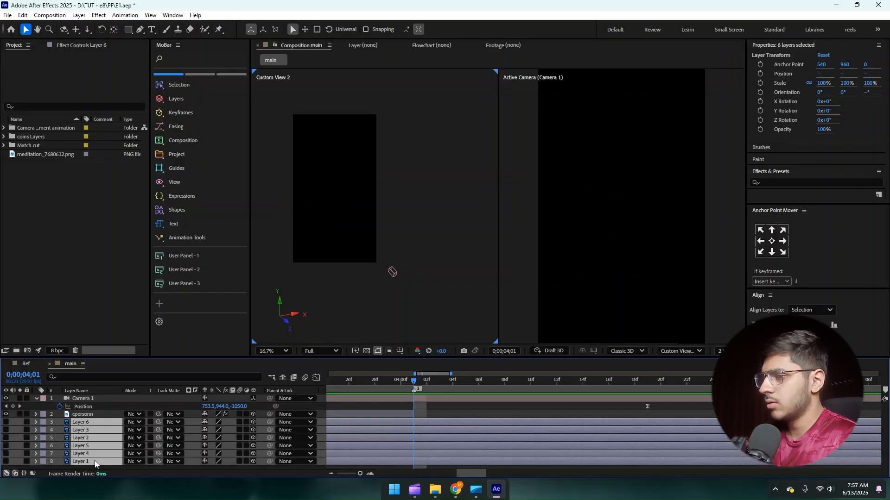
key(alt+bracketleft)
click(407, 424)
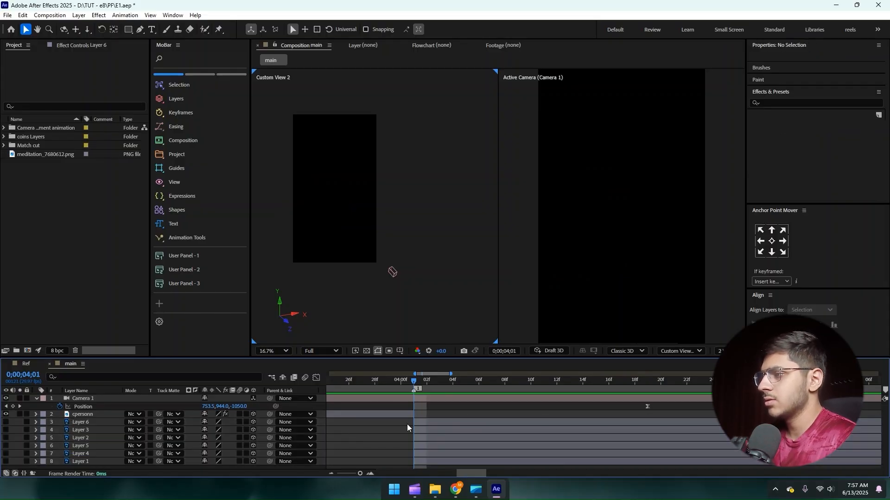
click(390, 415)
click(424, 422)
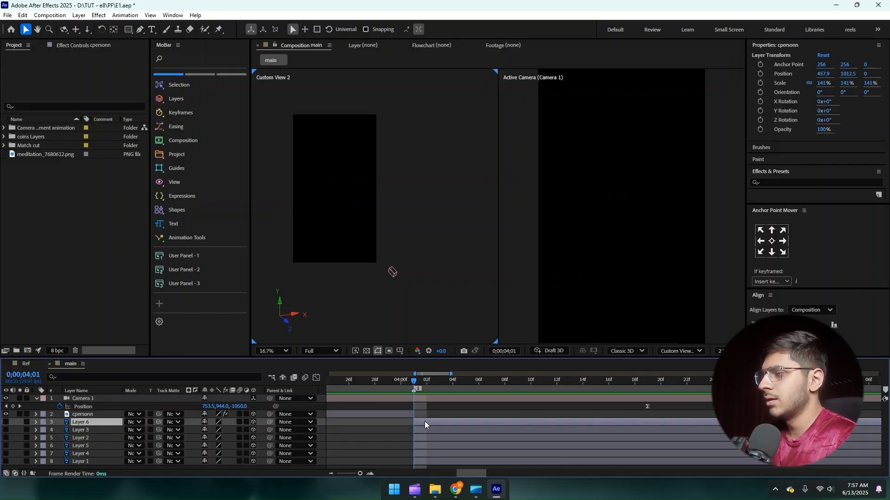
shift+click(429, 463)
click(341, 438)
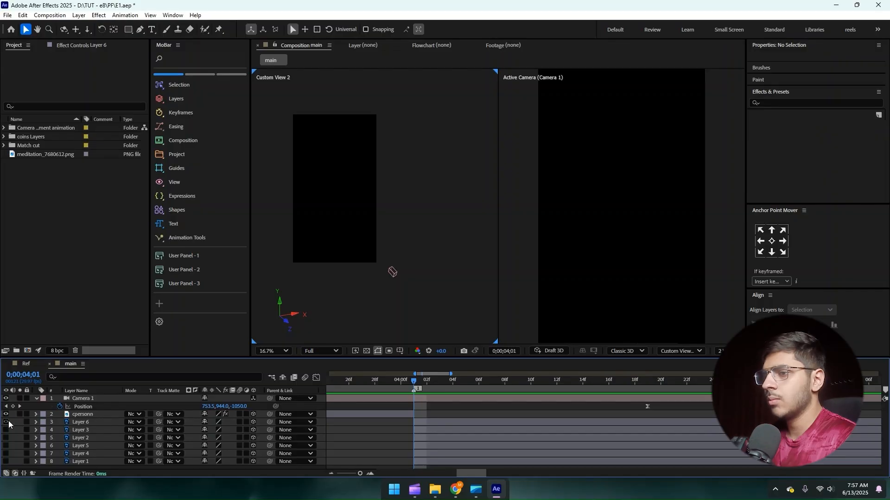
Step: Turn visibility back on for coin Layers 1 to 6 and preview the transition from the figure to the coins
drag(8, 424, 6, 461)
scroll(492, 399, down, 3)
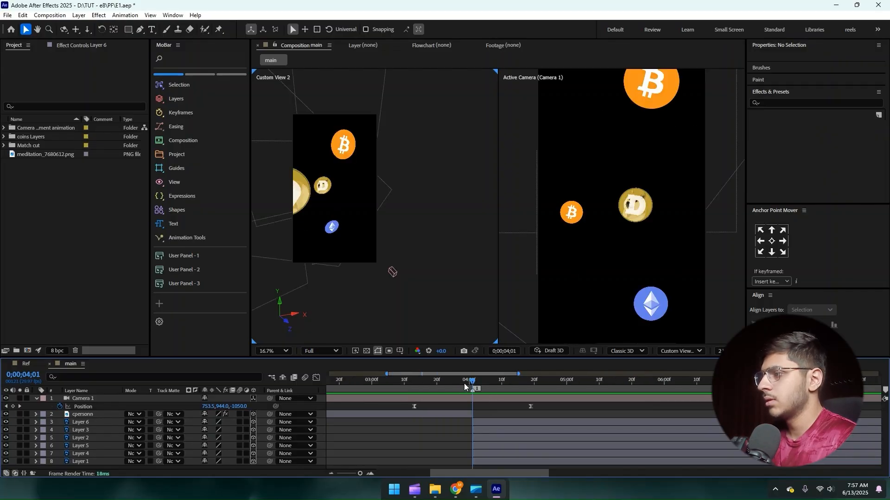
drag(465, 386, 329, 408)
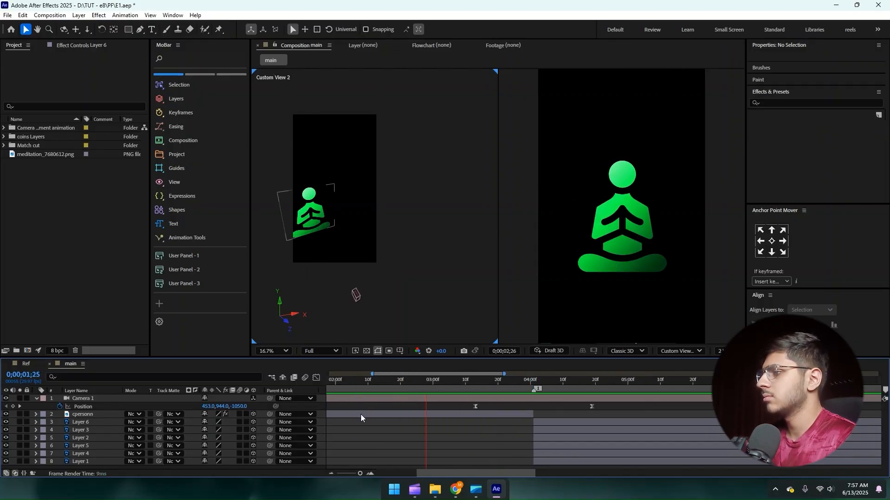
key(space)
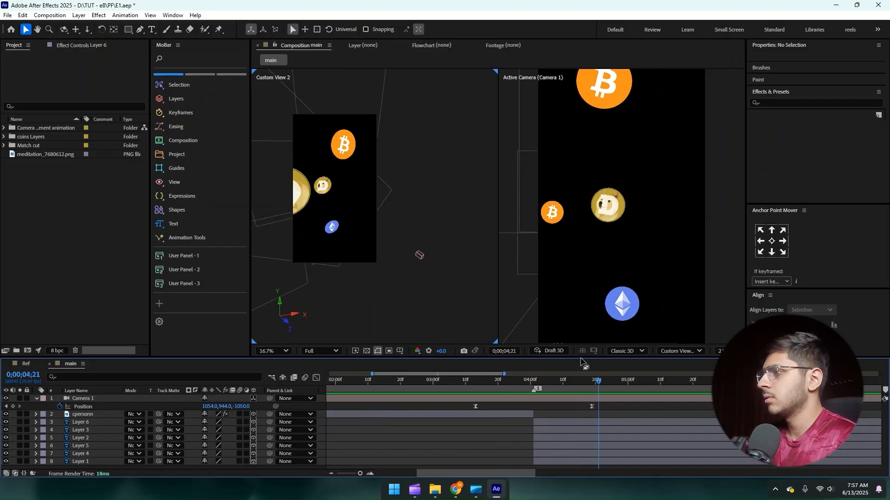
Step: Shift coin Layers 1 to 6 together to the right in the camera's view
click(575, 400)
click(560, 422)
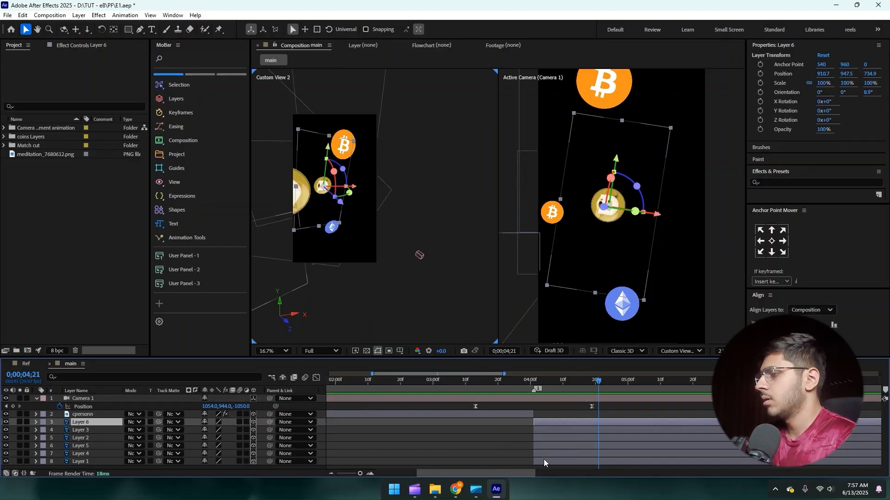
shift+click(544, 461)
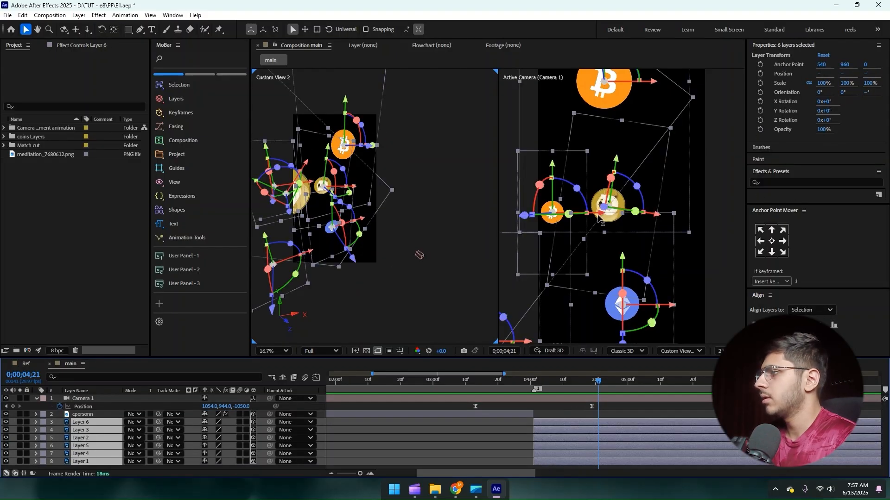
drag(598, 217, 642, 226)
click(491, 430)
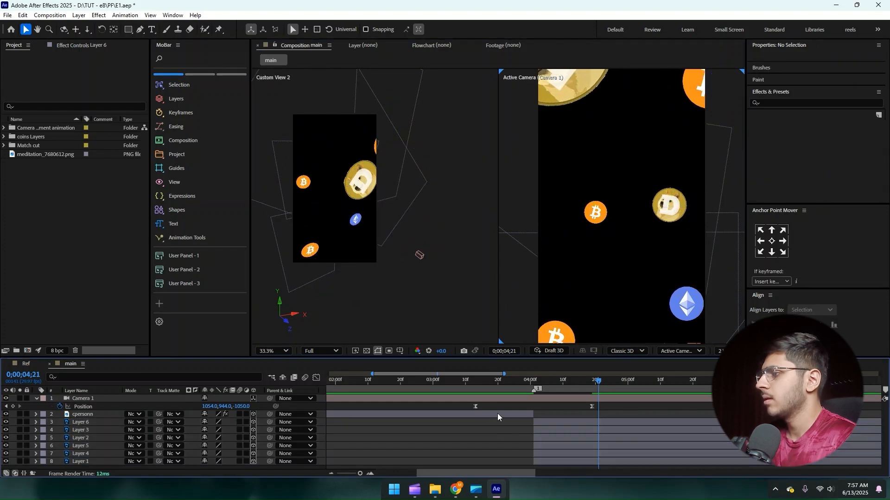
Step: Enable depth of field on Camera 1 and reduce its focus distance to 795 pixels
click(538, 400)
key(i)
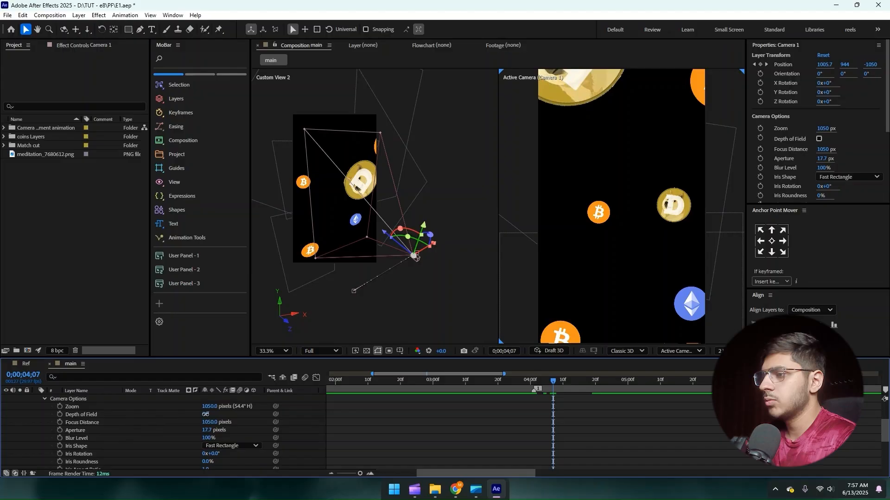
click(205, 415)
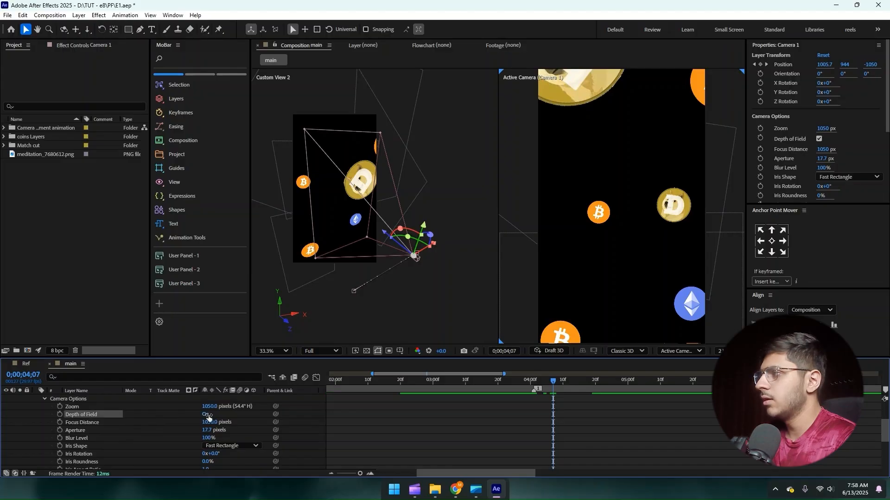
drag(210, 422, 108, 438)
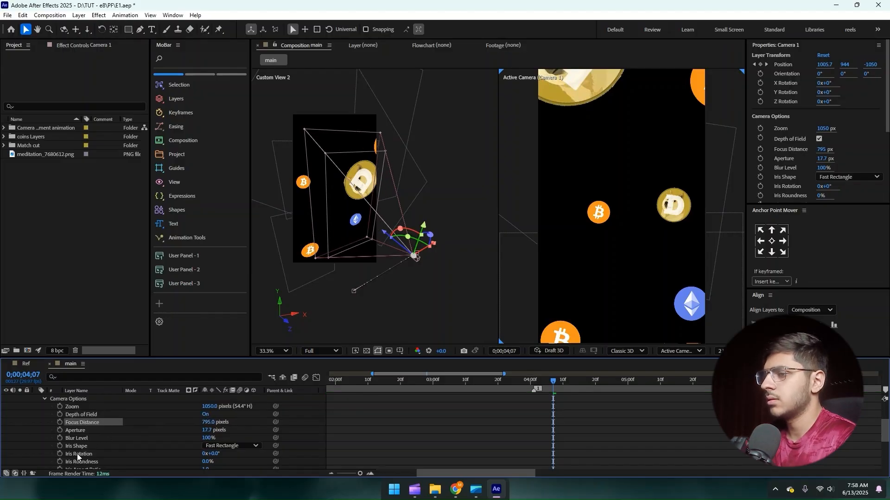
Step: Raise Camera 1's blur level to 567% and its focus distance to about 1284 pixels
scroll(93, 431, down, 1)
drag(205, 416, 434, 422)
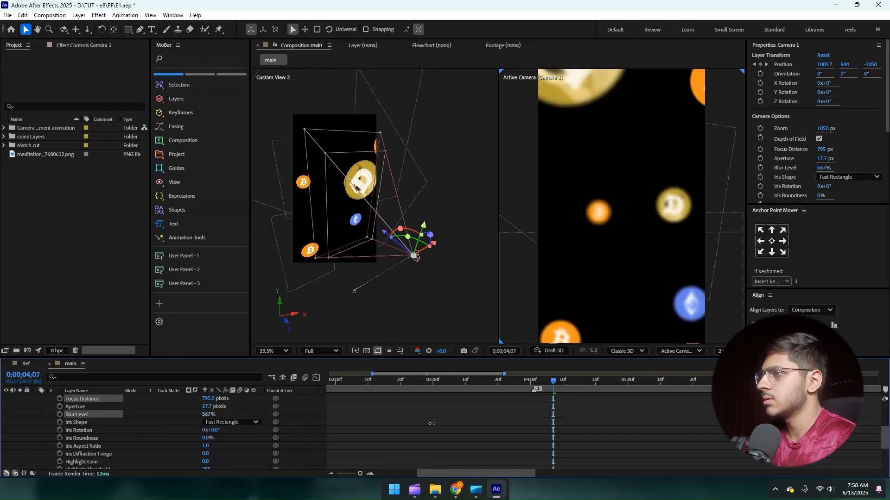
click(178, 412)
drag(208, 399, 458, 424)
scroll(480, 441, up, 4)
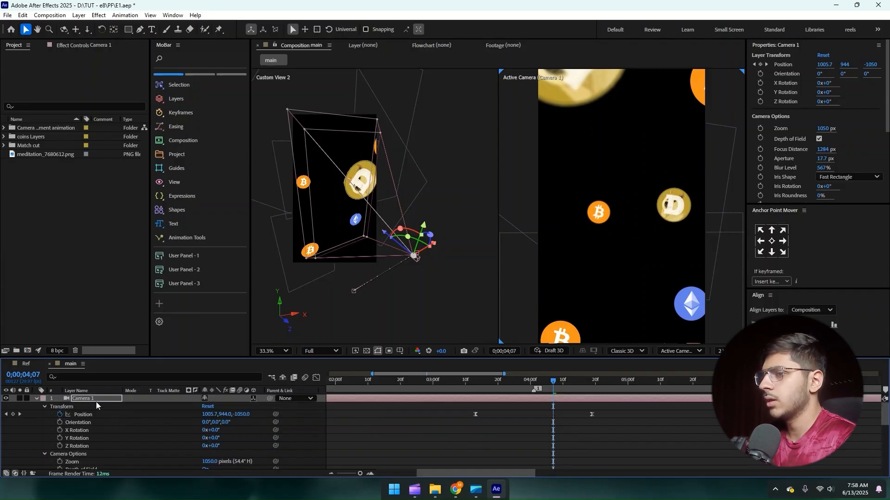
click(38, 397)
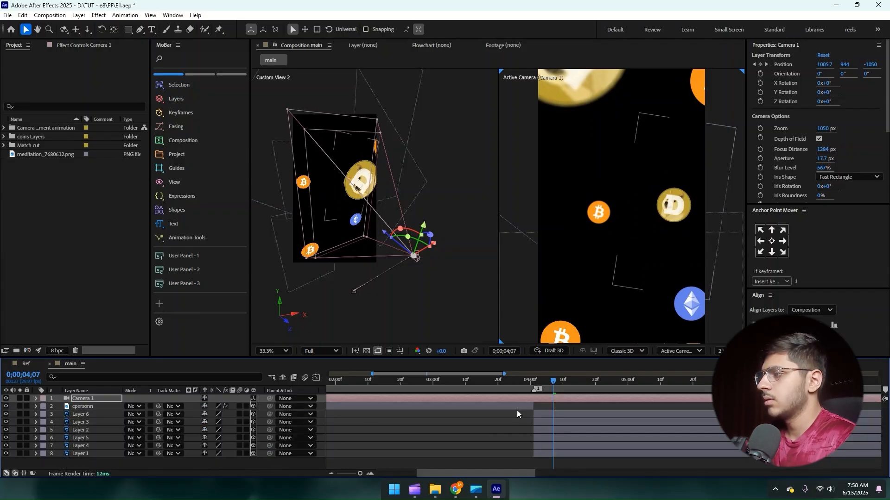
Step: Preview the camera move from 0;00;01;27 through the cut to the coins
scroll(516, 410, down, 5)
click(394, 380)
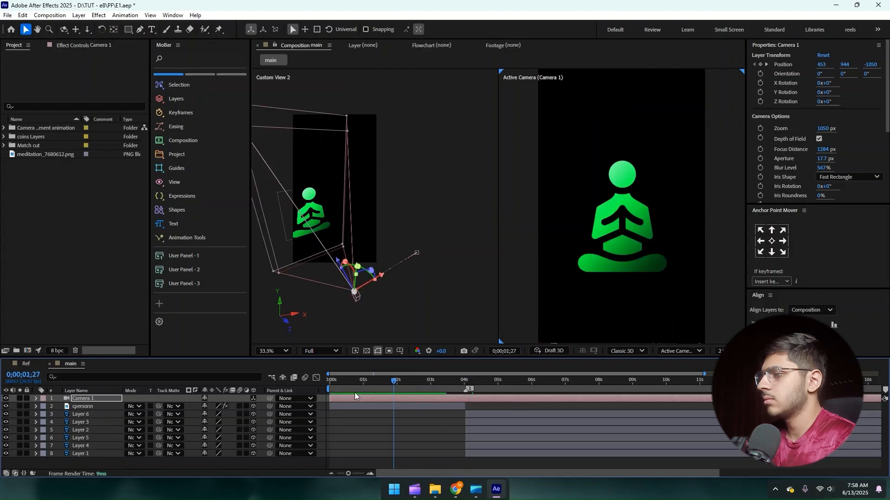
key(space)
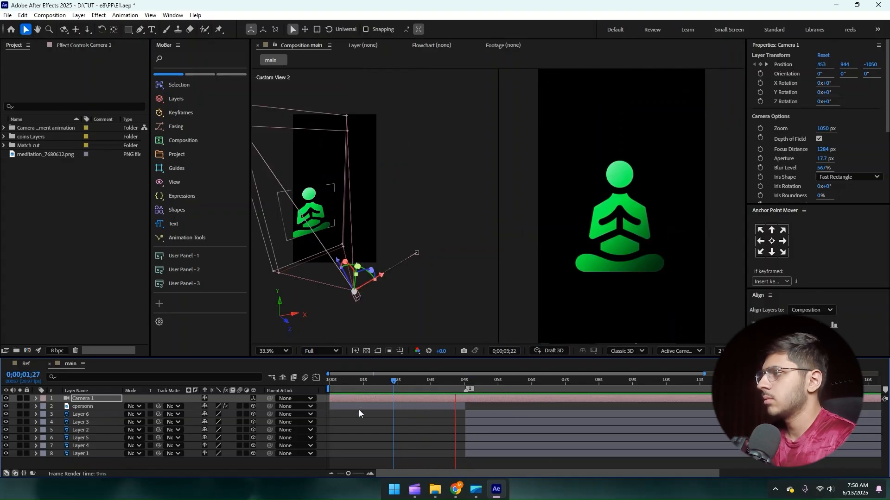
key(space)
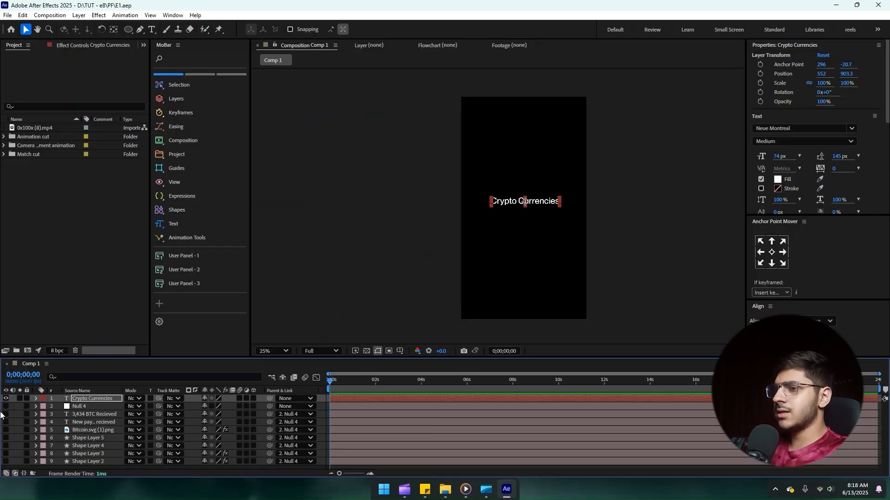
Step: In Comp 1, hide the Crypto Currencies text and show Null 4 with the payment notification layers
click(5, 398)
drag(6, 406, 6, 462)
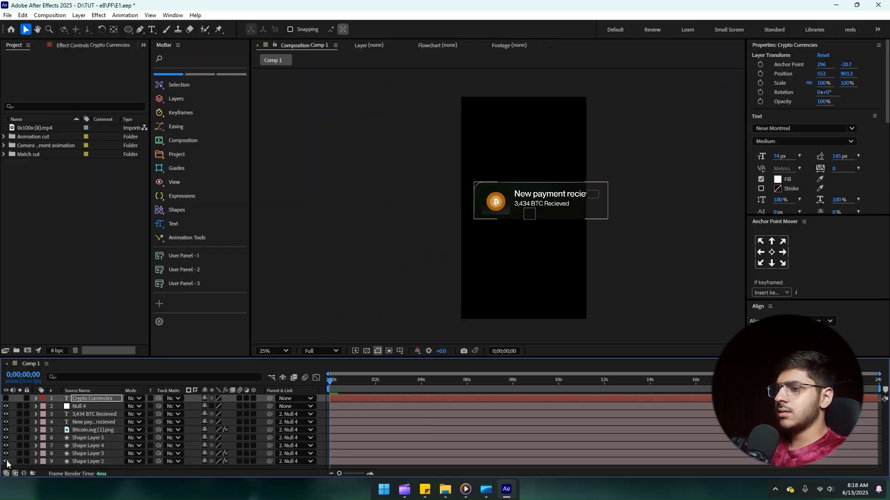
drag(364, 381, 287, 407)
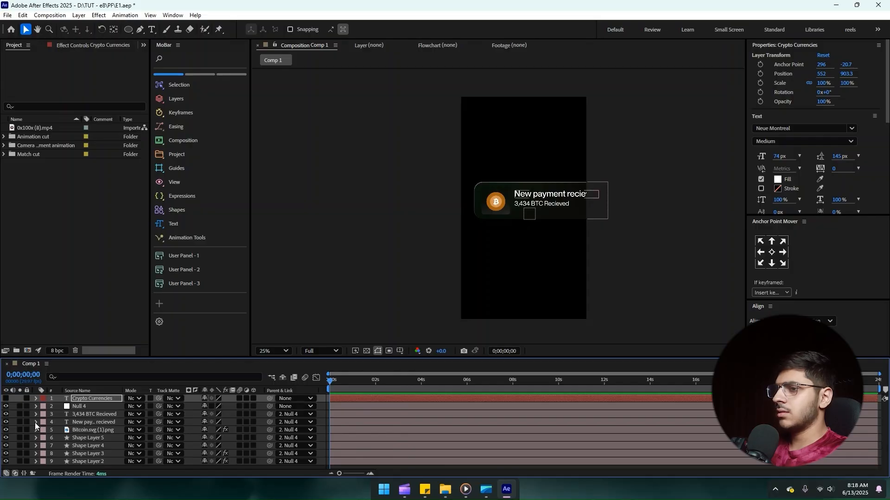
Step: Keyframe Null 4's X position from 1104 shortly after two seconds to -488 at 0;00;05;21, sliding the notification left
click(76, 407)
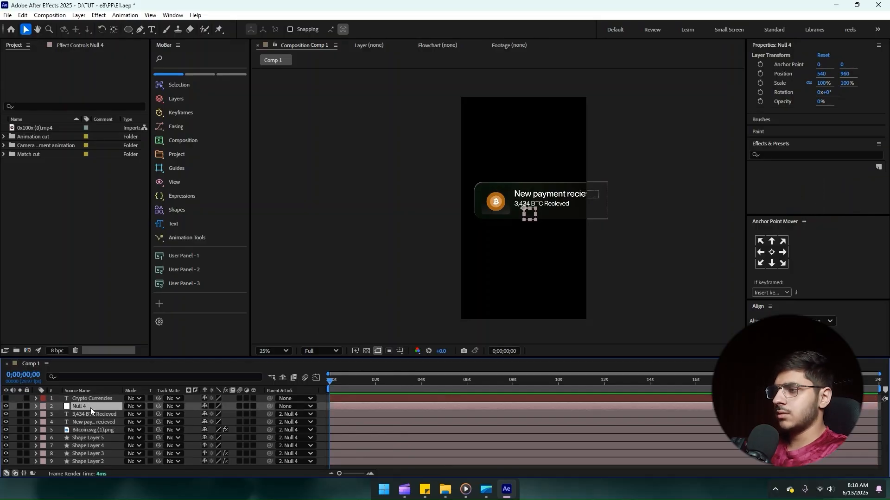
key(p)
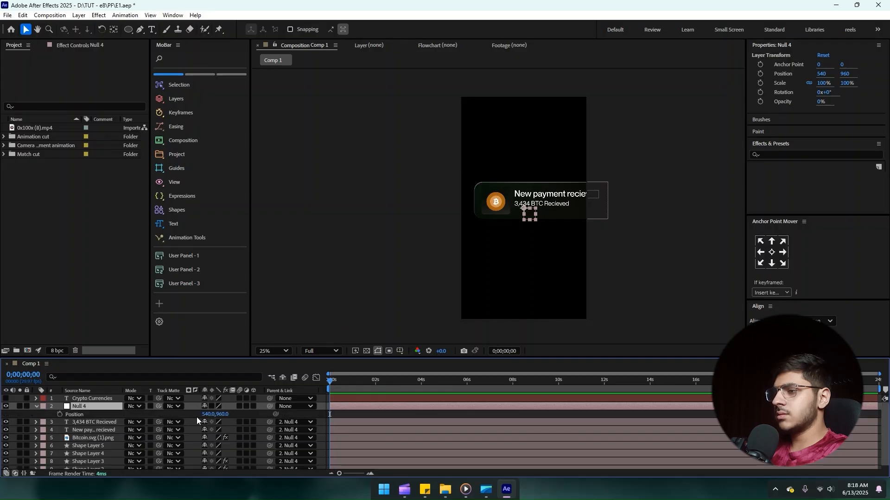
drag(210, 415, 542, 421)
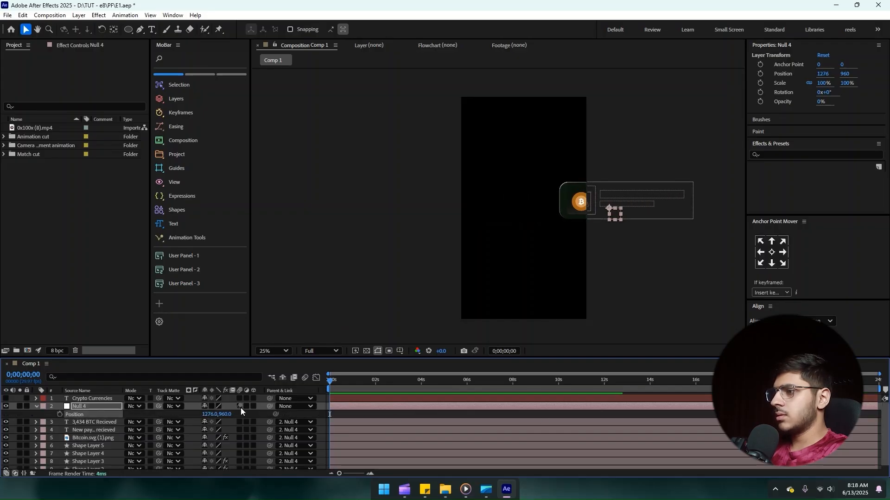
drag(214, 416, 135, 418)
drag(336, 383, 460, 387)
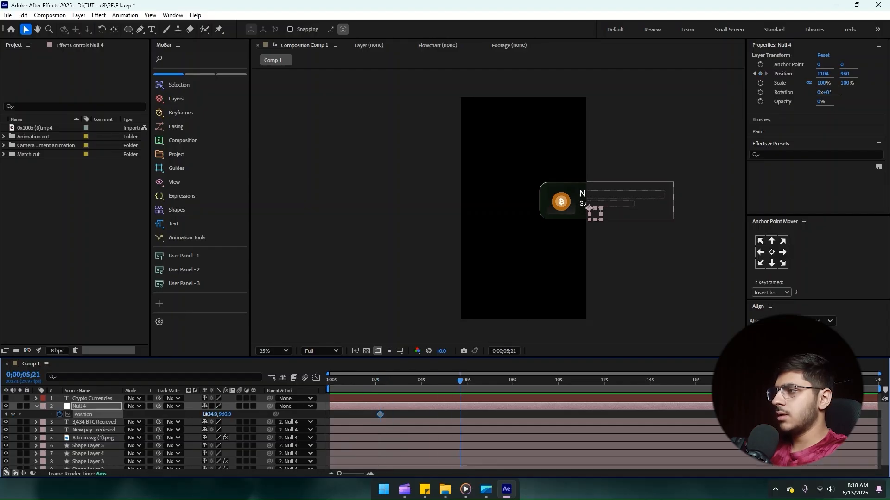
drag(207, 414, 107, 417)
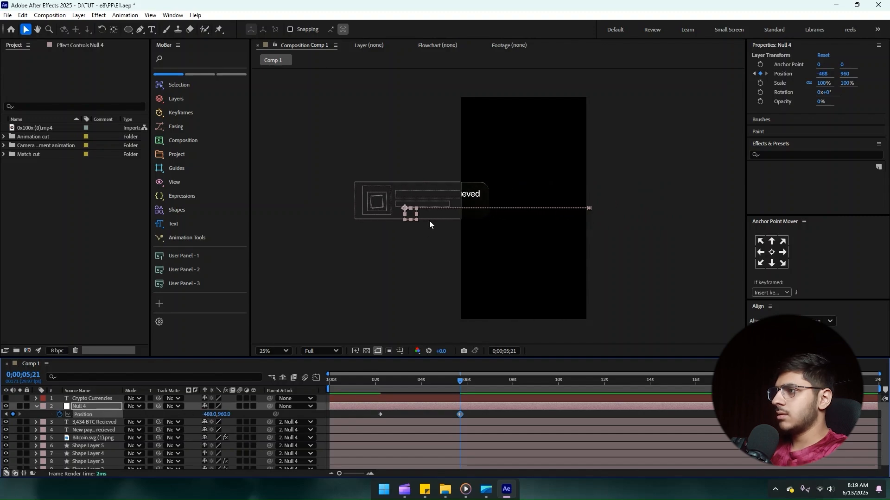
Step: Reshape Null 4's eased speed curve so the slide starts slowly and peaks just before the last keyframe
click(316, 378)
click(380, 450)
drag(393, 450, 444, 451)
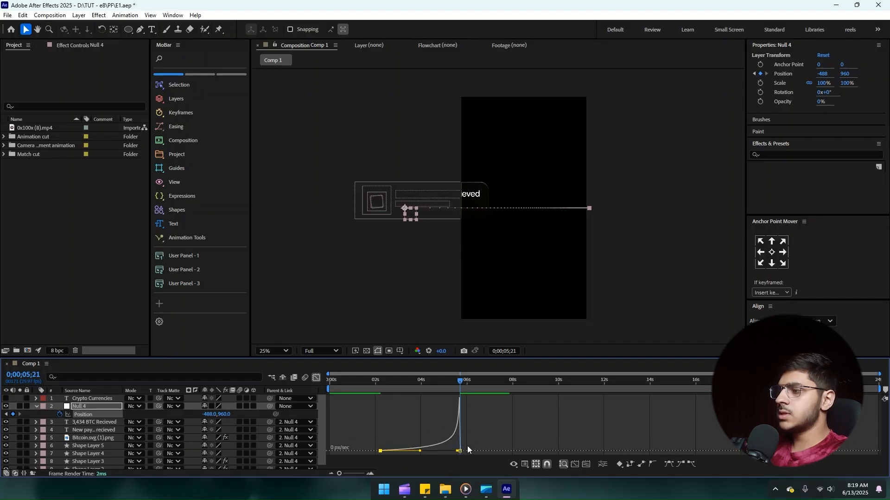
click(317, 378)
Step: Preview the notification's accelerating slide from 0;00;01;10
click(360, 381)
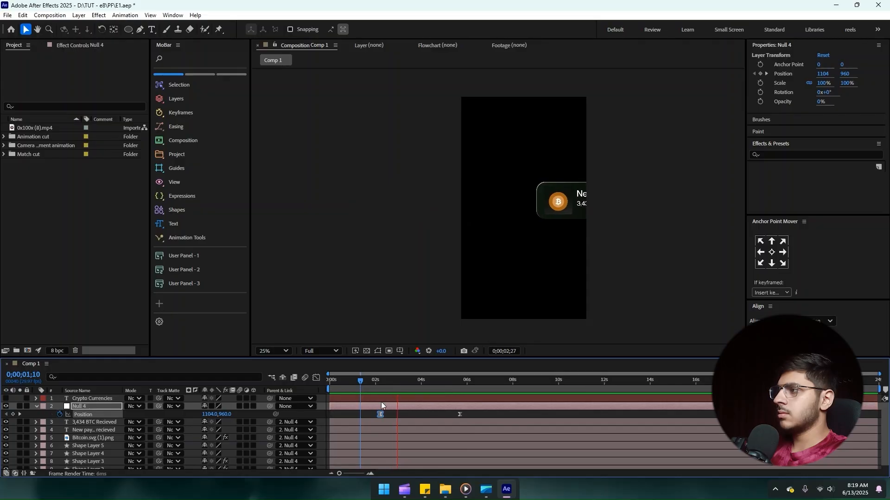
mouse_move(494, 484)
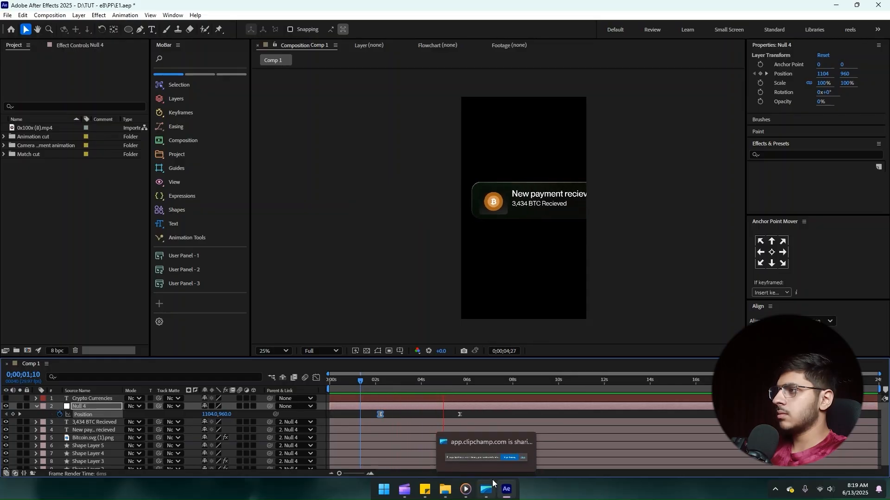
key(space)
click(477, 416)
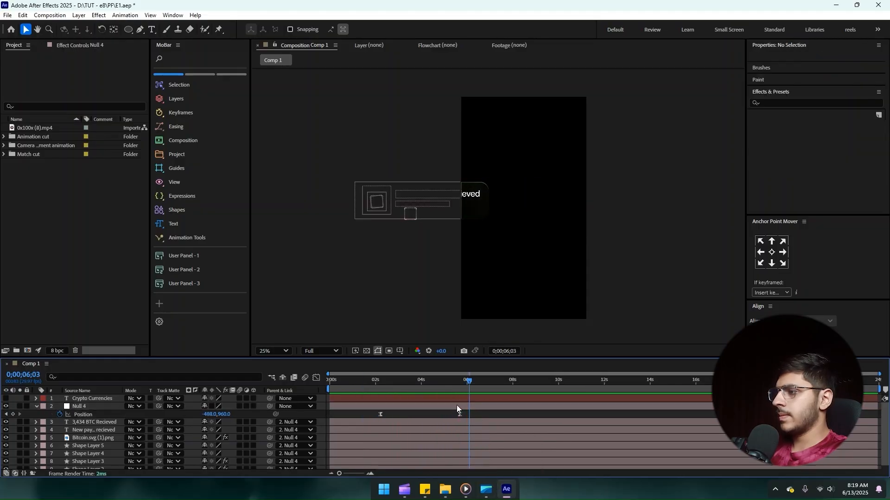
Step: Trim the start of the Crypto Currencies text layer to 0;00;05;21 and make the layer visible
scroll(464, 401, up, 2)
click(448, 386)
click(457, 400)
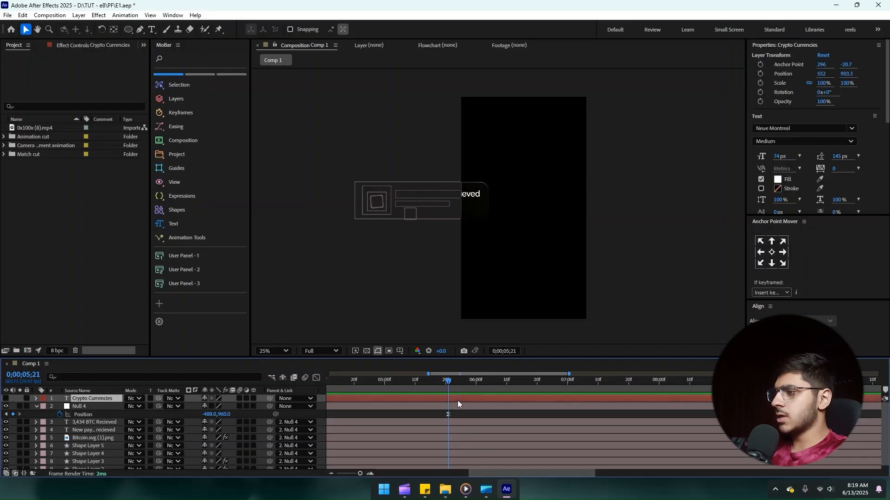
key(alt+bracketleft)
key(p)
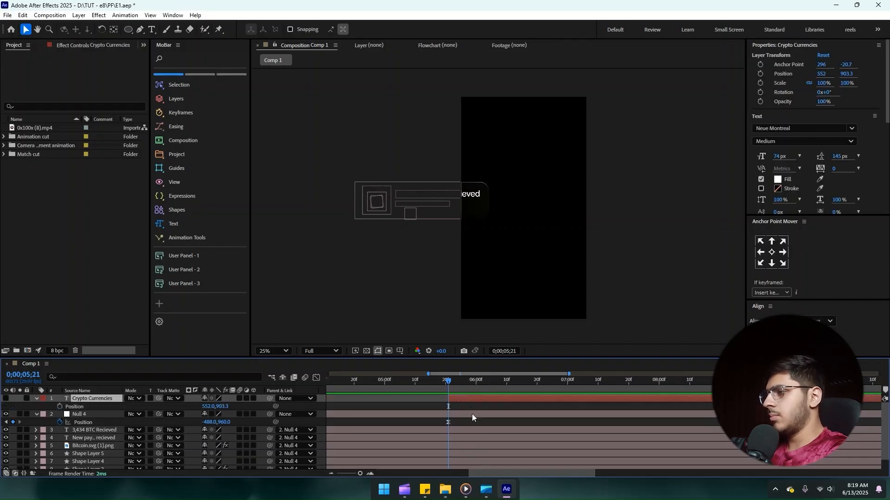
click(6, 398)
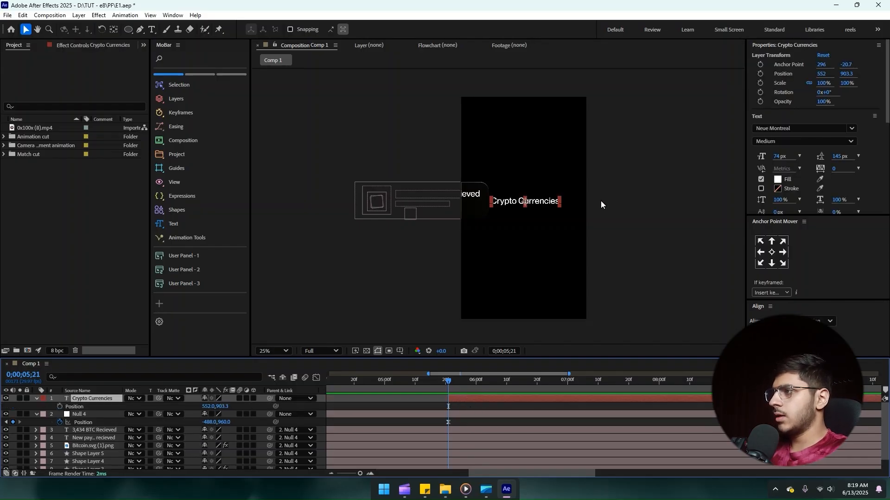
Step: Keyframe the Crypto Currencies text's X position from about 1633 at 0;00;05;21 to 552 about one second further on
click(60, 406)
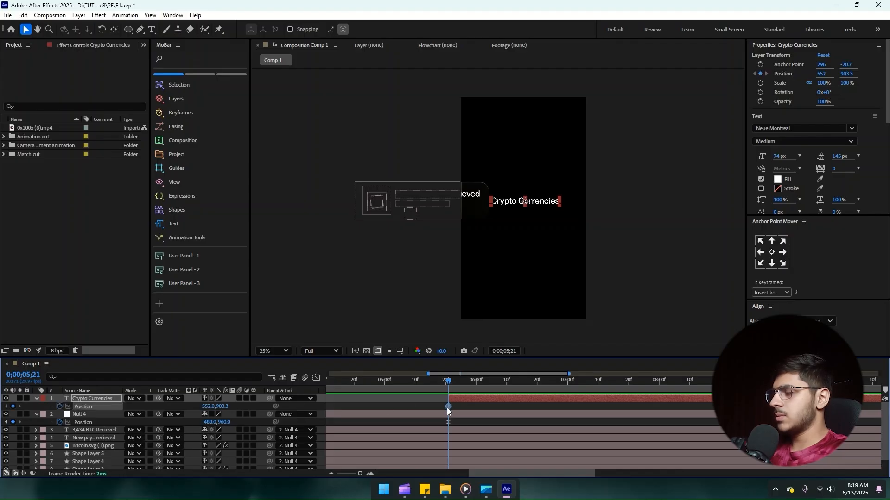
drag(448, 407, 550, 407)
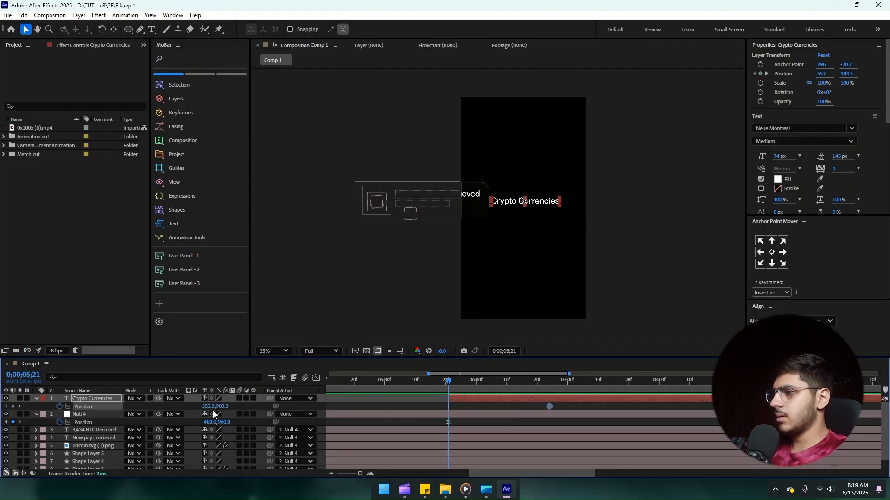
drag(207, 407, 712, 412)
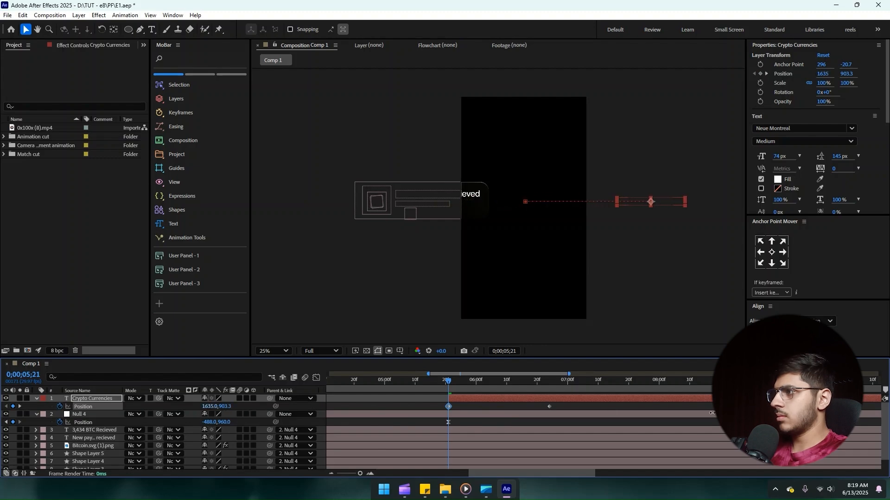
Step: Ease both Crypto Currencies position keyframes and reshape the speed curve to peak at the start and slow down gradually
drag(566, 411, 432, 414)
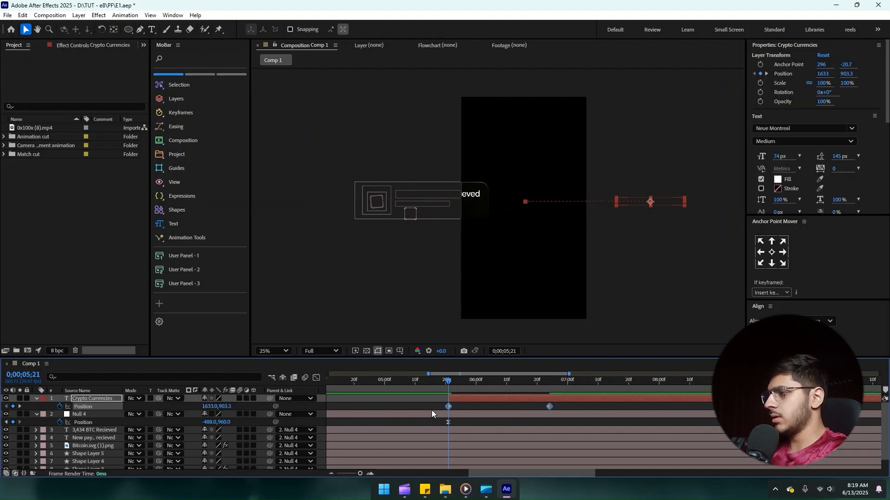
click(316, 379)
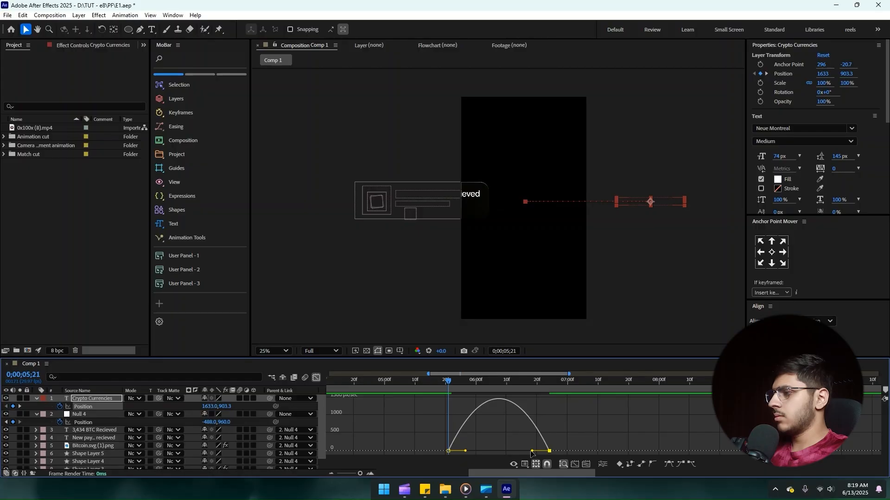
drag(532, 451, 449, 450)
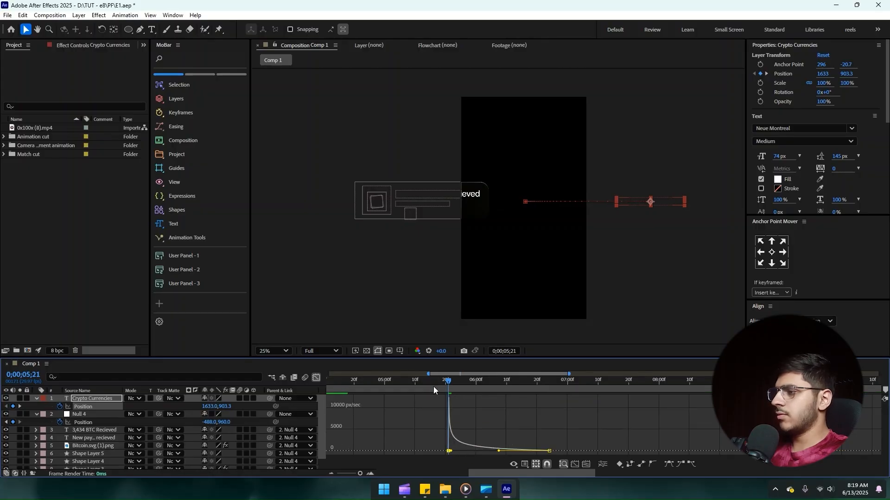
key(shift+F3)
Step: Trim the end of Null 4 and all notification layers to 0;00;05;21 and preview the transition to the text
key(ctrl+a)
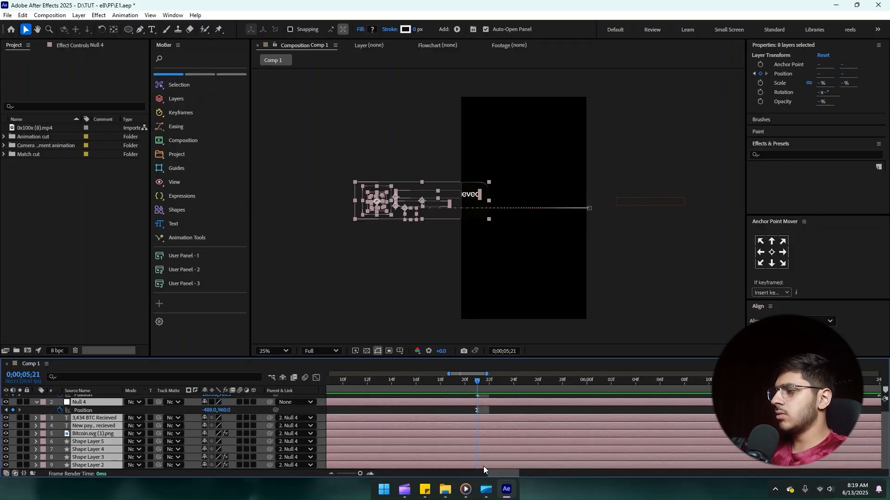
key(equal)
key(equal)
drag(489, 445, 477, 445)
click(517, 445)
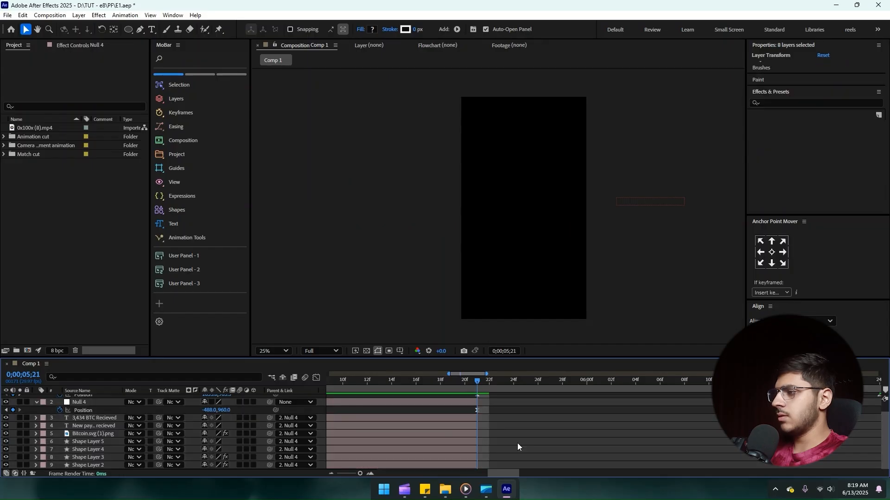
drag(416, 385, 342, 386)
key(space)
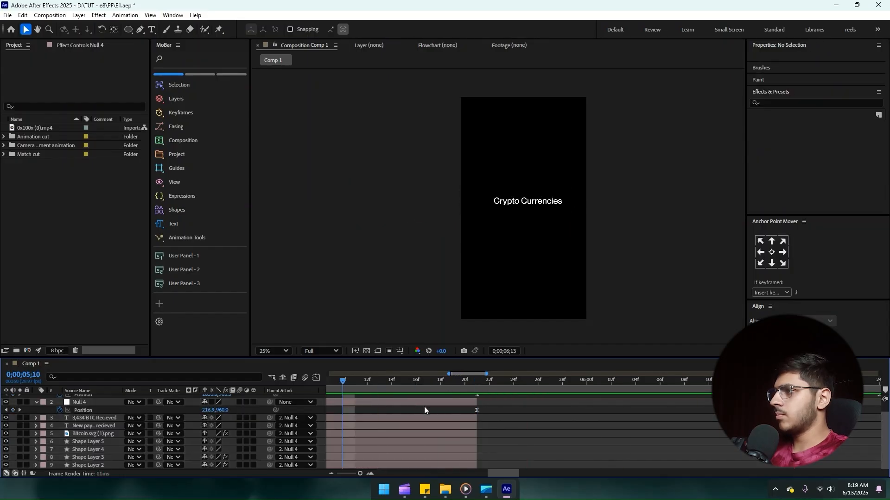
Step: Preview the transition from the sliding payment notification to the Crypto Currencies text, starting at 0;00;04;21
key(minus)
scroll(529, 427, up, 1)
click(353, 388)
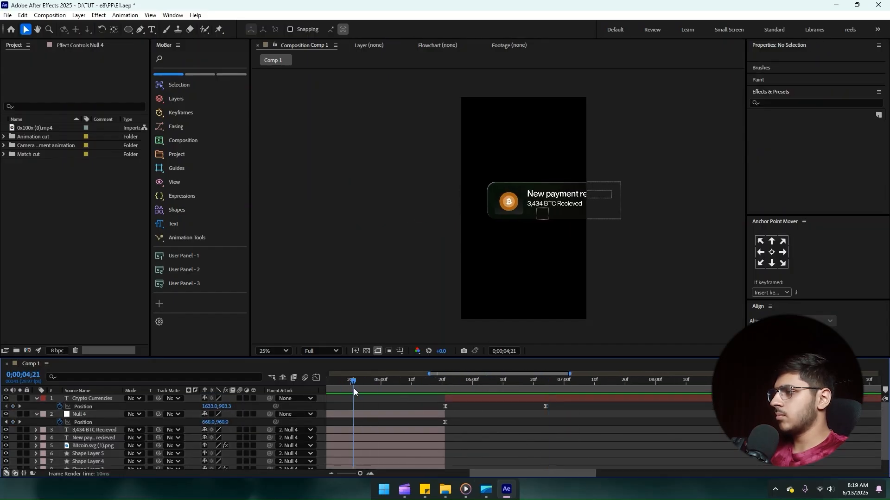
key(space)
key(space)
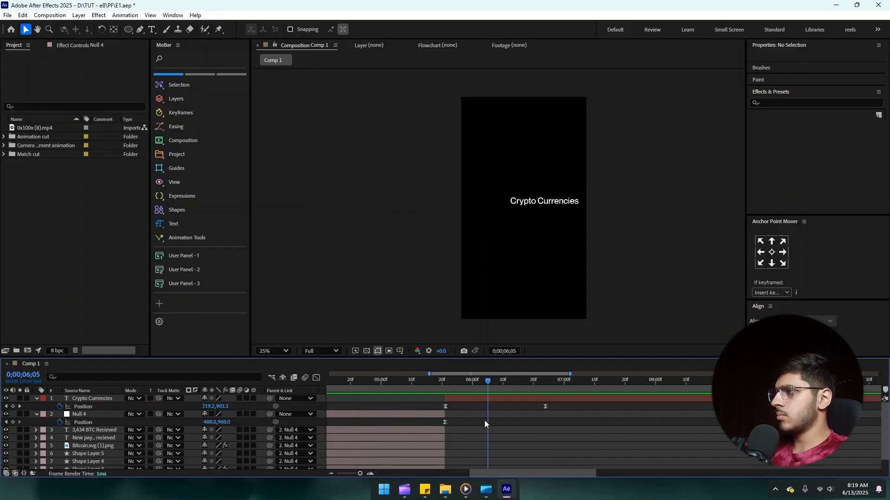
drag(476, 402, 444, 407)
key(Page_Up)
key(Page_Up)
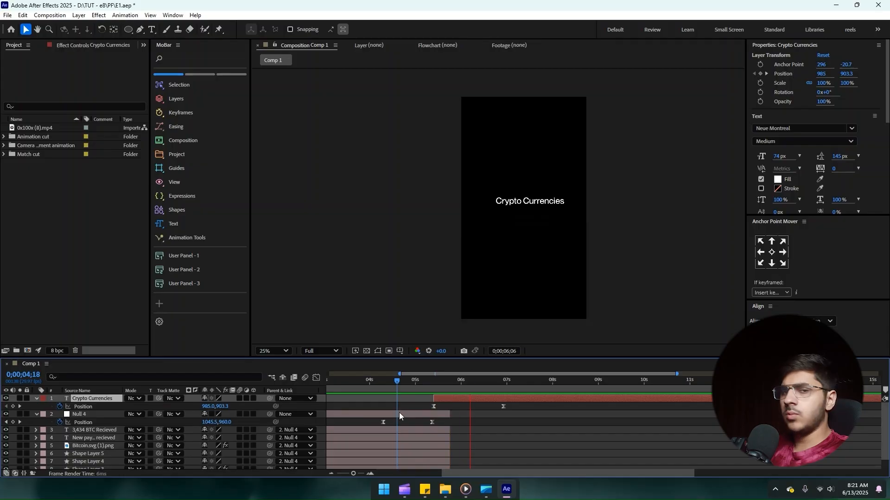
key(space)
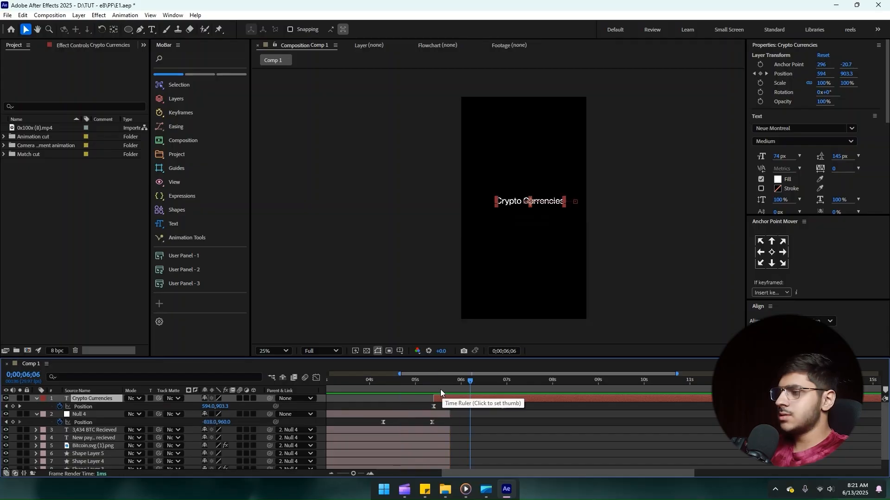
Step: Apply a blur text animation preset to the Crypto Currencies text at 0;00;05;14 and preview it
drag(441, 389, 438, 388)
key(ctrl+space)
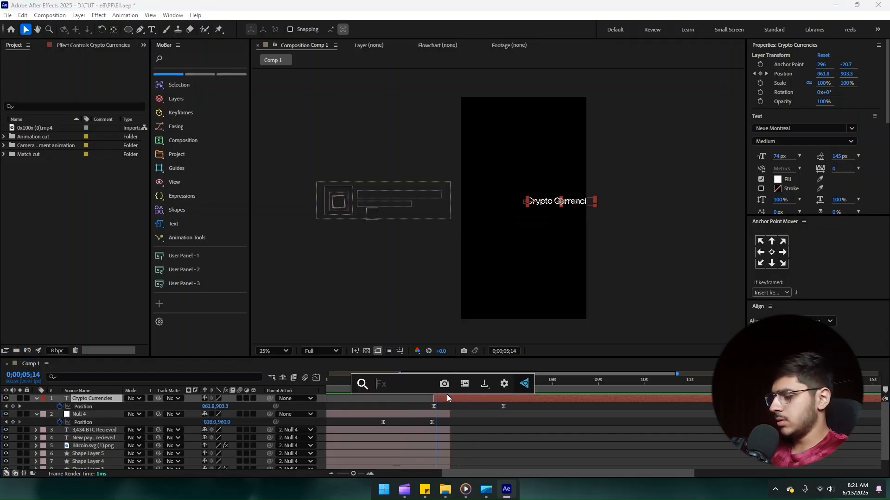
text(b)
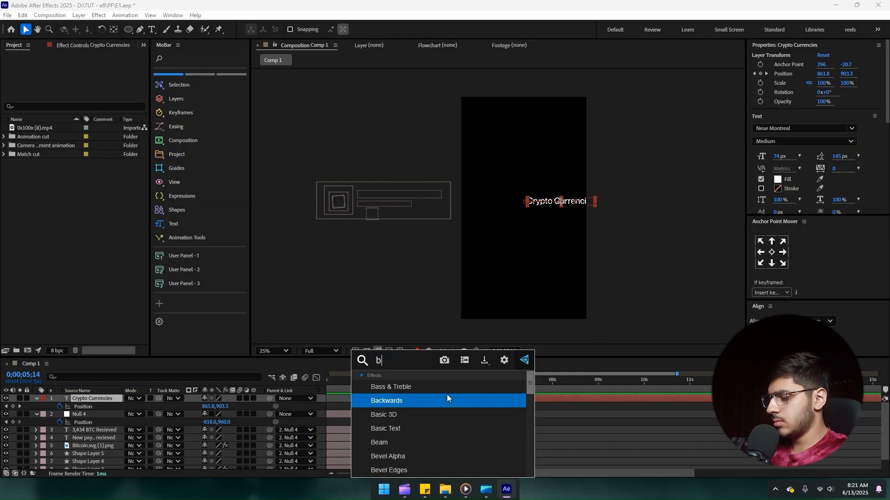
text(lur)
key(Return)
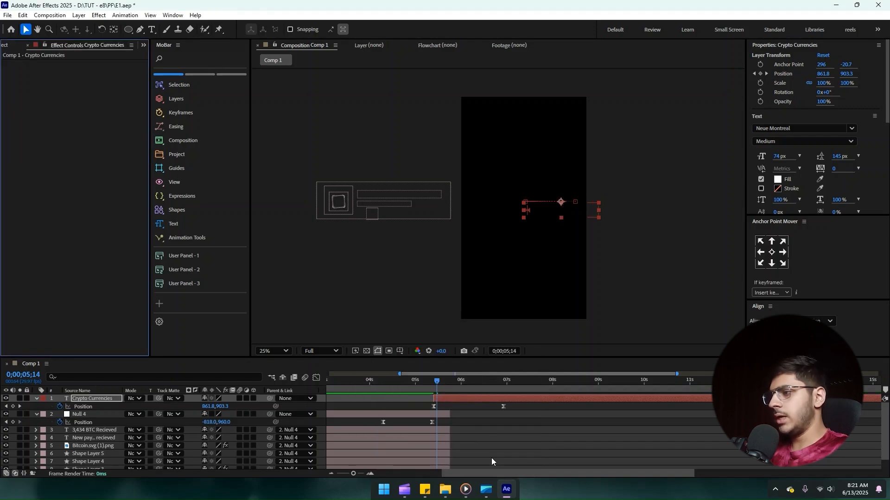
key(space)
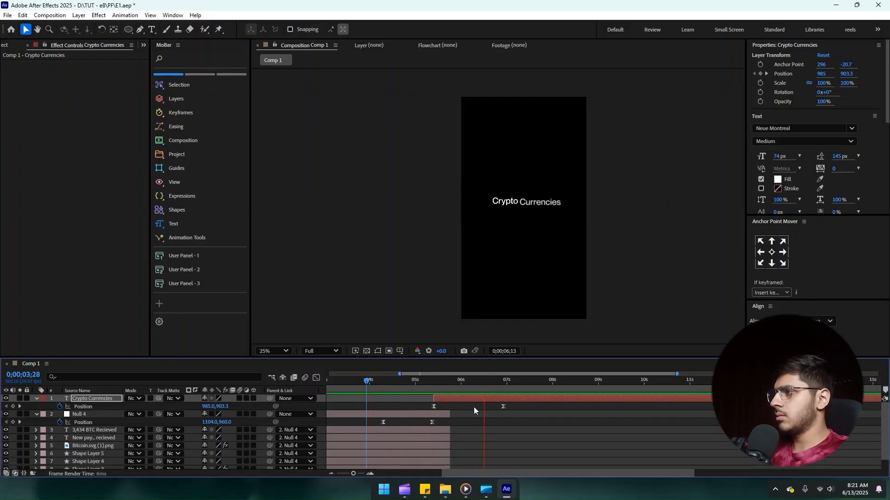
key(space)
Step: Shorten the text's blur animation by moving its last Offset keyframe to about 0;00;06;20, and preview the transition
key(u)
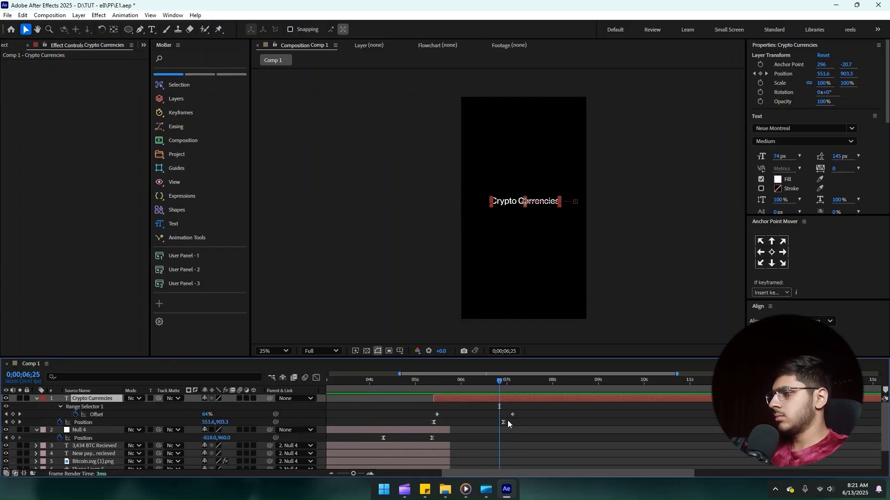
drag(513, 415, 491, 416)
key(u)
drag(397, 387, 387, 388)
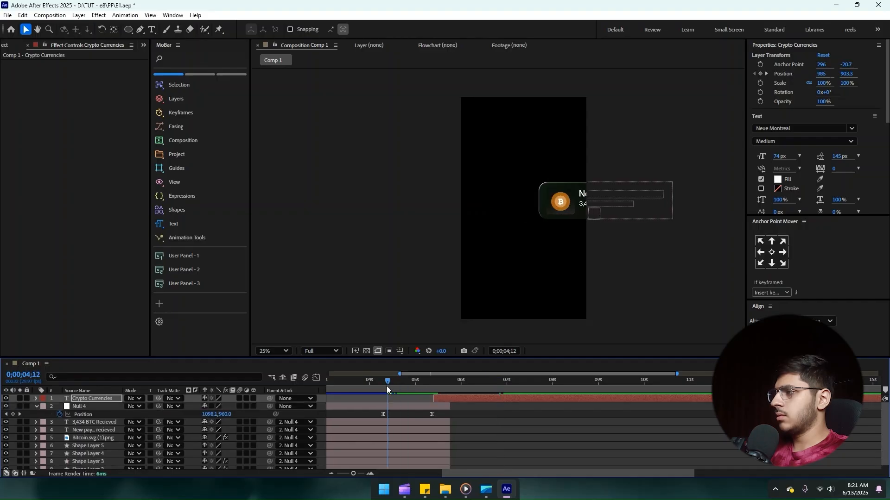
key(space)
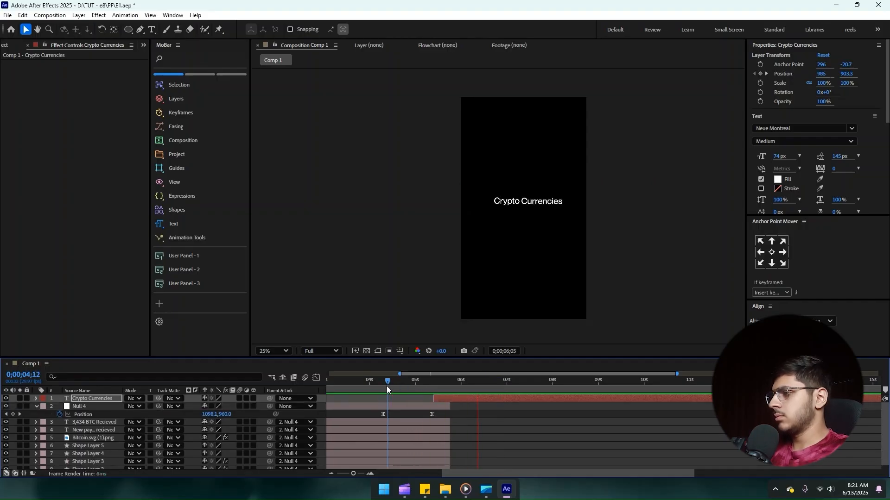
key(space)
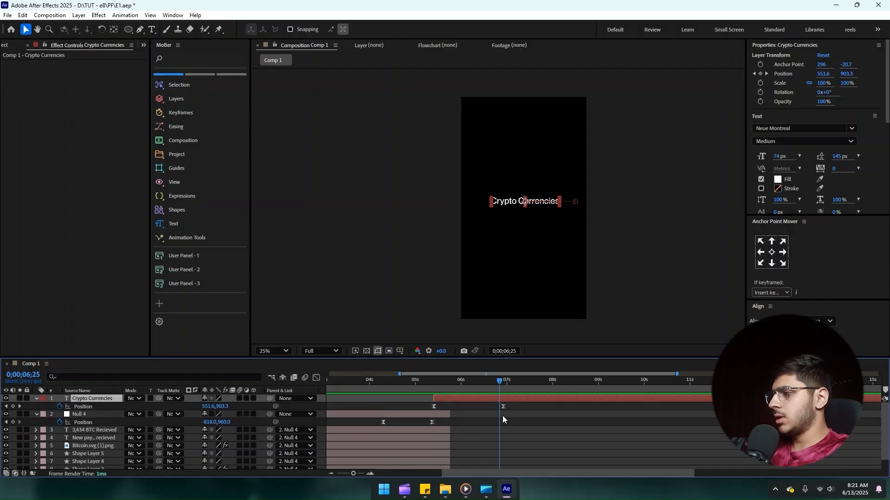
click(390, 387)
key(space)
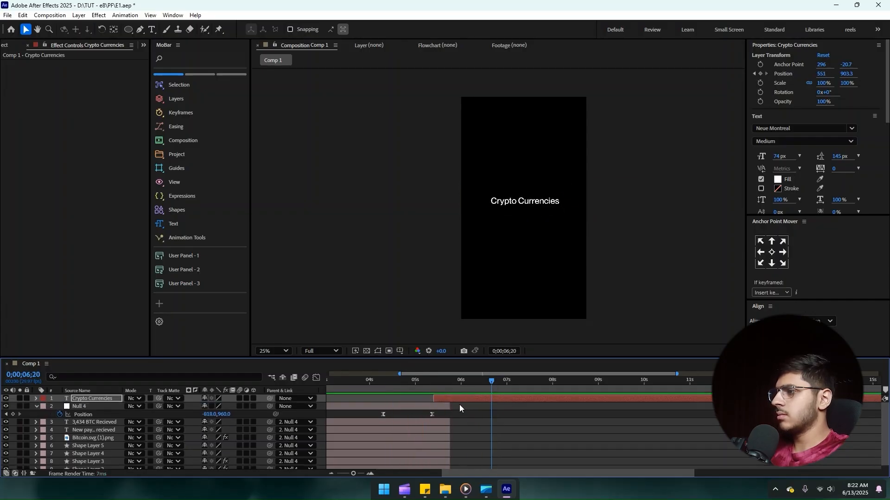
key(space)
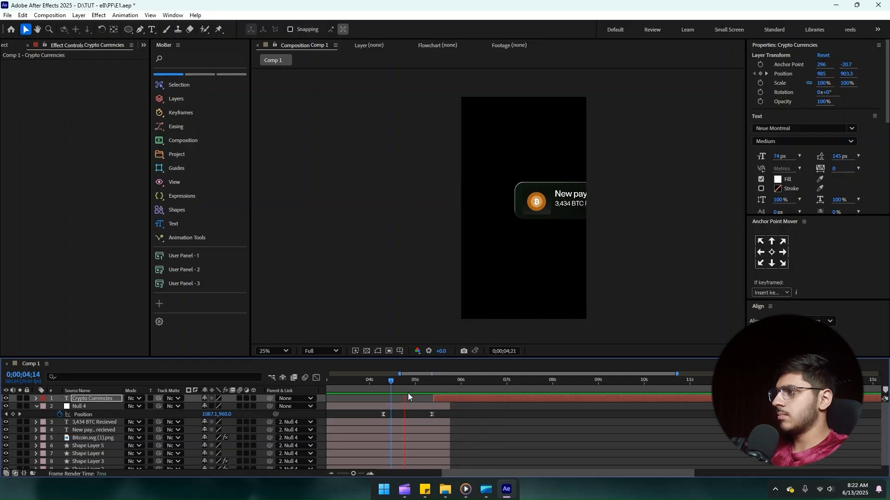
key(space)
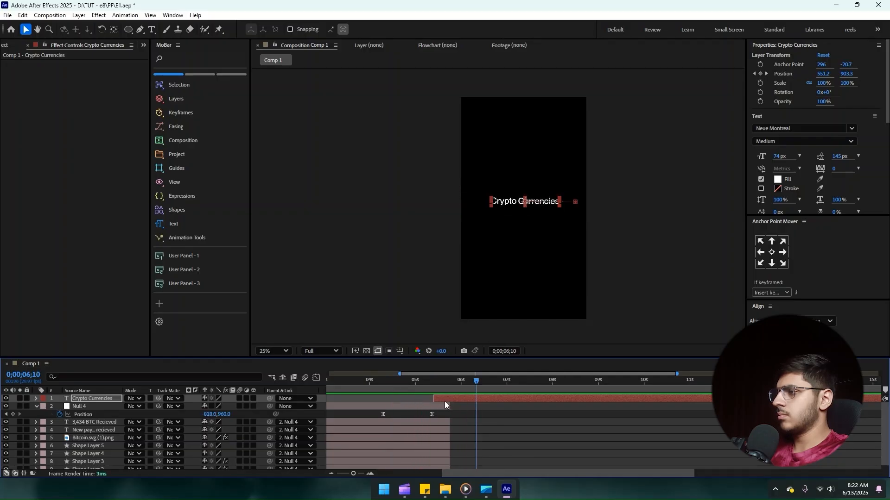
Step: Shift the Crypto Currencies layer to start at about 0;00;05;21, move Null 4's last position keyframe to about 0;00;05;23, and preview
drag(444, 401, 458, 401)
click(450, 414)
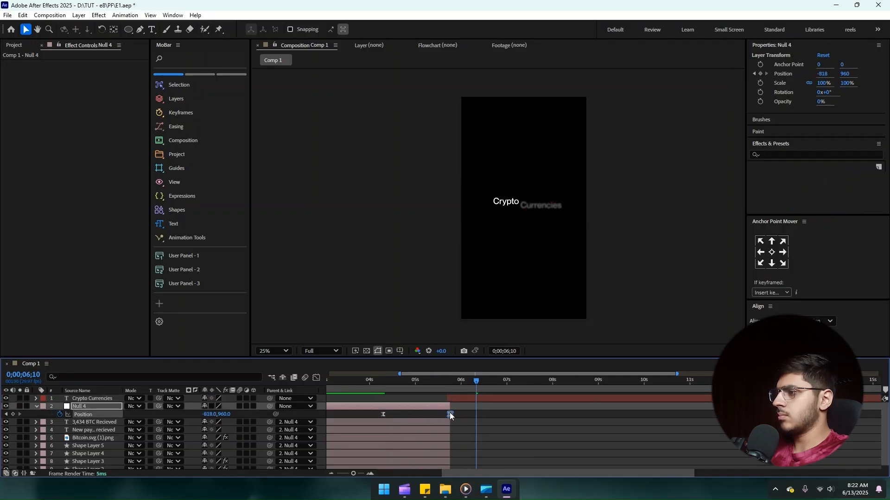
click(422, 381)
key(space)
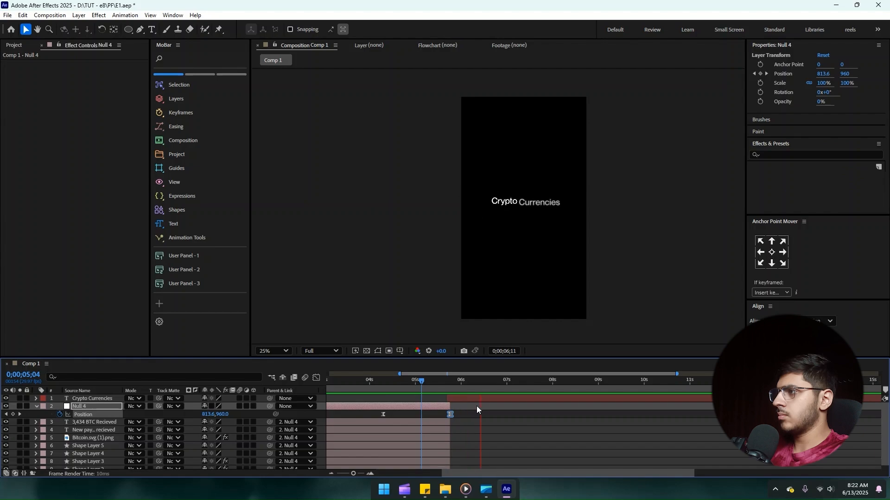
key(space)
Step: Reshape the Crypto Currencies position speed curve into an early sharp peak with a long slow-down, and preview it
click(464, 400)
key(u)
drag(442, 404, 516, 412)
click(316, 377)
drag(427, 438, 457, 451)
key(space)
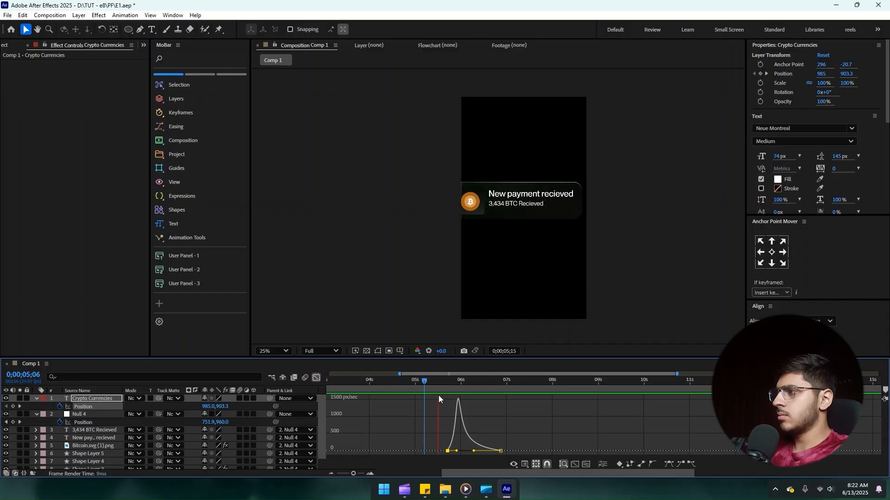
key(space)
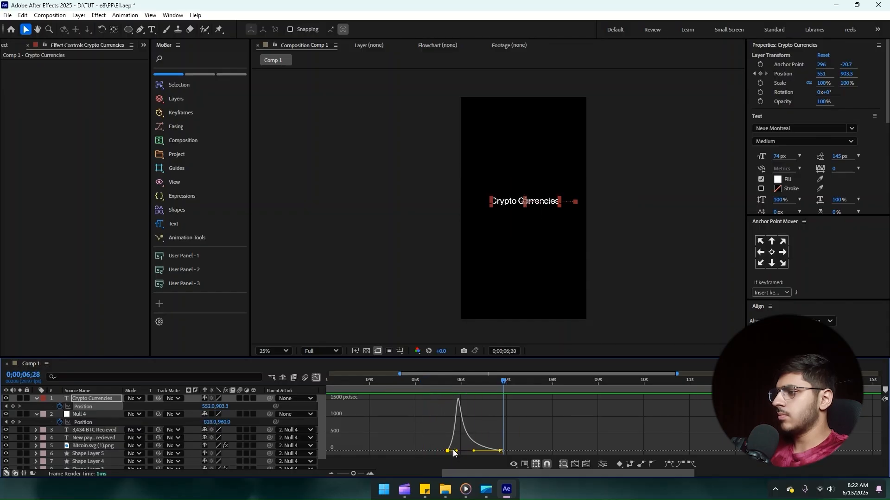
drag(456, 451, 459, 450)
key(space)
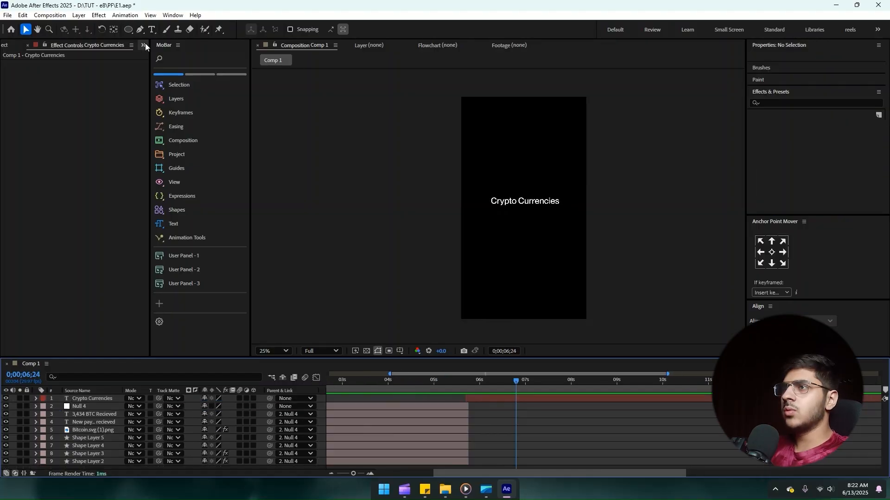
click(127, 29)
drag(444, 89, 533, 173)
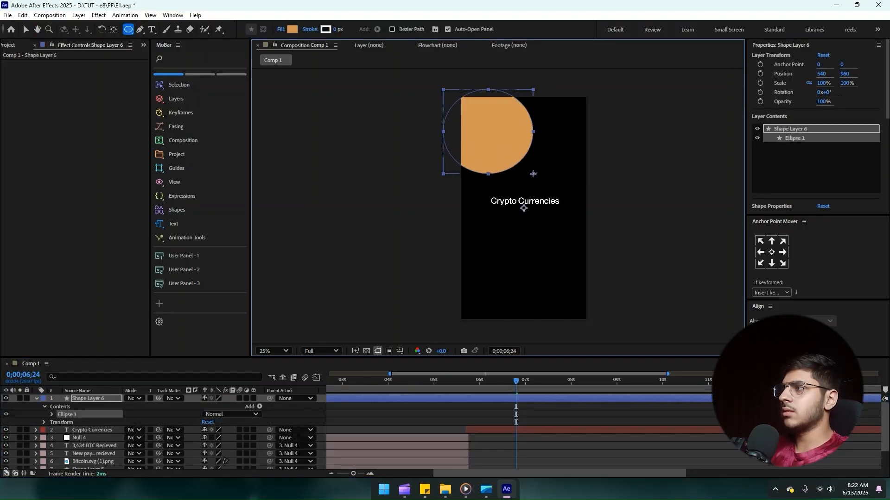
key(v)
key(Delete)
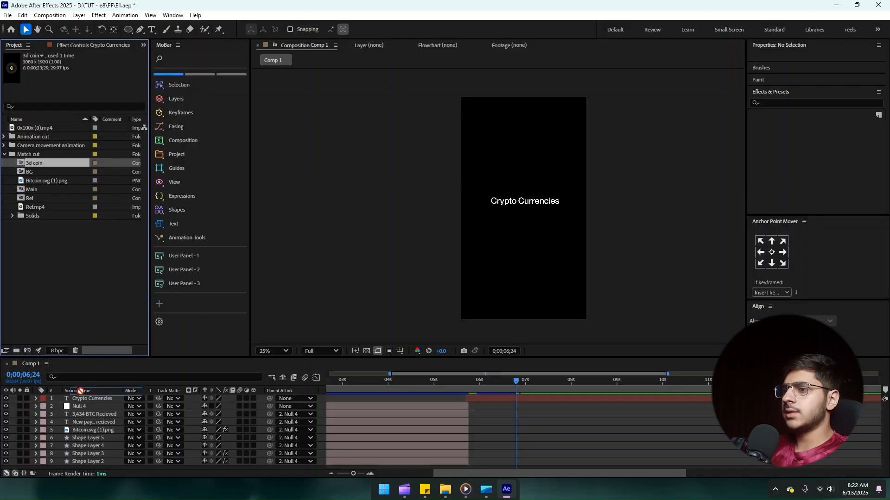
Step: Add the 3d coin composition above the Crypto Currencies layer and trim its start to 0;00;05;23
drag(80, 392, 81, 396)
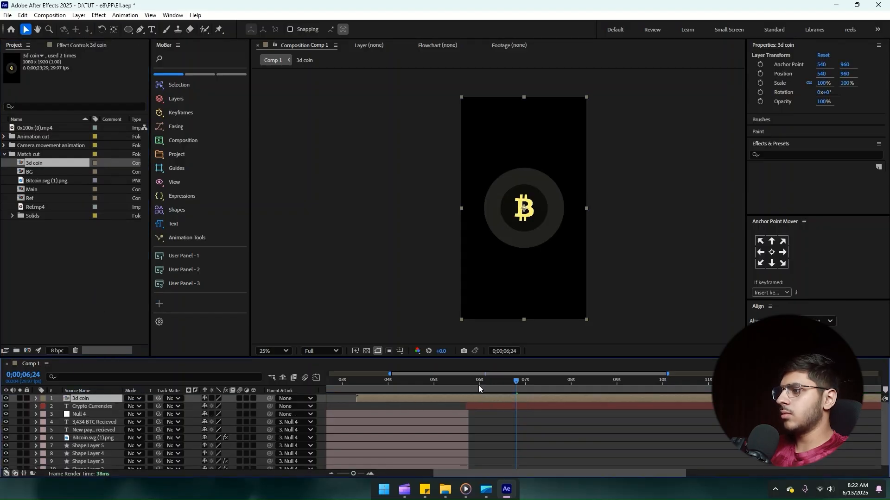
drag(479, 388, 465, 390)
key(alt+[)
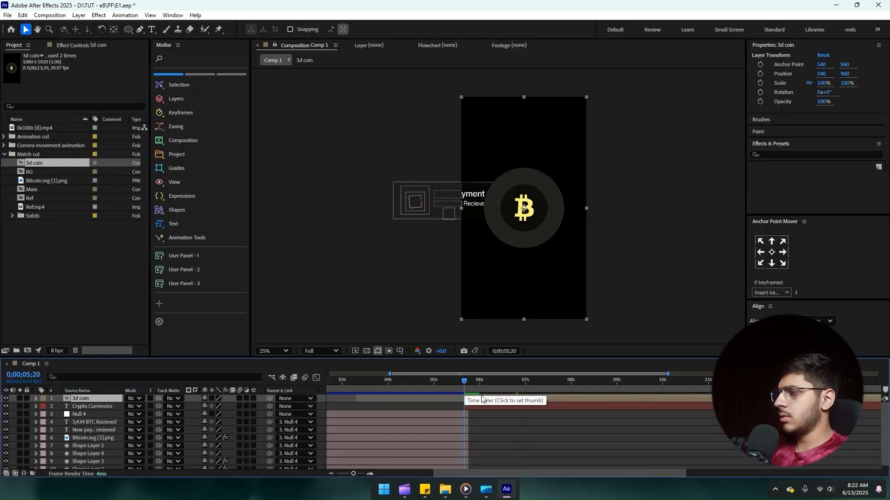
scroll(484, 398, up, 3)
drag(400, 399, 417, 388)
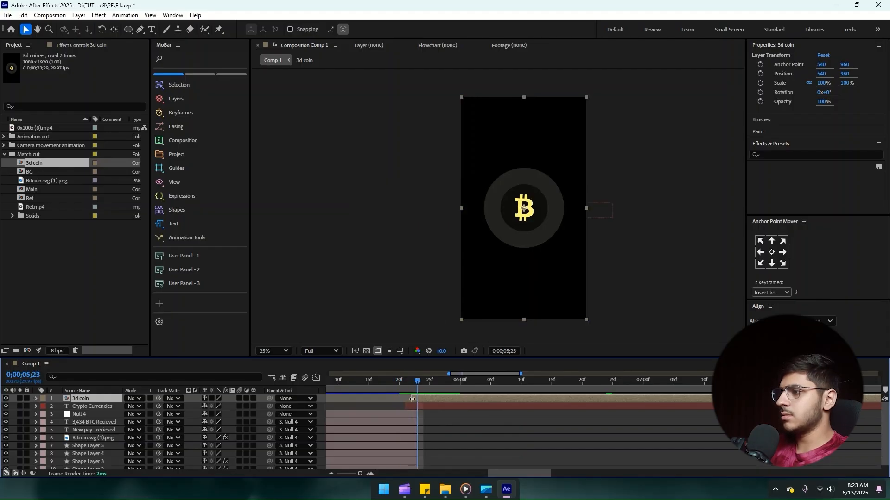
Step: Duplicate the 3d coin layer and place the coins in opposite corners of the frame, at 944, 1716 and 104, 164
drag(534, 249, 558, 325)
key(ctrl+d)
click(491, 462)
click(431, 399)
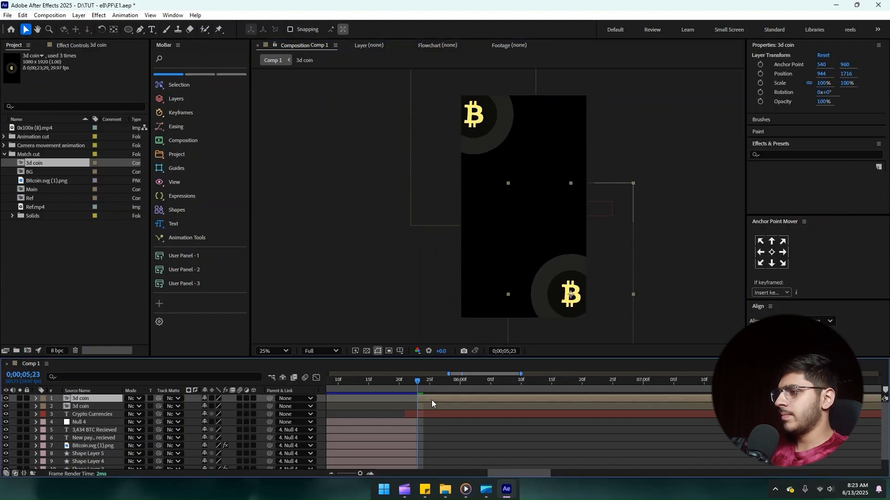
Step: Apply Camera Lens Blur to the lower-right coin, and make its layer 3D with its orientation tilted to about 298.6°, 34.5°, 0°
key(ctrl+space)
text(came)
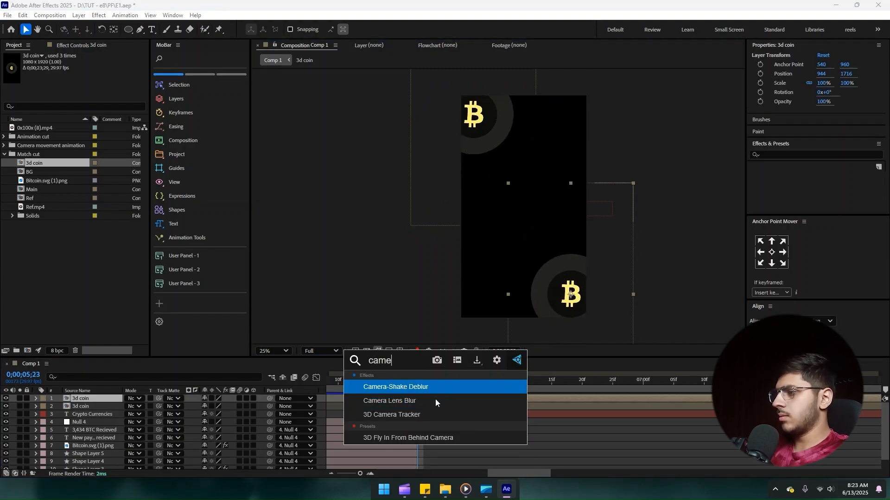
click(435, 401)
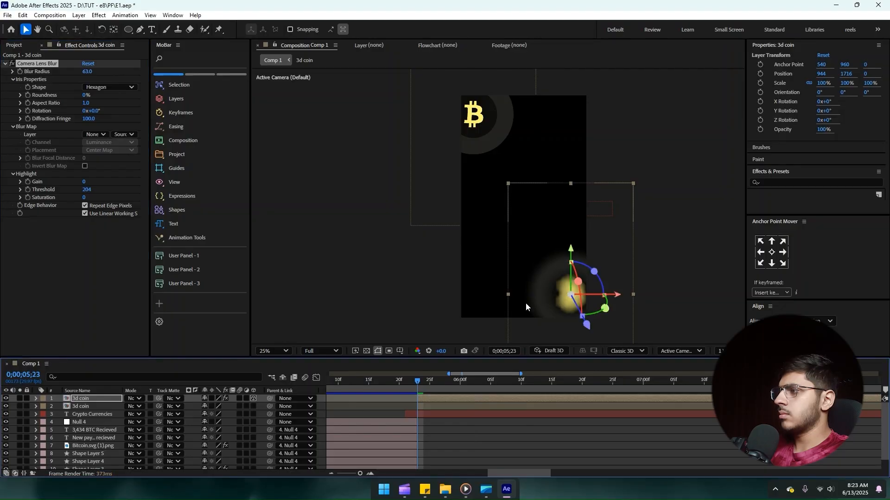
key(w)
drag(576, 322, 582, 272)
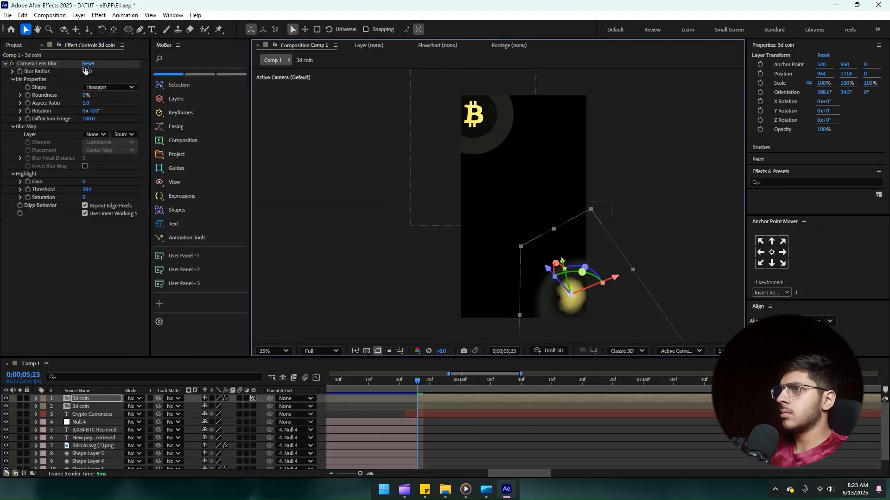
Step: Set the lower-right coin's Camera Lens Blur radius to 13 and copy the effect to the upper-left coin
drag(84, 69, 87, 74)
click(50, 62)
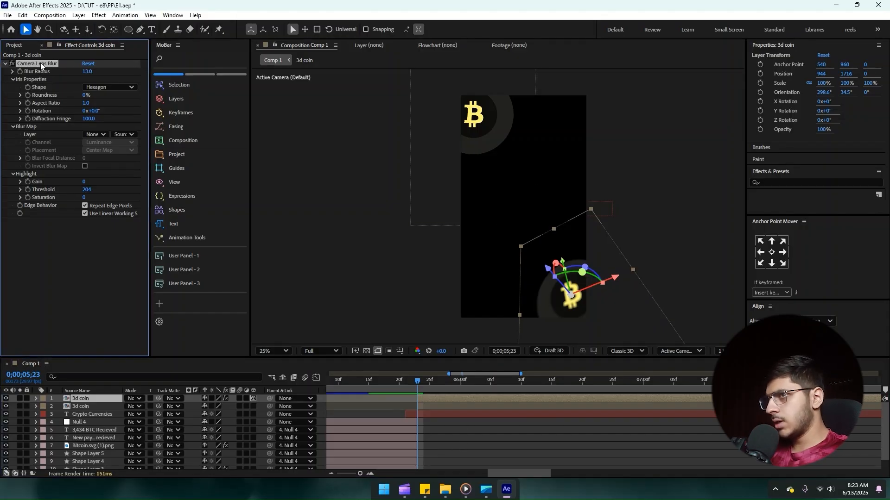
click(429, 407)
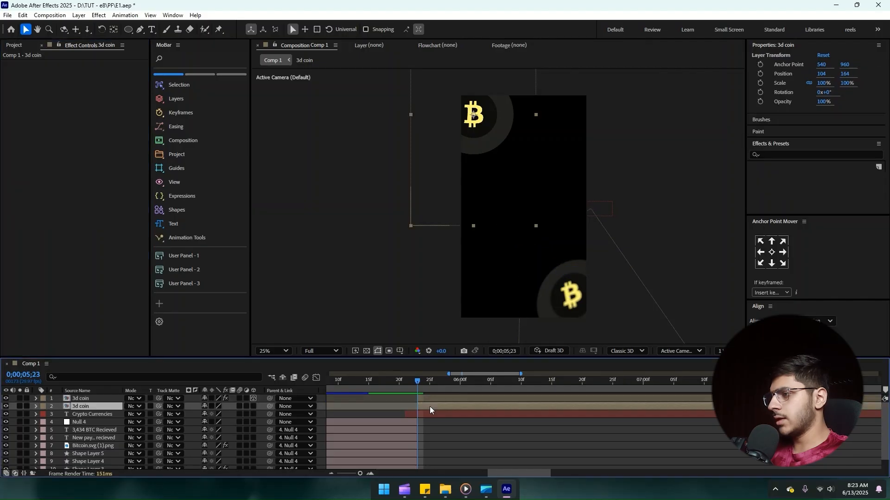
key(ctrl+v)
Step: Preview the transition with the blurred coins and move the Crypto Currencies layer's start to about 0;00;05;19
click(437, 422)
drag(389, 382, 357, 382)
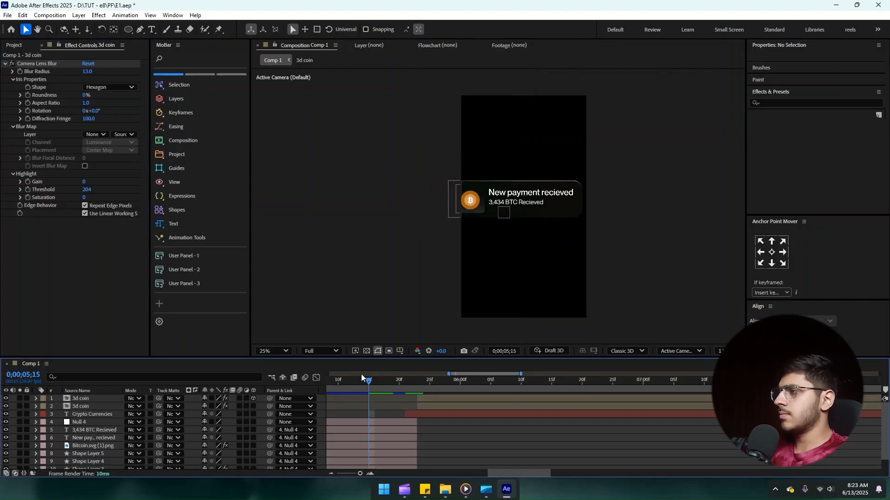
key(space)
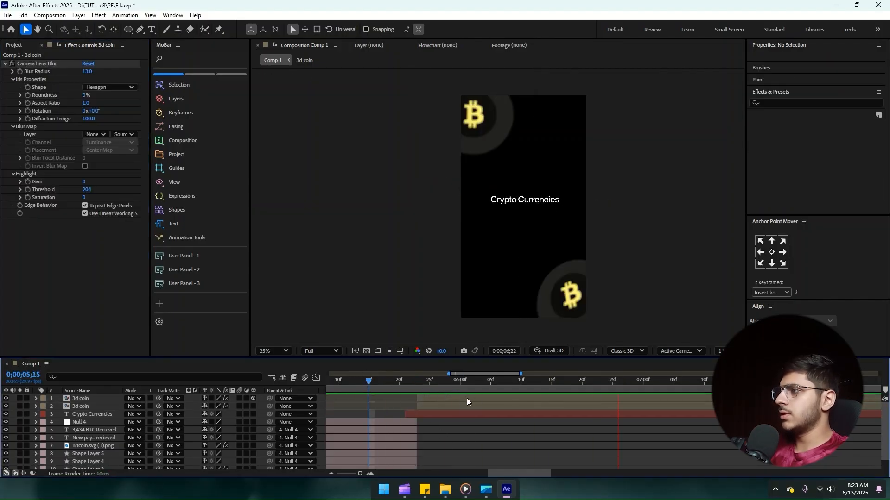
key(space)
drag(412, 389, 404, 390)
key(space)
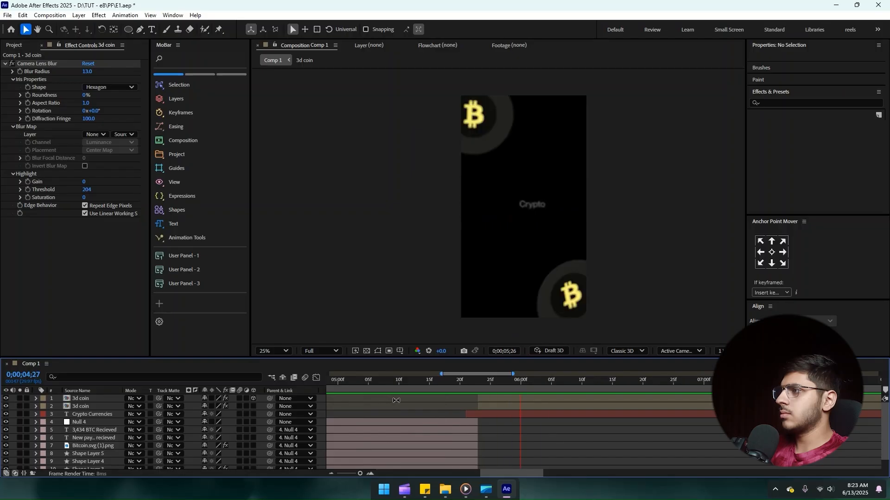
click(455, 417)
Step: Turn the lower-right coin's orientation to about 298.6°, 355.8°, 0° and set an Orientation keyframe at the layer's start, 0;00;05;23
click(585, 292)
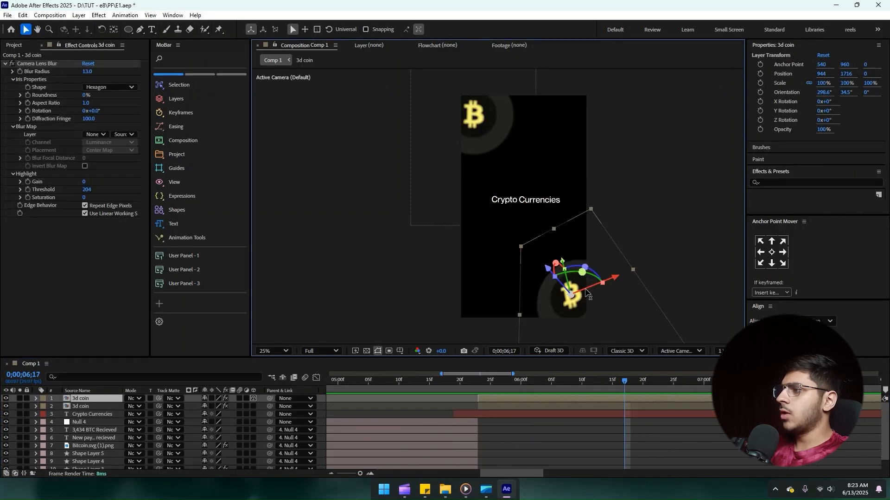
drag(579, 269, 599, 282)
key(i)
key(p)
key(r)
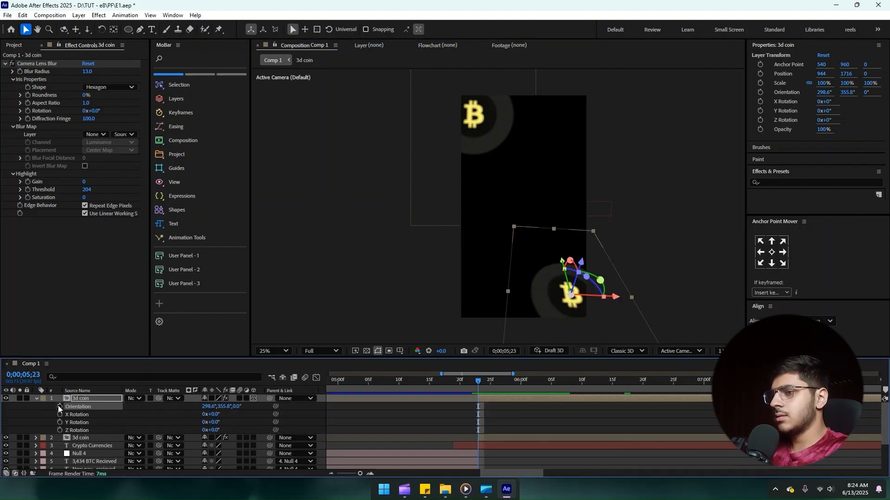
Step: Turn the lower-right coin to about 298.6°, 52.9°, 0° at 0;00;06;14 for a second Orientation keyframe, and preview the rotation
drag(494, 387, 605, 372)
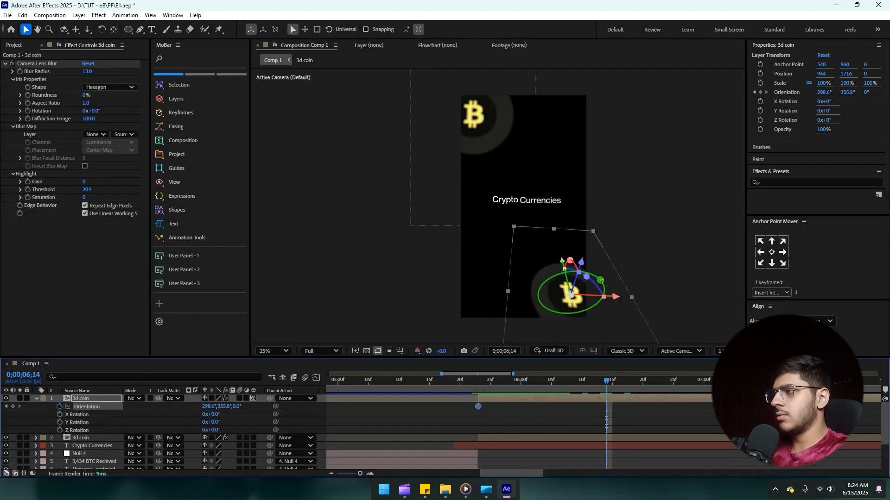
drag(601, 281, 570, 272)
click(441, 386)
key(space)
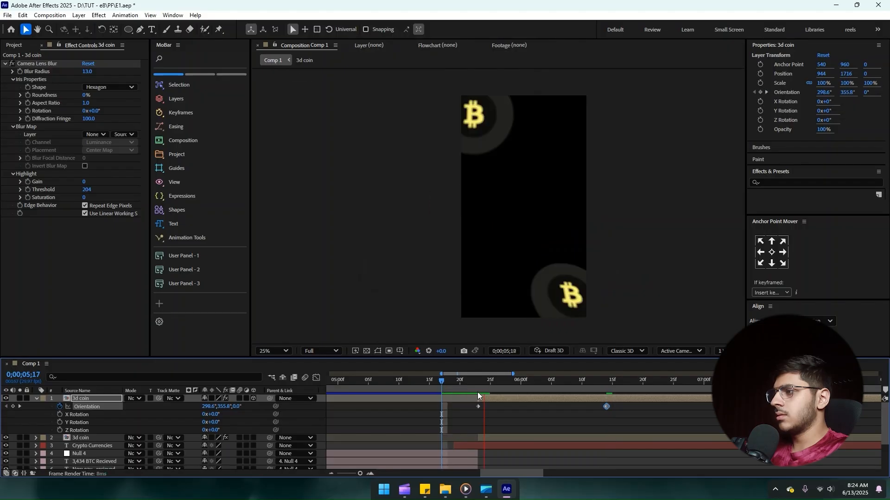
Step: Move the lower-right coin's first Orientation keyframe back to about 0;00;05;10 and preview the whole transition from the notification
key(space)
drag(478, 406, 399, 407)
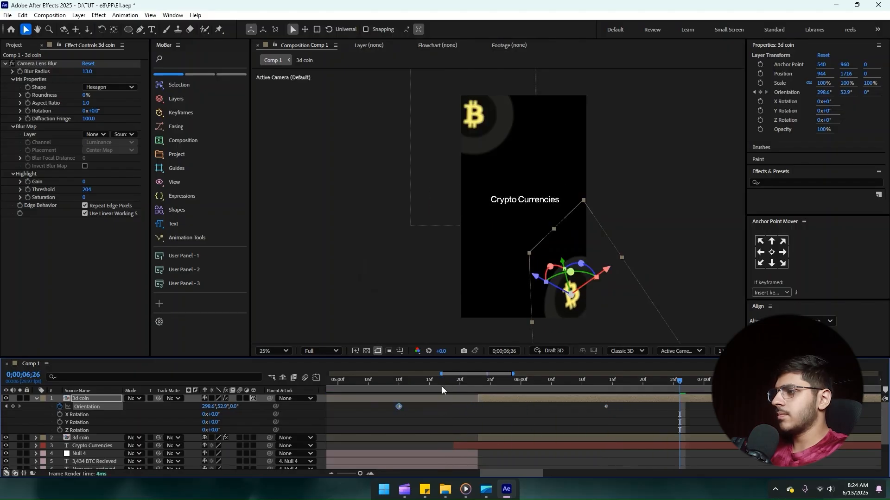
key(space)
key(space)
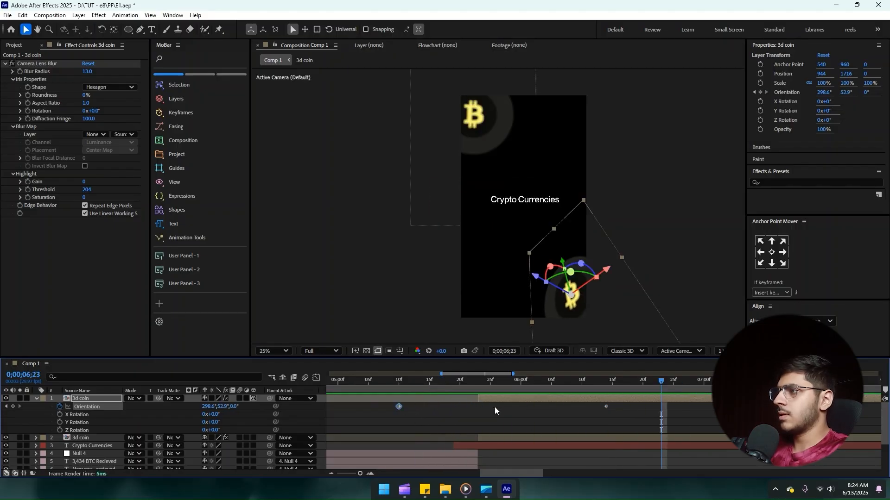
key(space)
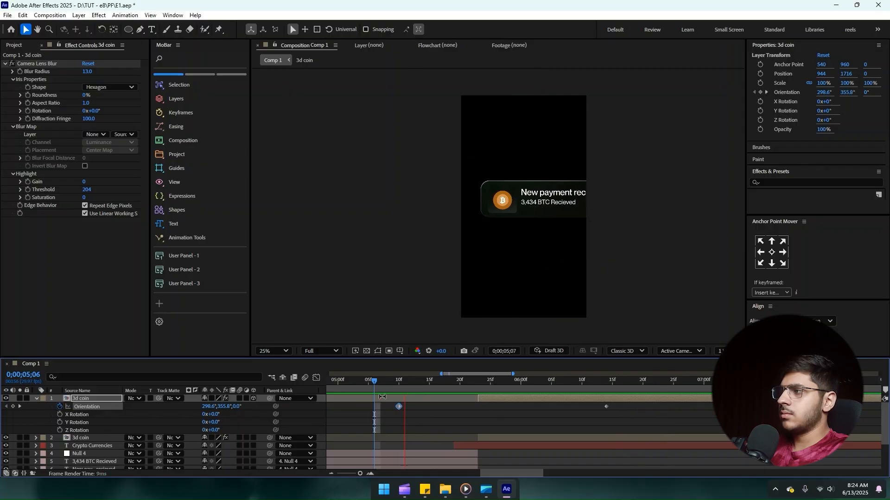
click(344, 381)
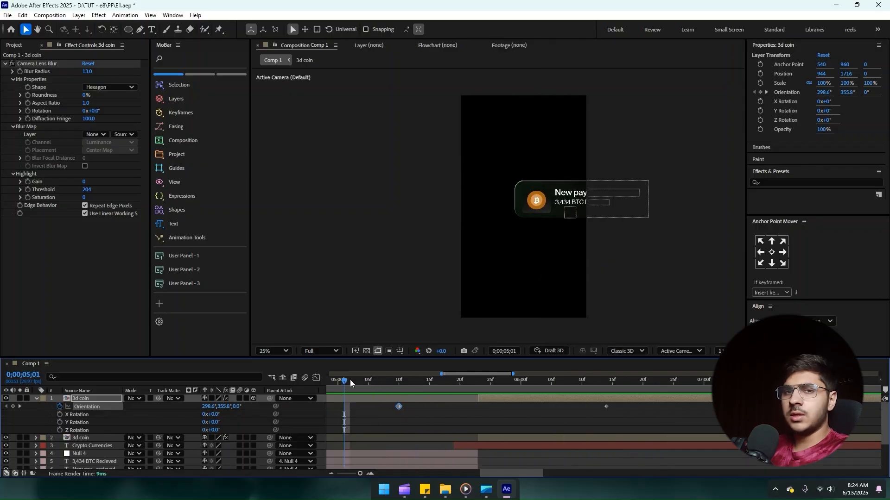
key(space)
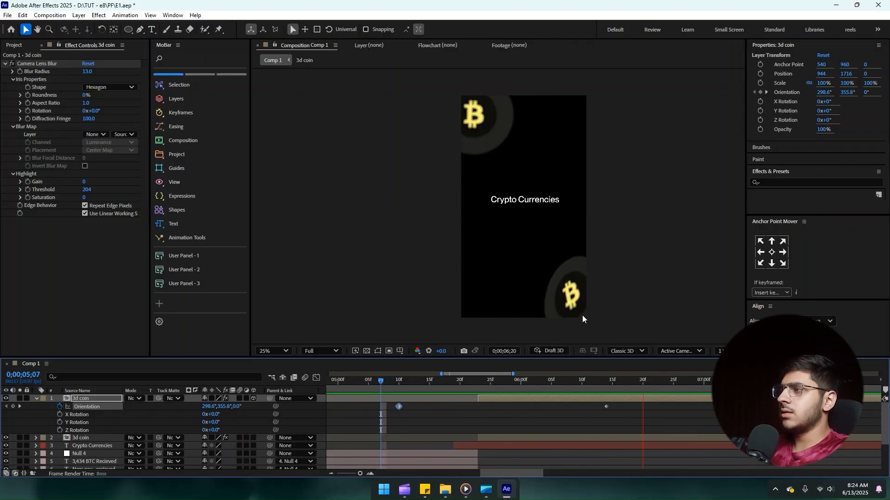